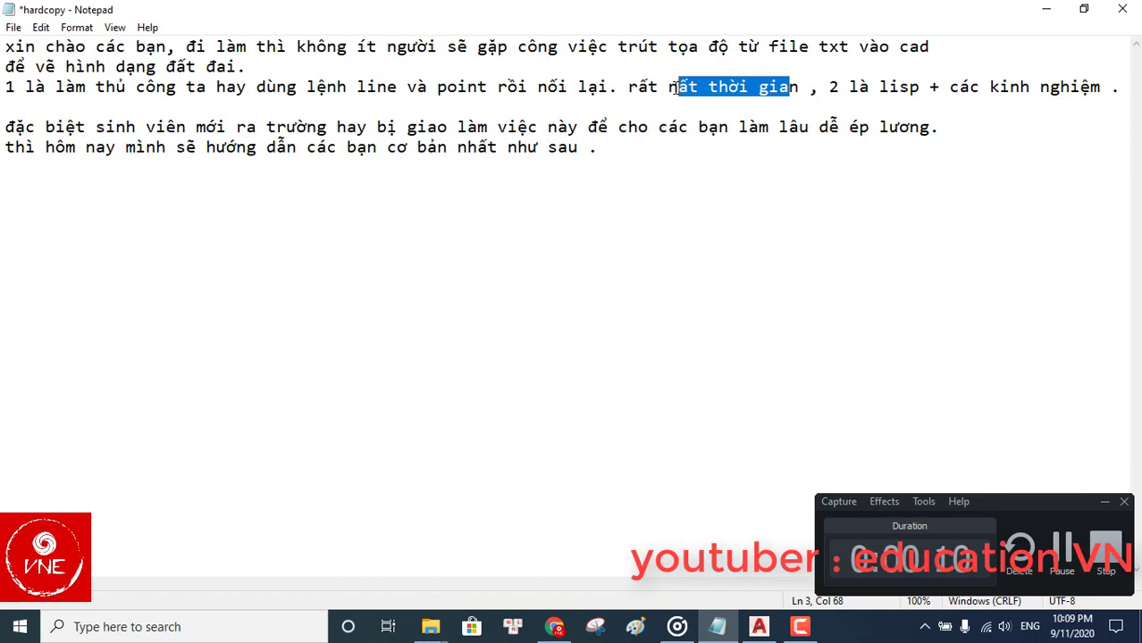
# Step: Correct the typo "nất" to "mất" in the phrase "rất mất thời gian" in the notes
pyautogui.click(675, 87)
pyautogui.press('BackSpace')
pyautogui.write('m')
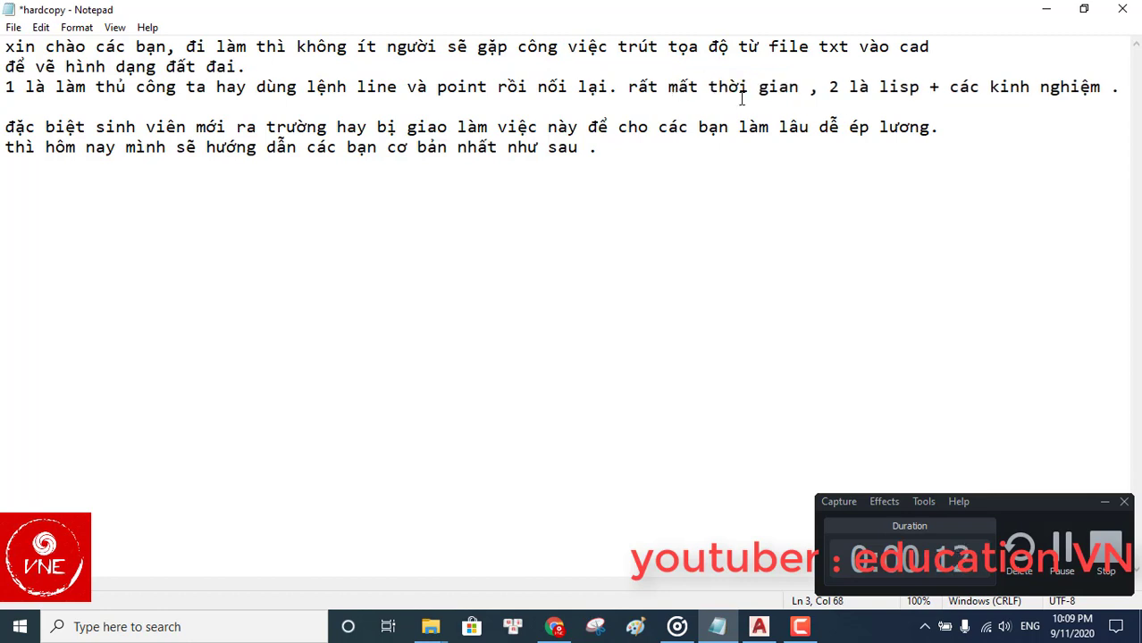
pyautogui.moveTo(6, 127); pyautogui.dragTo(605, 156)
pyautogui.click(628, 169)
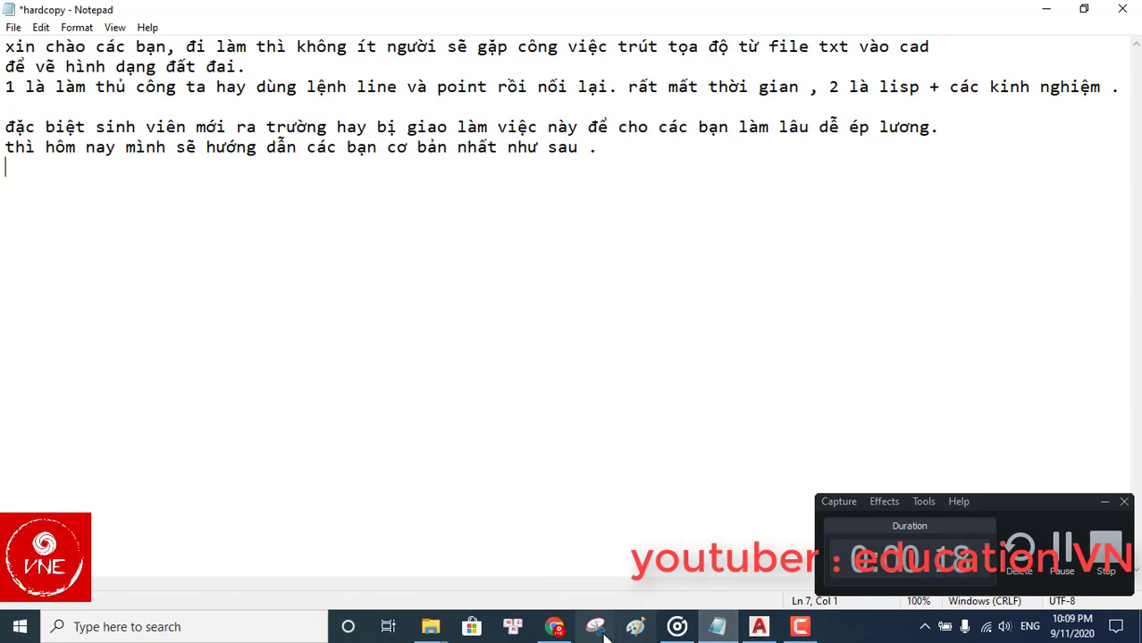
# Step: Switch to Chrome and examine the land parcel sketch and its X/Y corner coordinate table in the Zalo image
pyautogui.click(554, 626)
pyautogui.scroll(3, 425, 361)
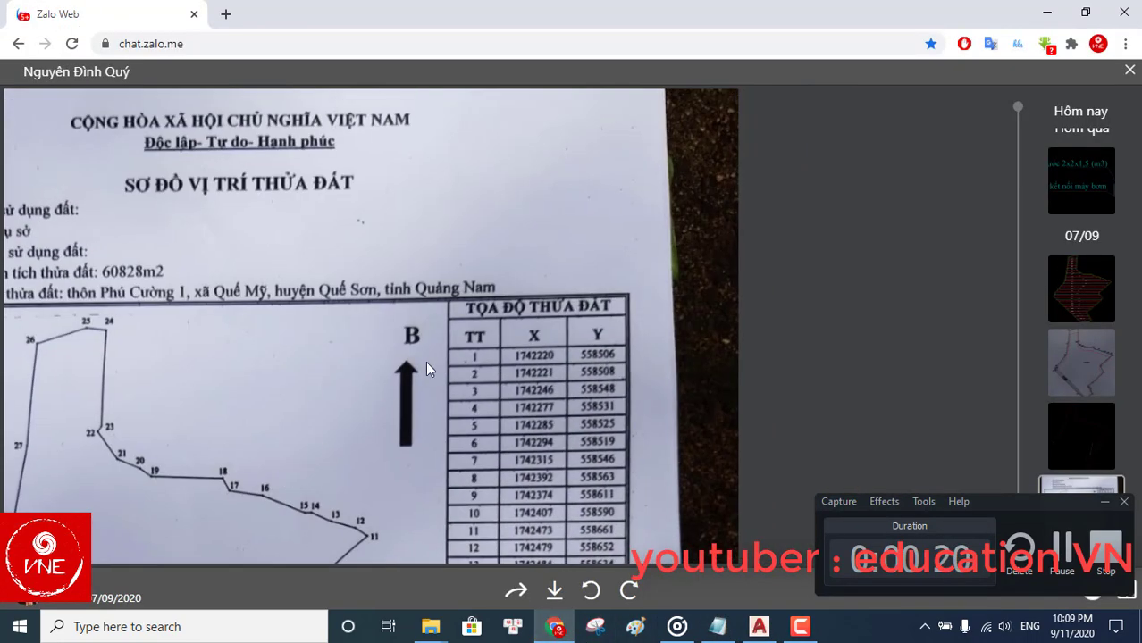
pyautogui.moveTo(426, 361); pyautogui.dragTo(554, 264)
pyautogui.moveTo(551, 334); pyautogui.dragTo(496, 150)
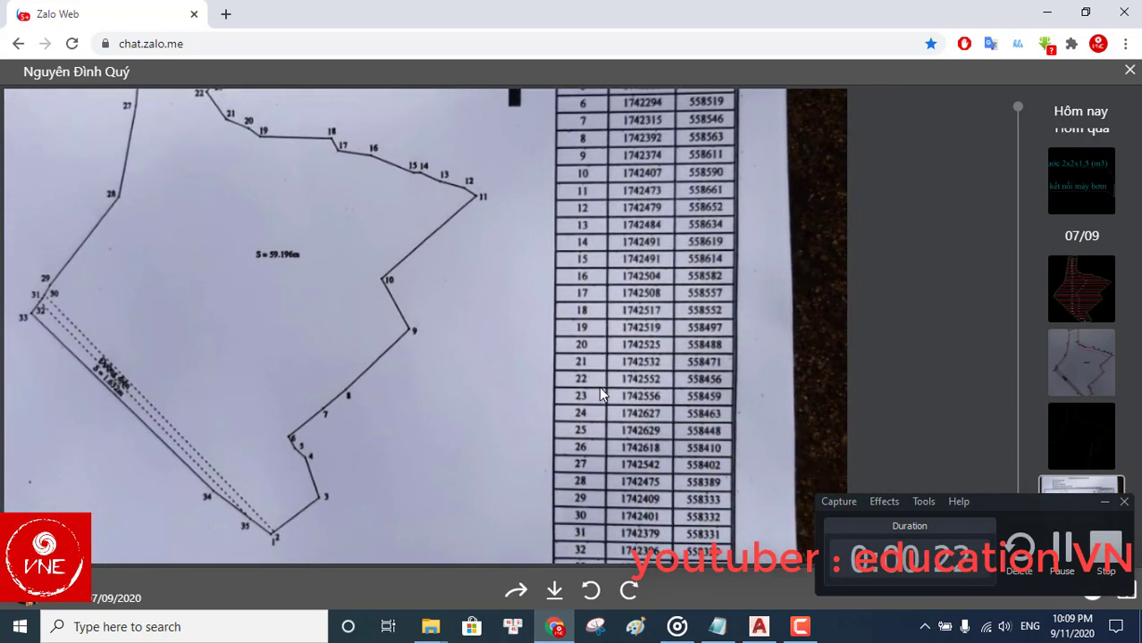
pyautogui.moveTo(600, 394); pyautogui.dragTo(440, 506)
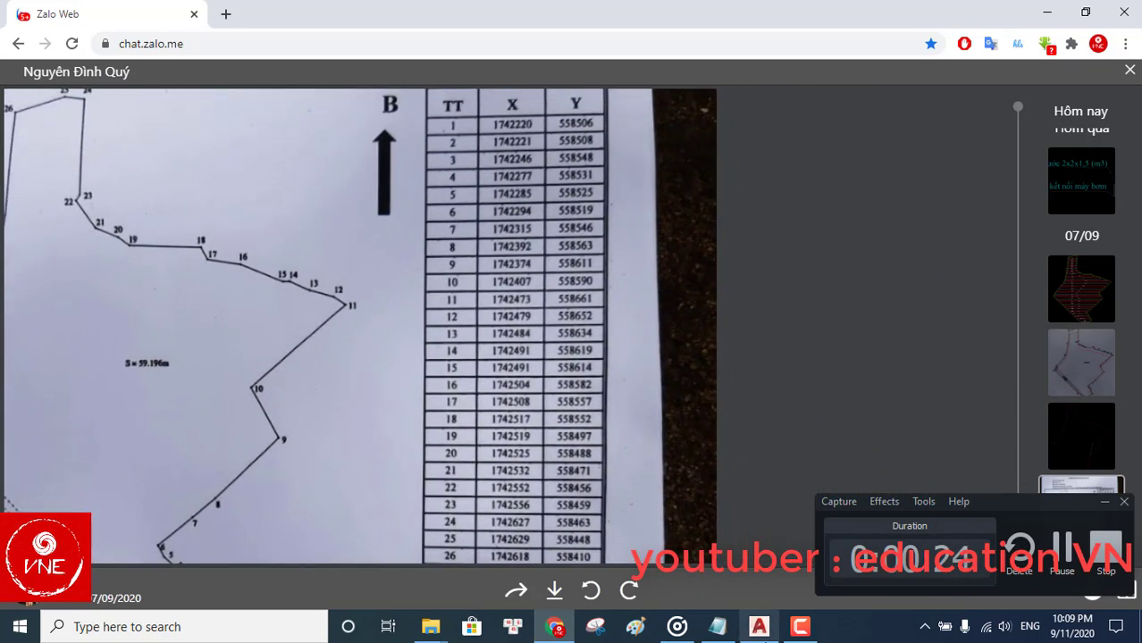
# Step: Open the text file "toa do 1" from the nghich folder, look through its point coordinates and minimize it
pyautogui.click(727, 630)
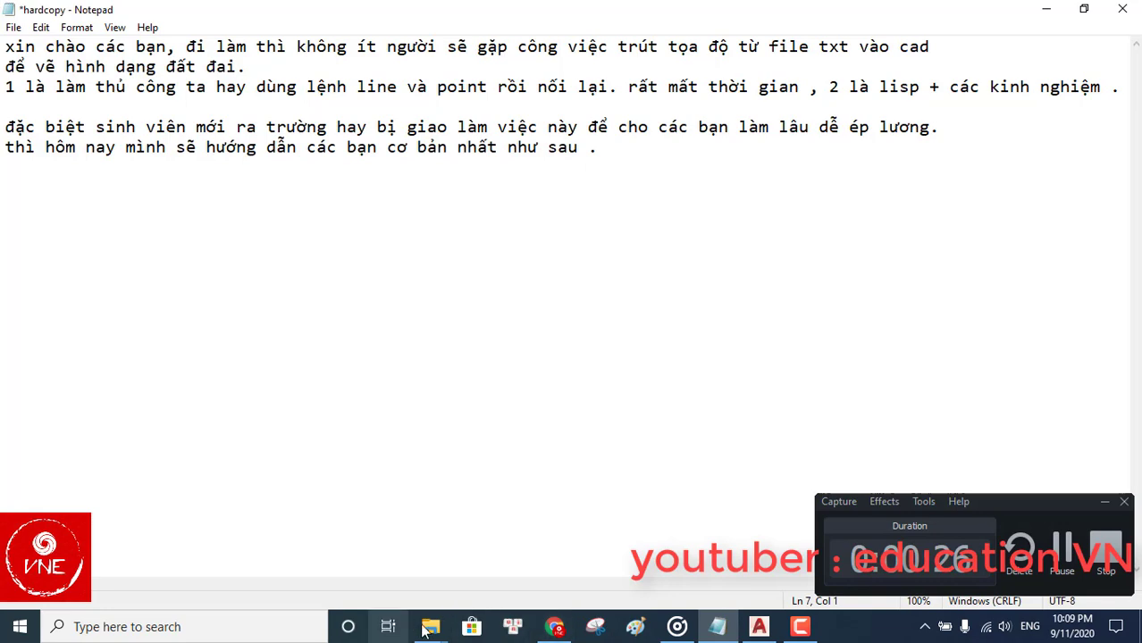
pyautogui.click(550, 560)
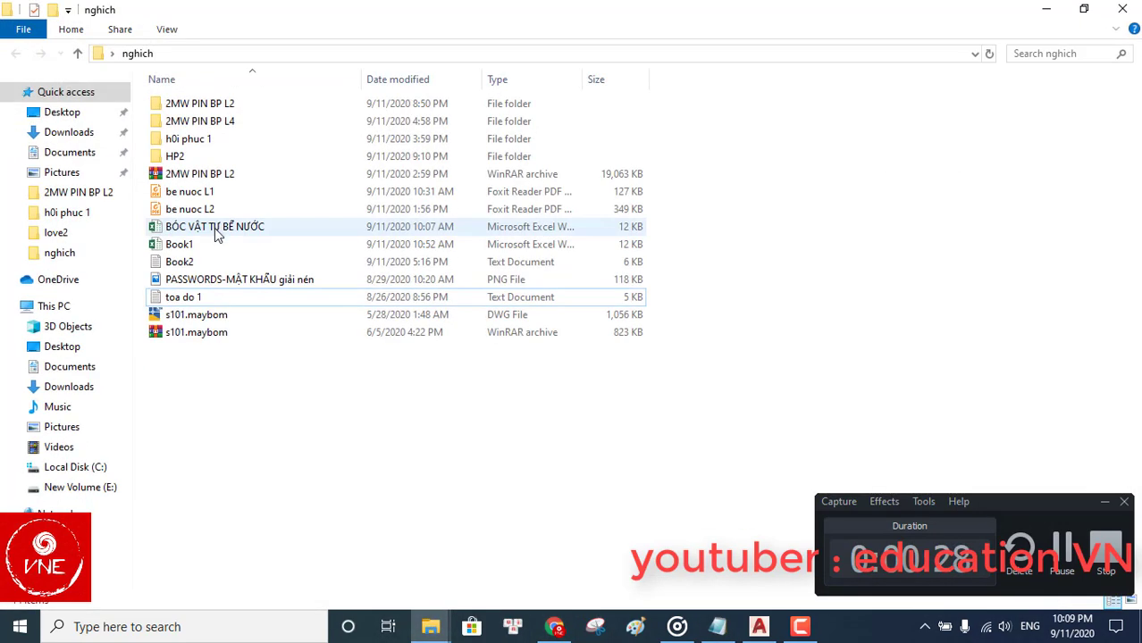
pyautogui.doubleClick(191, 297)
pyautogui.scroll(-8, 357, 232)
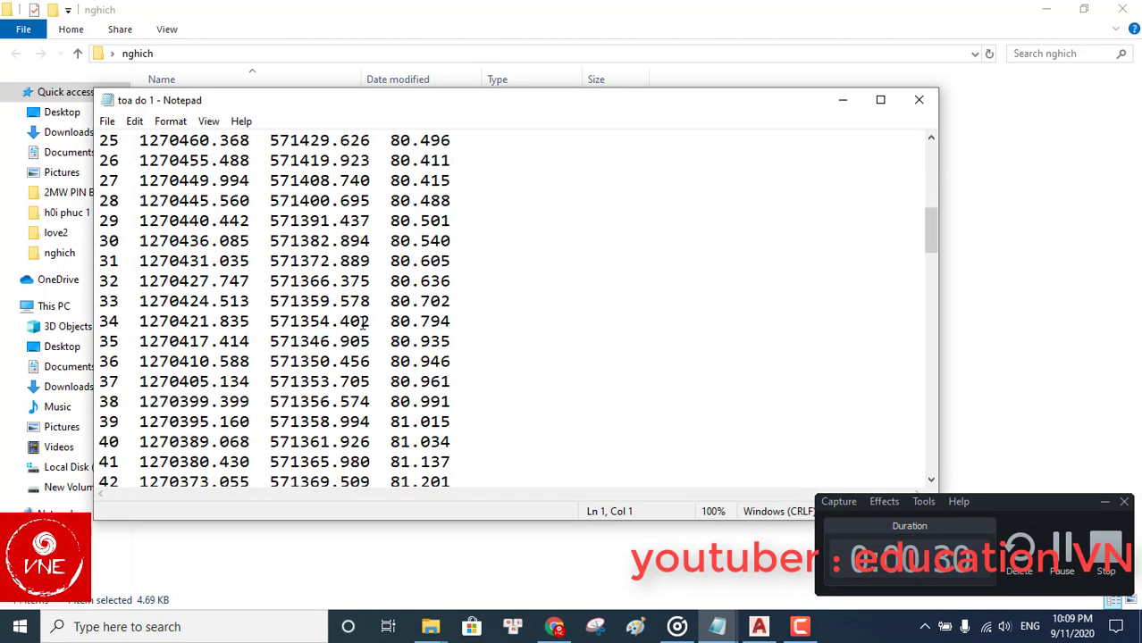
pyautogui.scroll(8, 367, 313)
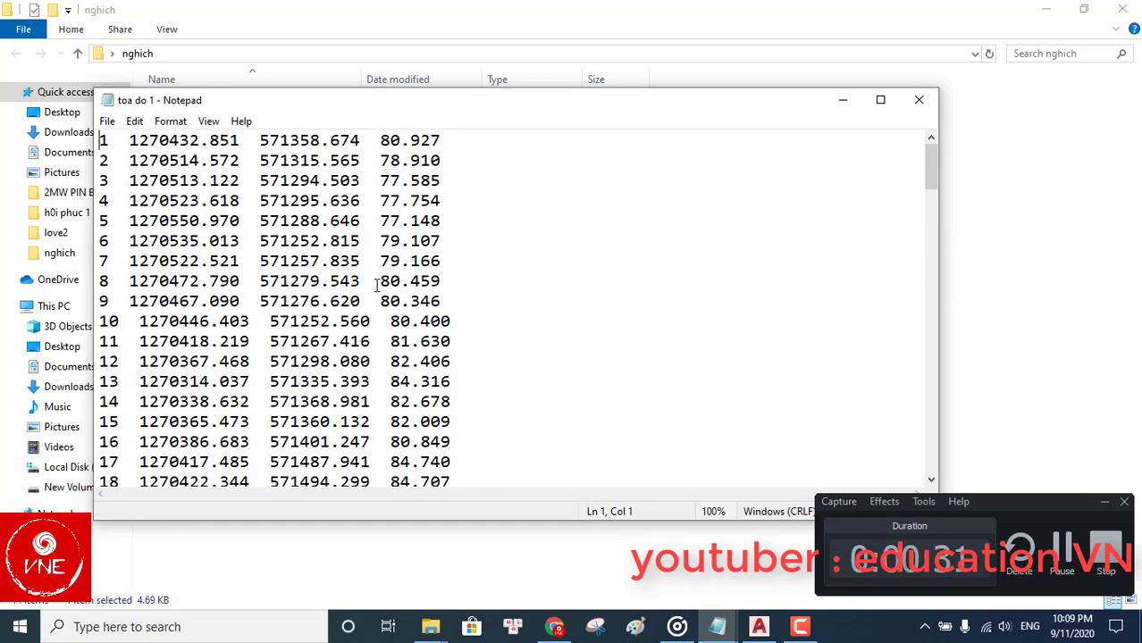
pyautogui.click(841, 100)
# Step: Check the AutoCAD drawing, return to the hardcopy notes and highlight the sentence about the manual line and point method
pyautogui.click(759, 626)
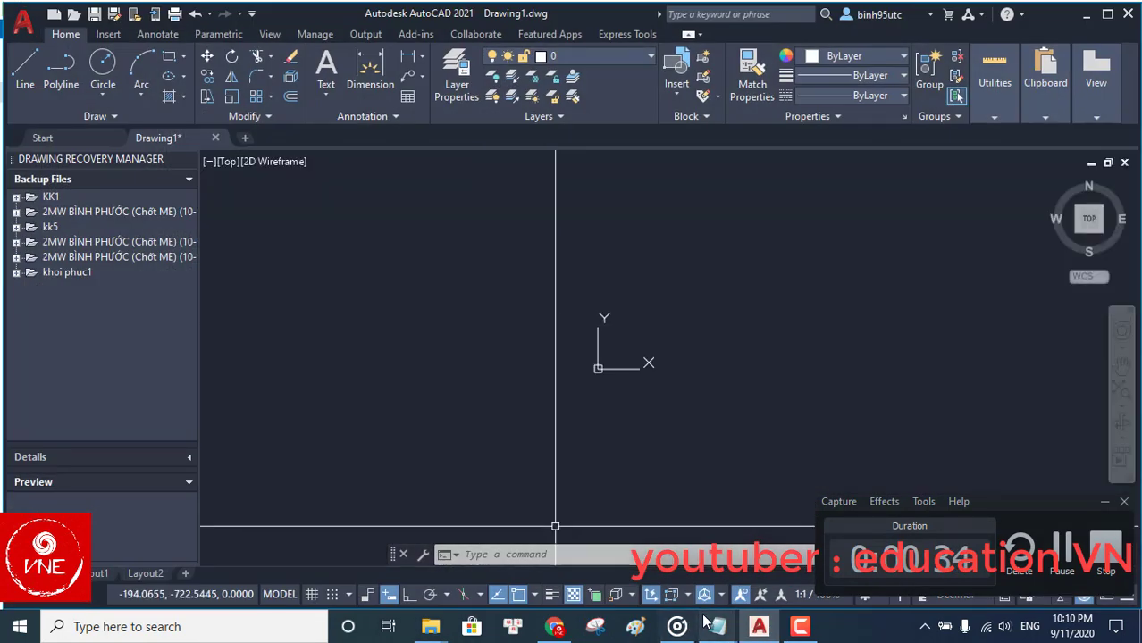
pyautogui.moveTo(718, 626)
pyautogui.click(627, 547)
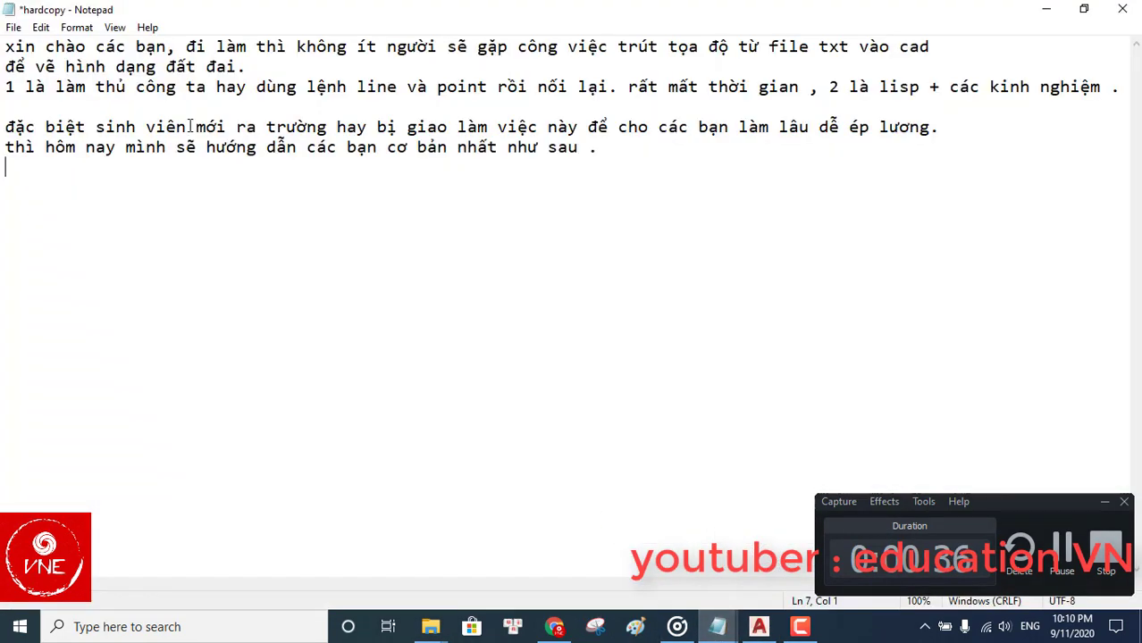
pyautogui.moveTo(6, 89)
pyautogui.mouseDown()
pyautogui.moveTo(687, 91)
pyautogui.moveTo(787, 108)
pyautogui.moveTo(791, 90)
pyautogui.moveTo(804, 91)
pyautogui.mouseUp()
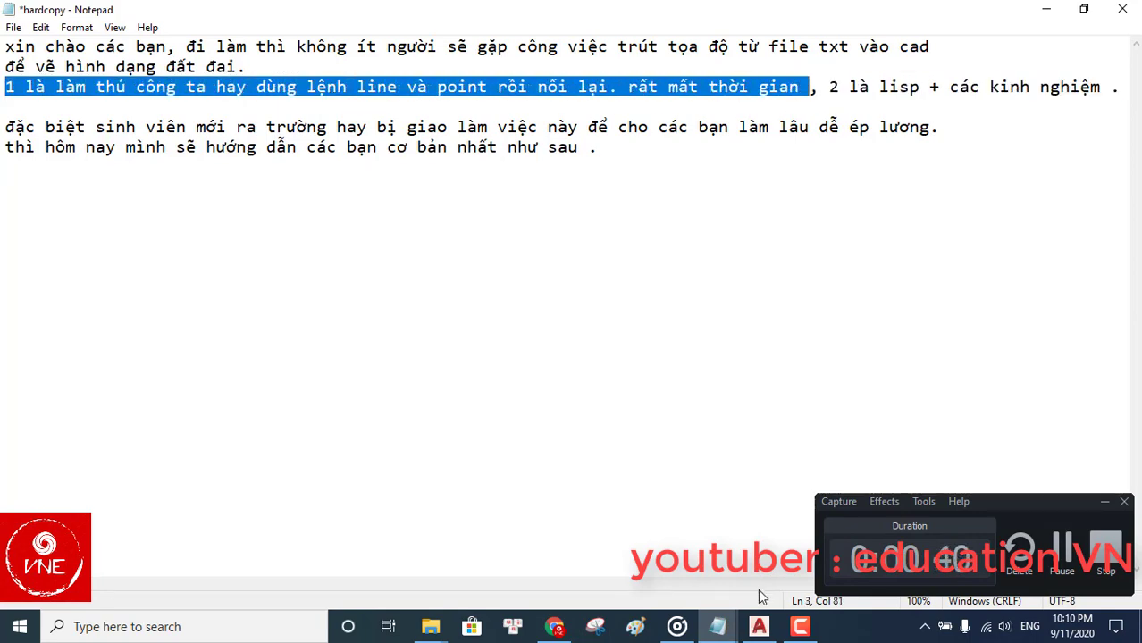
# Step: Switch to AutoCAD and draw a two-segment line starting at 345,678 with its other two points placed freehand
pyautogui.hotkey('alt', 'Tab')
pyautogui.write('l')
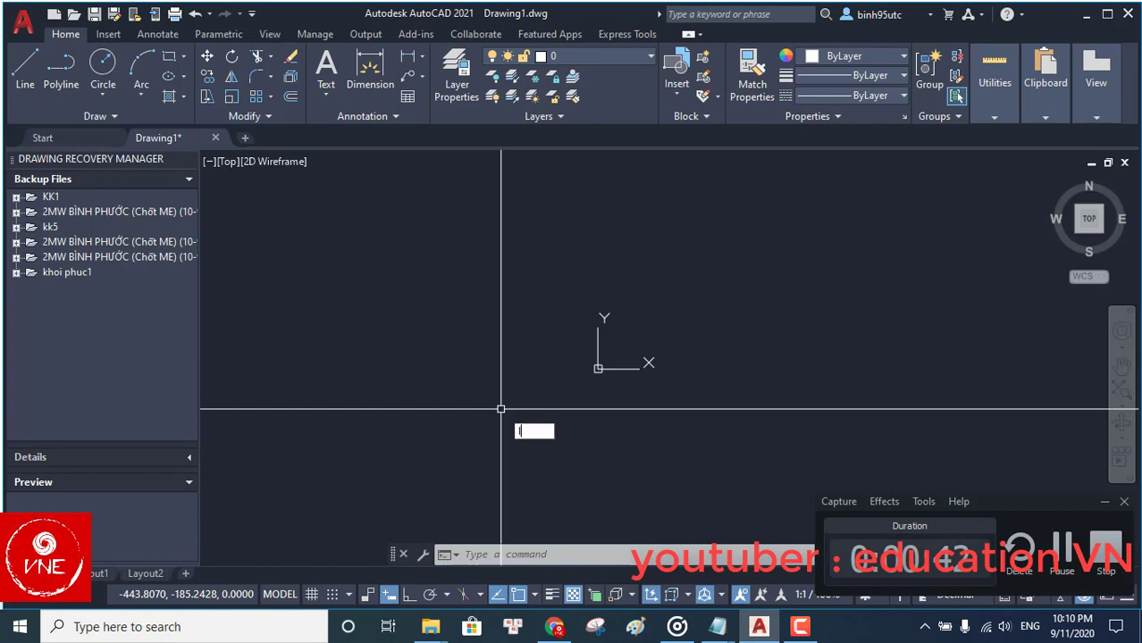
pyautogui.press('Return')
pyautogui.write('345')
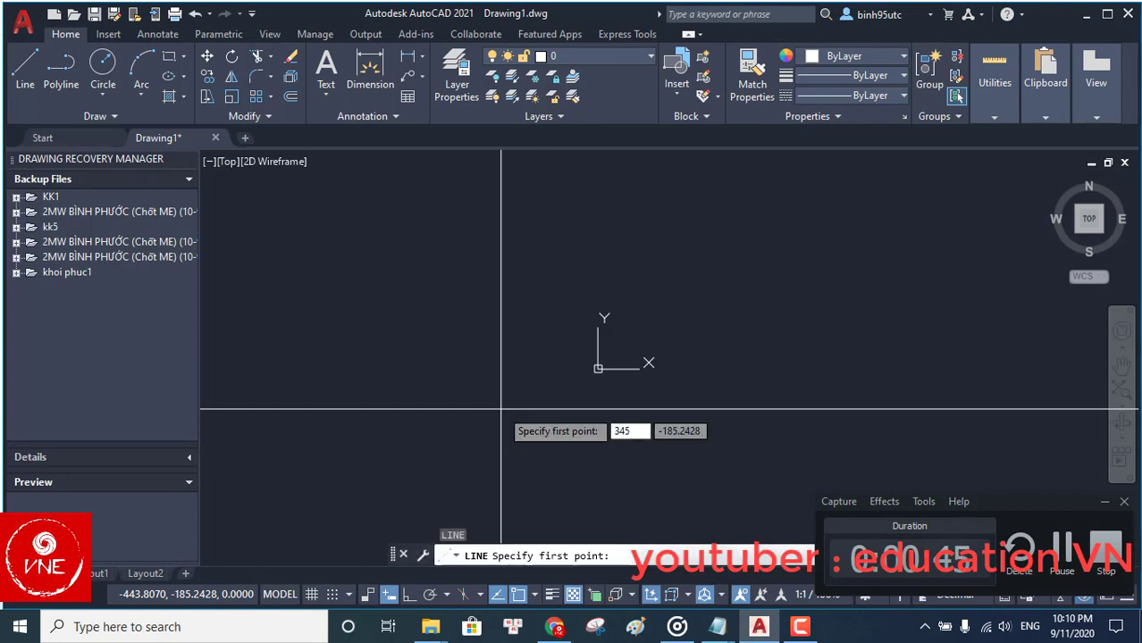
pyautogui.press('Tab')
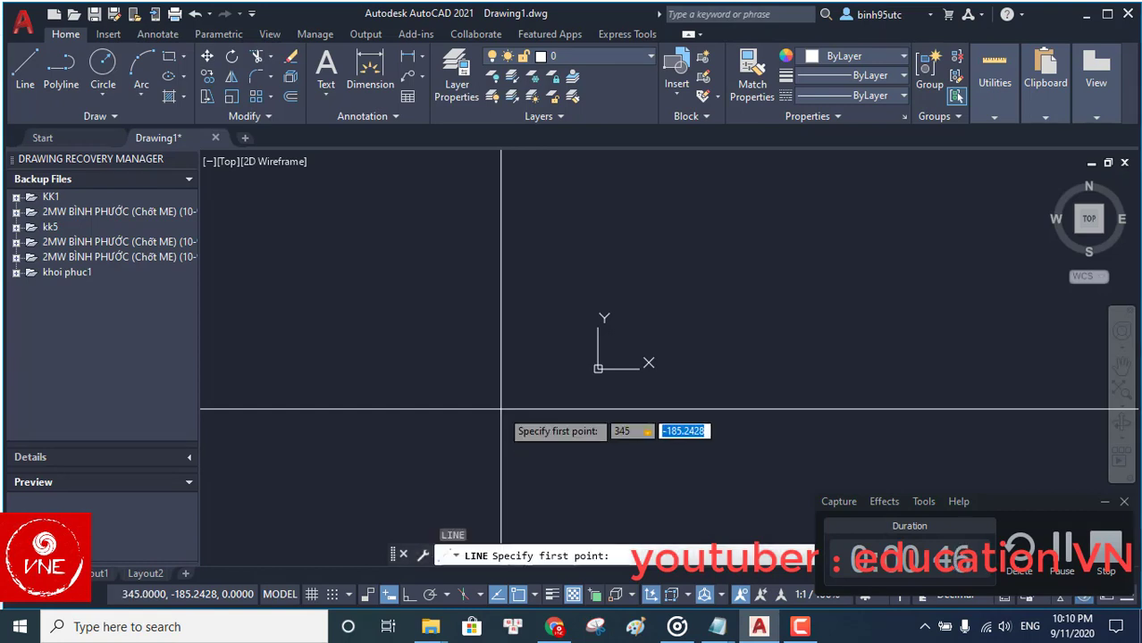
pyautogui.write('678')
pyautogui.press('Return')
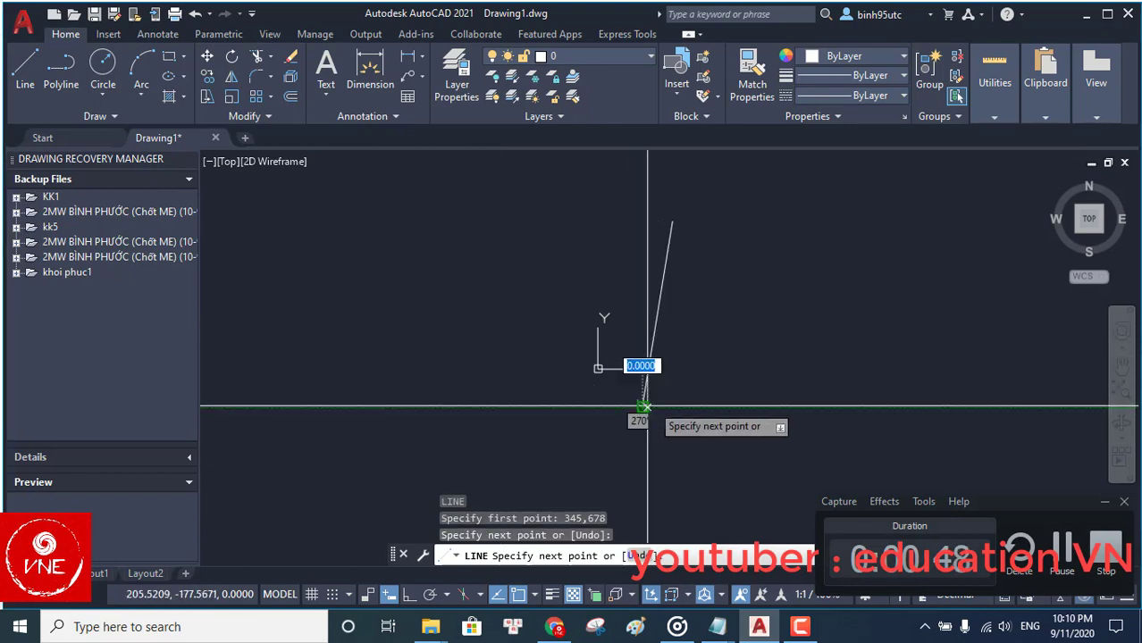
pyautogui.click(770, 348)
pyautogui.press('Escape')
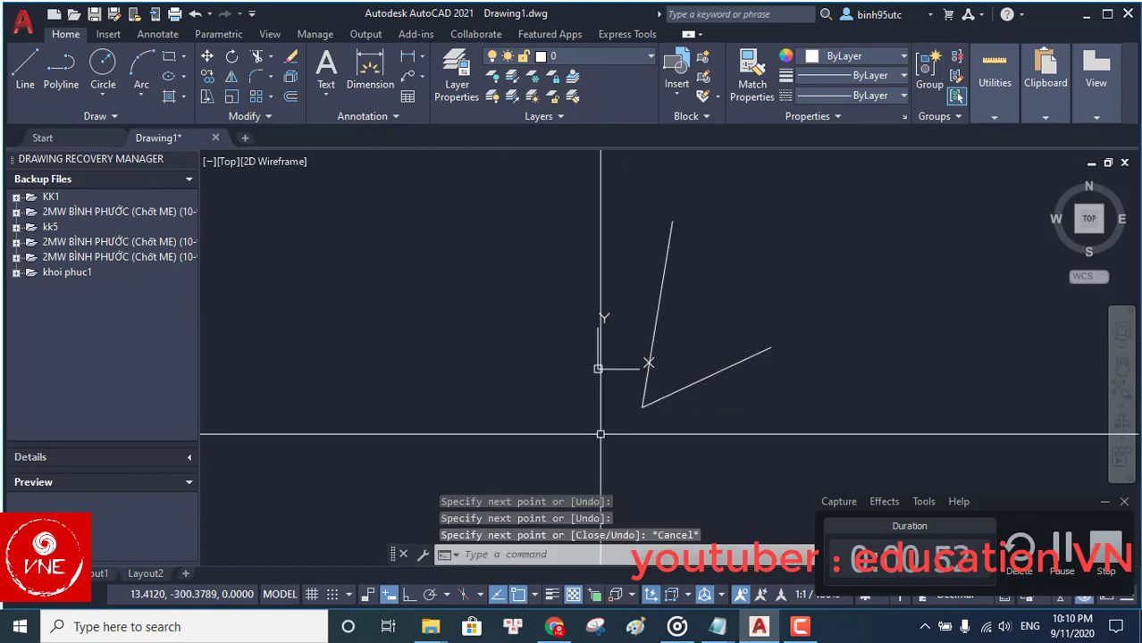
# Step: Place a point at coordinates 321,230 with the Point command
pyautogui.write('point')
pyautogui.press('Return')
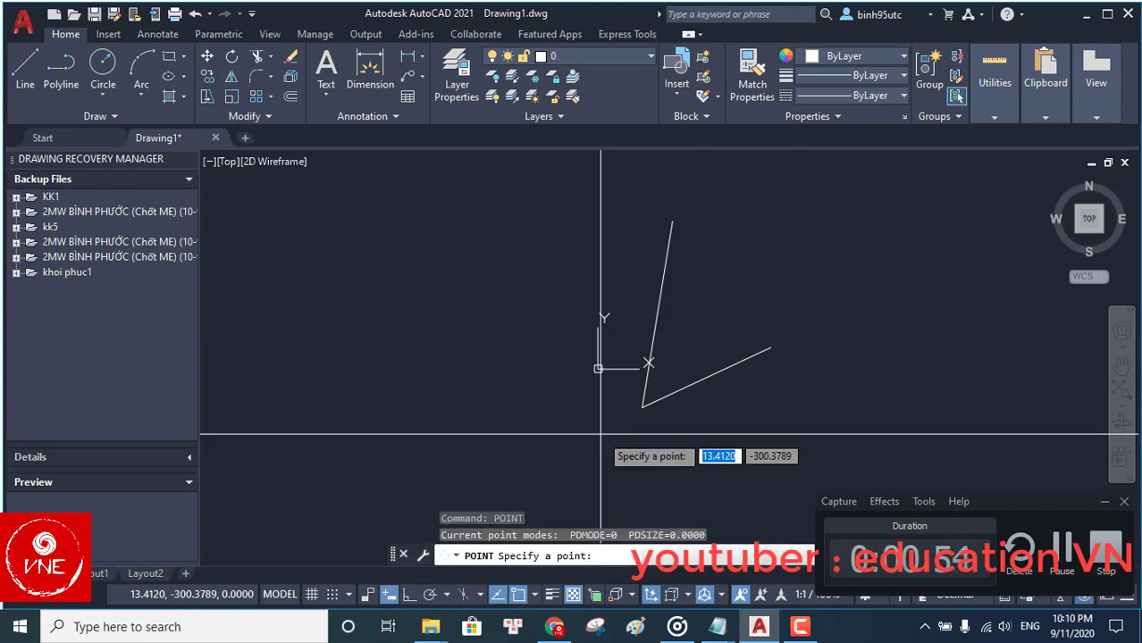
pyautogui.write('456')
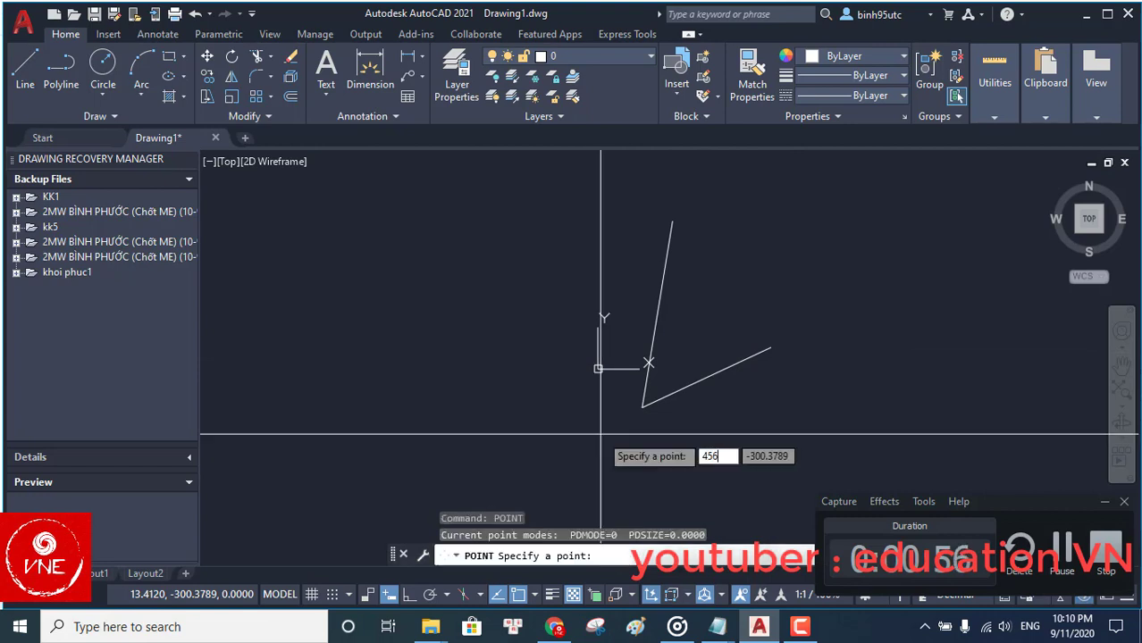
pyautogui.press('BackSpace')
pyautogui.write('321')
pyautogui.press('Tab')
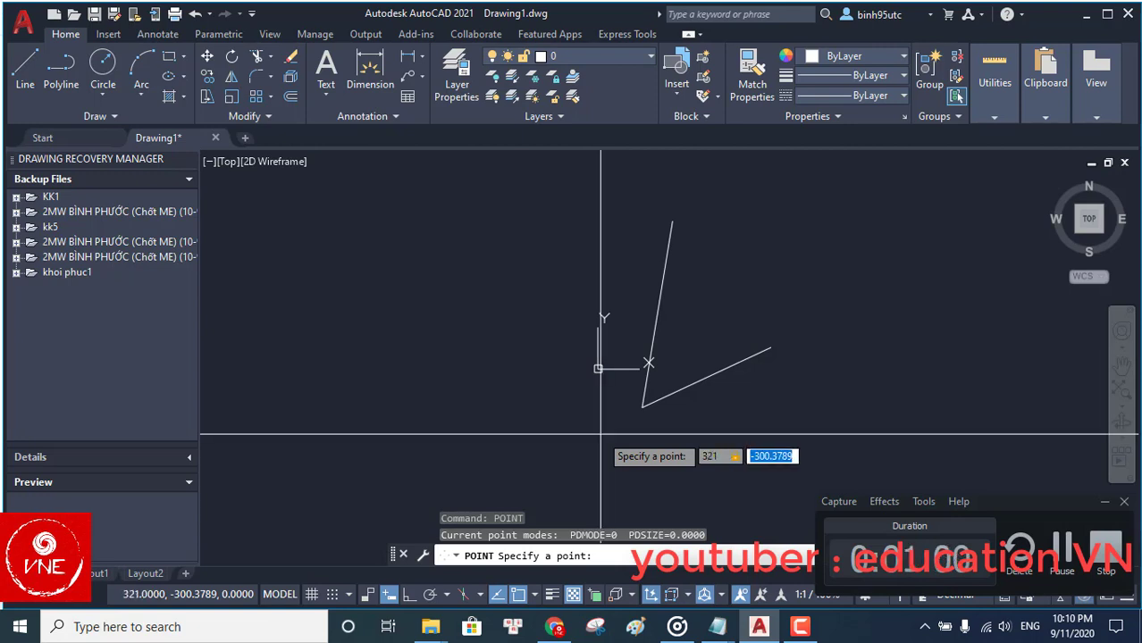
pyautogui.write('230')
pyautogui.press('Return')
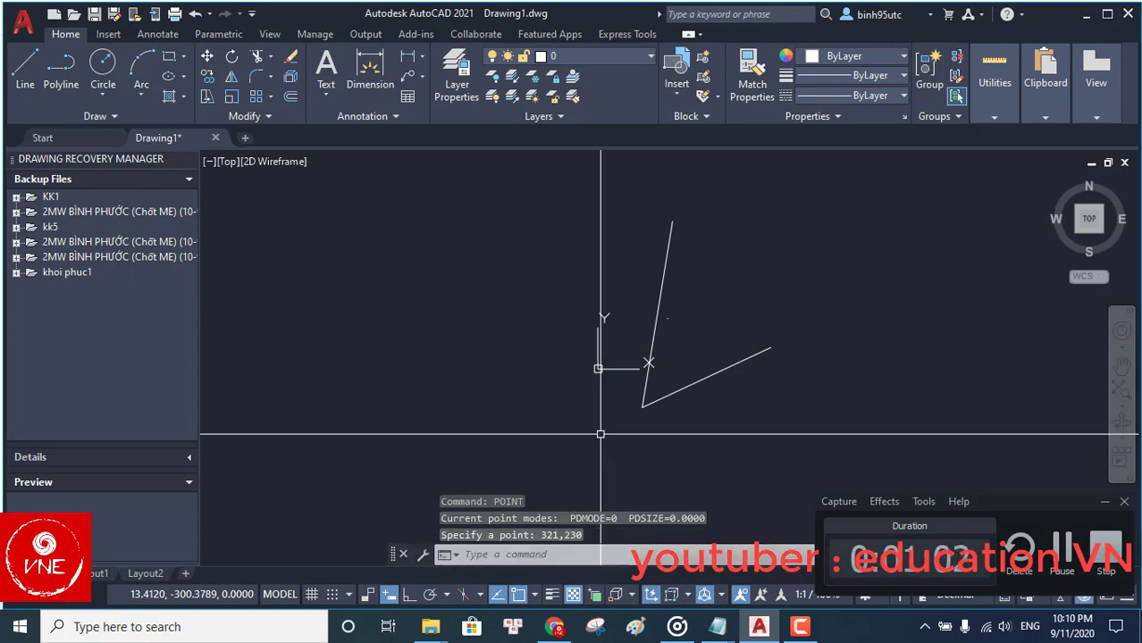
# Step: Add a second point at coordinates 332,241
pyautogui.scroll(4, 721, 312)
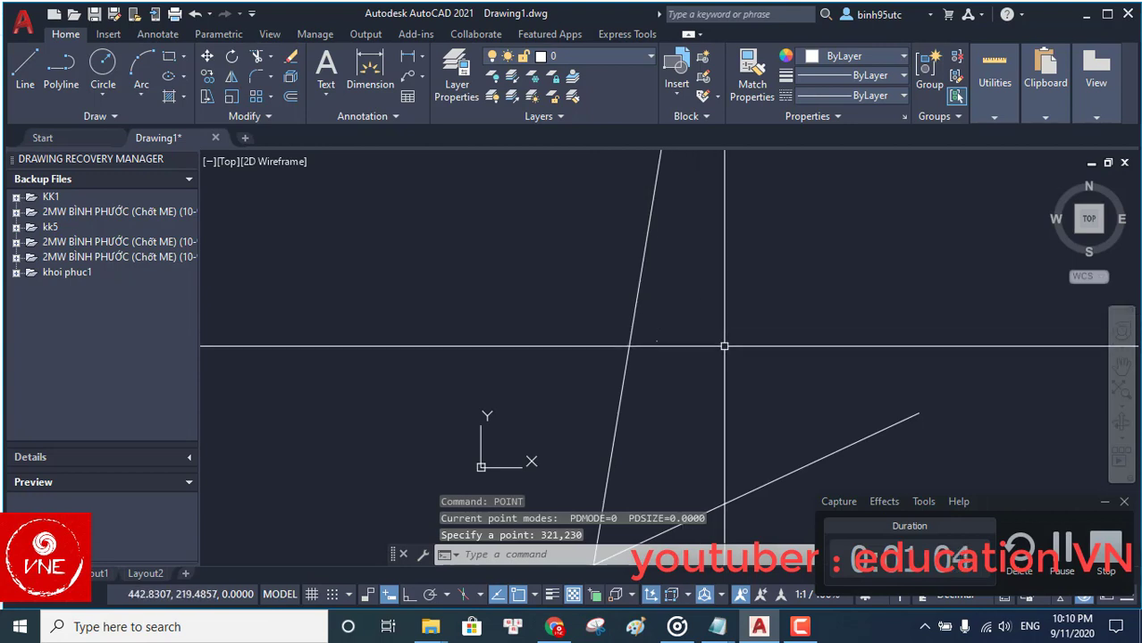
pyautogui.write('POINT')
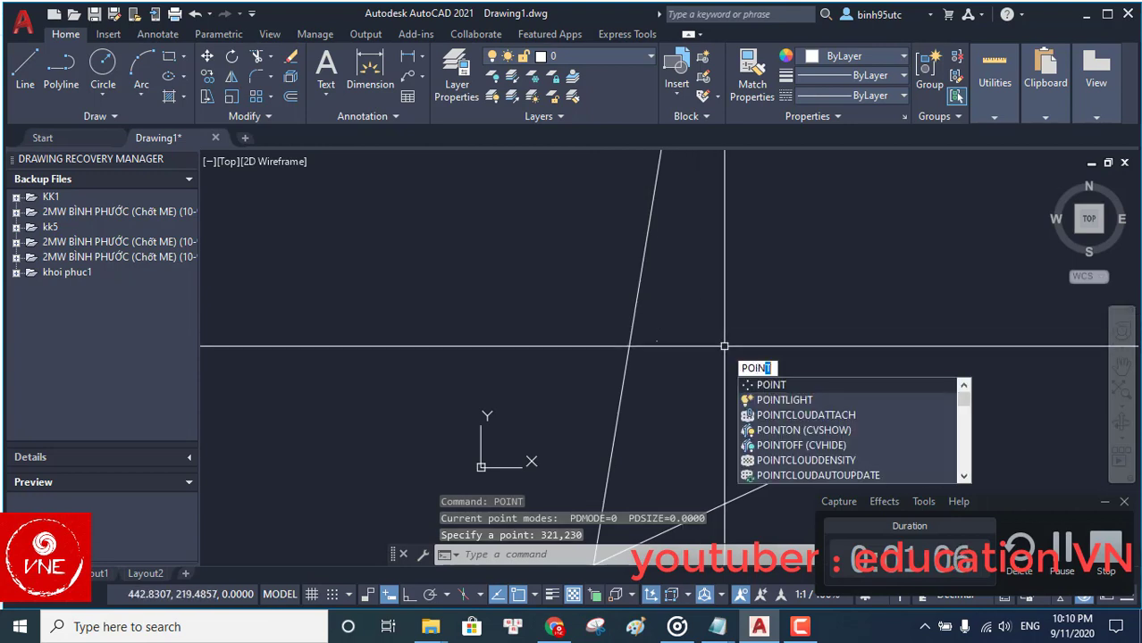
pyautogui.press('Return')
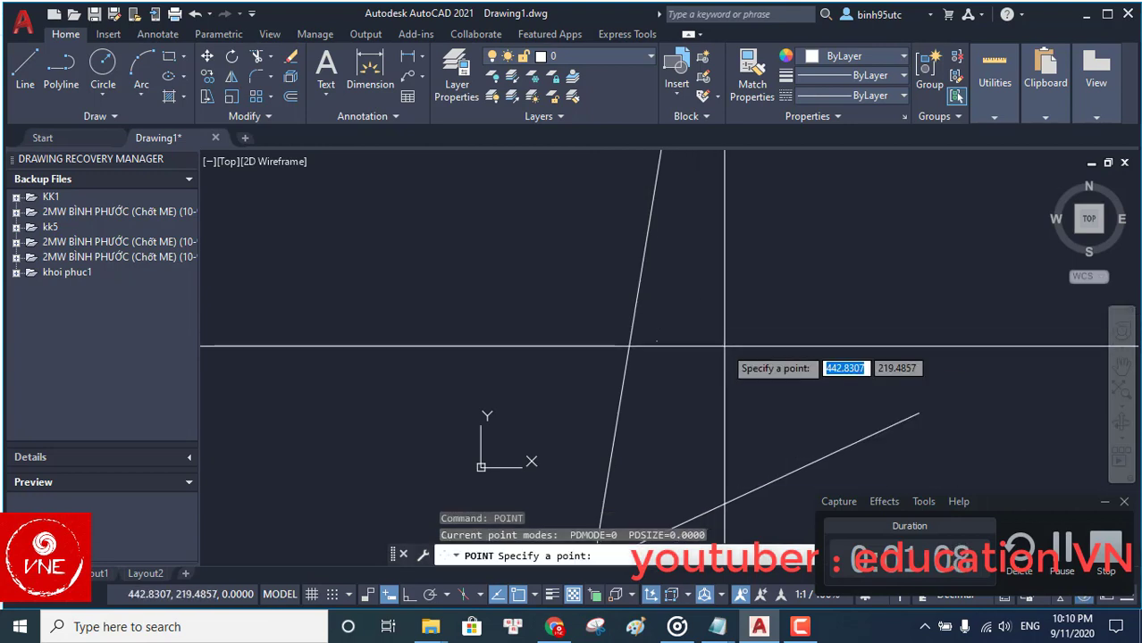
pyautogui.write('332')
pyautogui.press('Tab')
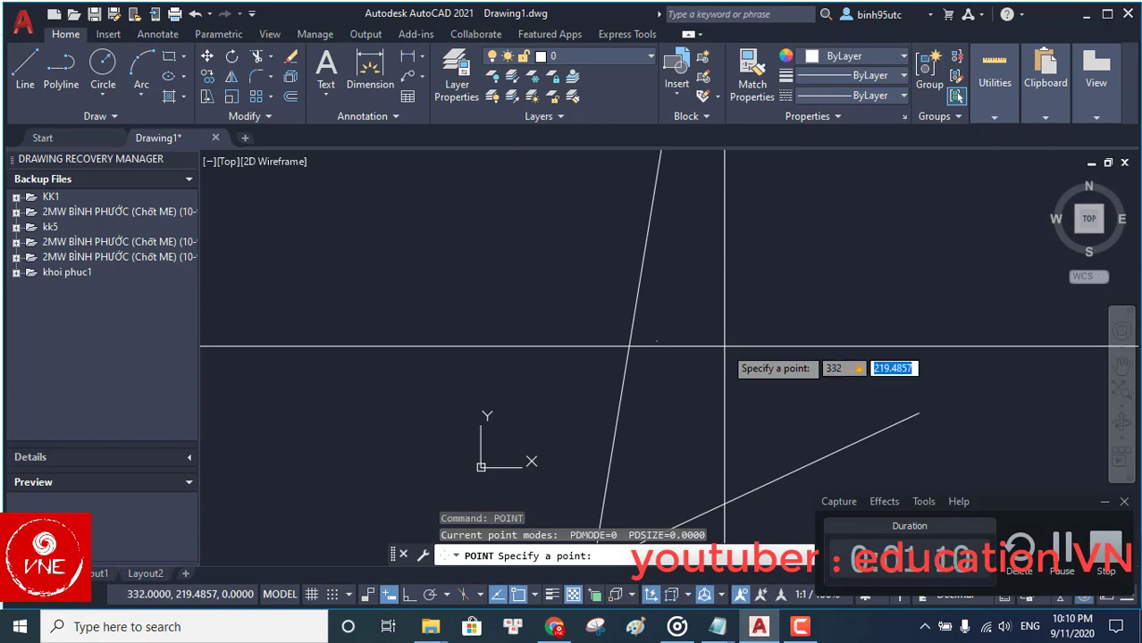
pyautogui.write('241')
pyautogui.press('Return')
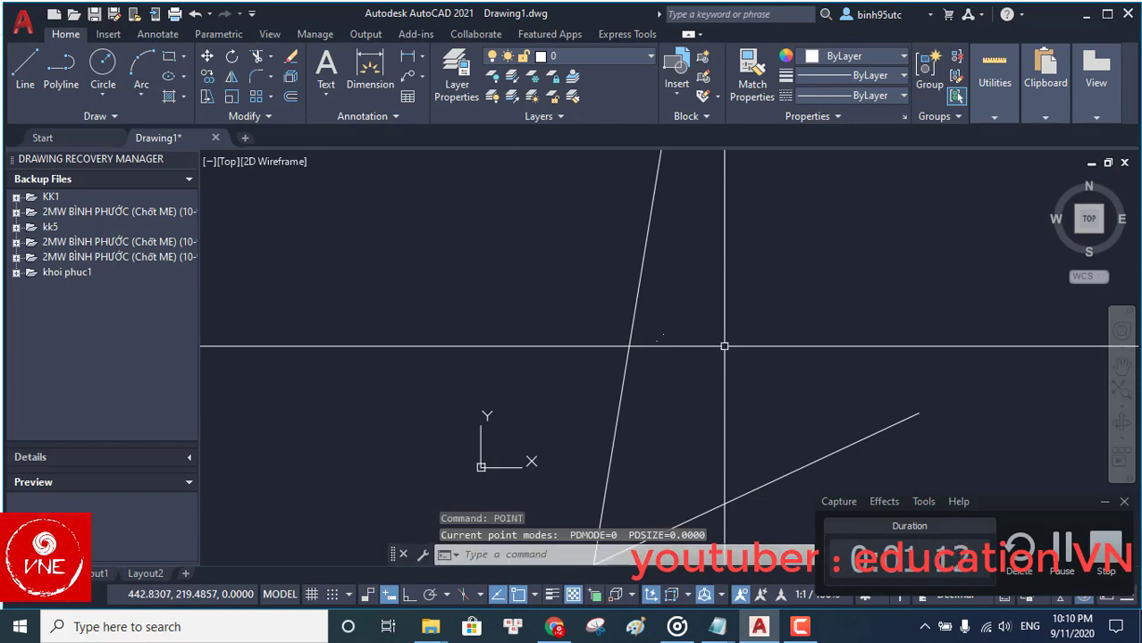
# Step: Draw a line joining the point at 321,230 to the point at 332,241
pyautogui.scroll(3, 684, 299)
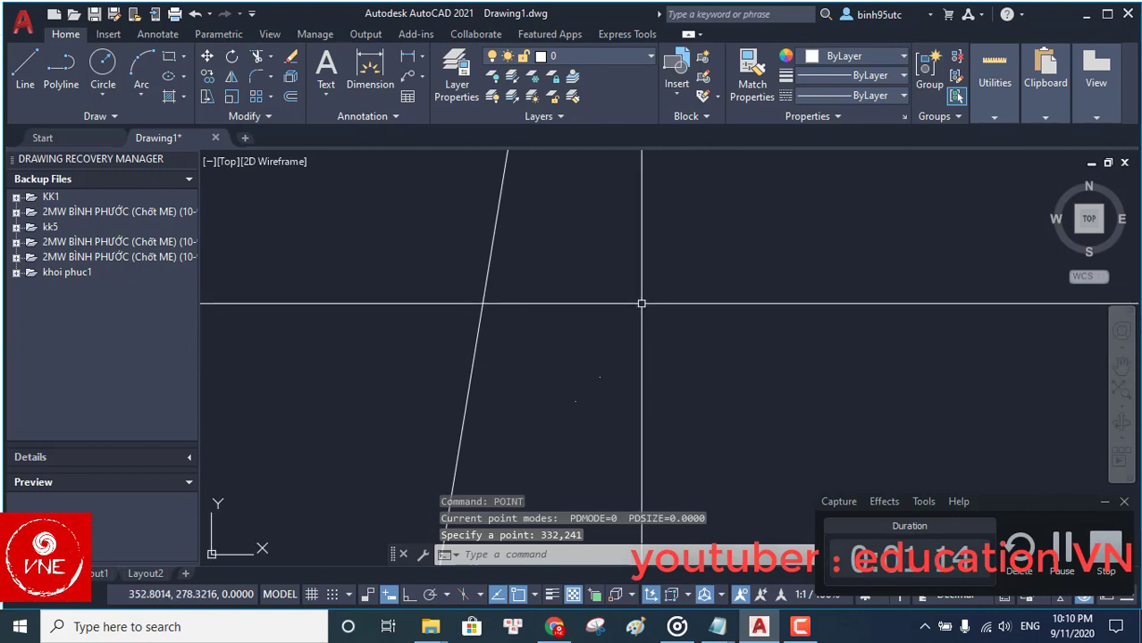
pyautogui.write('l')
pyautogui.press('Return')
pyautogui.scroll(3, 617, 373)
pyautogui.moveTo(546, 483); pyautogui.dragTo(568, 395, button='middle')
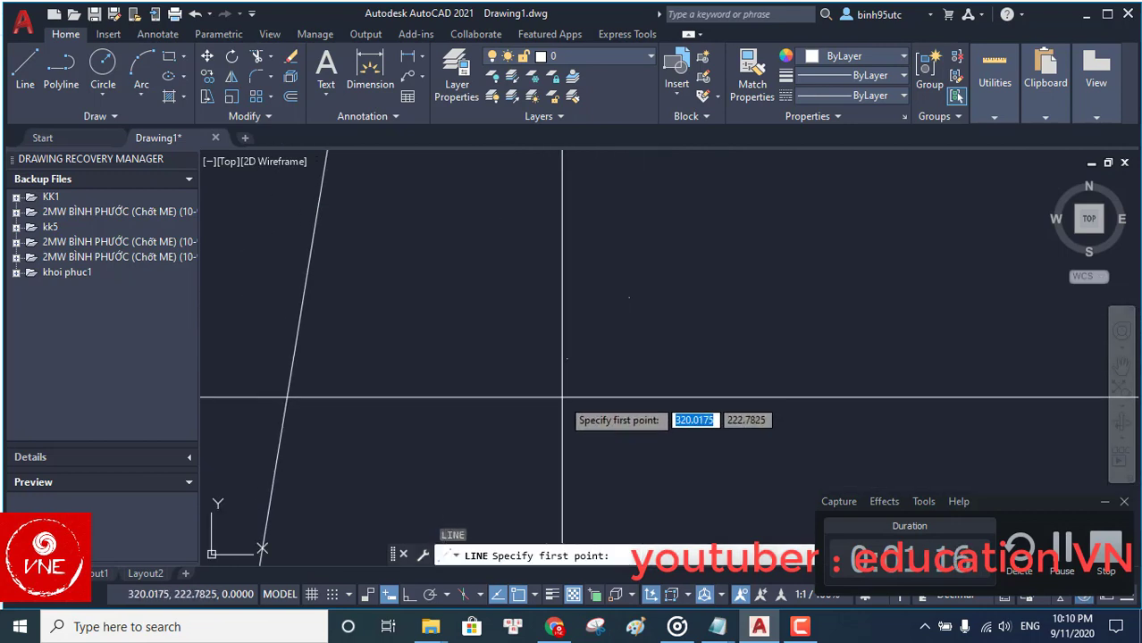
pyautogui.click(568, 358)
pyautogui.click(629, 297)
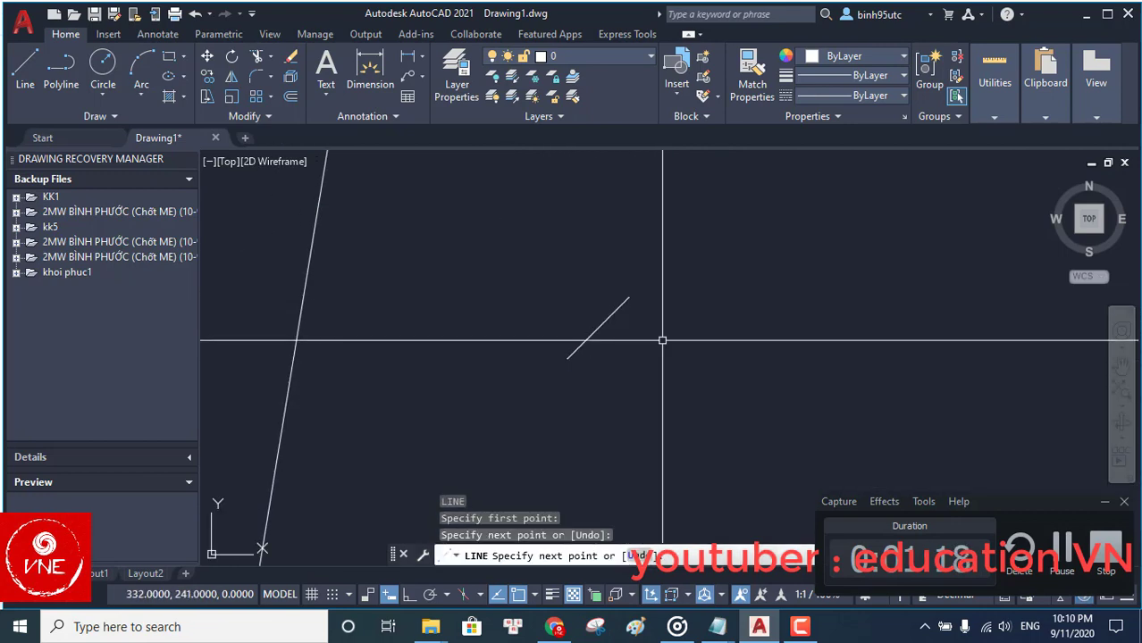
pyautogui.press('Return')
# Step: Switch to the hardcopy notes and review the phrase "rất mất thời gian" and the two closing lines
pyautogui.moveTo(733, 632)
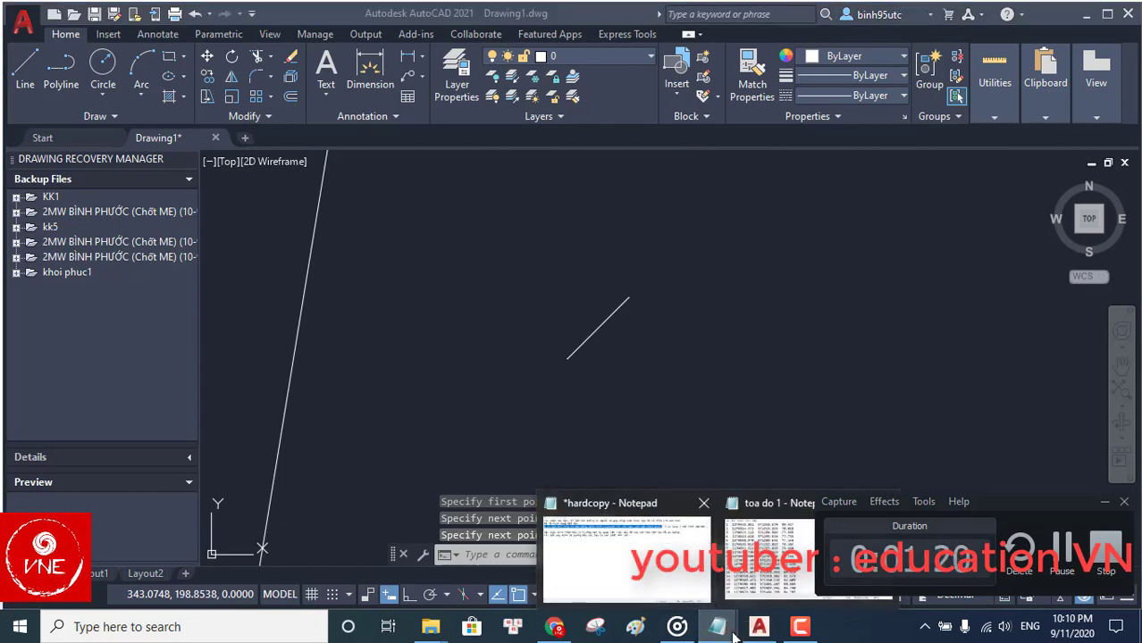
pyautogui.click(625, 550)
pyautogui.click(705, 228)
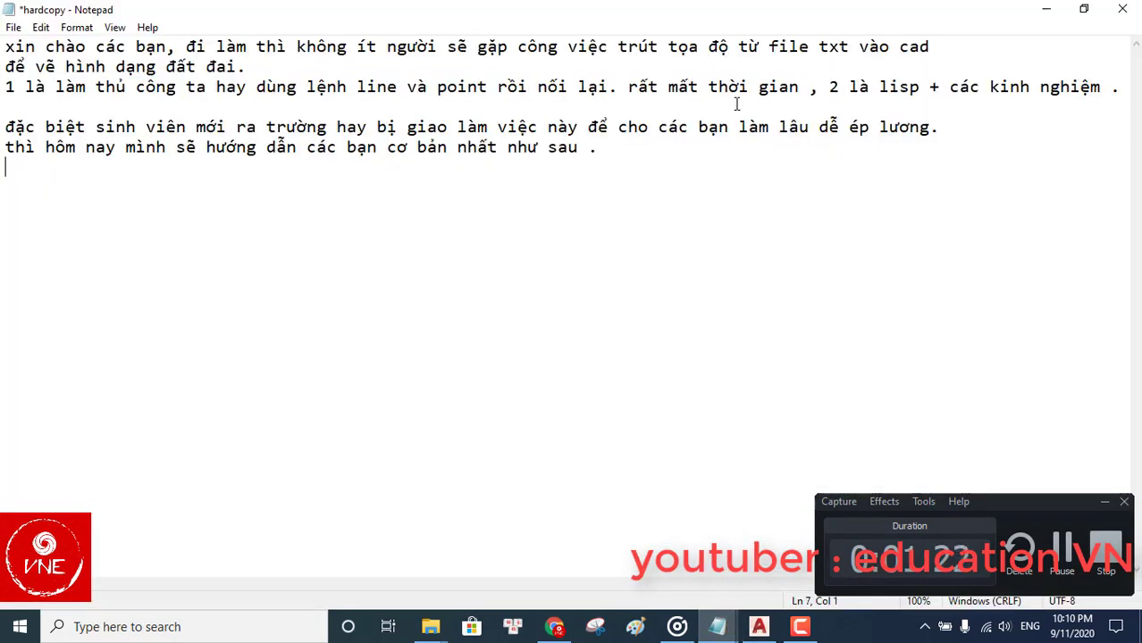
pyautogui.moveTo(628, 86); pyautogui.dragTo(800, 86)
pyautogui.click(603, 150)
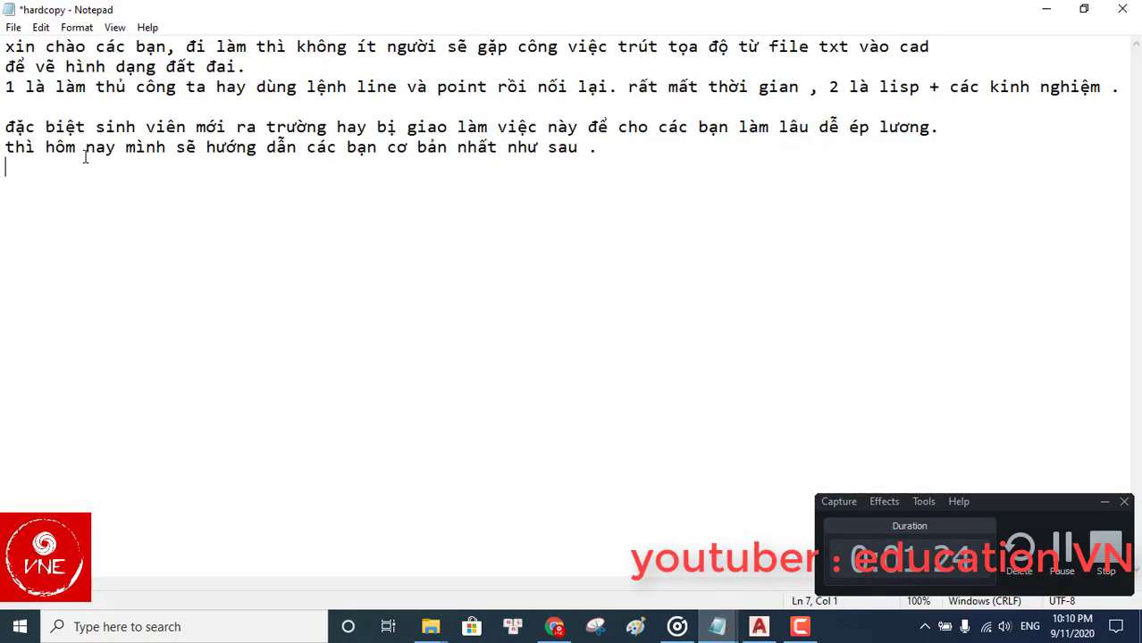
pyautogui.moveTo(596, 150); pyautogui.dragTo(7, 128)
pyautogui.click(572, 360)
# Step: Switch to AutoCAD and close the program without saving the changes to Drawing1.dwg
pyautogui.click(758, 627)
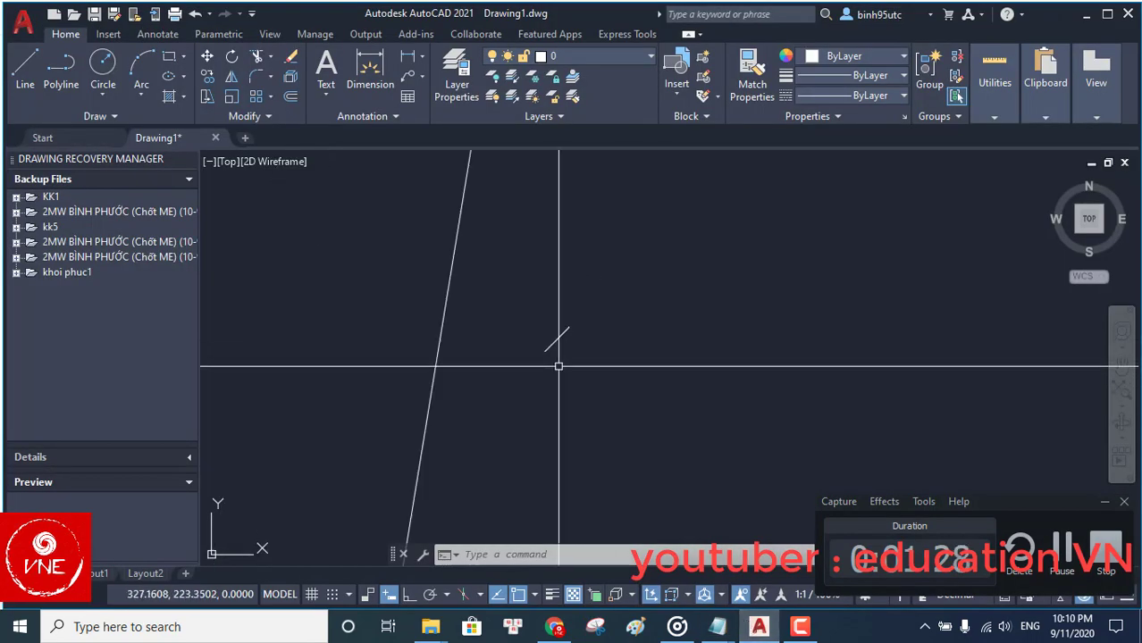
pyautogui.moveTo(558, 366); pyautogui.dragTo(406, 378, button='middle')
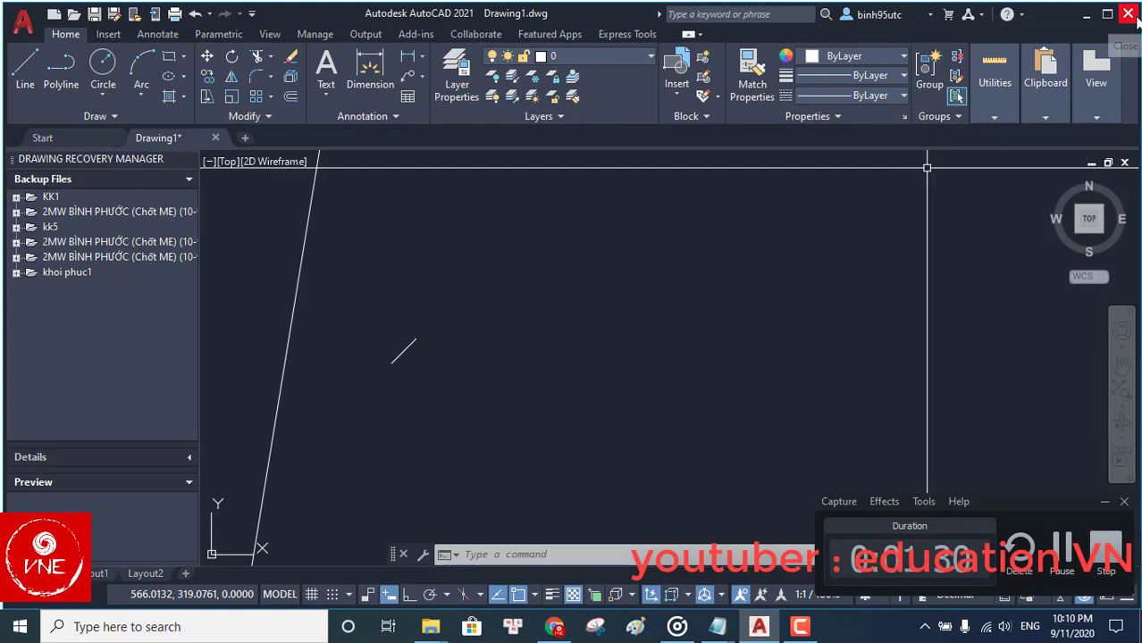
pyautogui.click(1129, 14)
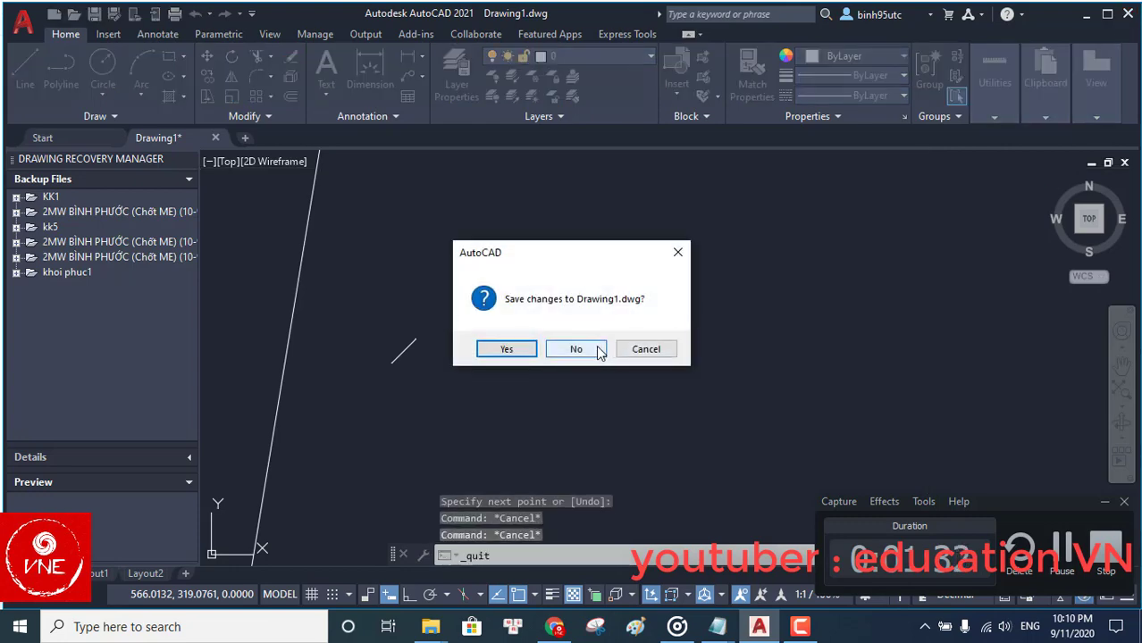
pyautogui.click(597, 350)
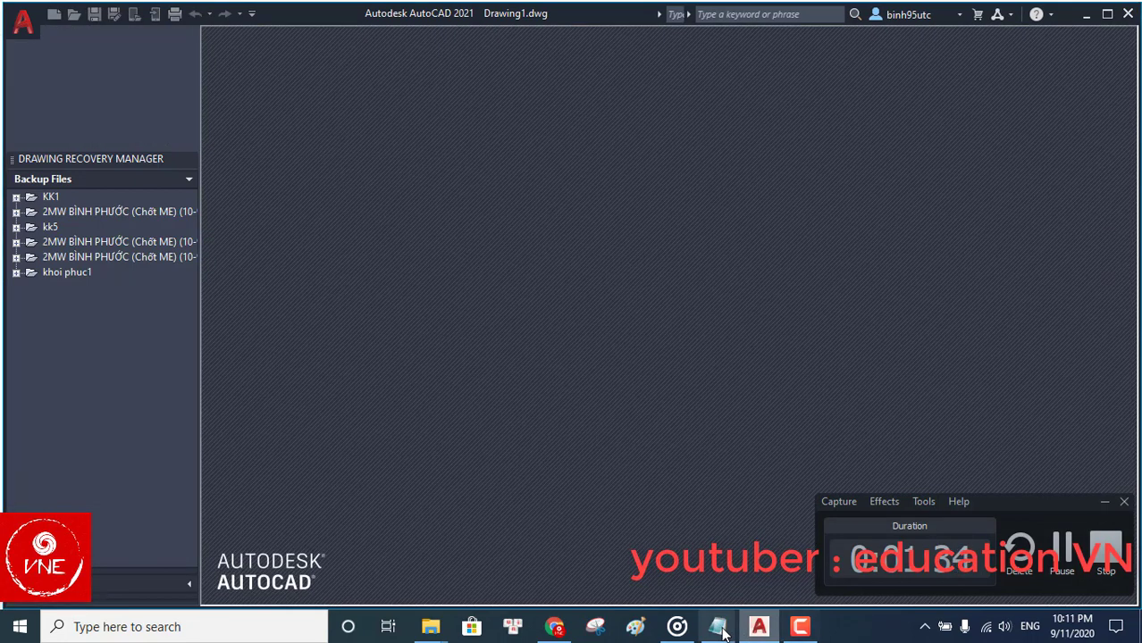
# Step: In the hardcopy Notepad notes, add the line "nếu 10000 điểm có mà thuê các bạn sinh viên gõ vỡ mặt cả tuần ko xong"
pyautogui.click(720, 628)
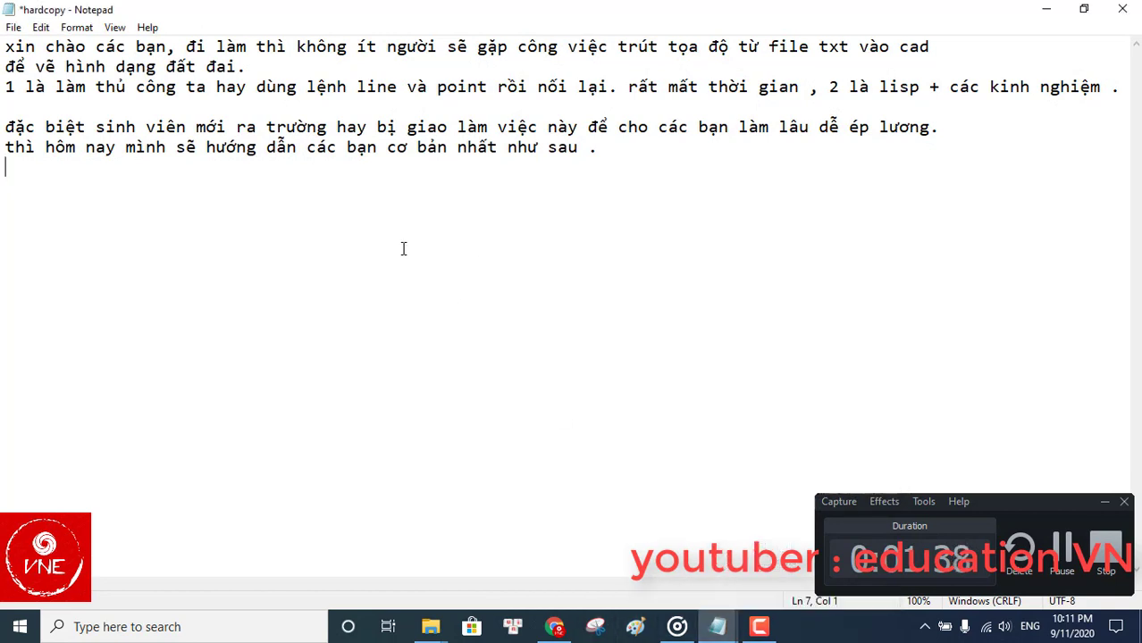
pyautogui.write('10')
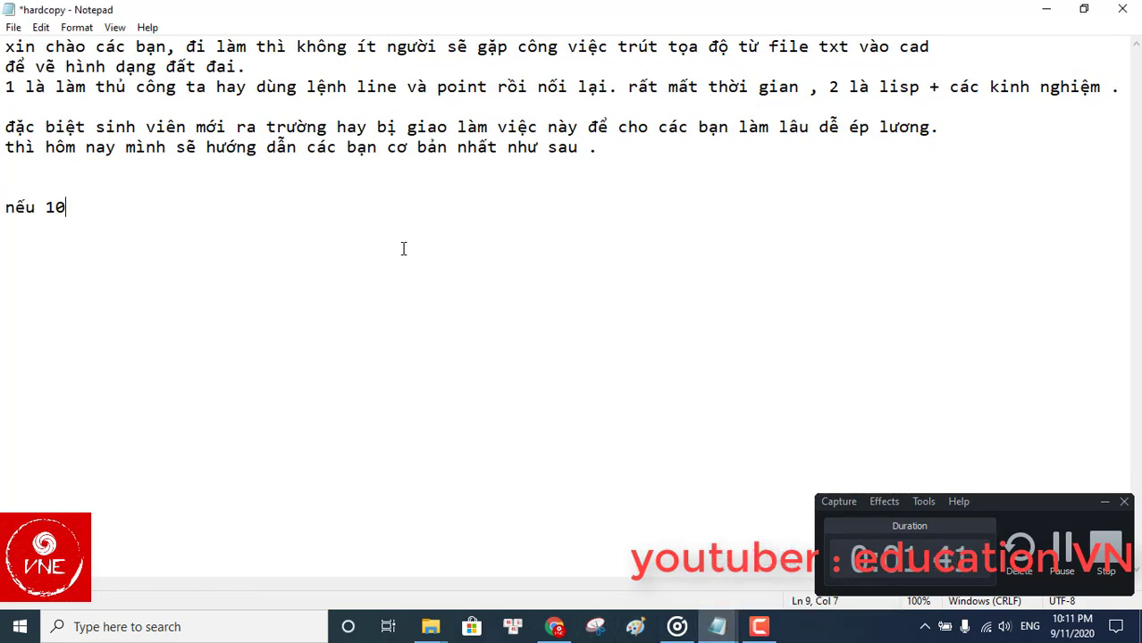
pyautogui.write('000 điểm')
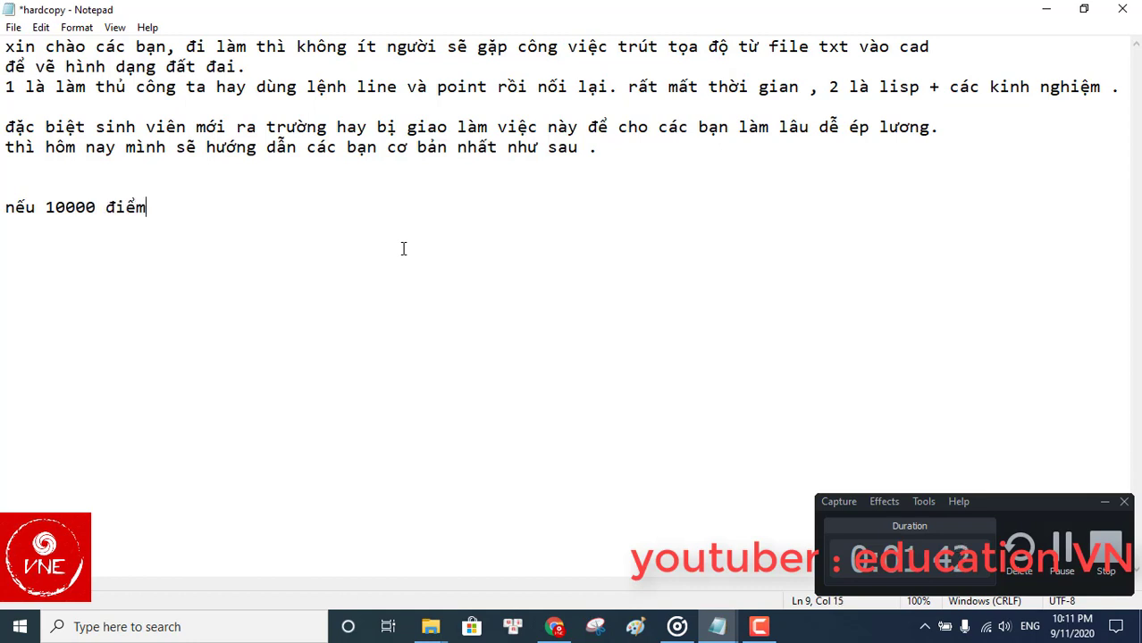
pyautogui.write(' có mà thuê các bạn')
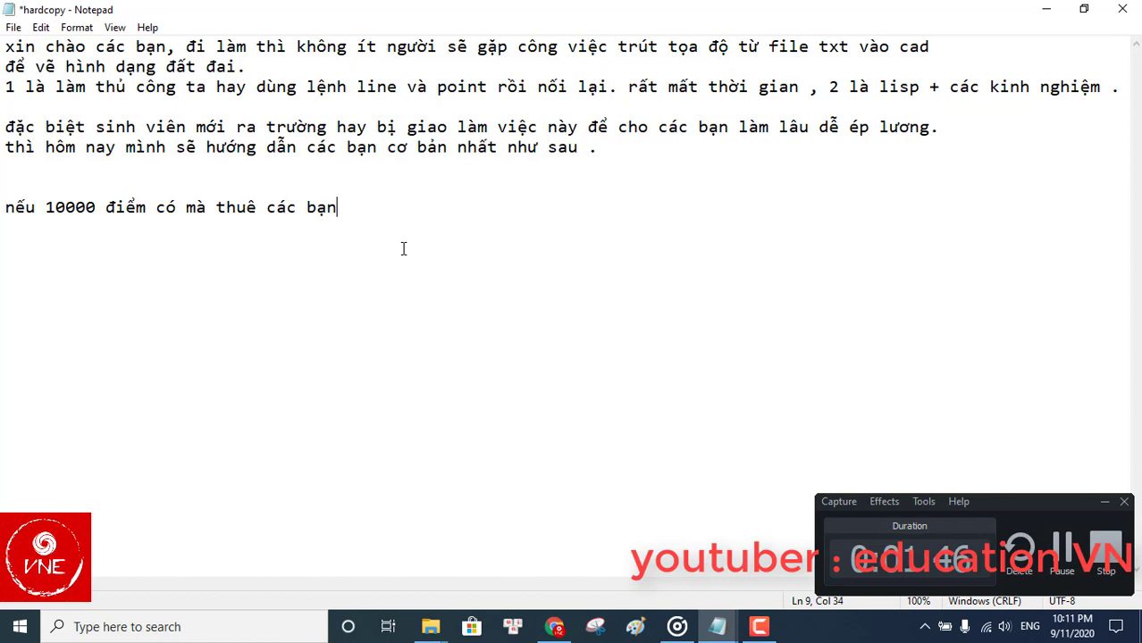
pyautogui.write(' sinh viên')
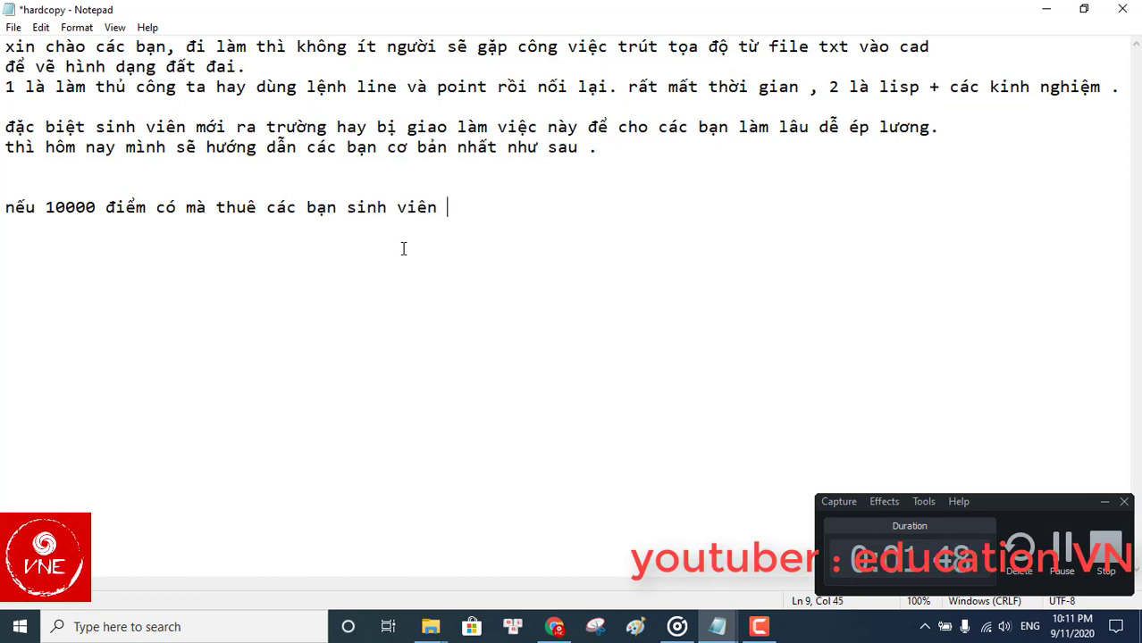
pyautogui.write(' gox')
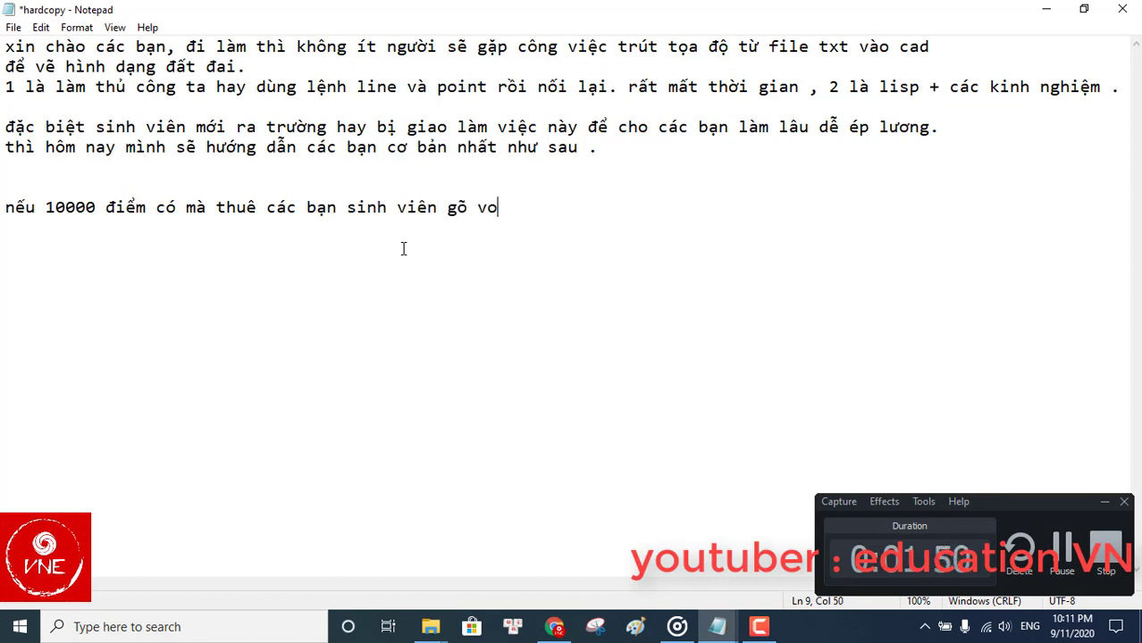
pyautogui.write(' vỡ mă')
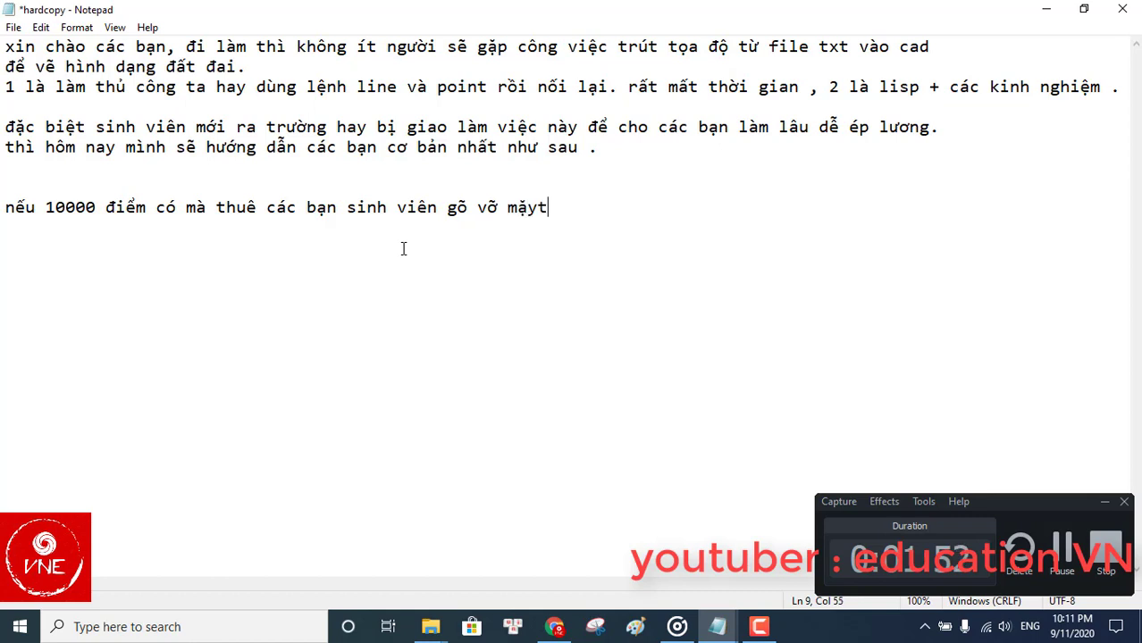
pyautogui.write('tj car')
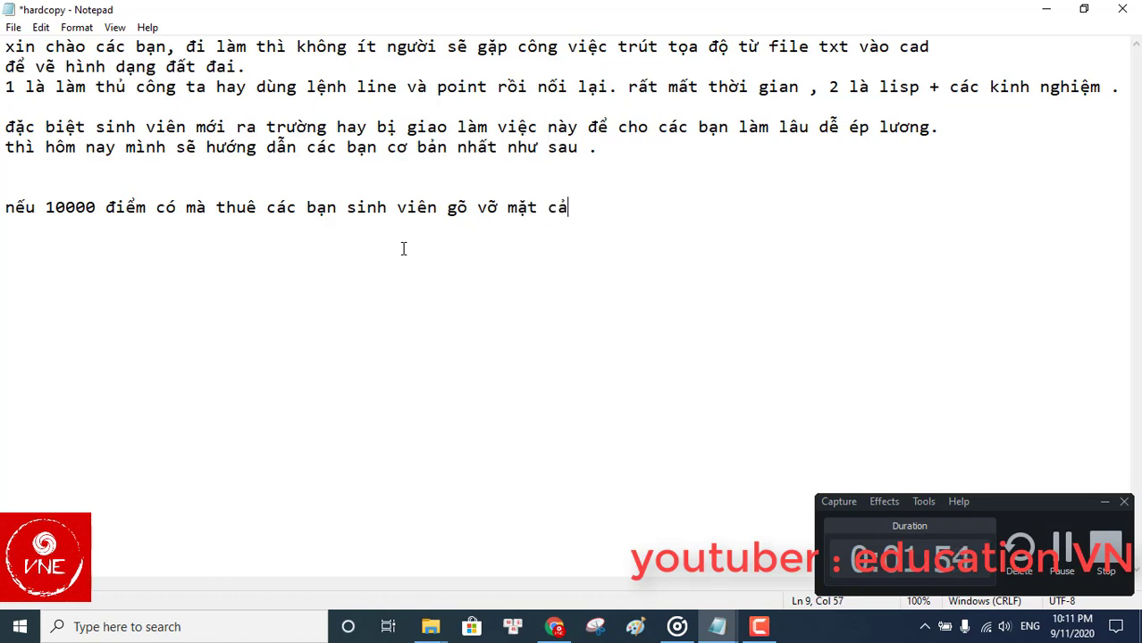
pyautogui.write(' tuaanf ko xonmg')
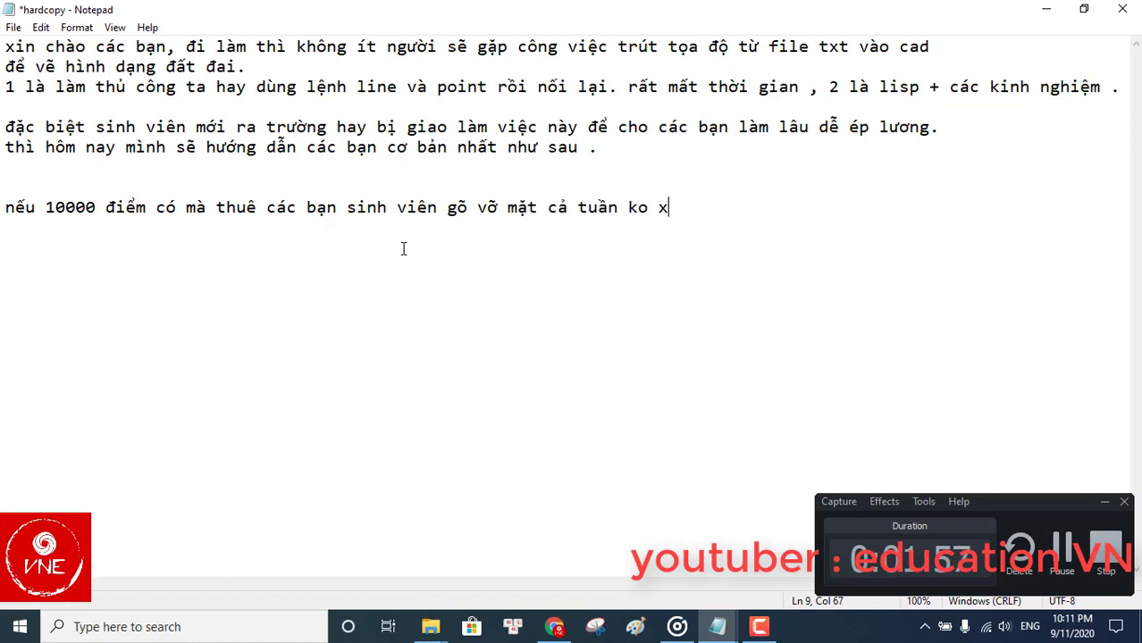
# Step: Below a gap in the notes, write "đầu tiên mở file excel lên , copy txt vào excel"
pyautogui.press('Return')
pyautogui.press('Return')
pyautogui.press('Return')
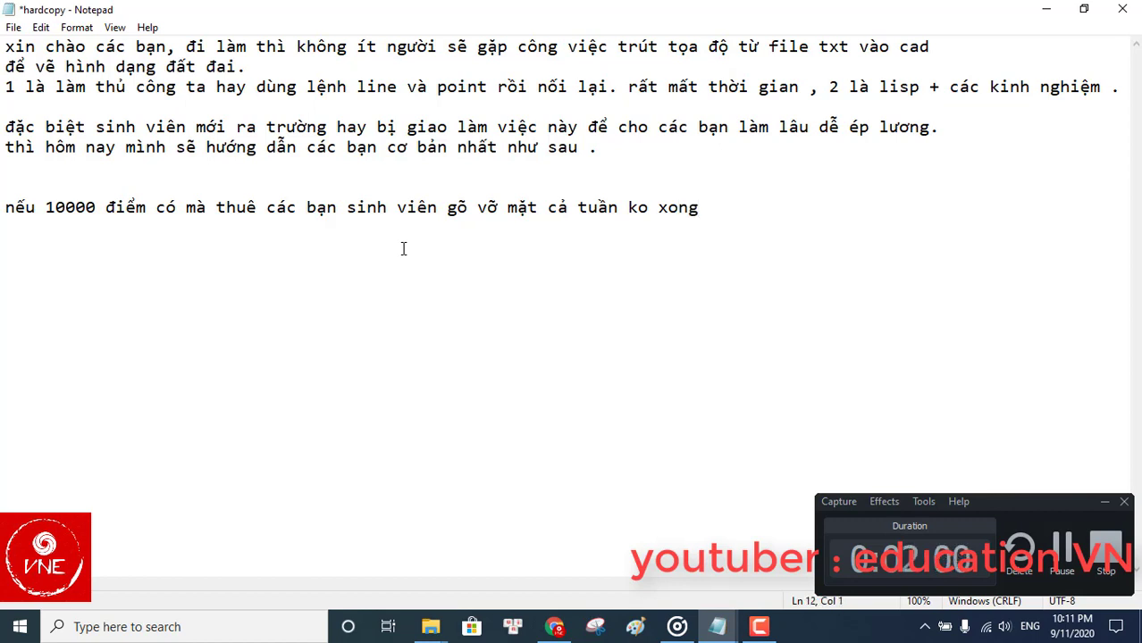
pyautogui.write('d')
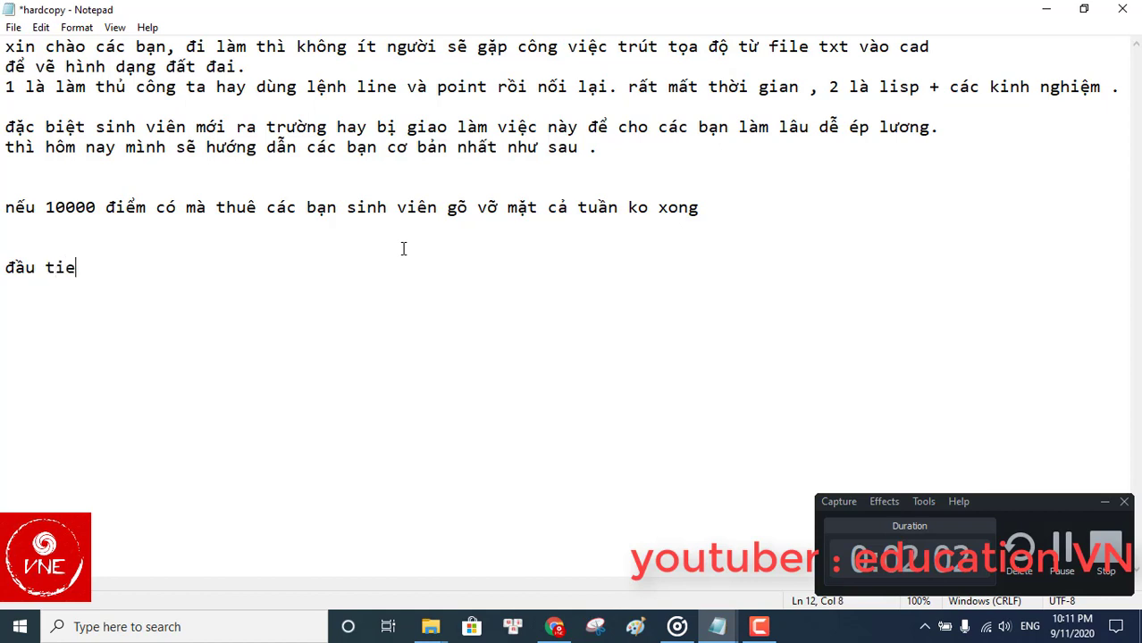
pyautogui.write('ầu tiên mo file')
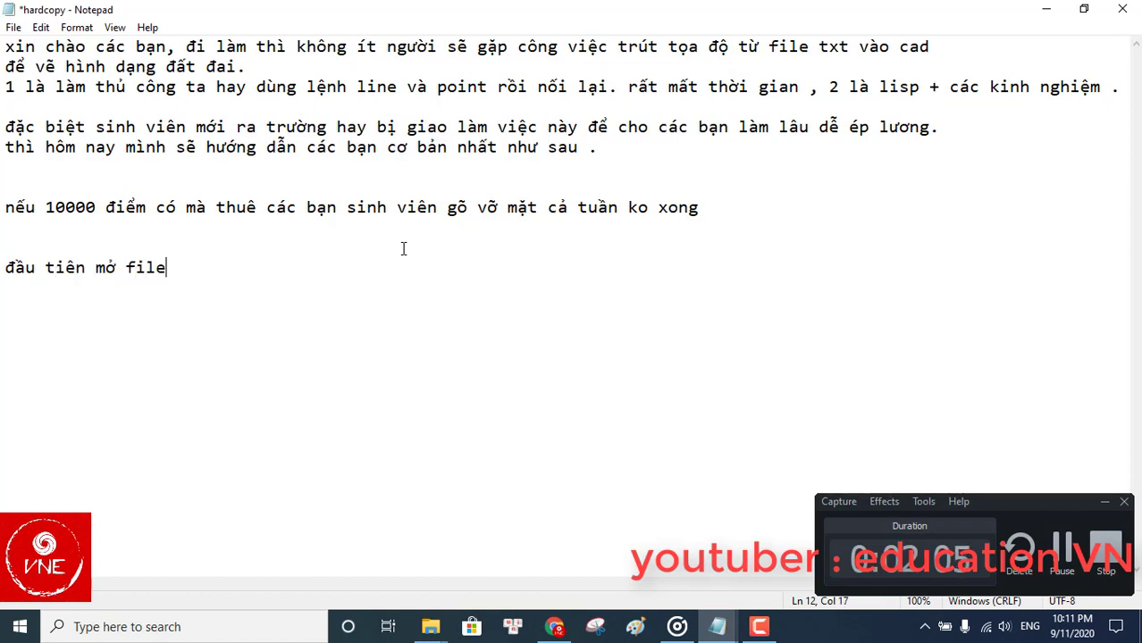
pyautogui.write(' excel')
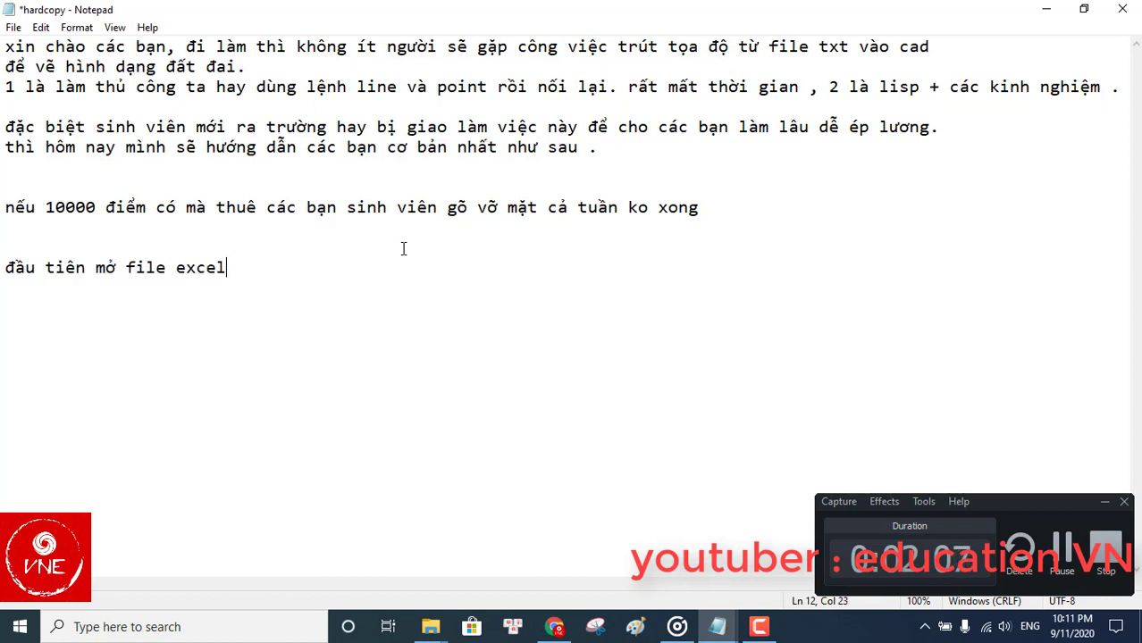
pyautogui.write(' lên , c')
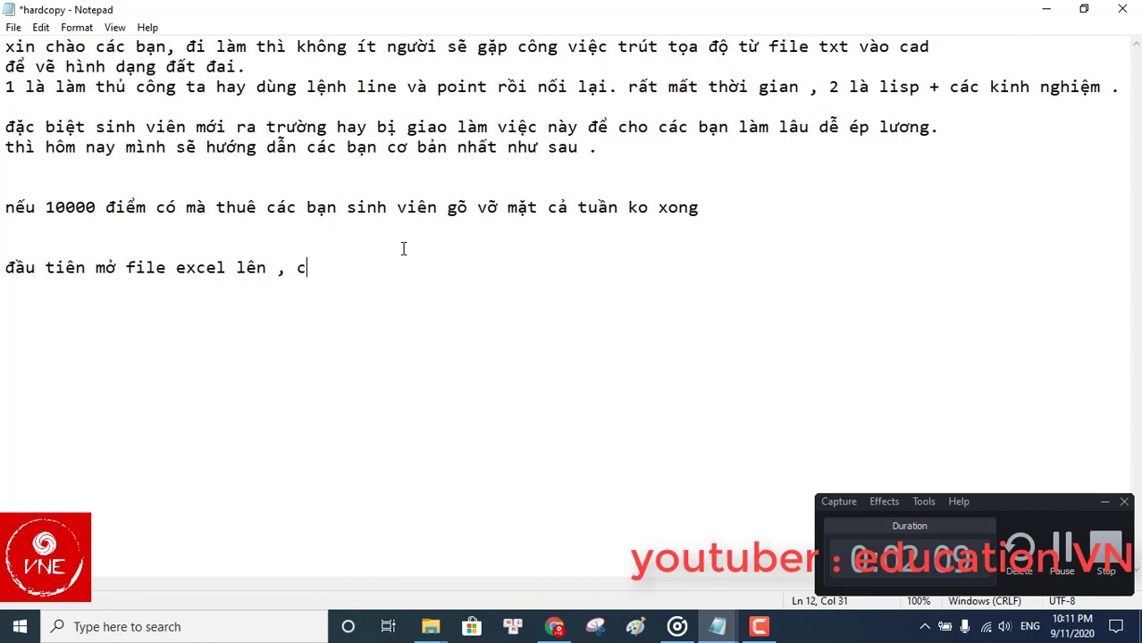
pyautogui.write('opy')
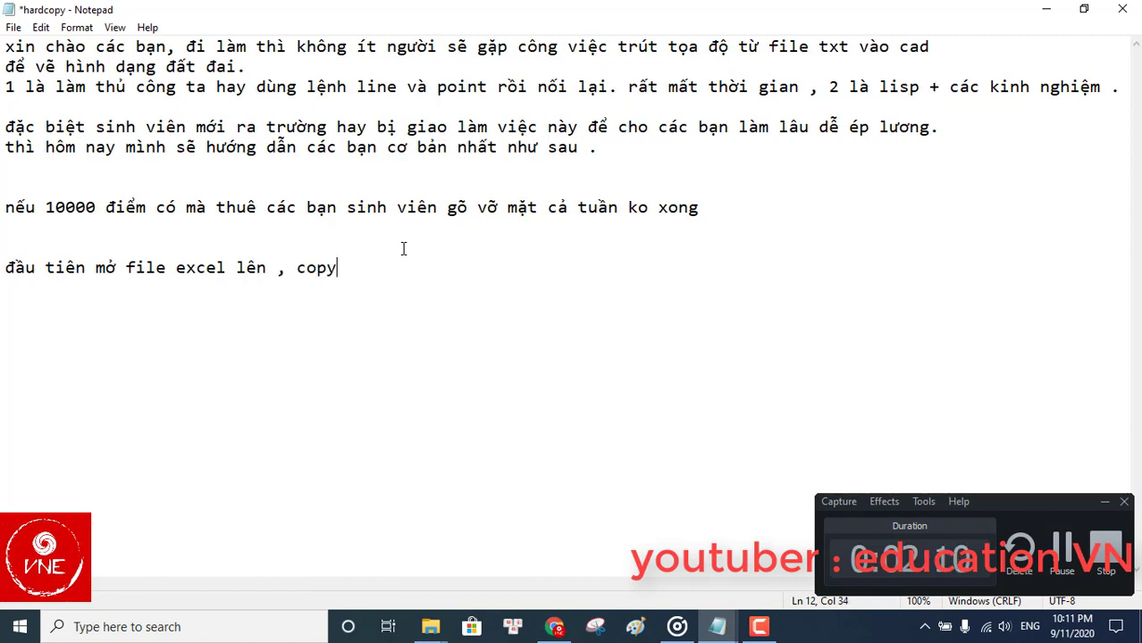
pyautogui.write(' txt vào ẽcel')
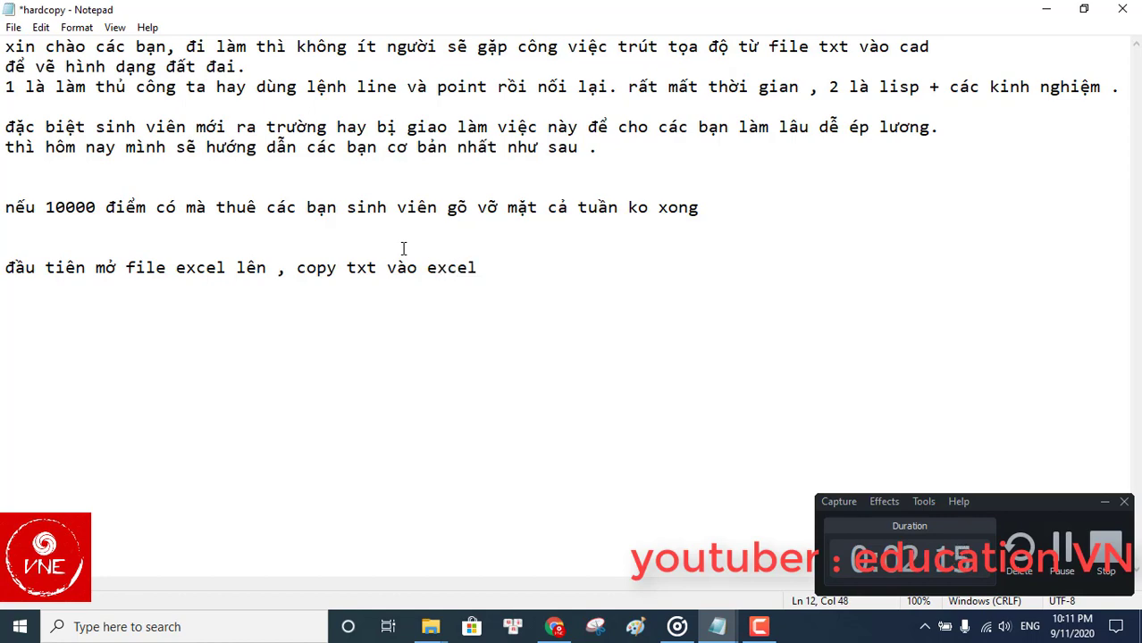
# Step: Bring up the "toa do 1" text file, maximize it and copy all its coordinate rows
pyautogui.click(717, 626)
pyautogui.click(751, 545)
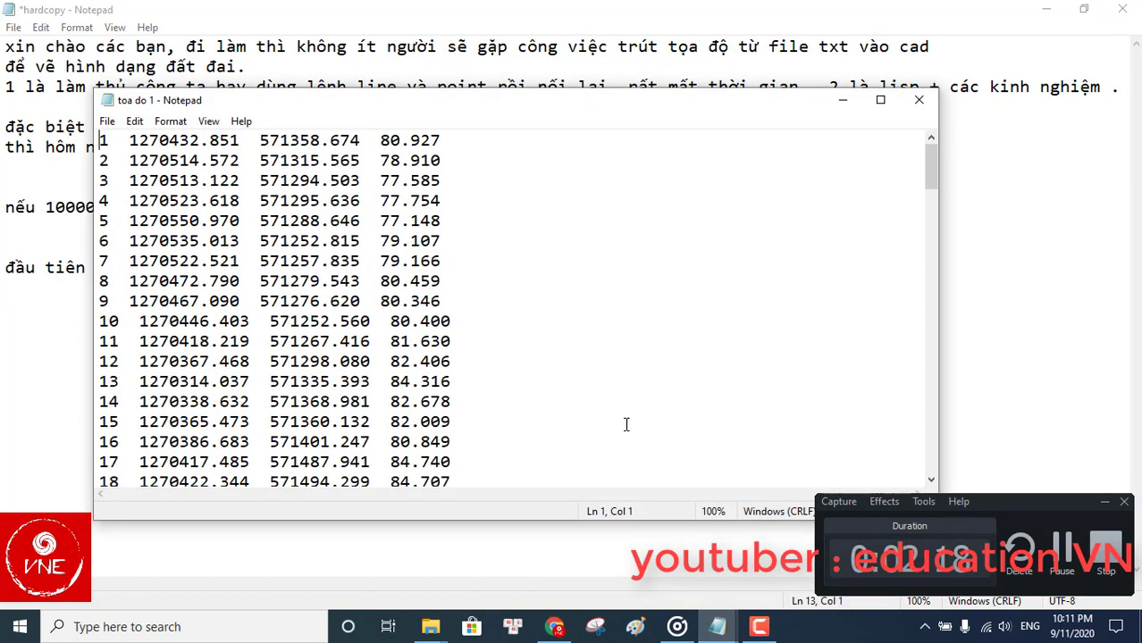
pyautogui.click(880, 99)
pyautogui.hotkey('ctrl', 'a')
pyautogui.rightClick(265, 147)
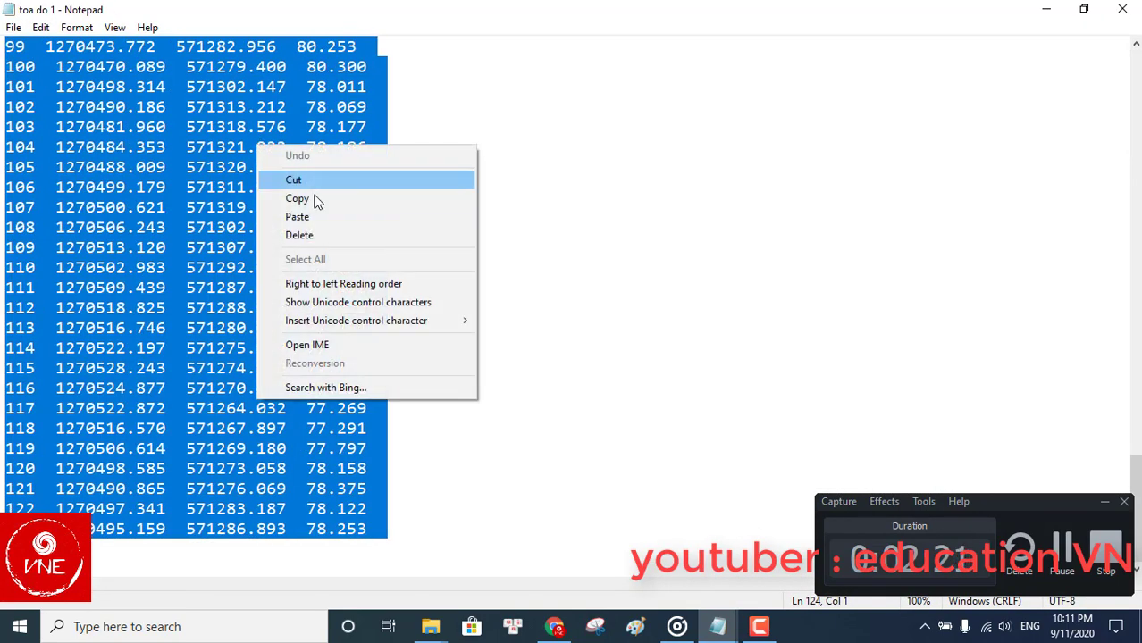
pyautogui.click(316, 197)
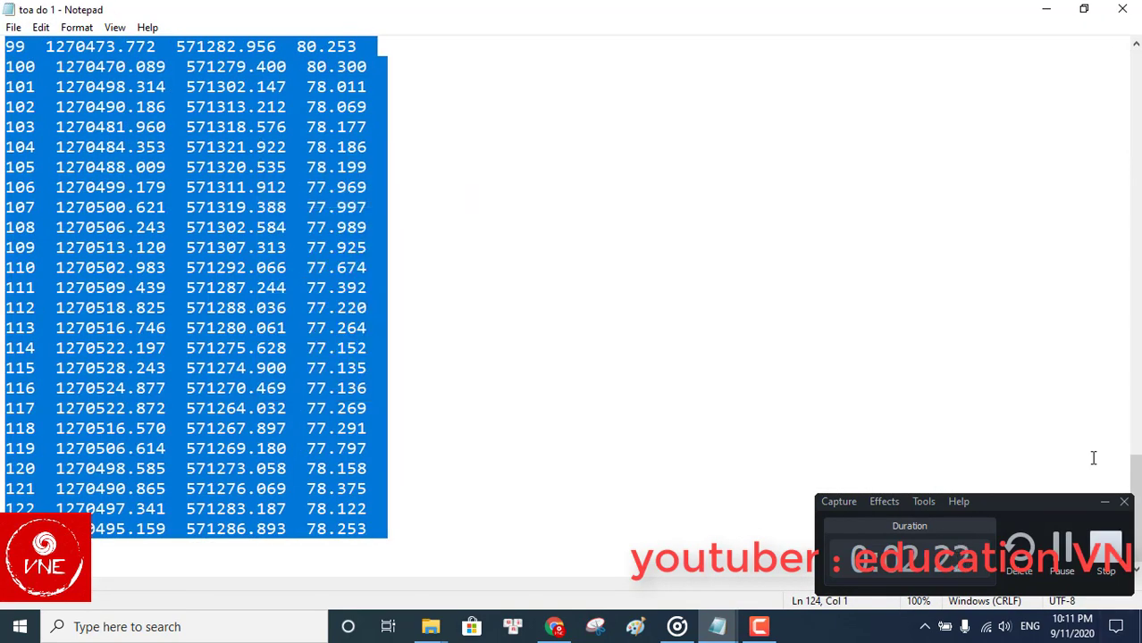
# Step: Minimize the open windows, open the Book1 workbook from the nghich desktop folder in Excel and dismiss the sign-in window
pyautogui.click(1046, 11)
pyautogui.click(1046, 11)
pyautogui.click(1048, 14)
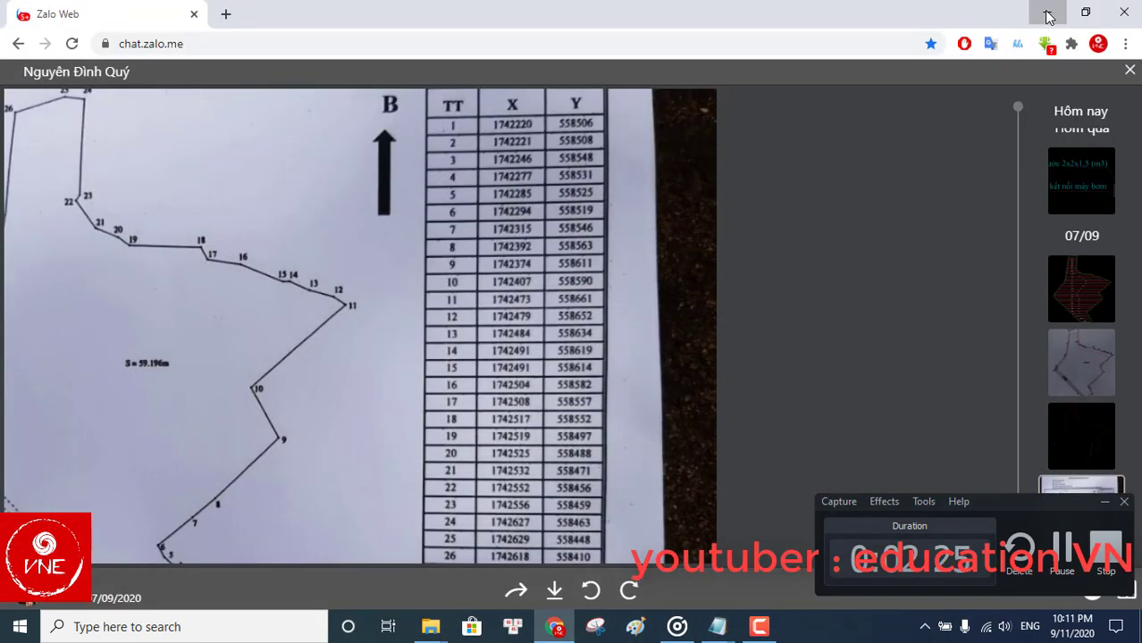
pyautogui.click(1047, 14)
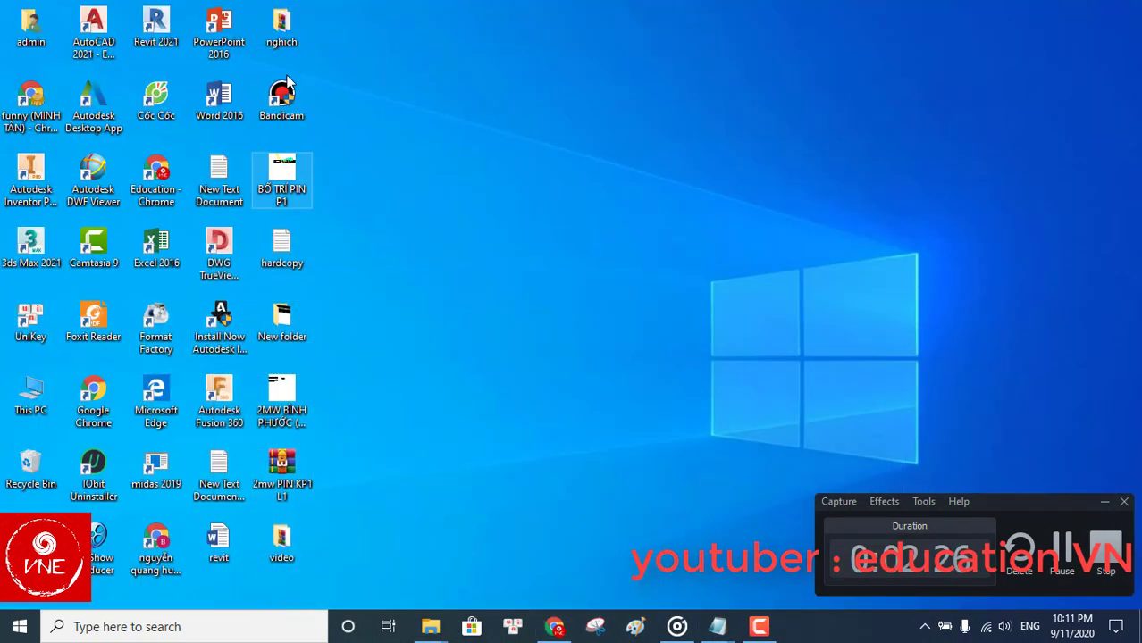
pyautogui.doubleClick(281, 27)
pyautogui.doubleClick(366, 274)
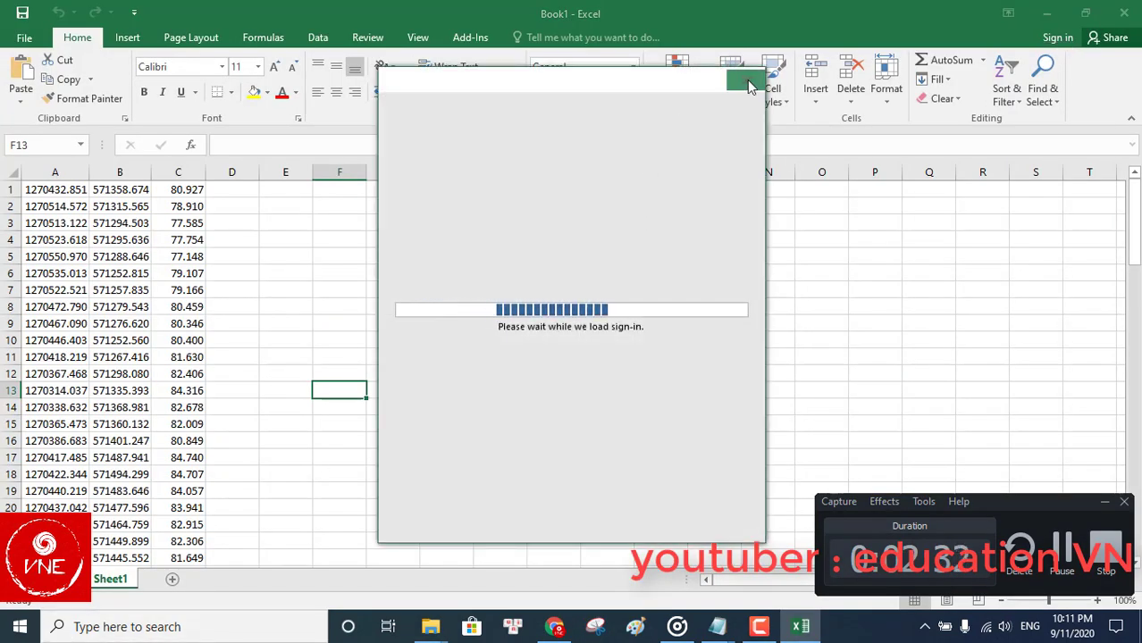
pyautogui.click(745, 80)
# Step: Clear the old data from columns A to C and paste the copied coordinates starting at cell A1
pyautogui.moveTo(27, 170); pyautogui.dragTo(203, 172)
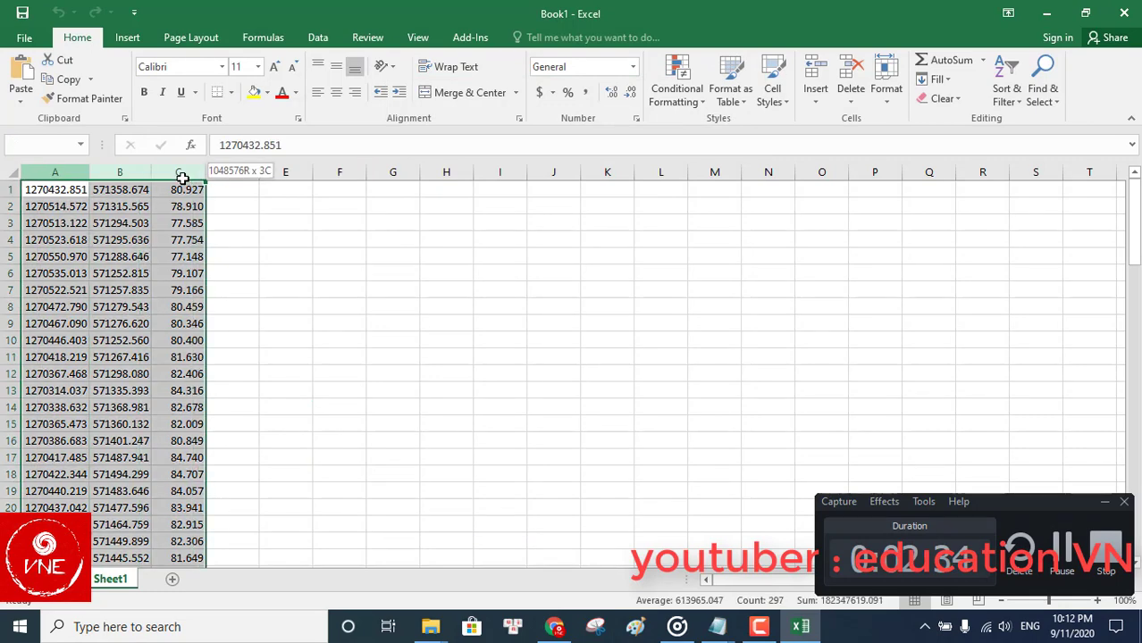
pyautogui.press('Delete')
pyautogui.click(71, 190)
pyautogui.rightClick(71, 189)
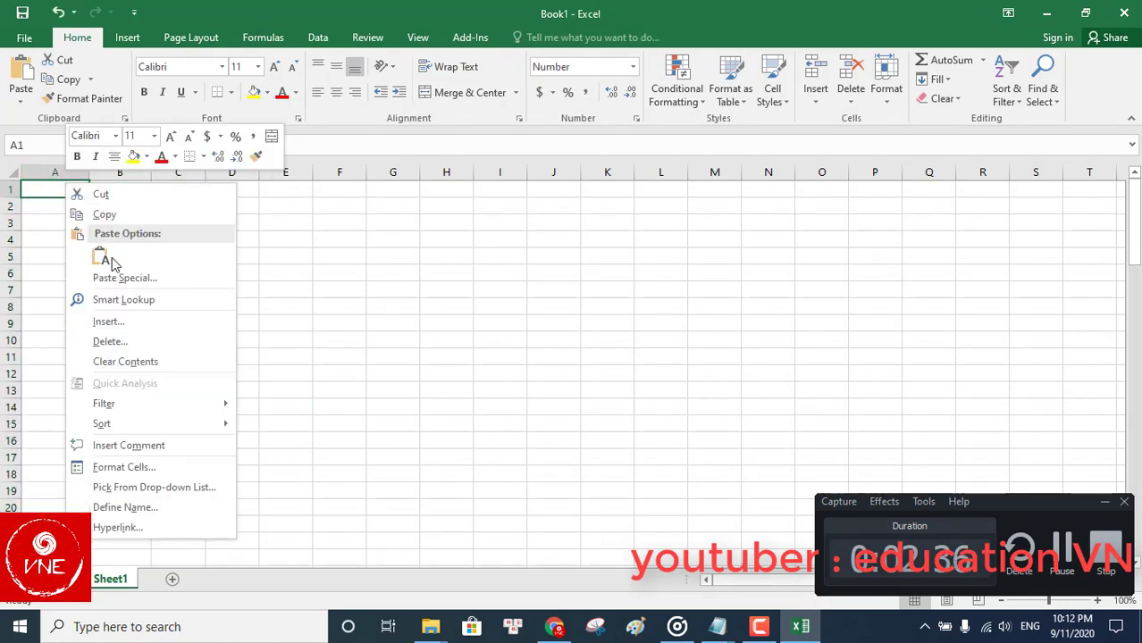
pyautogui.click(97, 259)
pyautogui.click(406, 269)
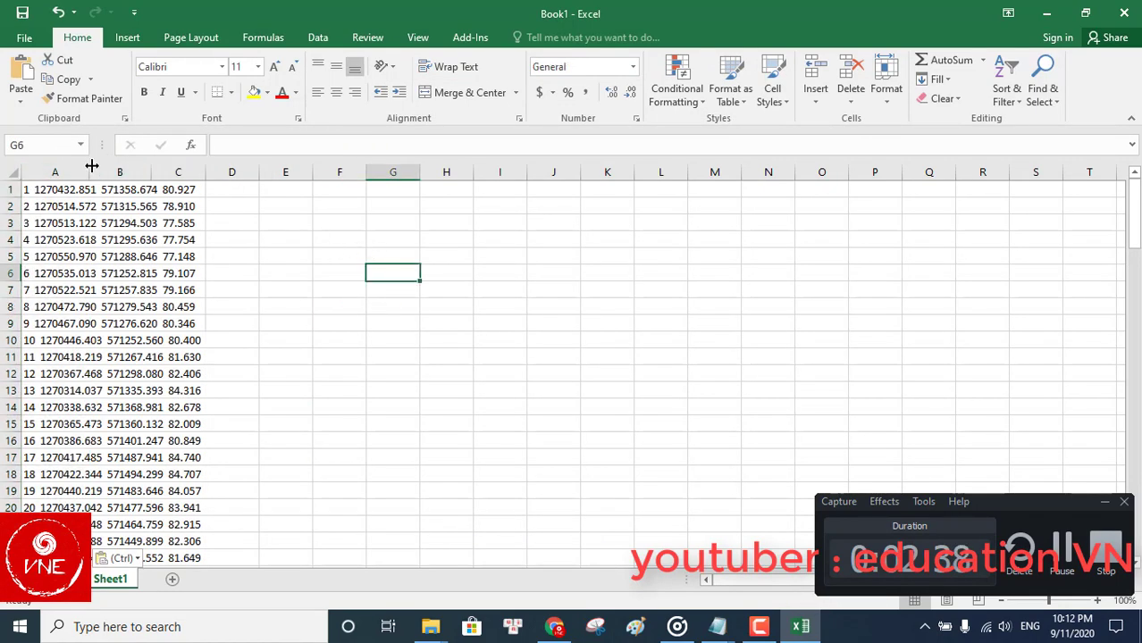
# Step: Widen column A to fit the full pasted rows and inspect several of its cells
pyautogui.moveTo(91, 166); pyautogui.dragTo(300, 166)
pyautogui.click(134, 205)
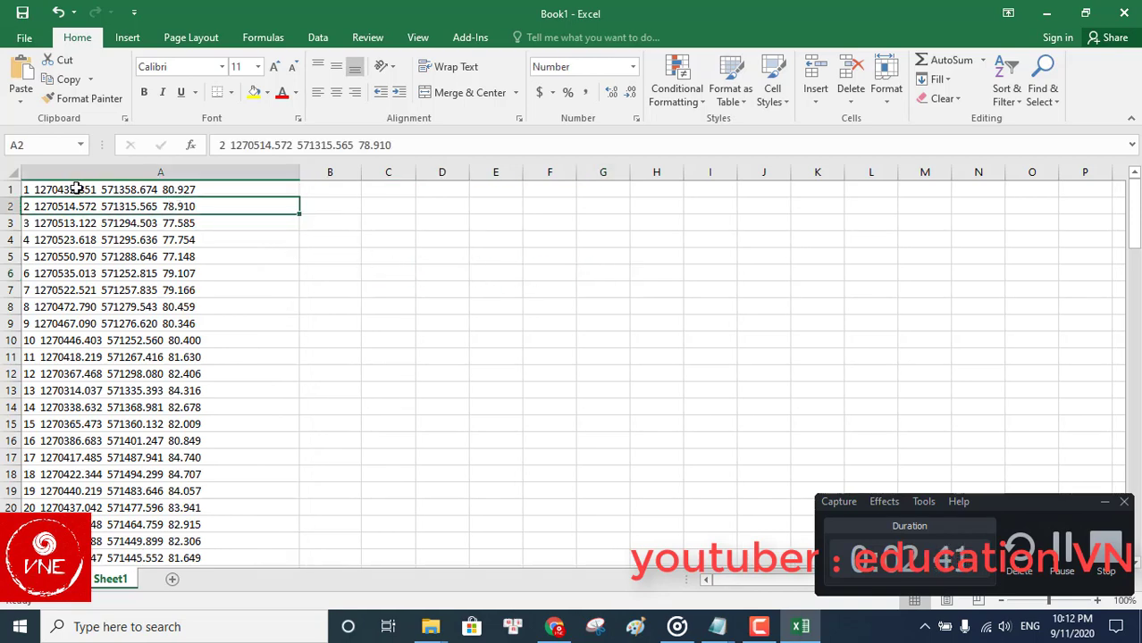
pyautogui.click(77, 189)
pyautogui.click(115, 272)
pyautogui.click(125, 421)
pyautogui.click(101, 253)
pyautogui.click(213, 274)
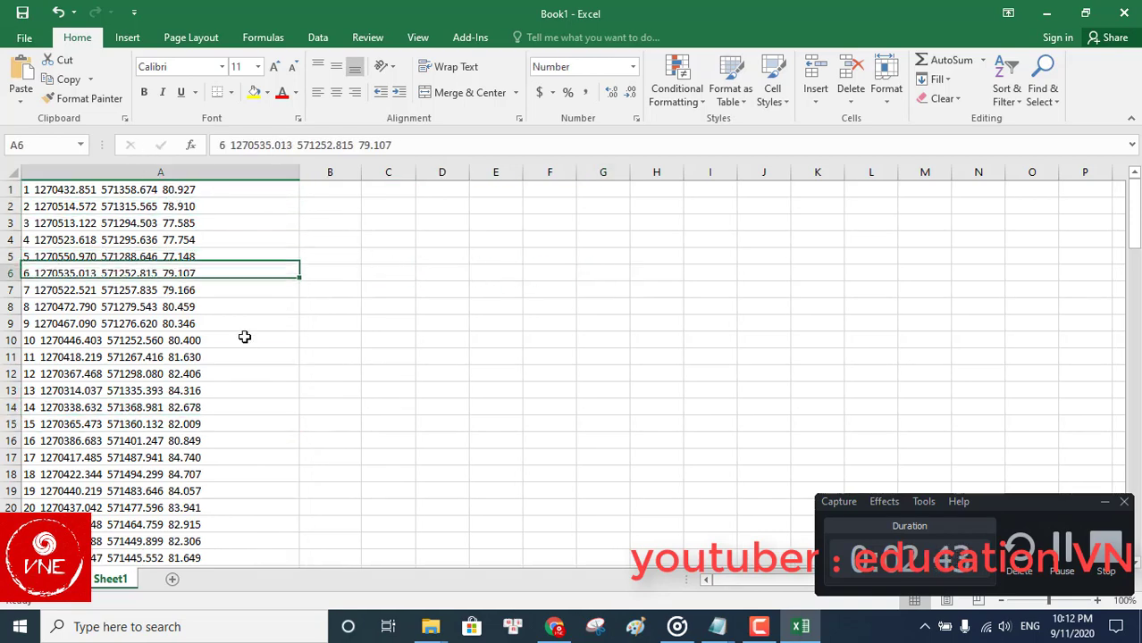
# Step: Switch to the hardcopy note in Notepad and add the line "copy trưc tiếp không bao giờ được đâu," below a blank line
pyautogui.moveTo(717, 626)
pyautogui.click(634, 564)
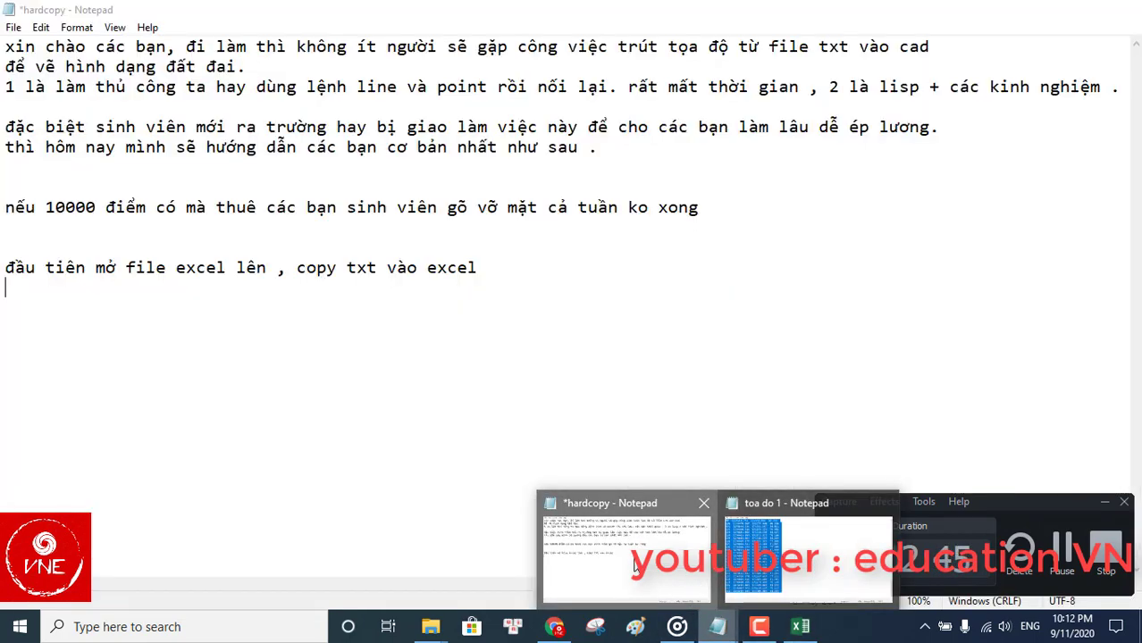
pyautogui.press('Return')
pyautogui.press('Return')
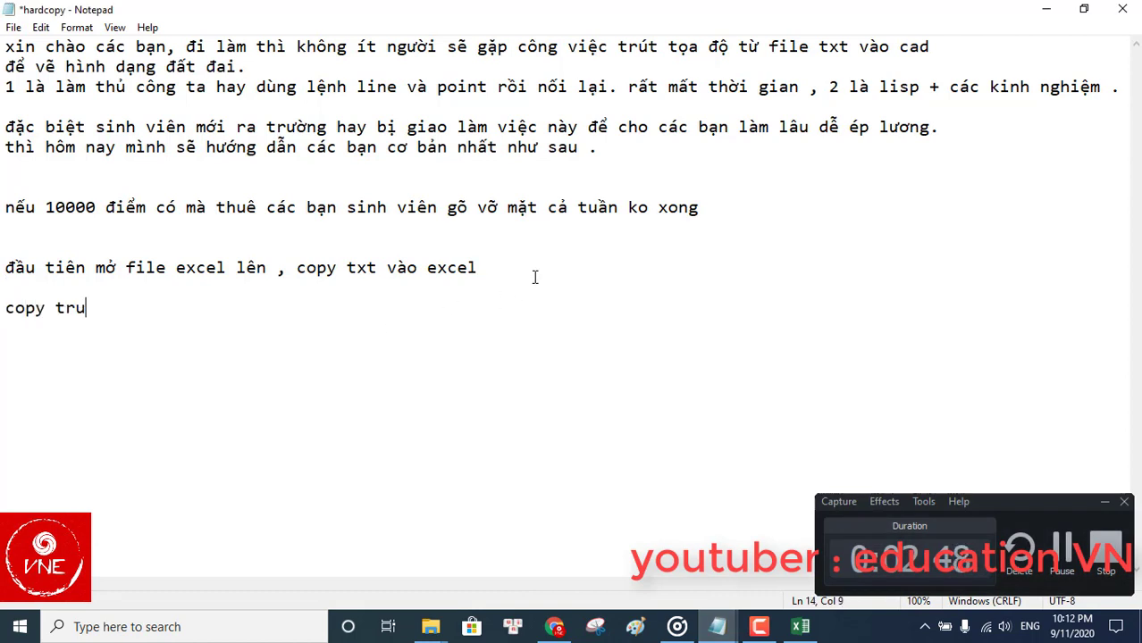
pyautogui.write('copy trưc tiếp')
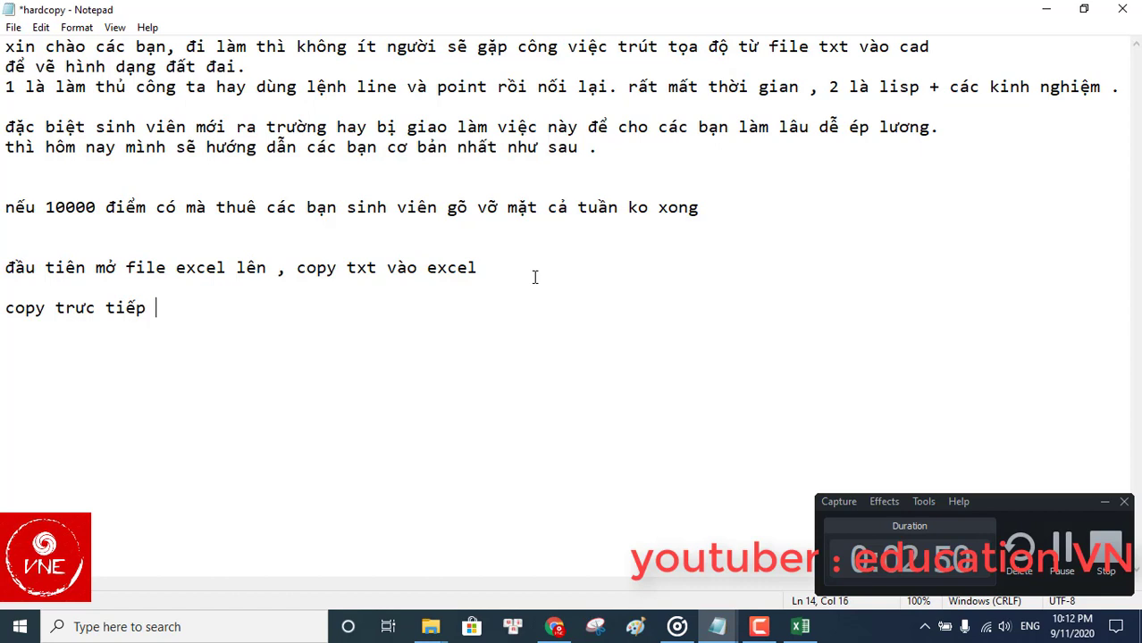
pyautogui.write(' h')
pyautogui.press('BackSpace')
pyautogui.write('khoong ')
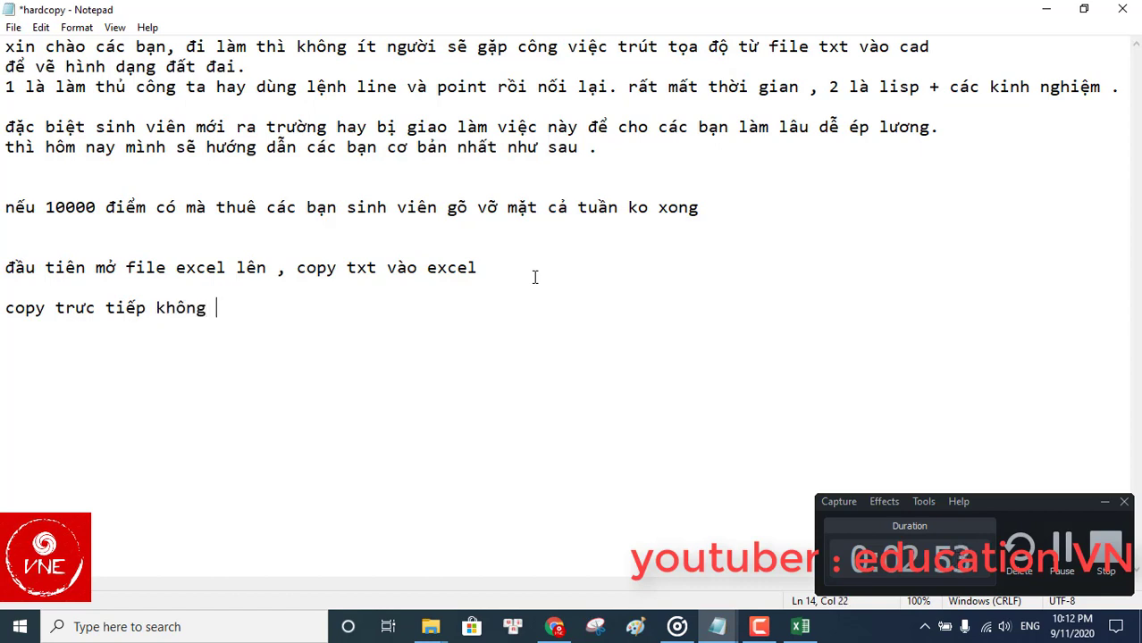
pyautogui.write('bao gioew')
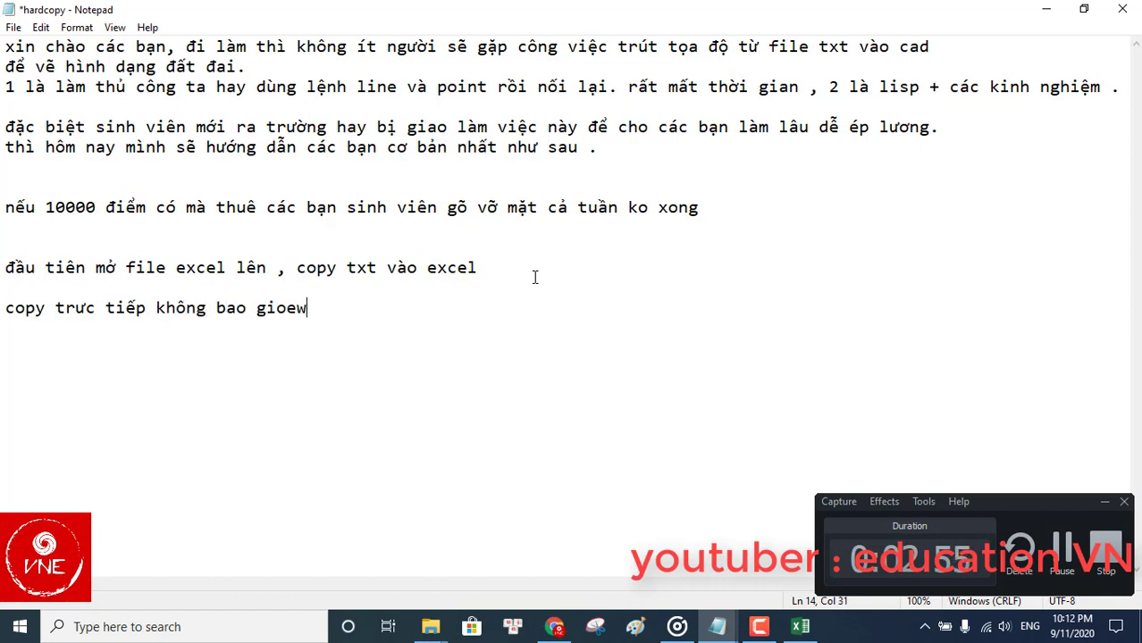
pyautogui.write('uow')
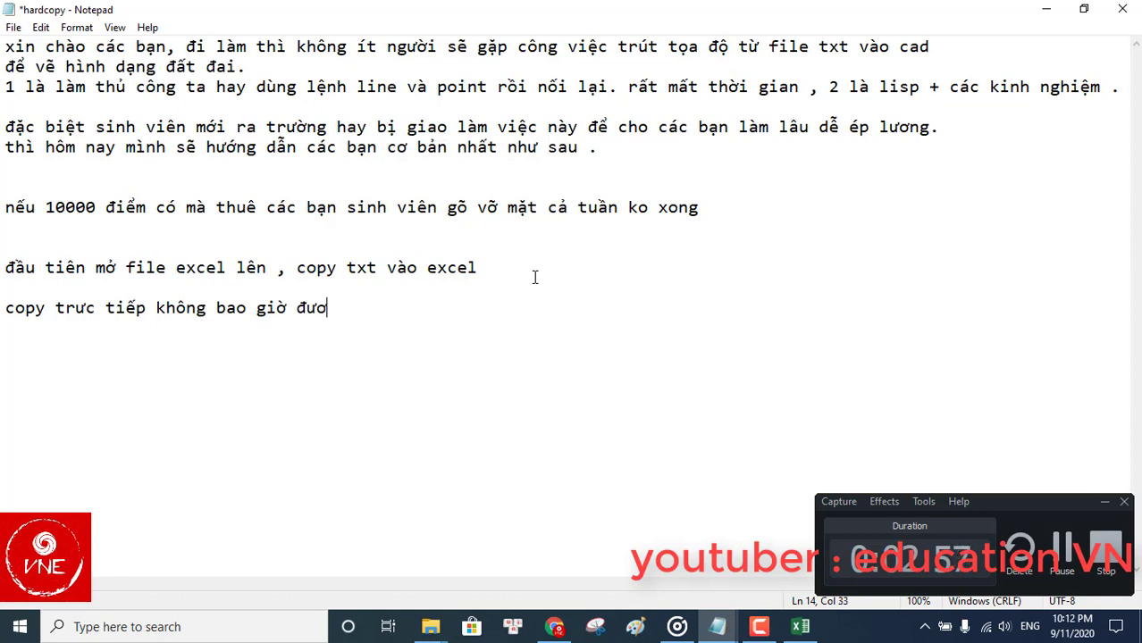
pyautogui.write('c ddaau, ')
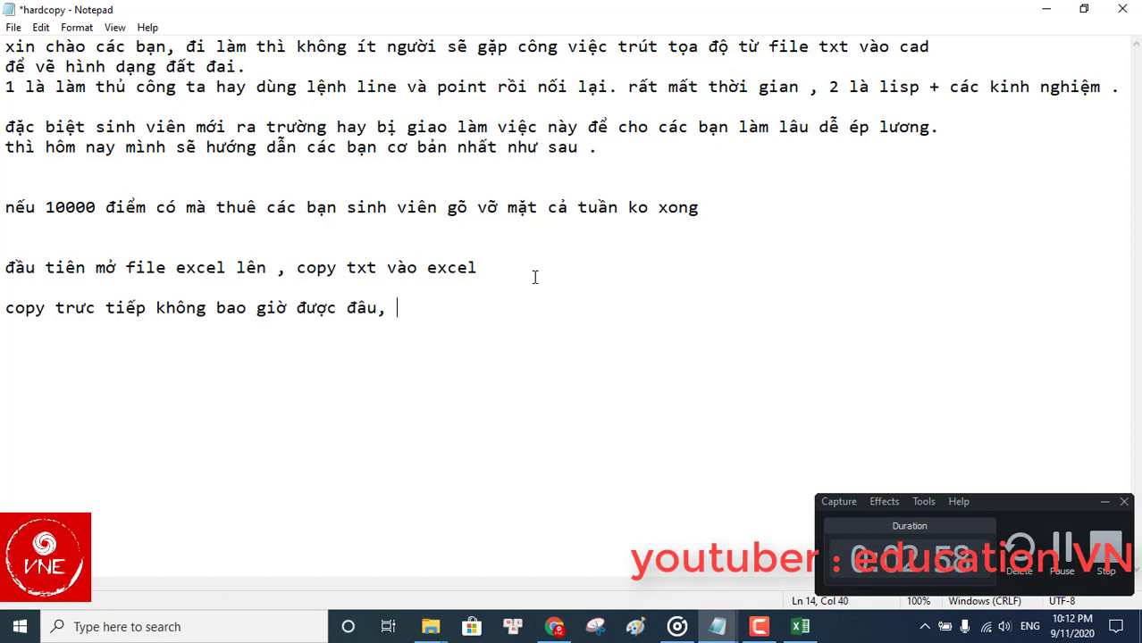
# Step: Continue the line with "tách cũng vỡ mồm ...." and add "vậy phải làm như sau ." on a new line
pyautogui.write('tasch cux')
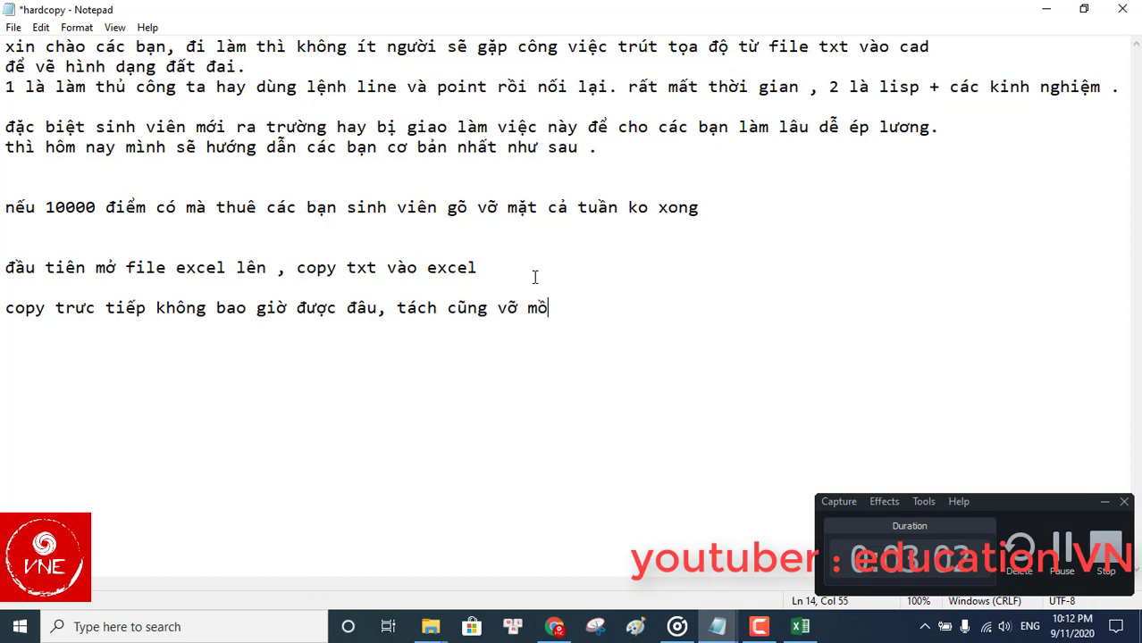
pyautogui.press('BackSpace')
pyautogui.press('BackSpace')
pyautogui.write('mồm')
pyautogui.write(' ...')
pyautogui.write('y phaải')
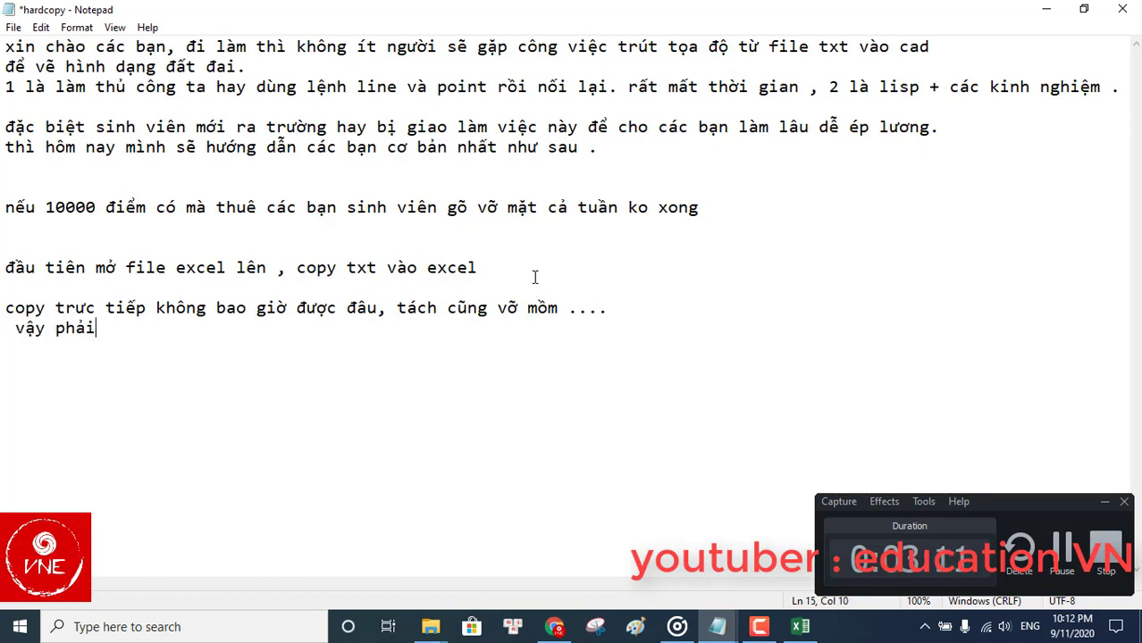
pyautogui.write(' làm như')
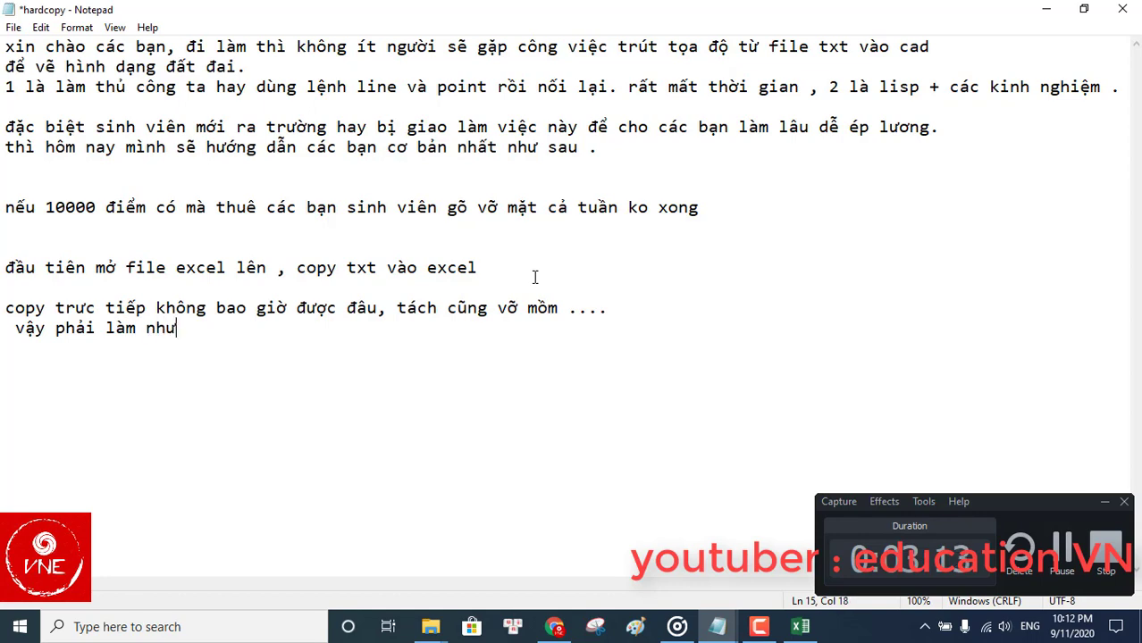
pyautogui.write(' sau .')
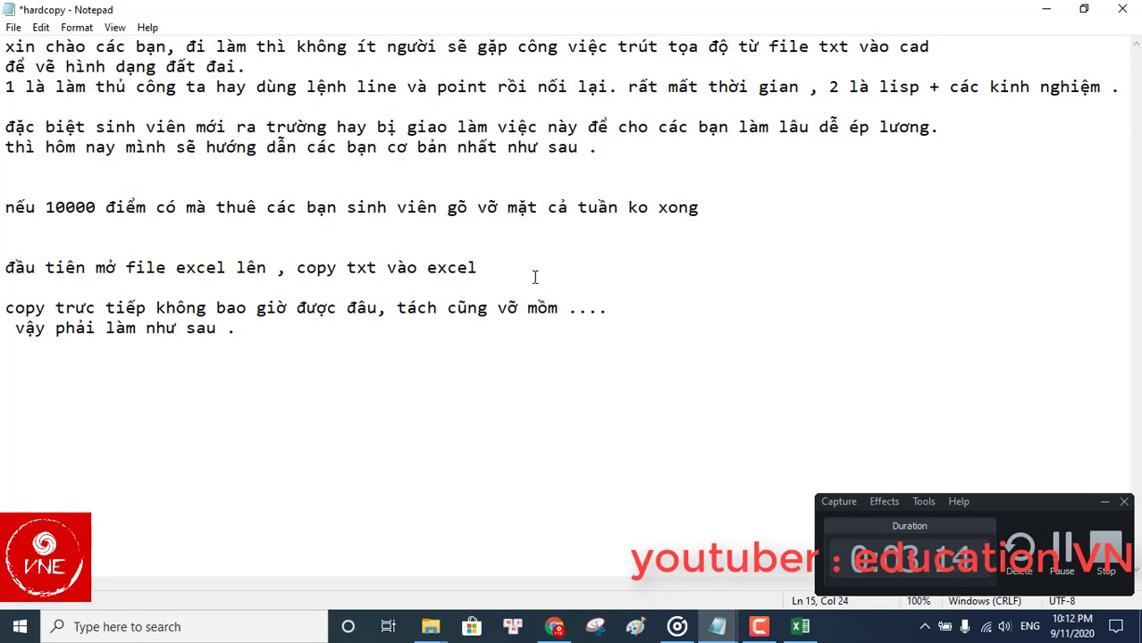
# Step: Switch to the Book1 workbook in Excel, add a new blank sheet and permanently delete Sheet1
pyautogui.click(800, 626)
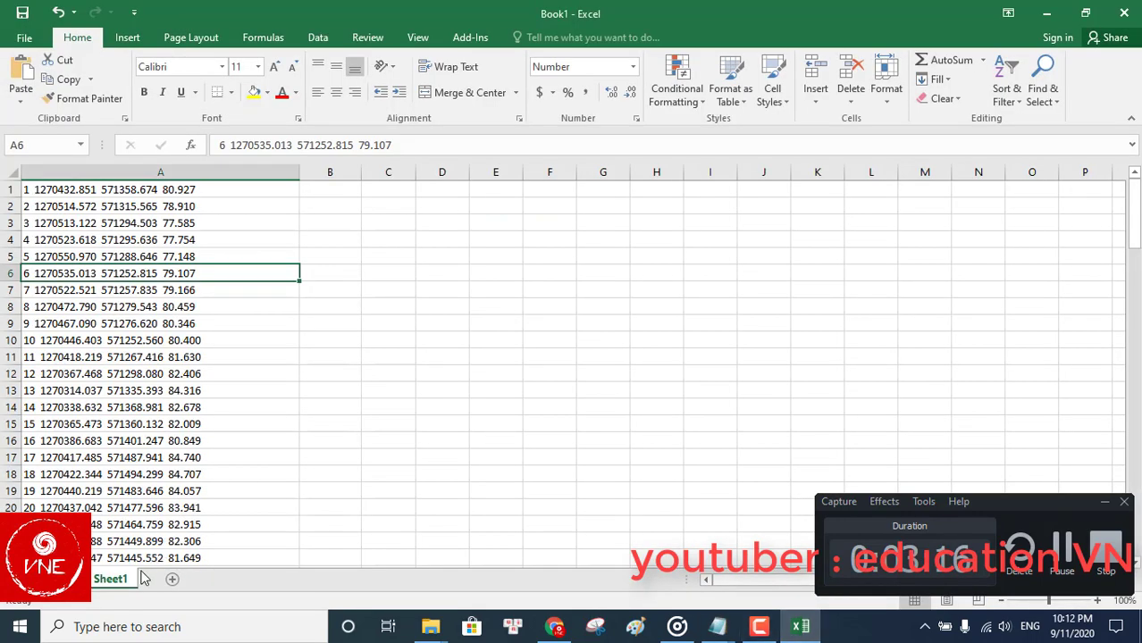
pyautogui.click(173, 578)
pyautogui.rightClick(116, 580)
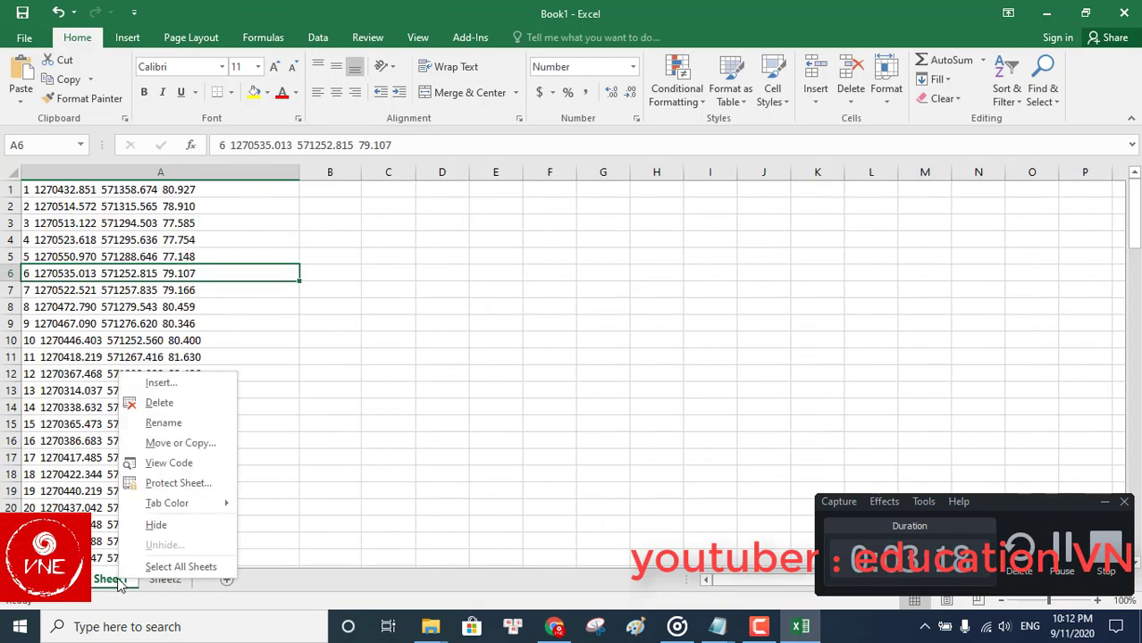
pyautogui.click(192, 402)
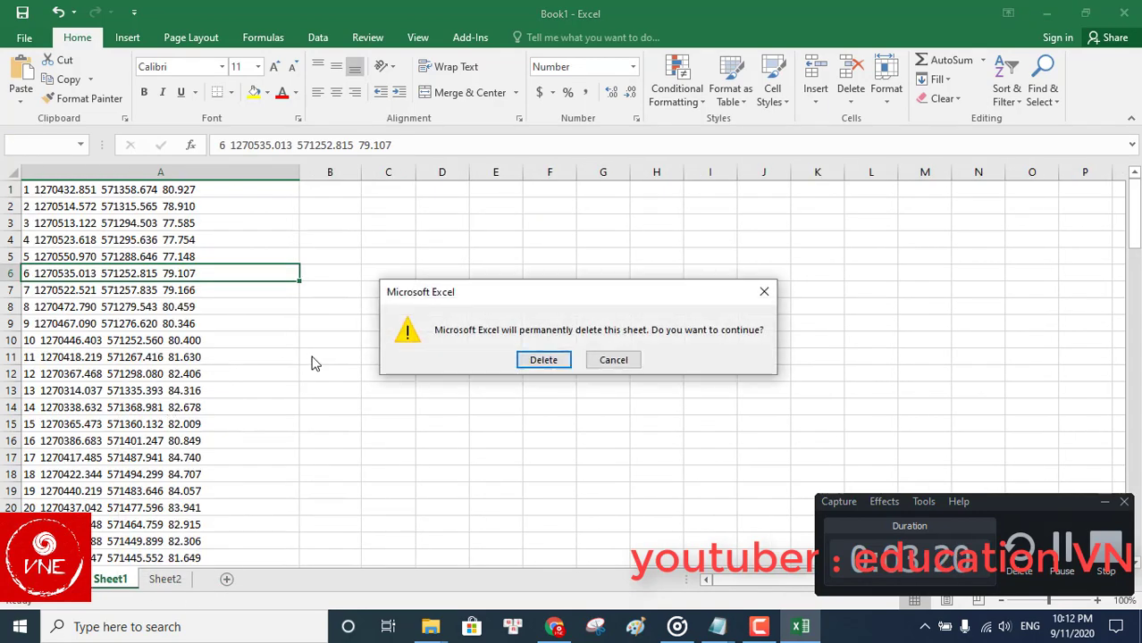
pyautogui.click(543, 360)
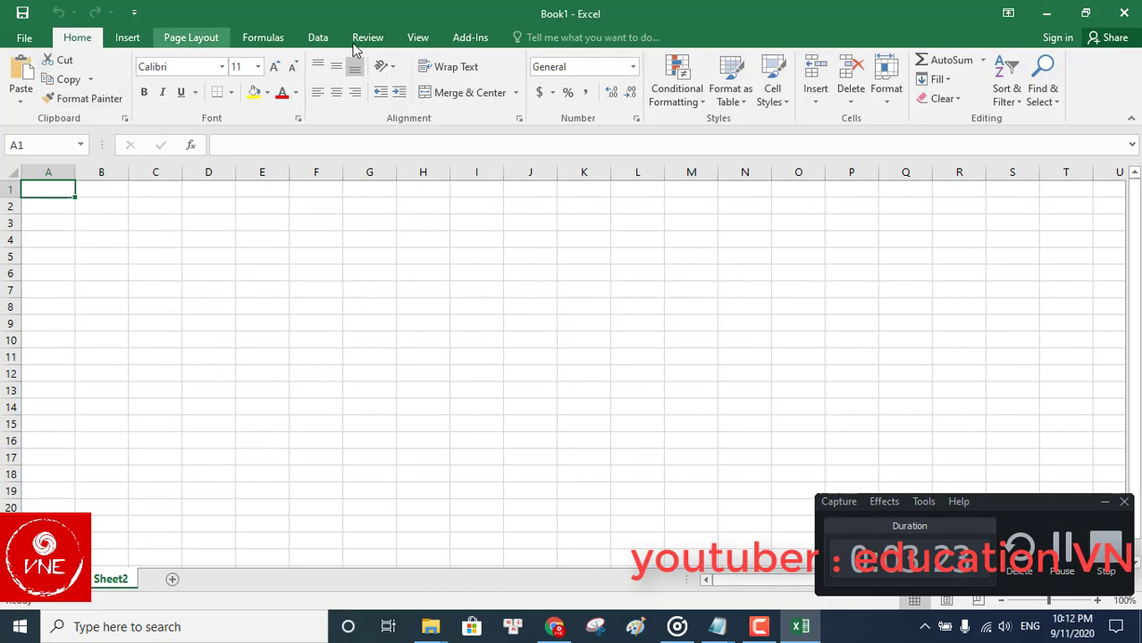
# Step: Start a text file import and choose the "toa do 1" file from the nghich desktop folder
pyautogui.click(319, 37)
pyautogui.click(47, 102)
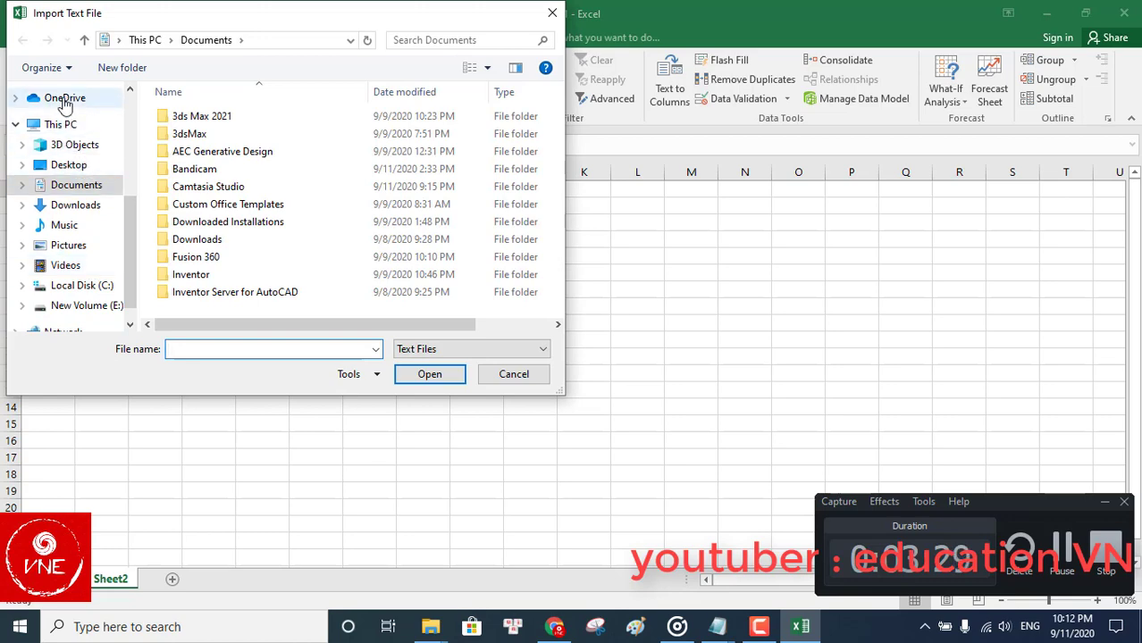
pyautogui.click(71, 168)
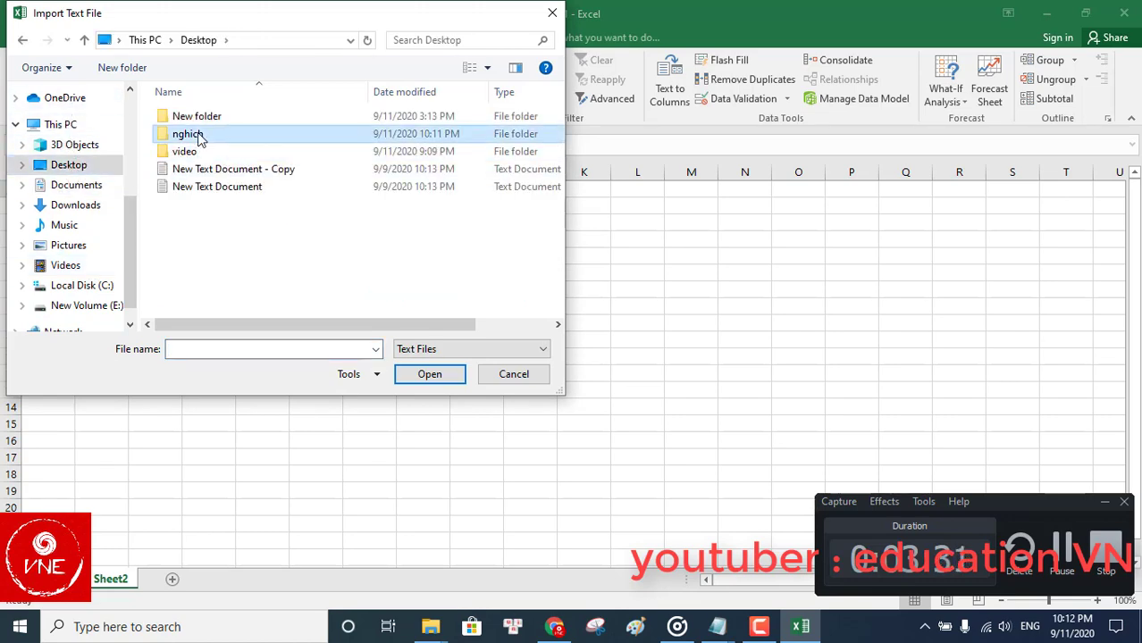
pyautogui.doubleClick(191, 135)
pyautogui.doubleClick(203, 206)
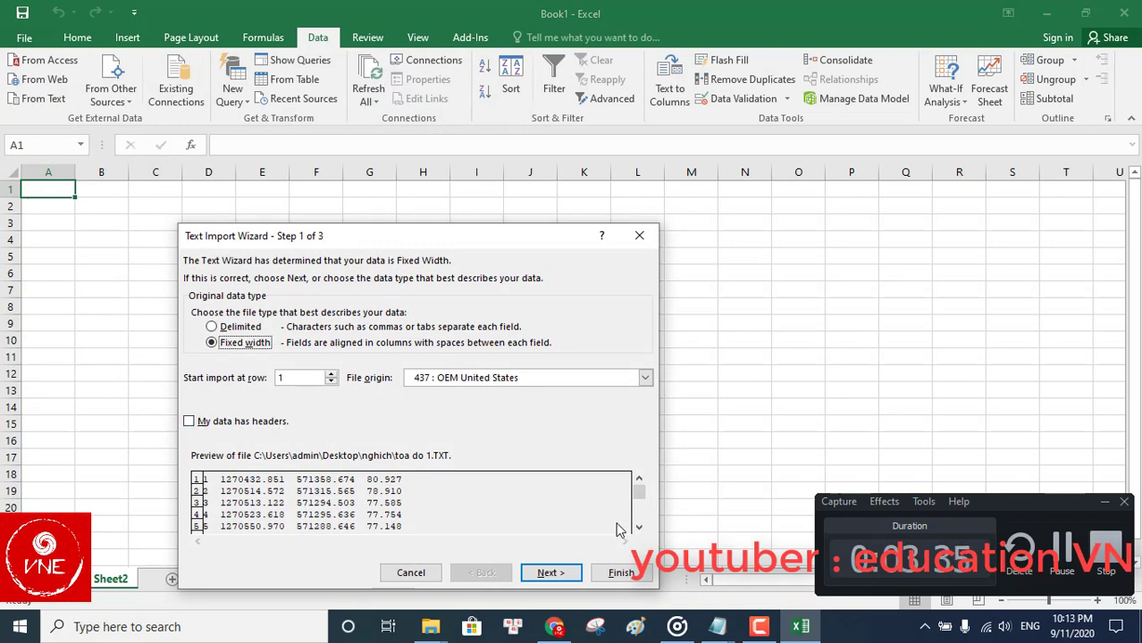
# Step: Complete the import as Fixed width with the General column format, placing the data in the existing worksheet at cell A1
pyautogui.click(551, 572)
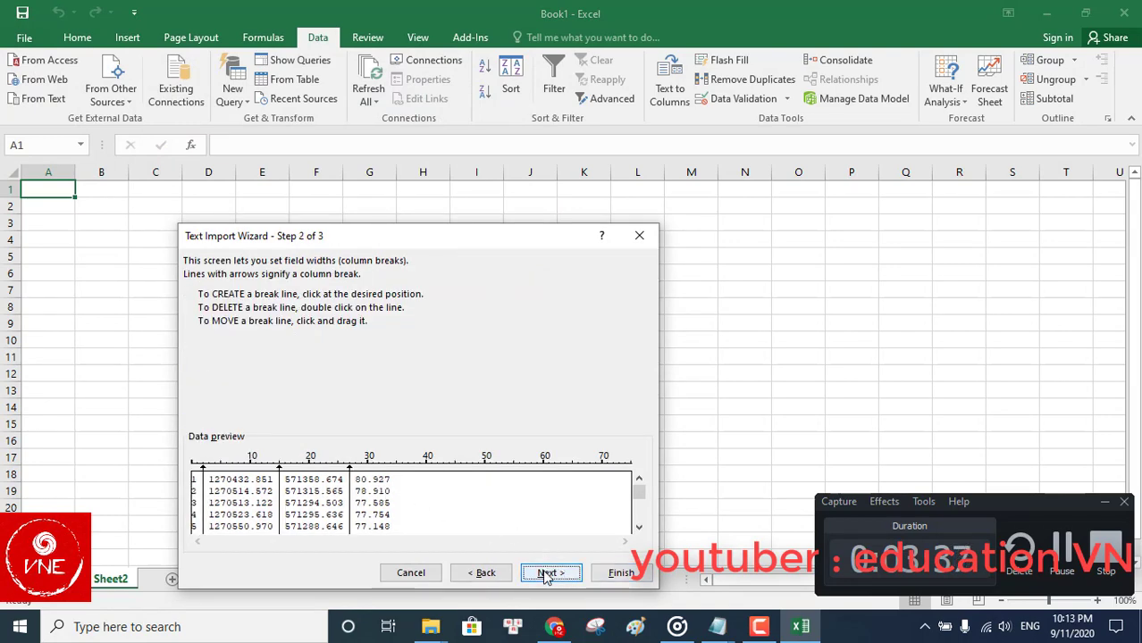
pyautogui.click(545, 573)
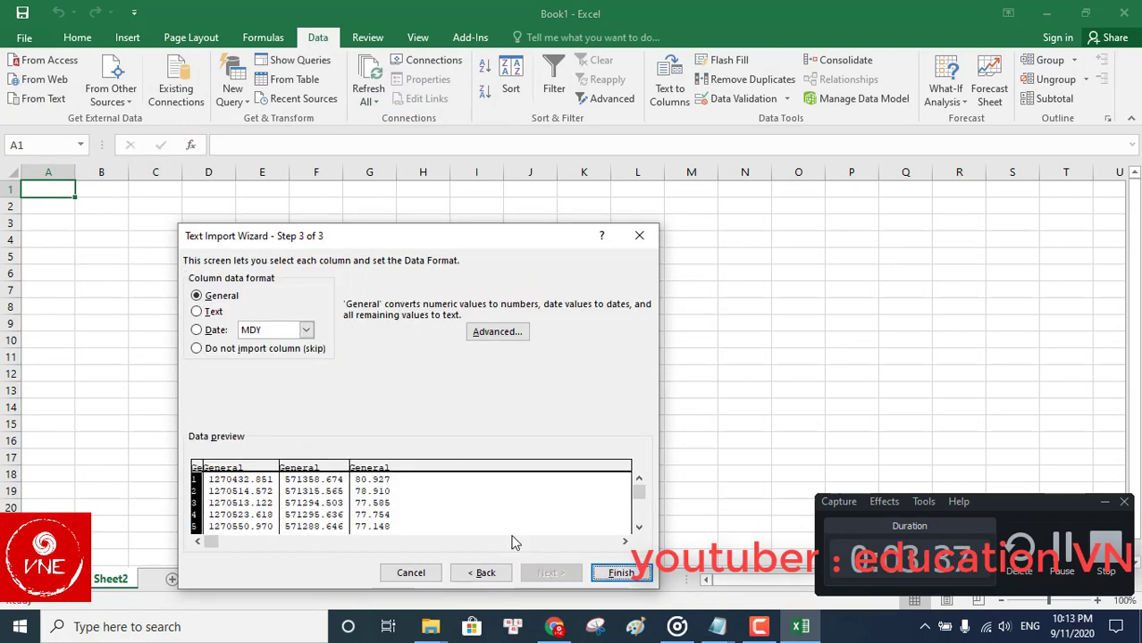
pyautogui.click(614, 573)
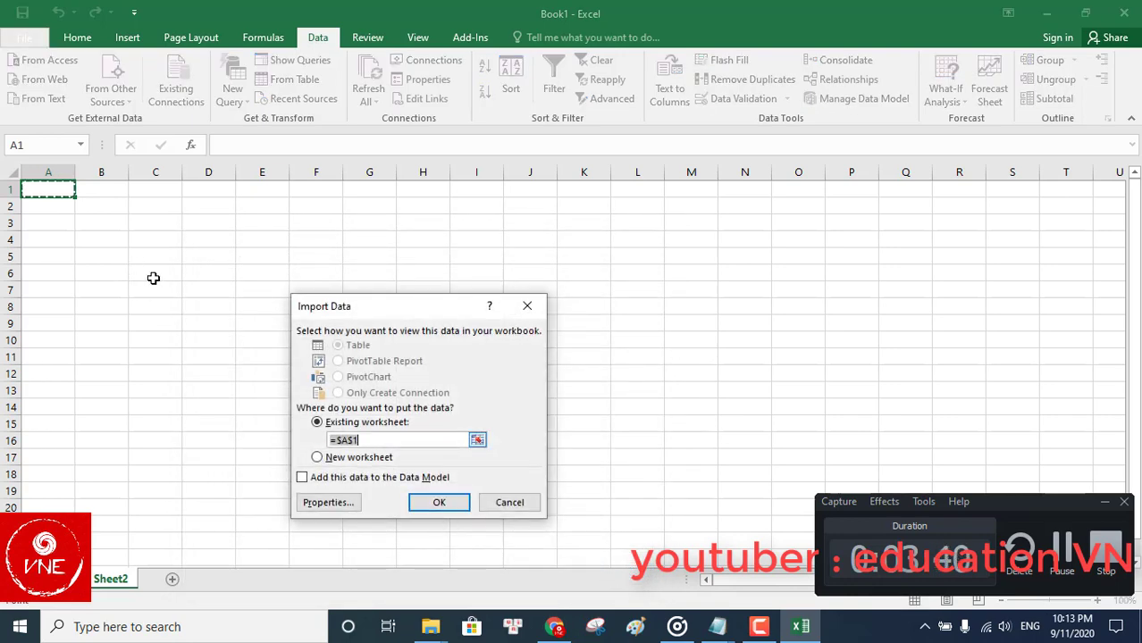
pyautogui.click(439, 502)
pyautogui.click(420, 389)
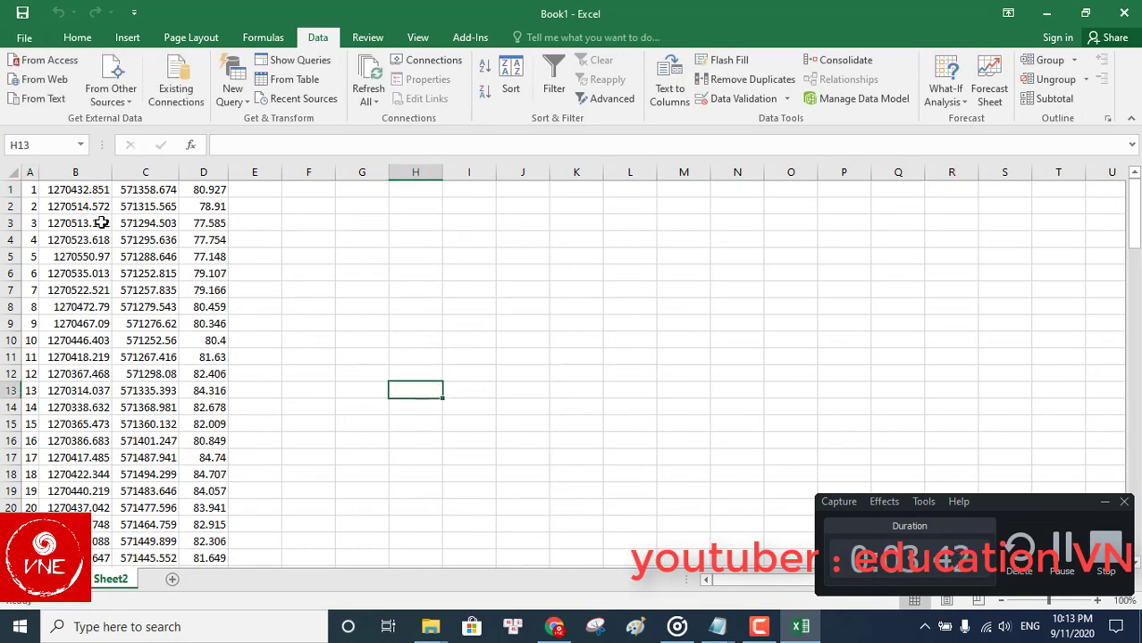
# Step: Examine the imported rows and several cells in columns B, C and D to check how the coordinates are separated
pyautogui.scroll(-5, 107, 223)
pyautogui.scroll(5, 125, 259)
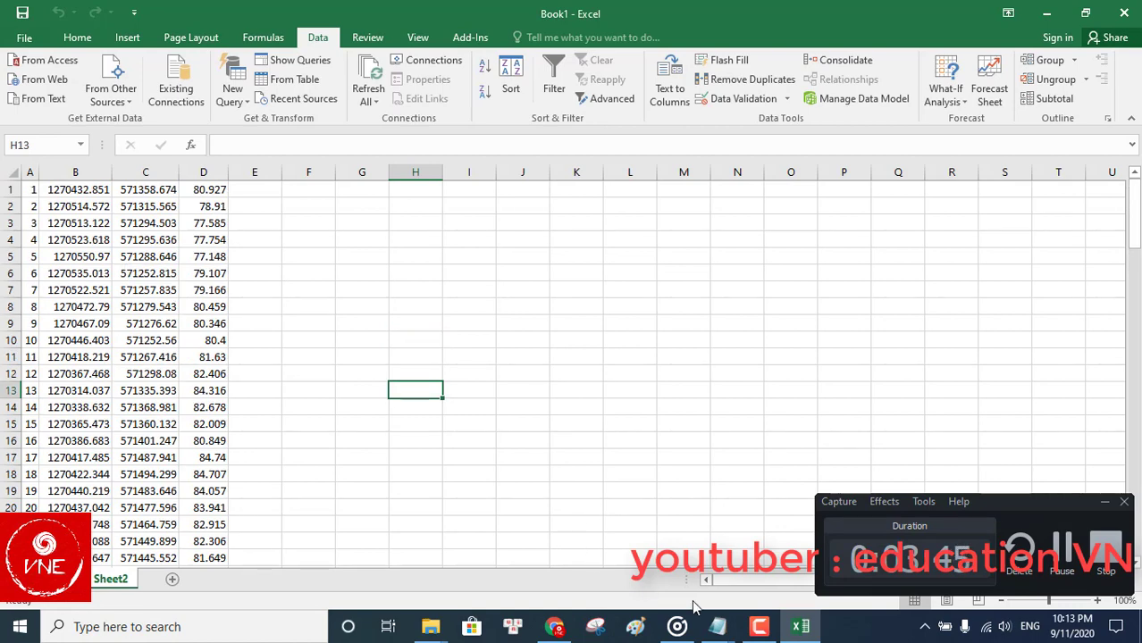
pyautogui.click(718, 625)
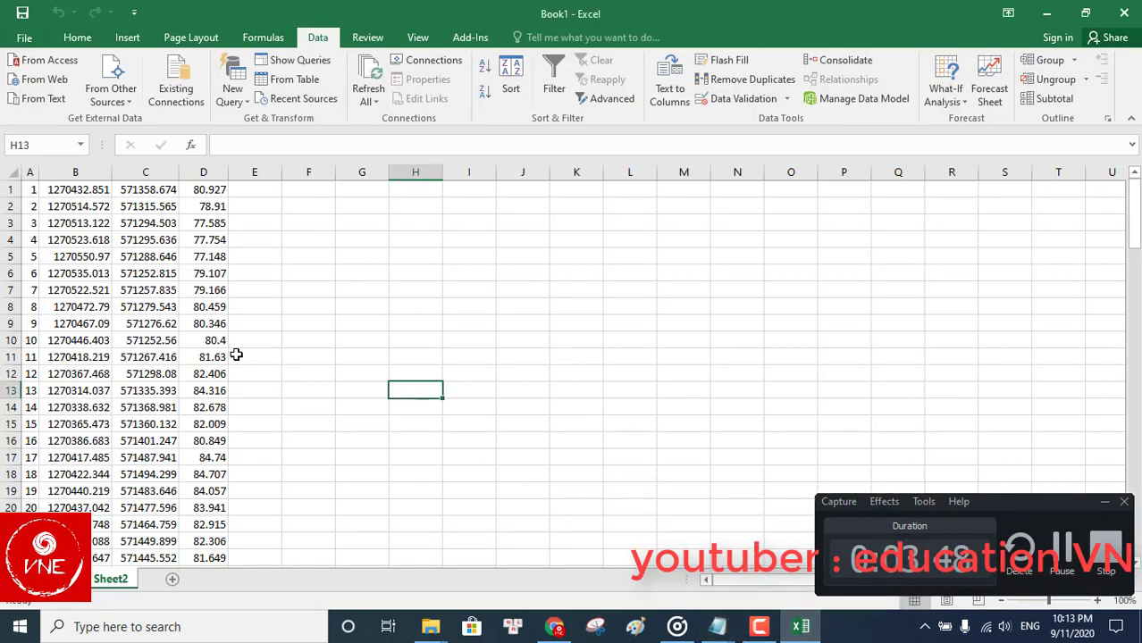
pyautogui.click(145, 239)
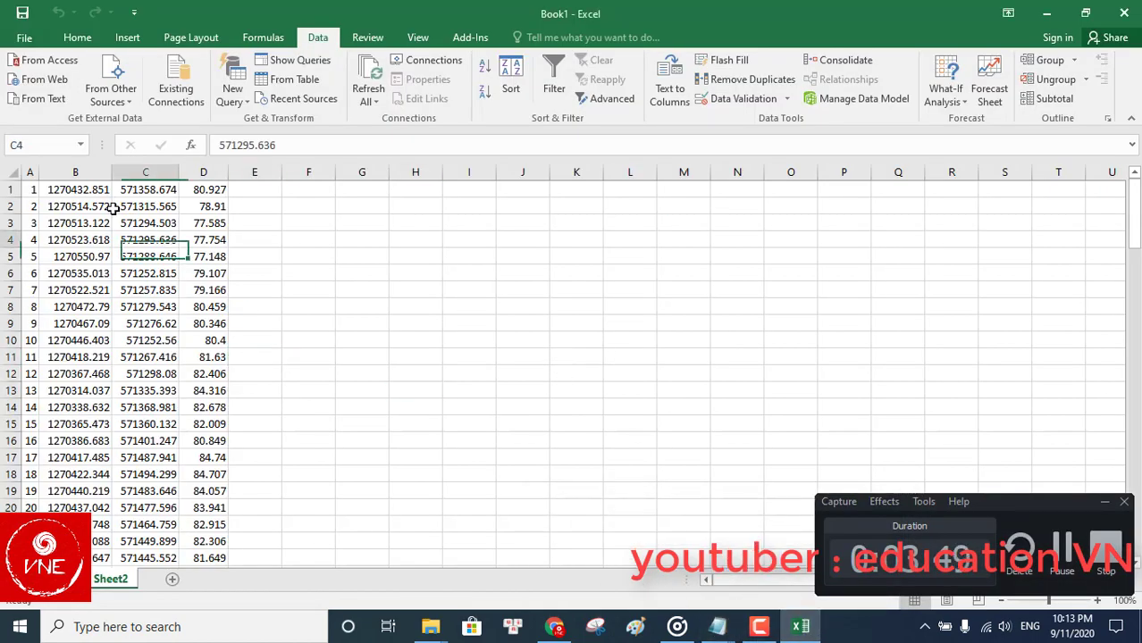
pyautogui.click(79, 206)
pyautogui.click(79, 307)
pyautogui.click(79, 240)
pyautogui.click(195, 276)
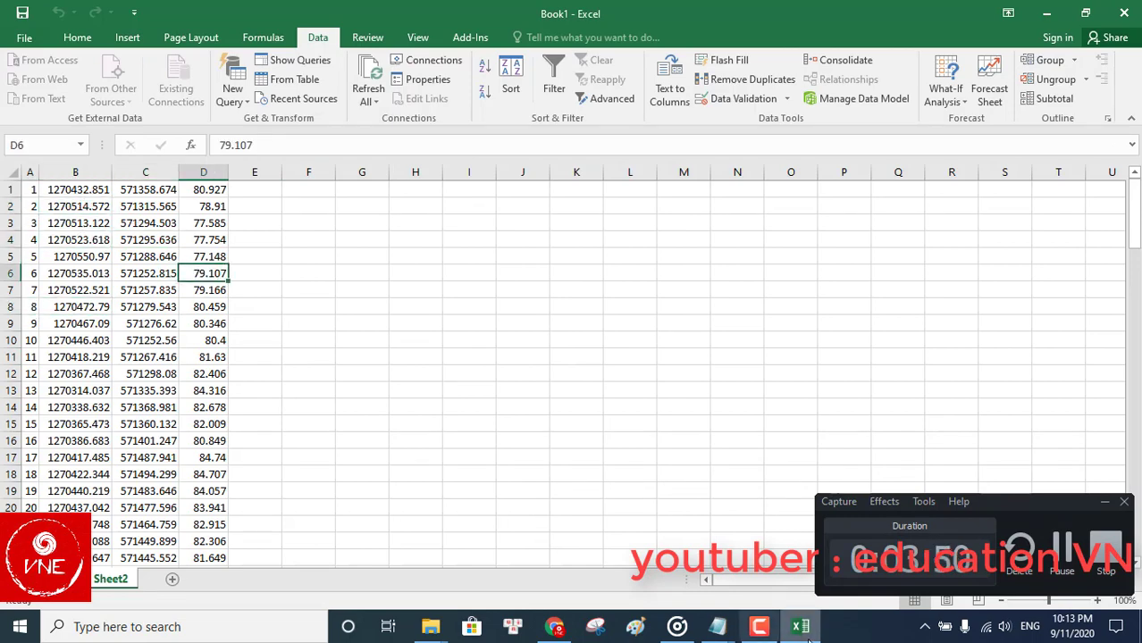
# Step: Switch to the hardcopy note in Notepad and add "đã copy xong mà không bị trùng ô ," below a blank line
pyautogui.click(715, 628)
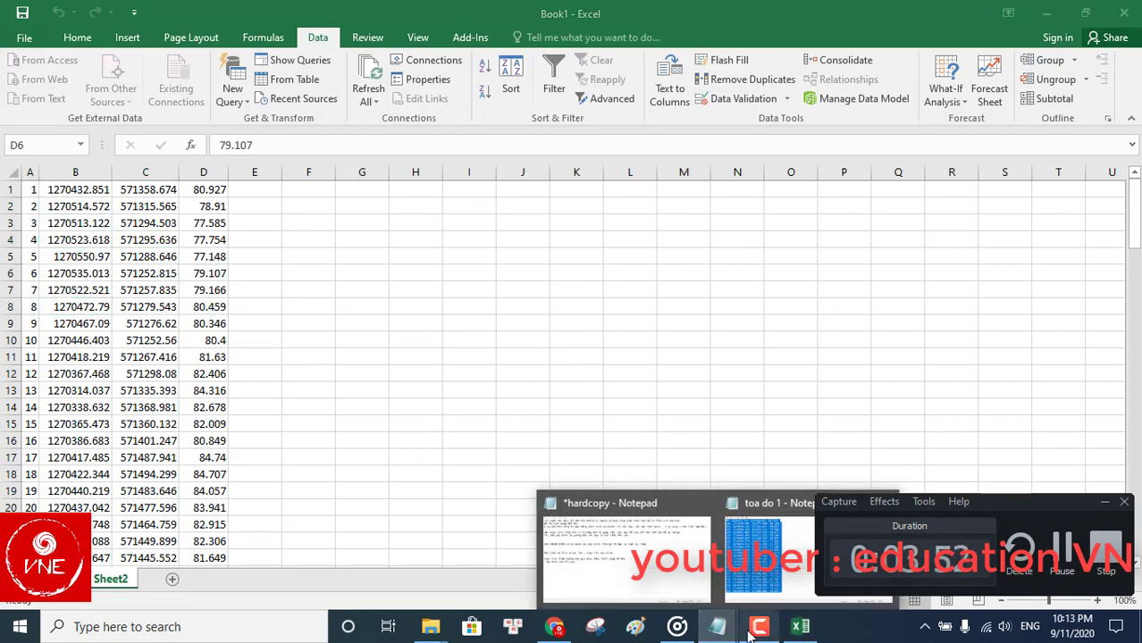
pyautogui.click(616, 550)
pyautogui.press('Return')
pyautogui.press('Return')
pyautogui.write('đăc')
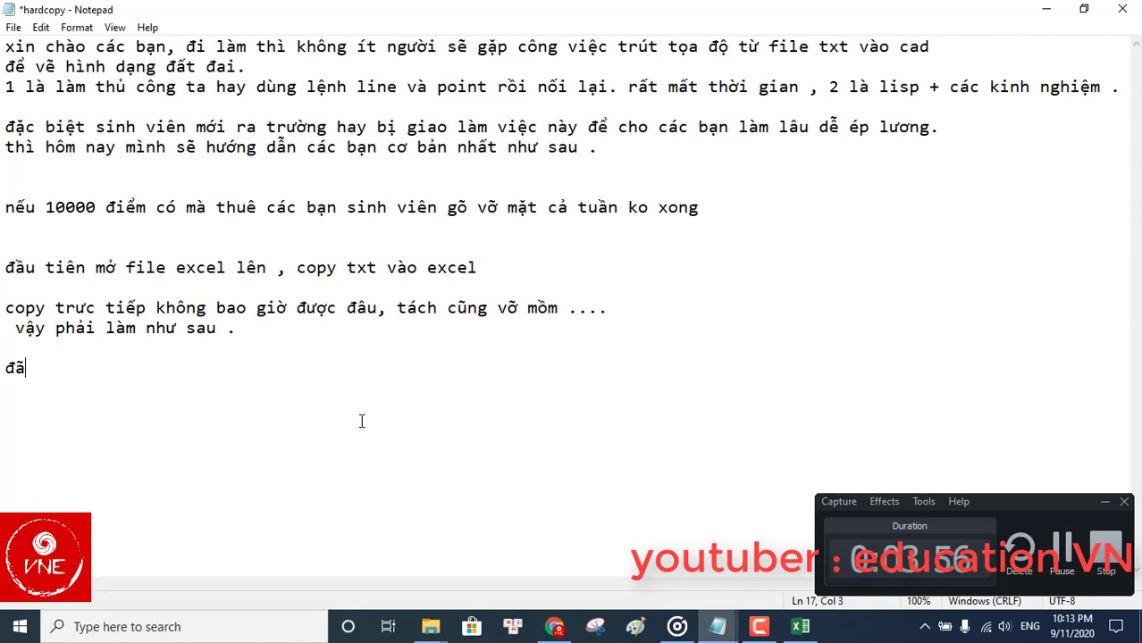
pyautogui.write(' copy xo')
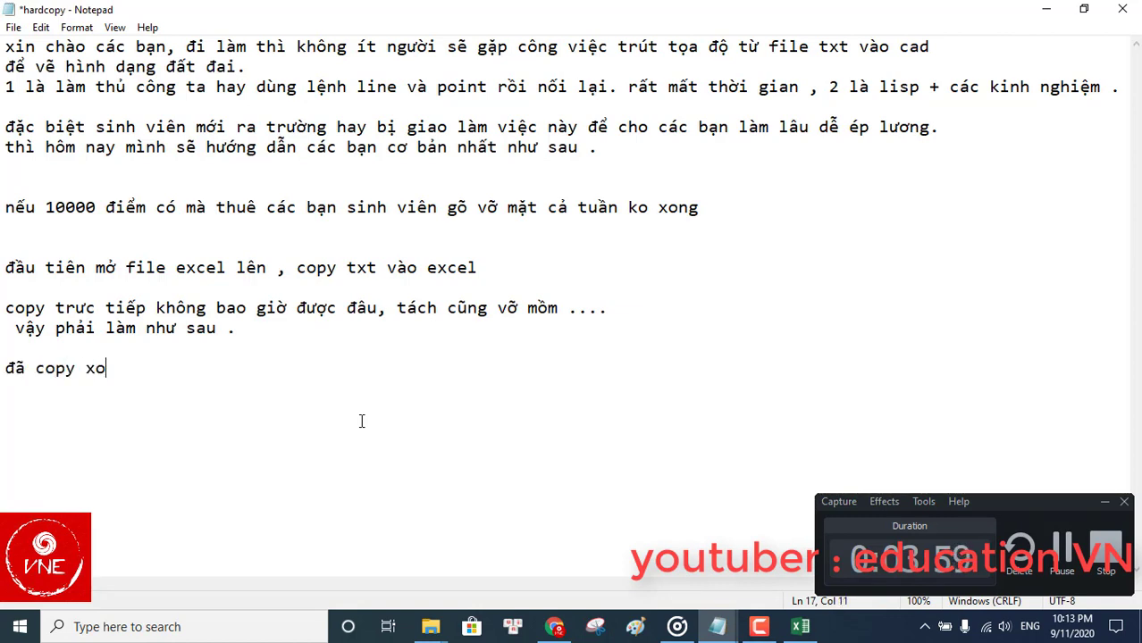
pyautogui.write('ng mà không')
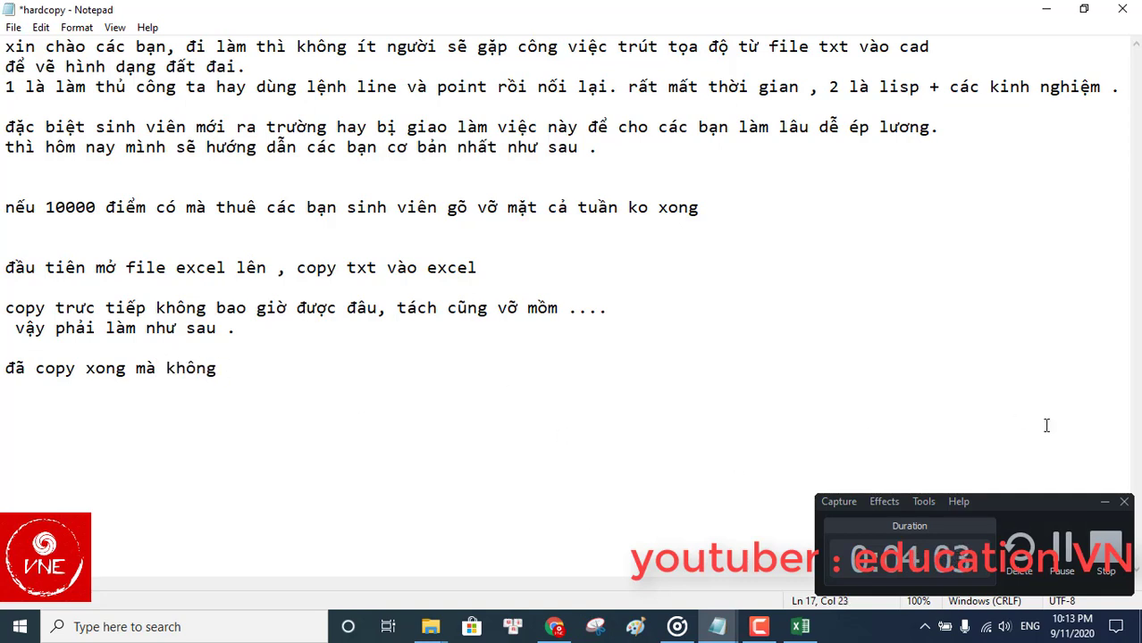
pyautogui.click(1105, 503)
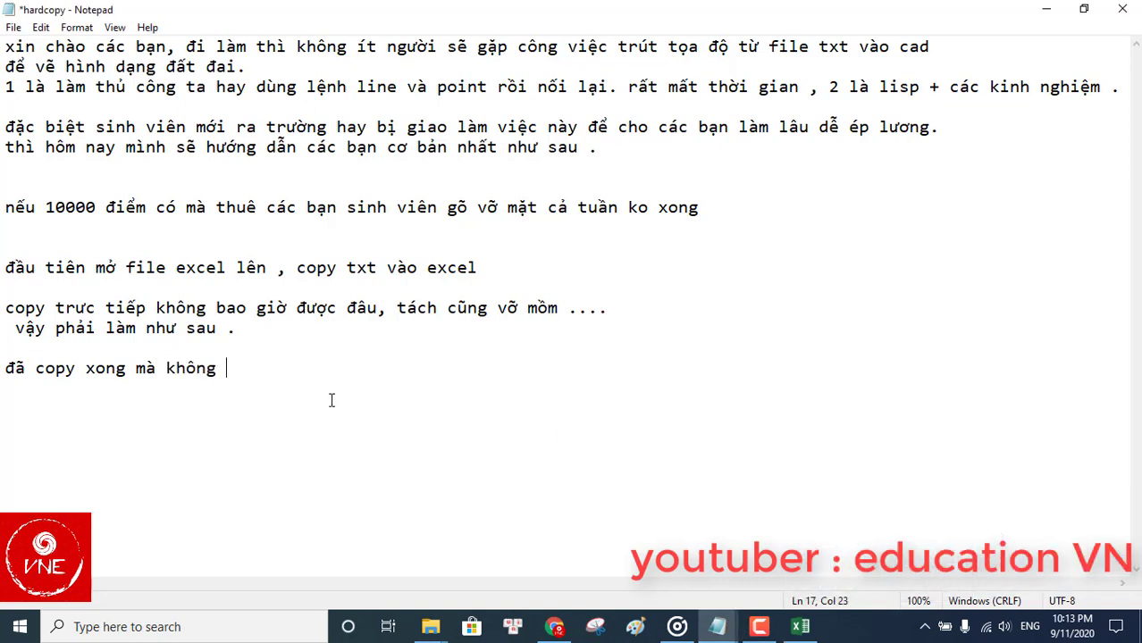
pyautogui.write('bi n')
pyautogui.write('rùng ô ,')
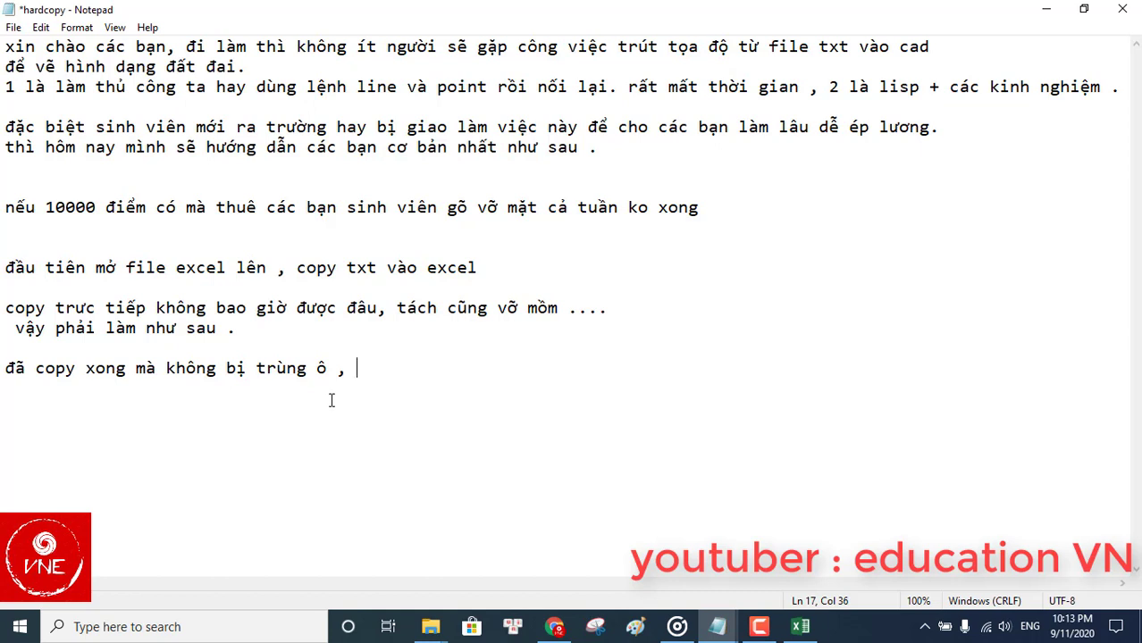
# Step: Continue the note's last line with "copy qua excel để xử lý các file txt"
pyautogui.write('copy qu')
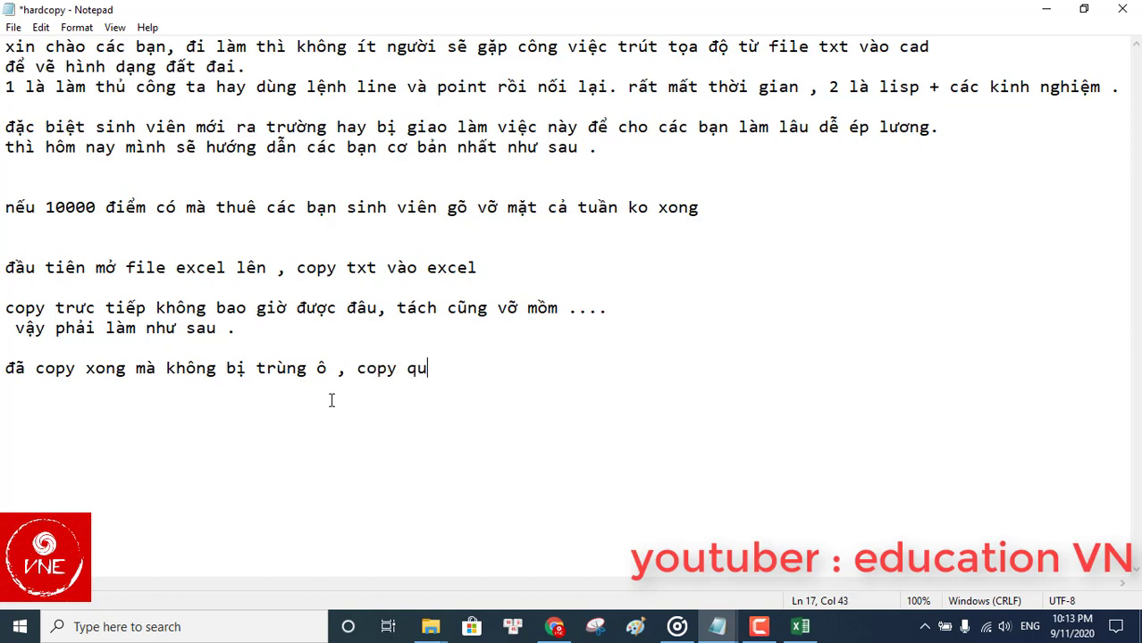
pyautogui.write('a excel đê')
pyautogui.write('r x')
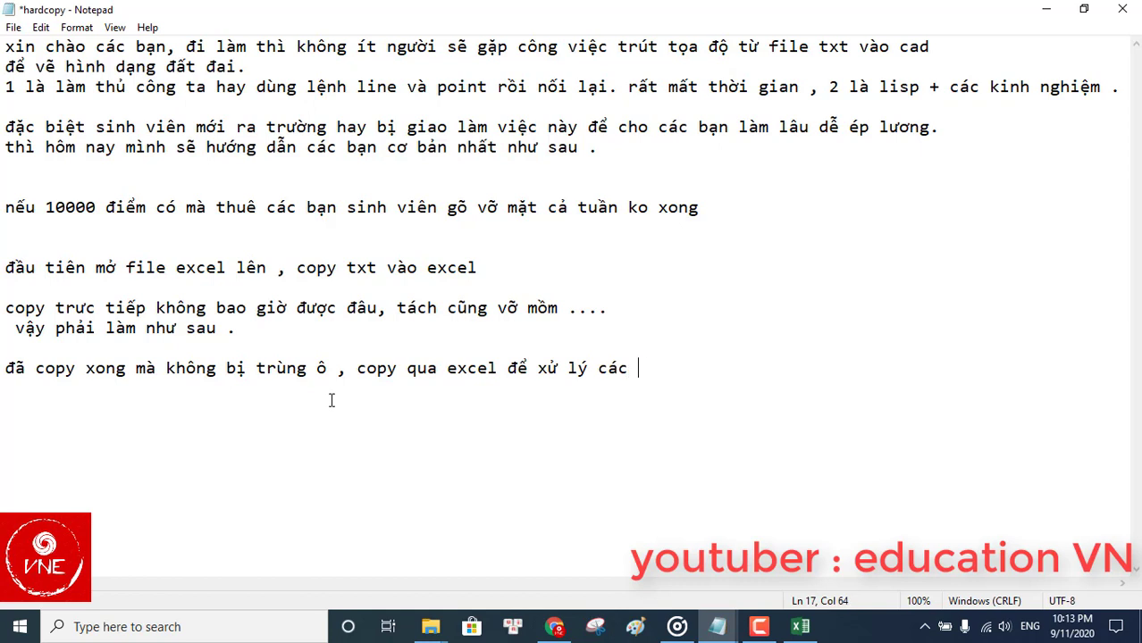
pyautogui.write('le txt')
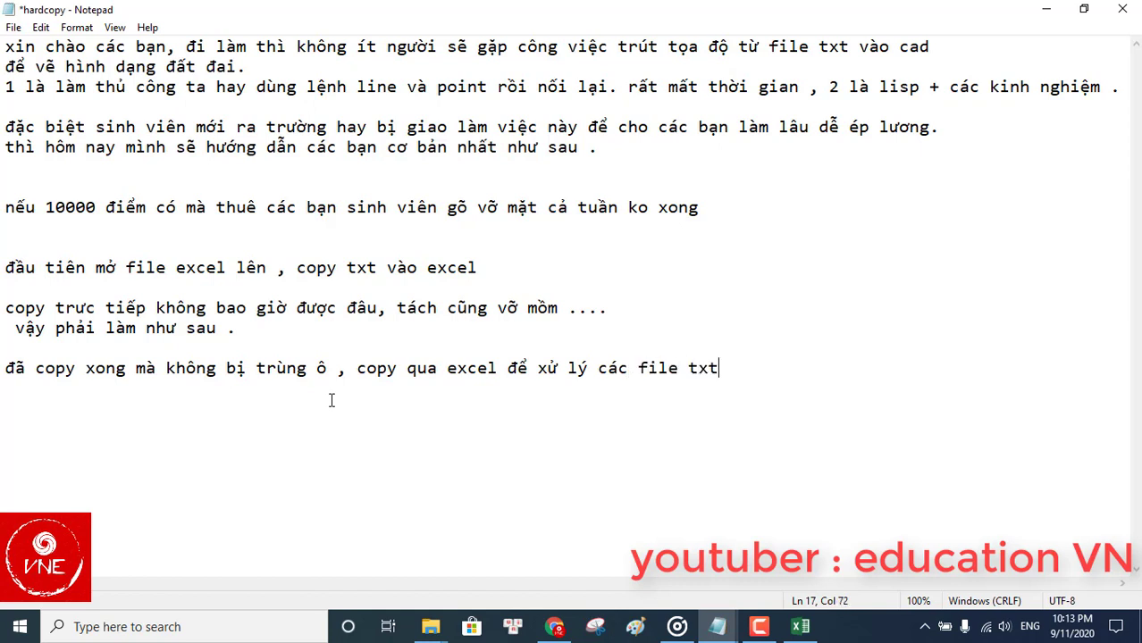
# Step: Continue the note's last line with "lỗi, ở đây ví dụ như tên điểm 1,2,3,4..." and start a new line
pyautogui.write(' looxi')
pyautogui.write(', ở đây vid')
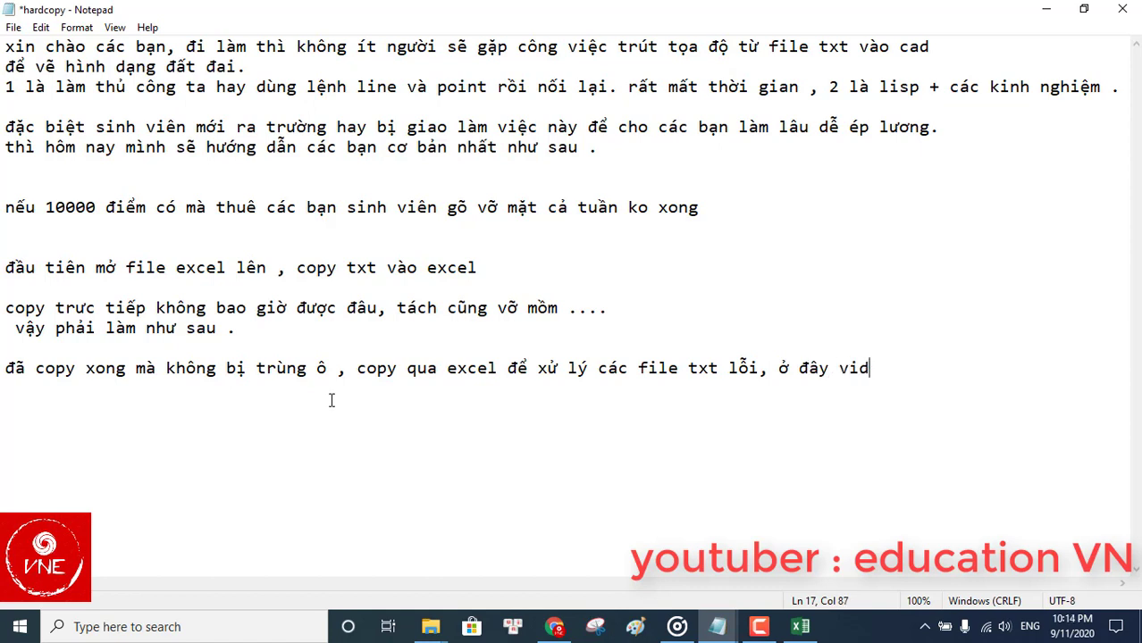
pyautogui.press('BackSpace')
pyautogui.write('s duj nhuw teen d')
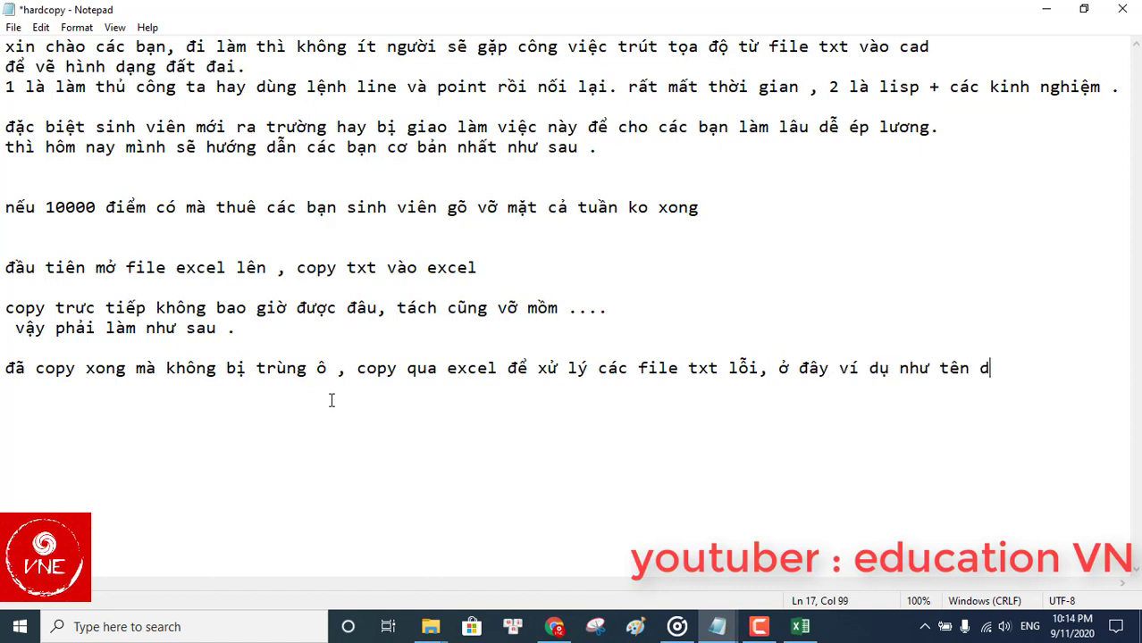
pyautogui.write('dieemr 1,2,3')
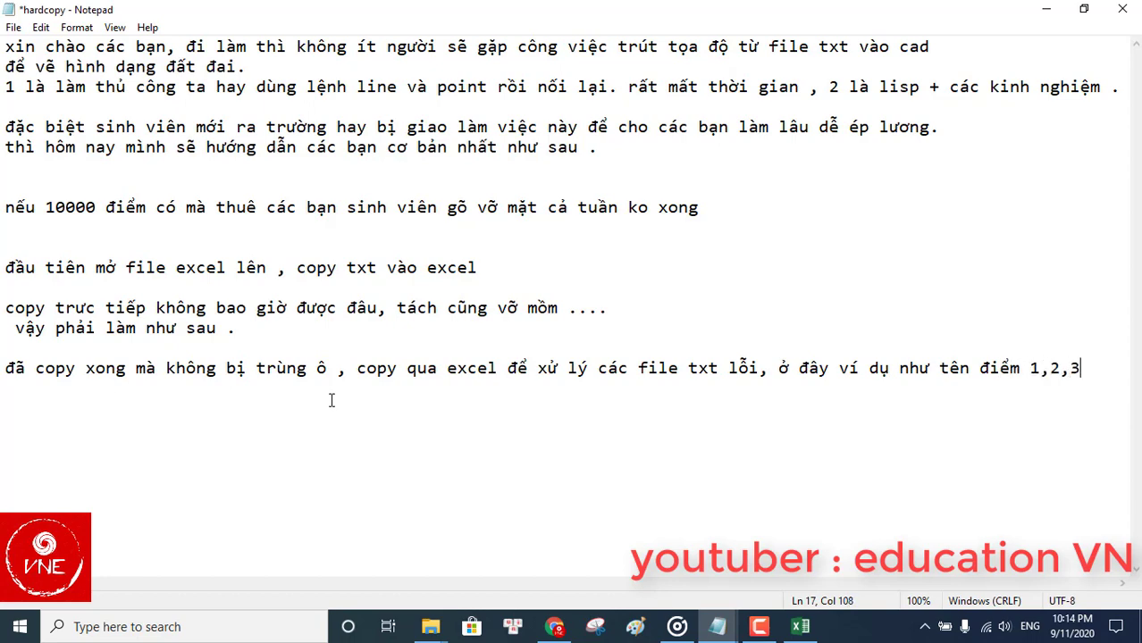
pyautogui.write(',4...')
pyautogui.press('Return')
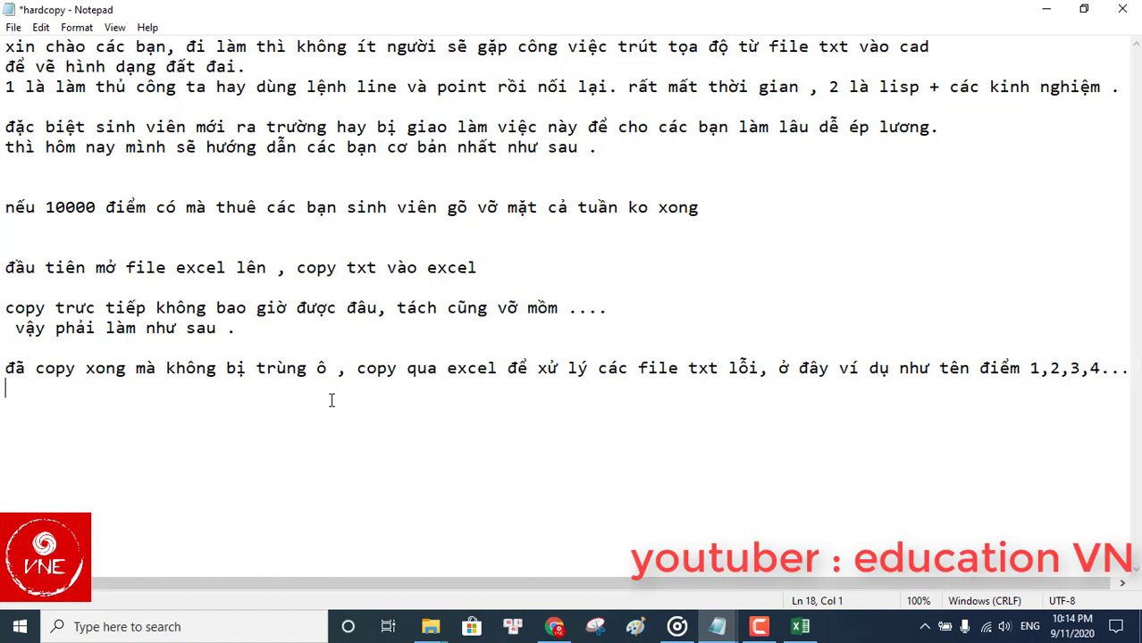
# Step: Write "theo cách mình là cần xóa đi" on the new line and leave blank lines below it
pyautogui.write('theo cách mình là ')
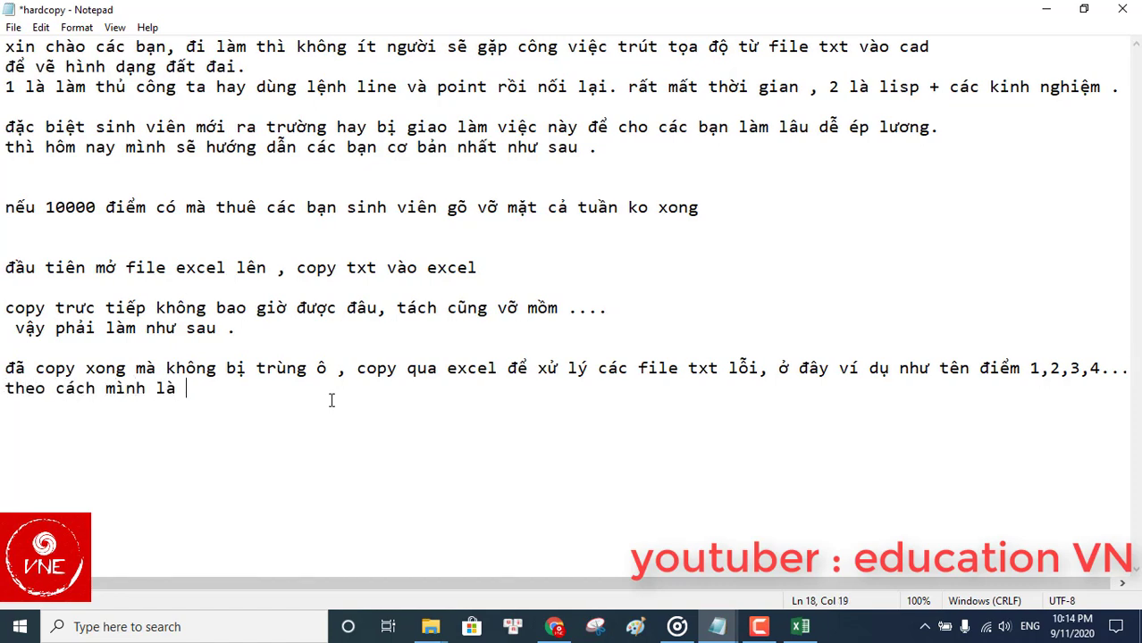
pyautogui.write('cần xóa đ')
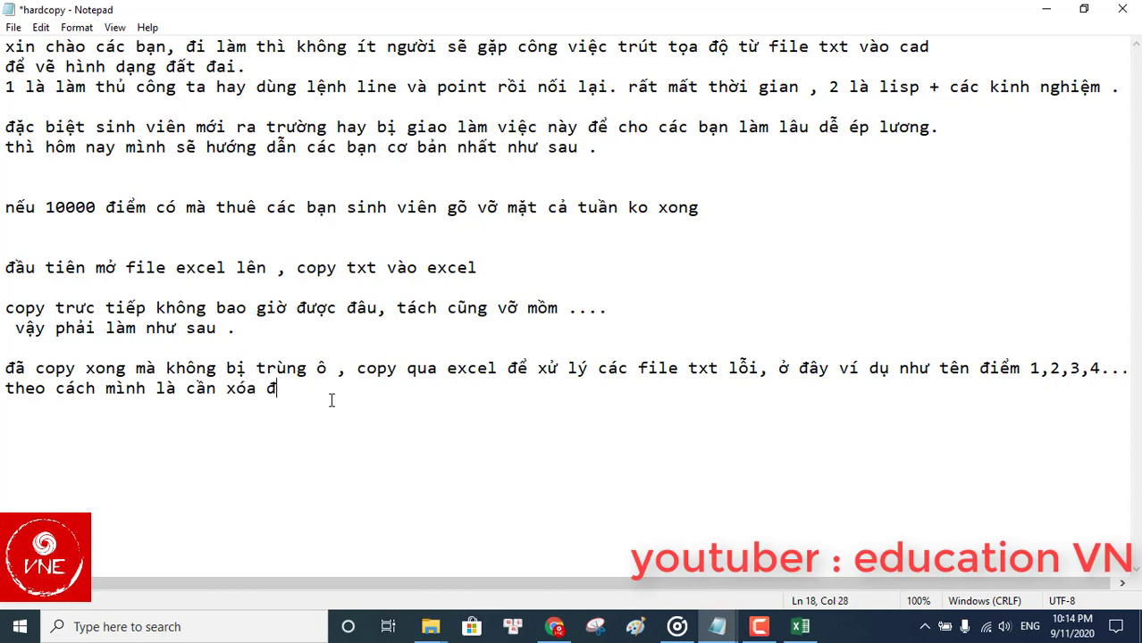
pyautogui.write('i')
pyautogui.press('Return')
# Step: Switch to Excel, check the point numbers in column A down to the last row, and fill row 100 with yellow
pyautogui.click(799, 626)
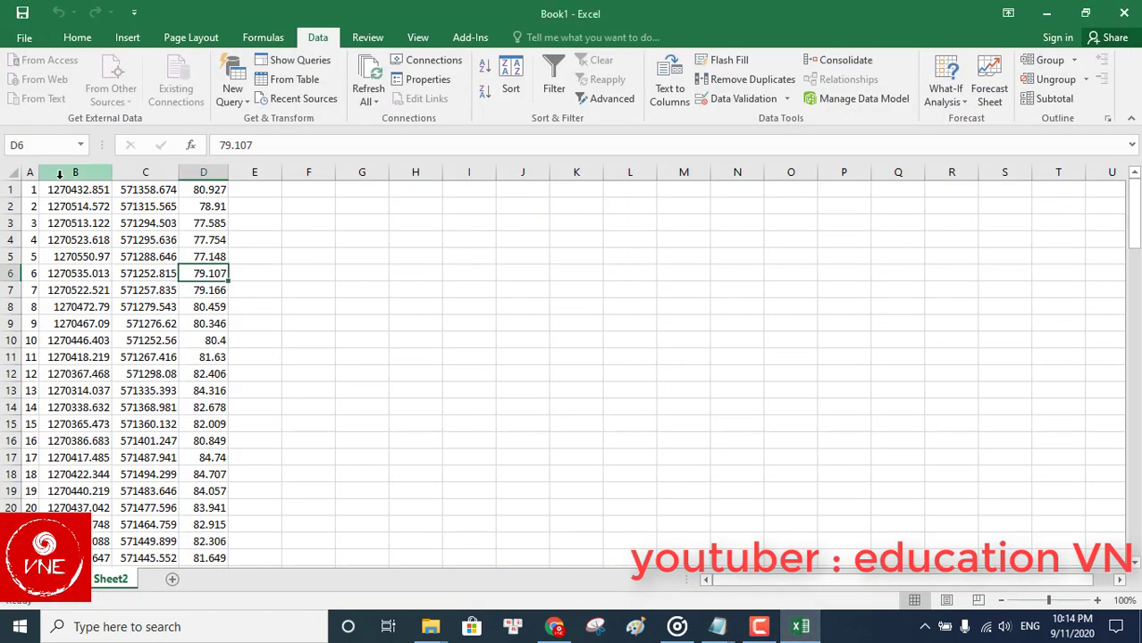
pyautogui.click(28, 172)
pyautogui.scroll(-18, 181, 357)
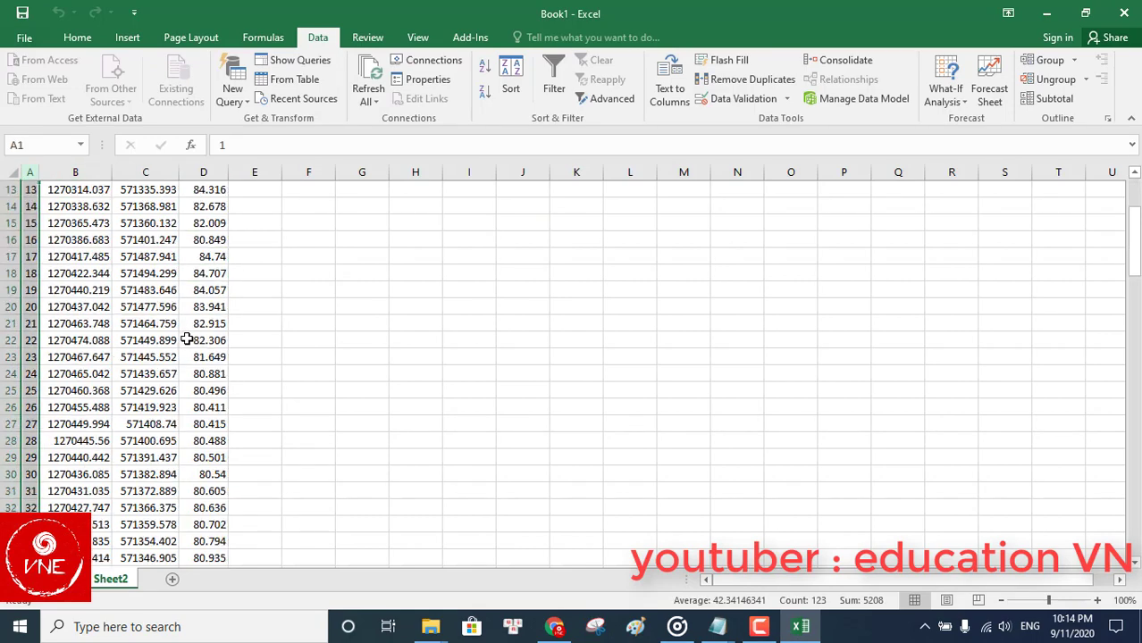
pyautogui.scroll(-20, 183, 357)
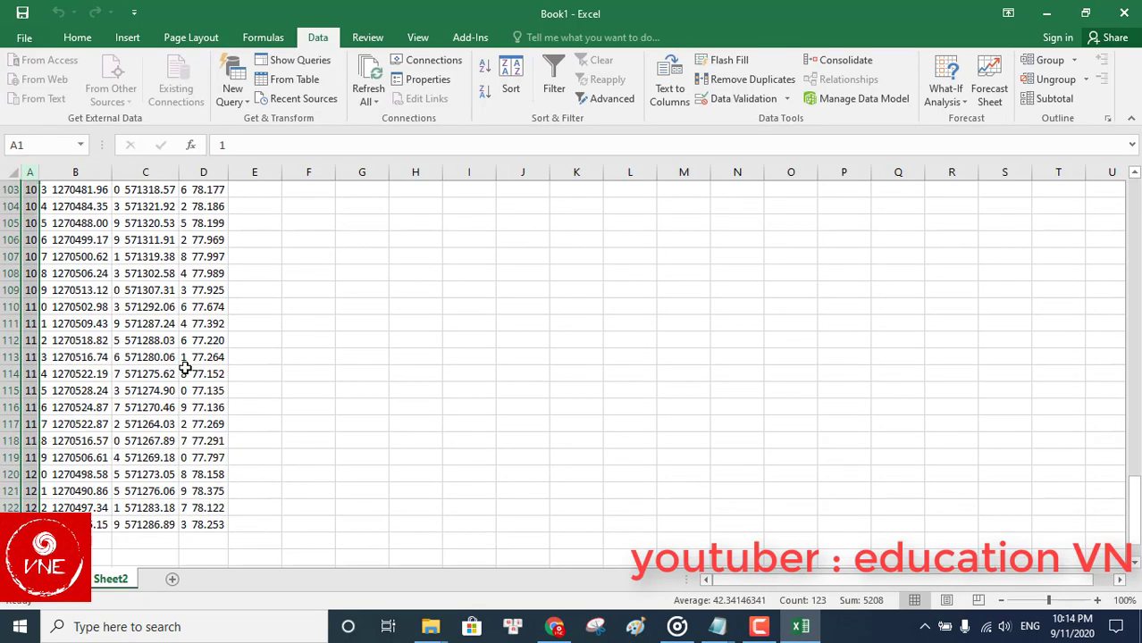
pyautogui.scroll(5, 177, 352)
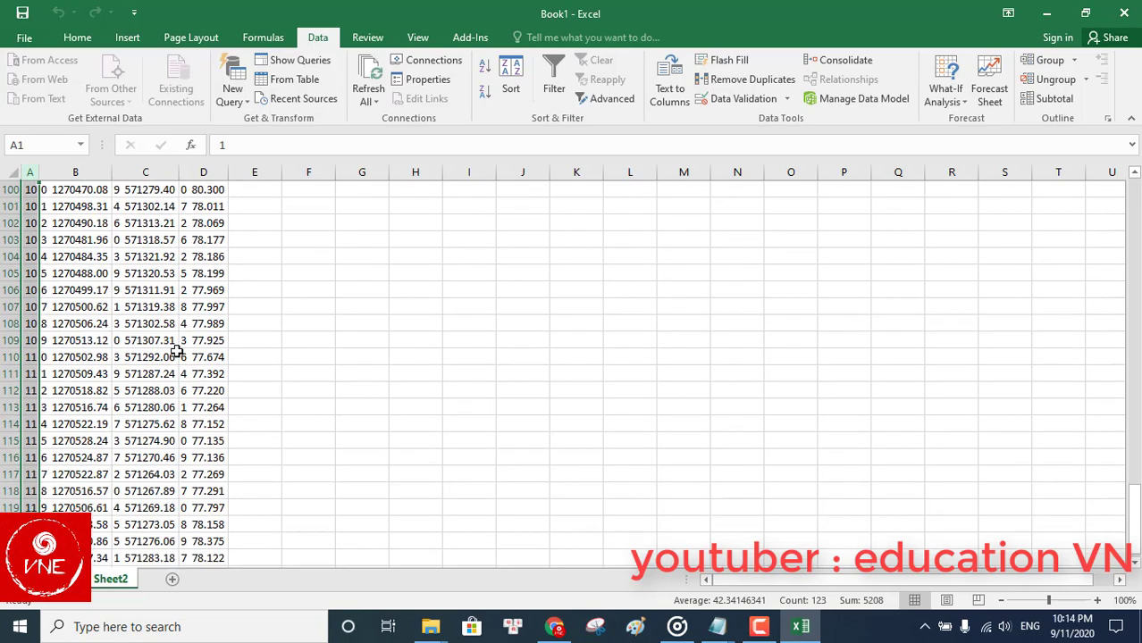
pyautogui.scroll(2, 109, 324)
pyautogui.click(110, 324)
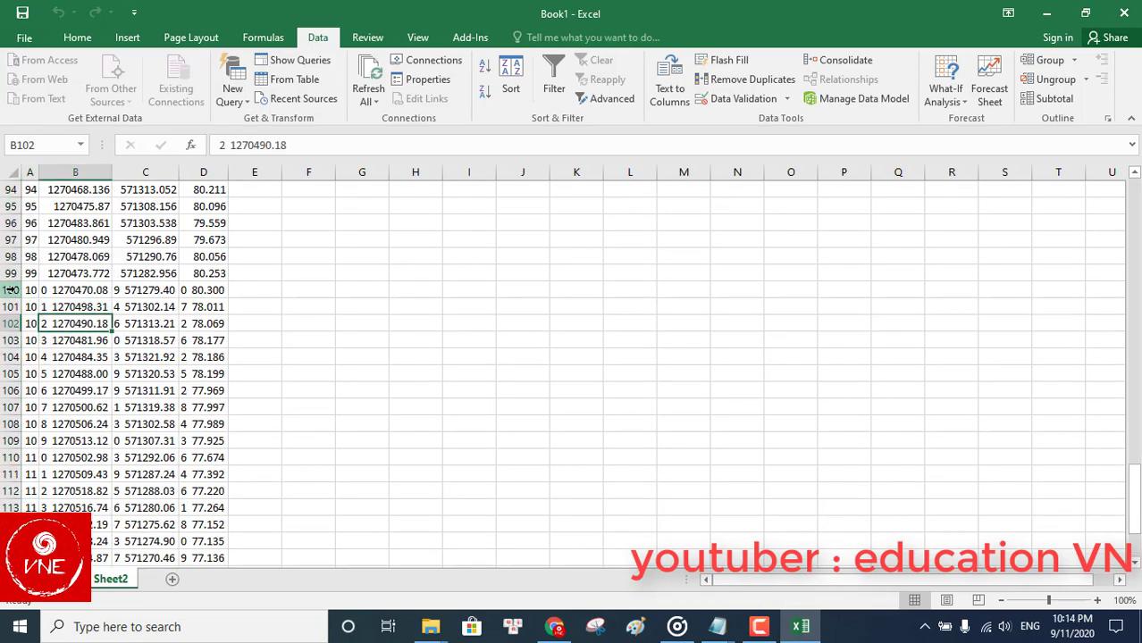
pyautogui.click(11, 289)
pyautogui.click(78, 38)
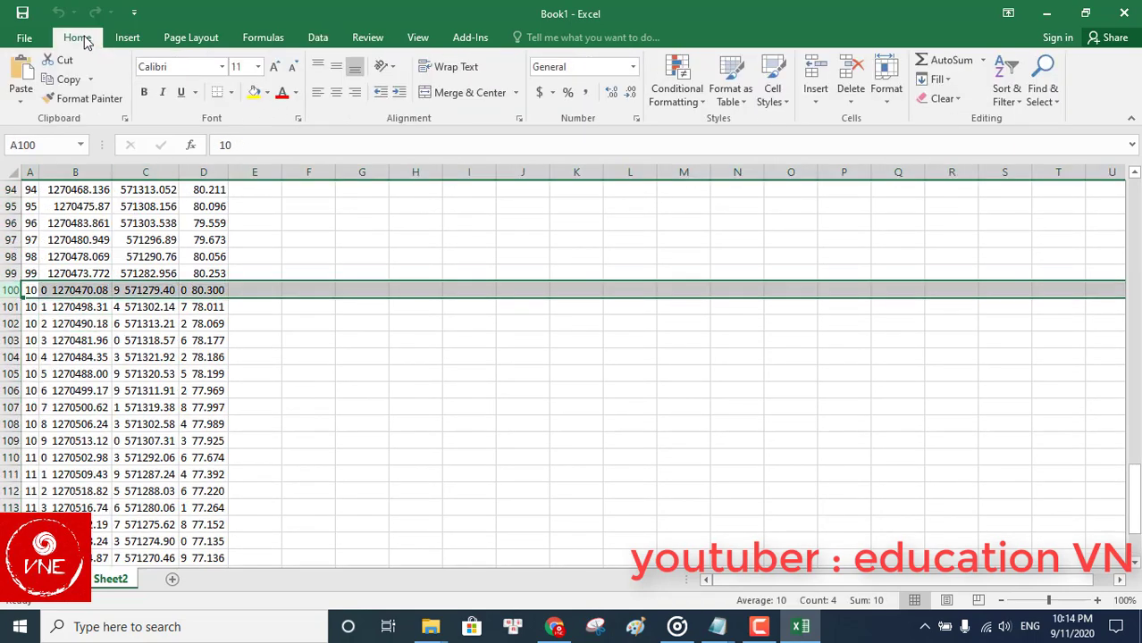
pyautogui.click(254, 92)
# Step: Widen column A to roughly the combined width of the original columns A and B
pyautogui.moveTo(39, 172); pyautogui.dragTo(145, 172)
pyautogui.click(183, 356)
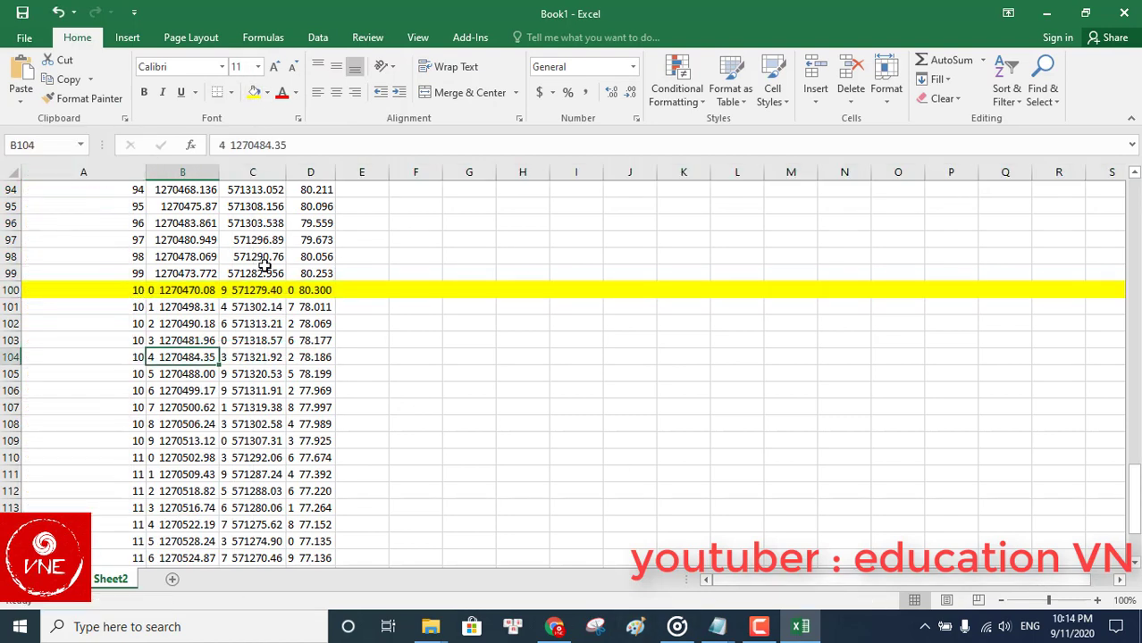
pyautogui.click(522, 423)
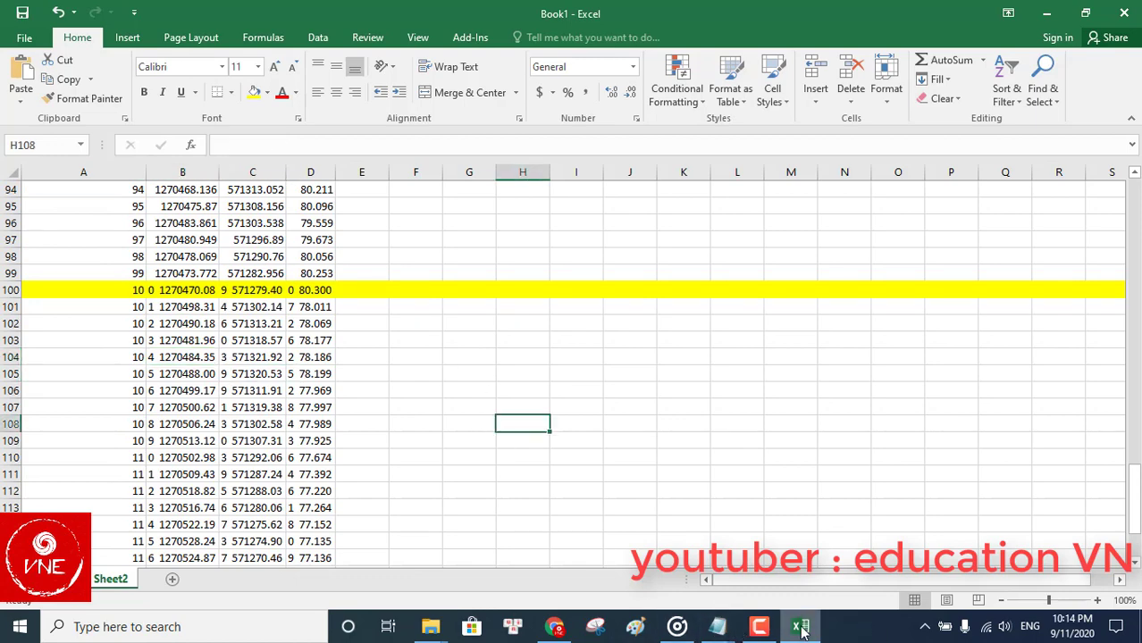
# Step: Switch to the hardcopy note in Notepad and write "như các bạn thấy đến điểm thứ tự 100" at its end
pyautogui.click(717, 626)
pyautogui.click(658, 577)
pyautogui.click(280, 452)
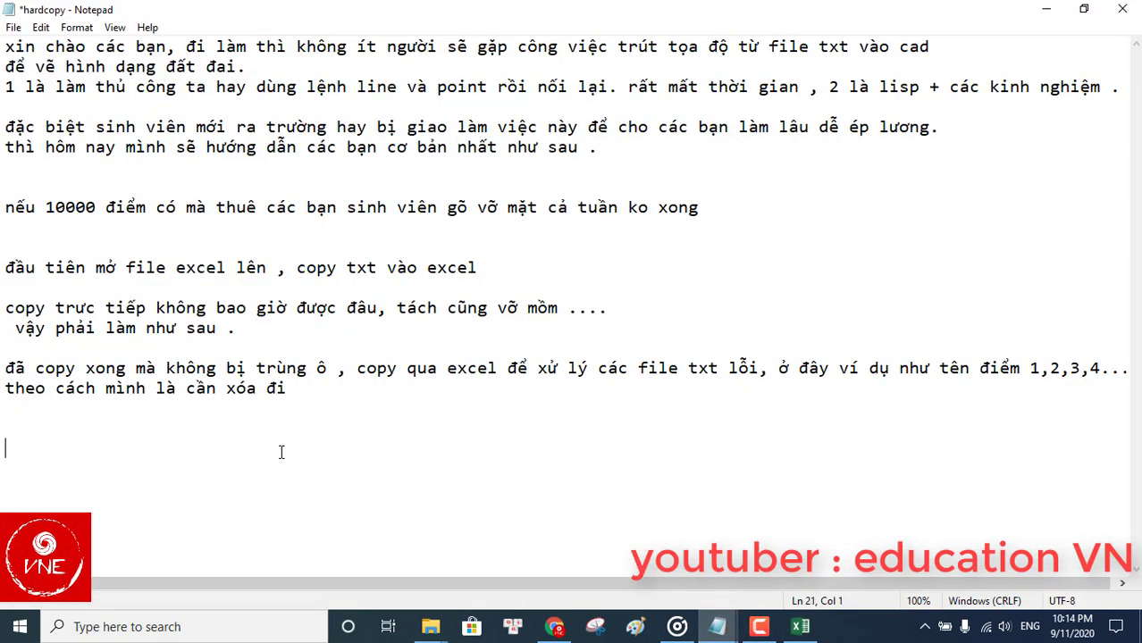
pyautogui.write('như các ba')
pyautogui.write('n thâ')
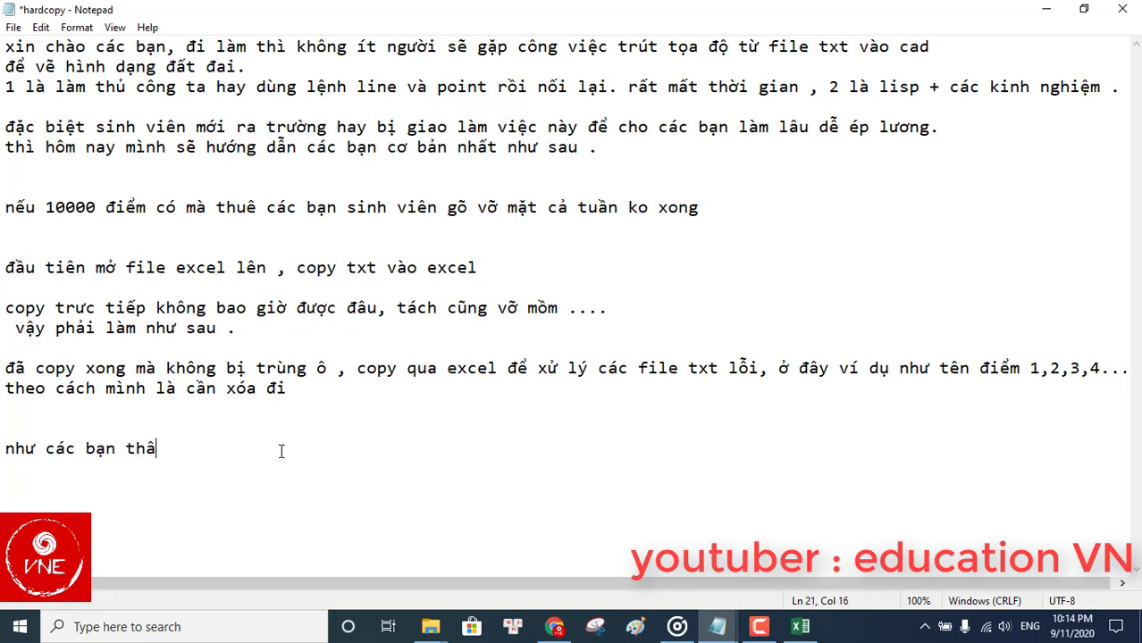
pyautogui.write('y đen điểm thư')
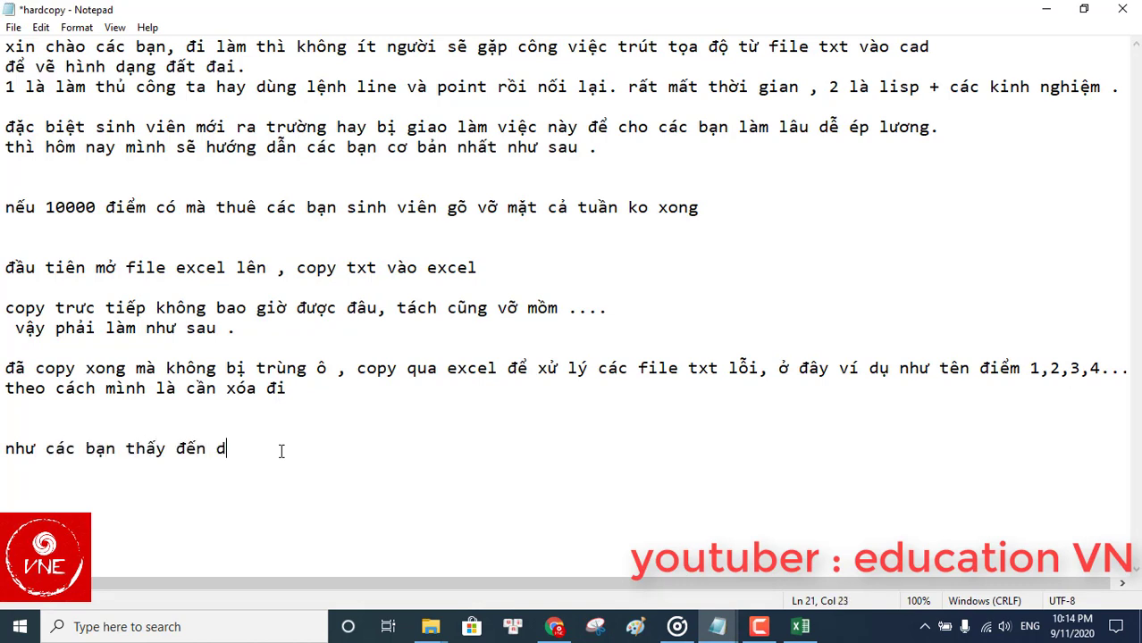
pyautogui.write('ds t')
pyautogui.press('BackSpace')
pyautogui.press('BackSpace')
pyautogui.press('BackSpace')
pyautogui.press('BackSpace')
pyautogui.press('BackSpace')
pyautogui.write('ứ tự 100')
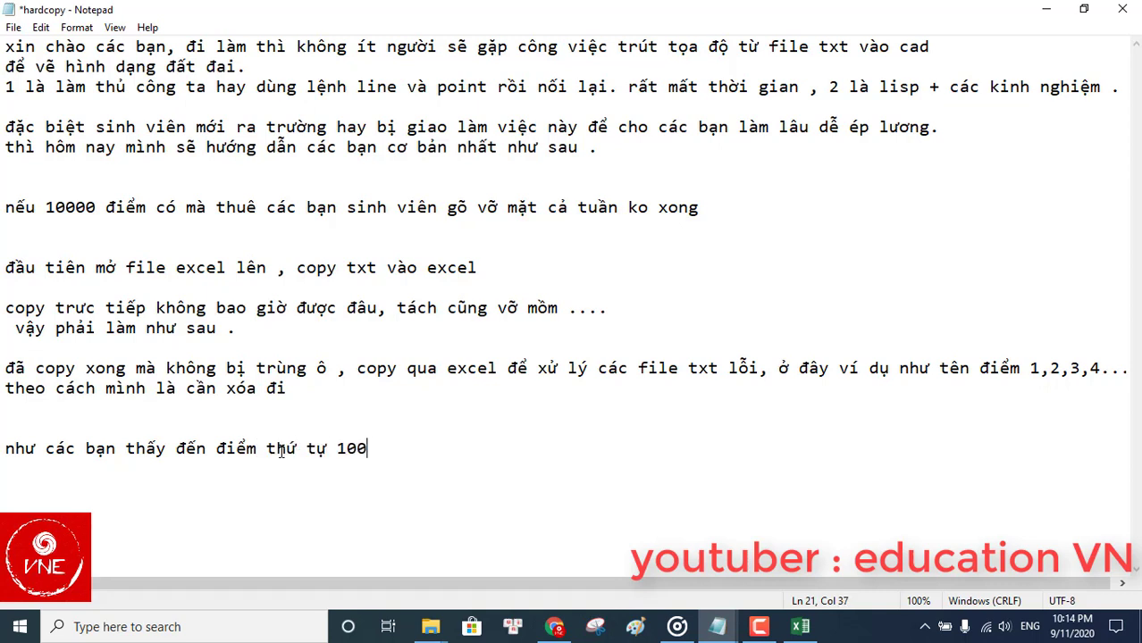
# Step: Continue the sentence about point 100 with "thì excel lại lú rồi, tuy nhiên"
pyautogui.write(' thì excel')
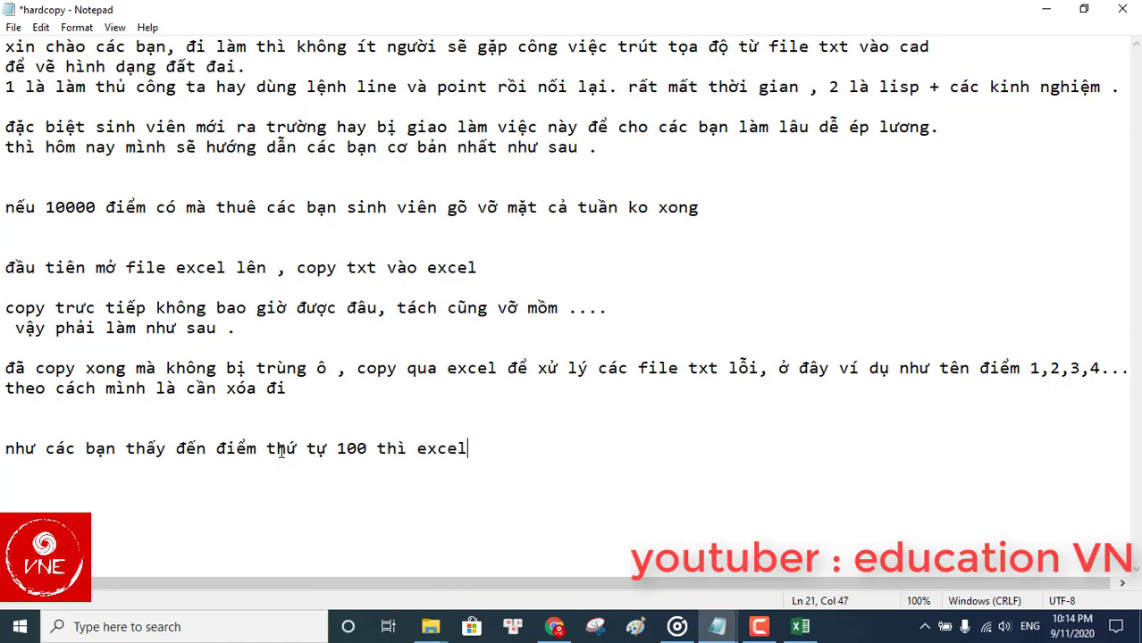
pyautogui.write(' lại lú tô\\\\')
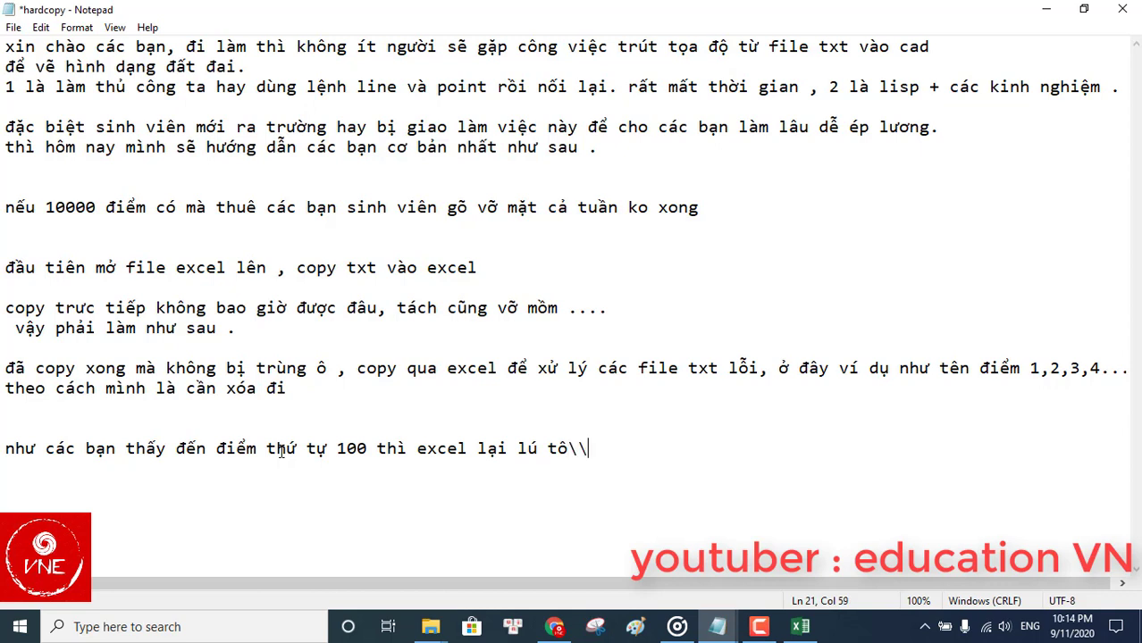
pyautogui.press('BackSpace')
pyautogui.press('BackSpace')
pyautogui.press('BackSpace')
pyautogui.press('BackSpace')
pyautogui.write('rồi, tuy nhiên ')
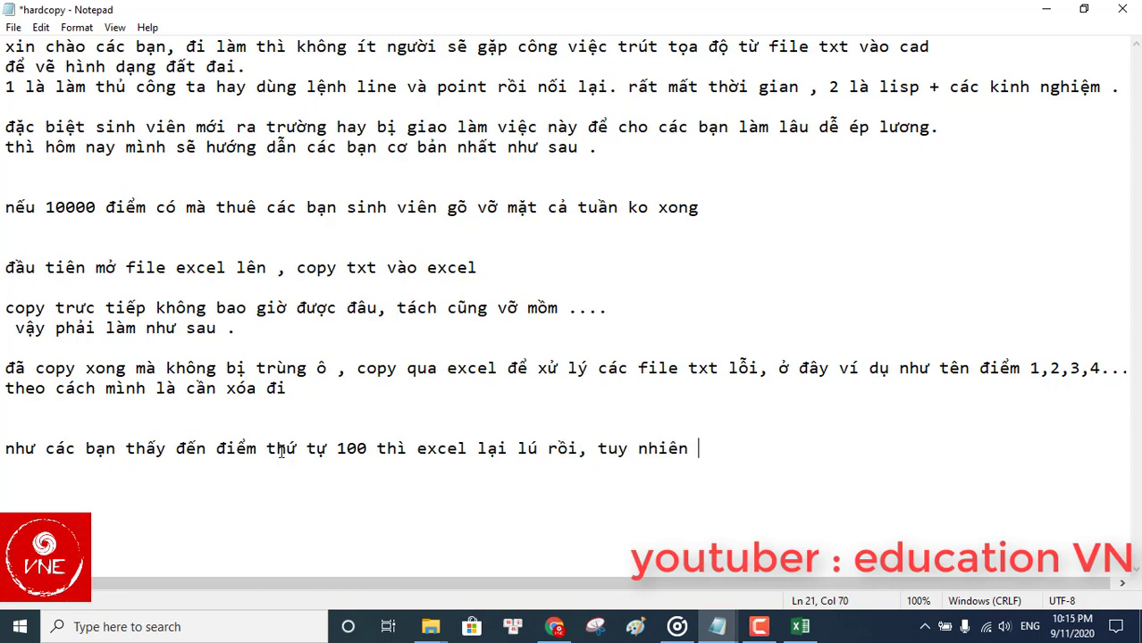
# Step: Continue the note with "ở phần cơ bản này thì mình hướng", then "dẫn ở mức" on a new line
pyautogui.write('ở phần v')
pyautogui.write('o')
pyautogui.press('BackSpace')
pyautogui.press('BackSpace')
pyautogui.write('cơ bản ')
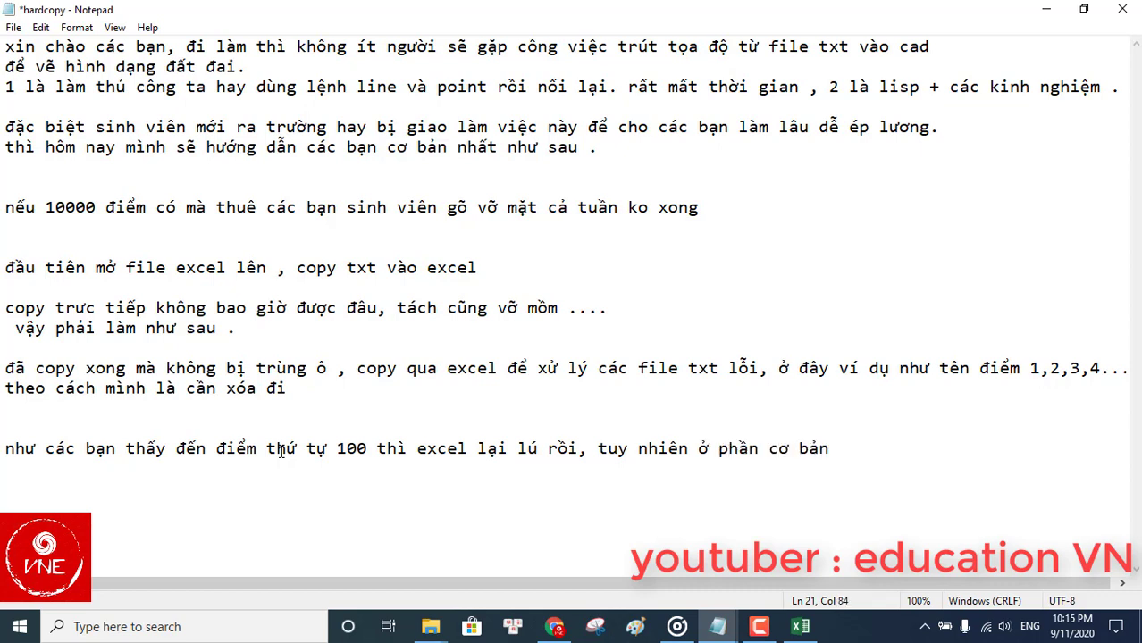
pyautogui.write('nay thì mình h')
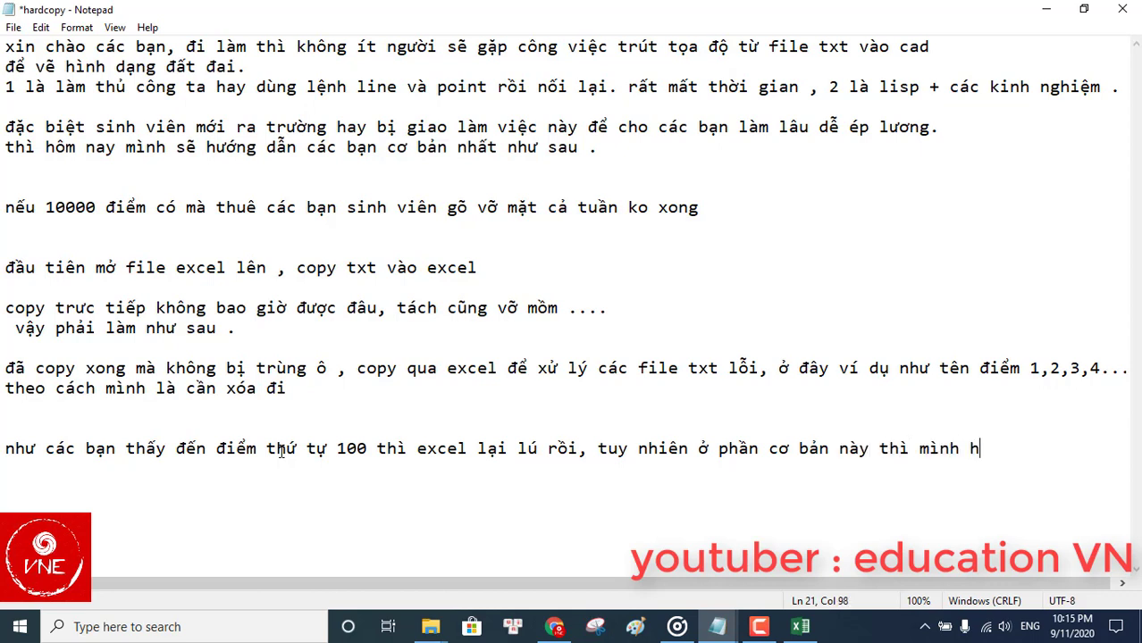
pyautogui.write('ướng')
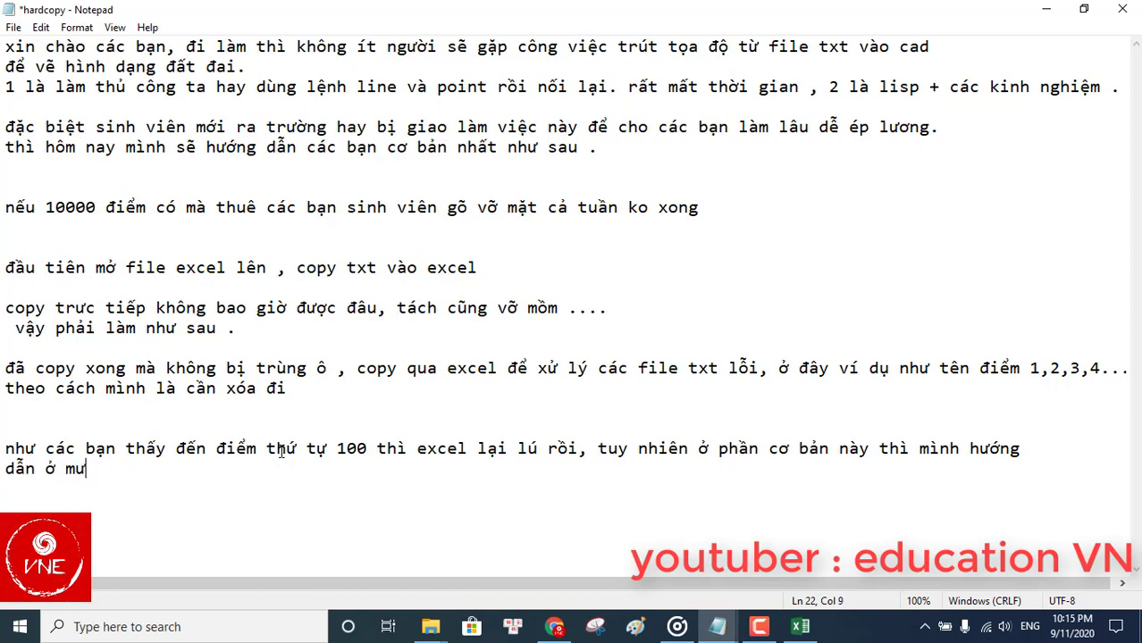
# Step: Extend the note's last line with "99 điểm tọa độ để giúp các bạn có"
pyautogui.write('99 điể')
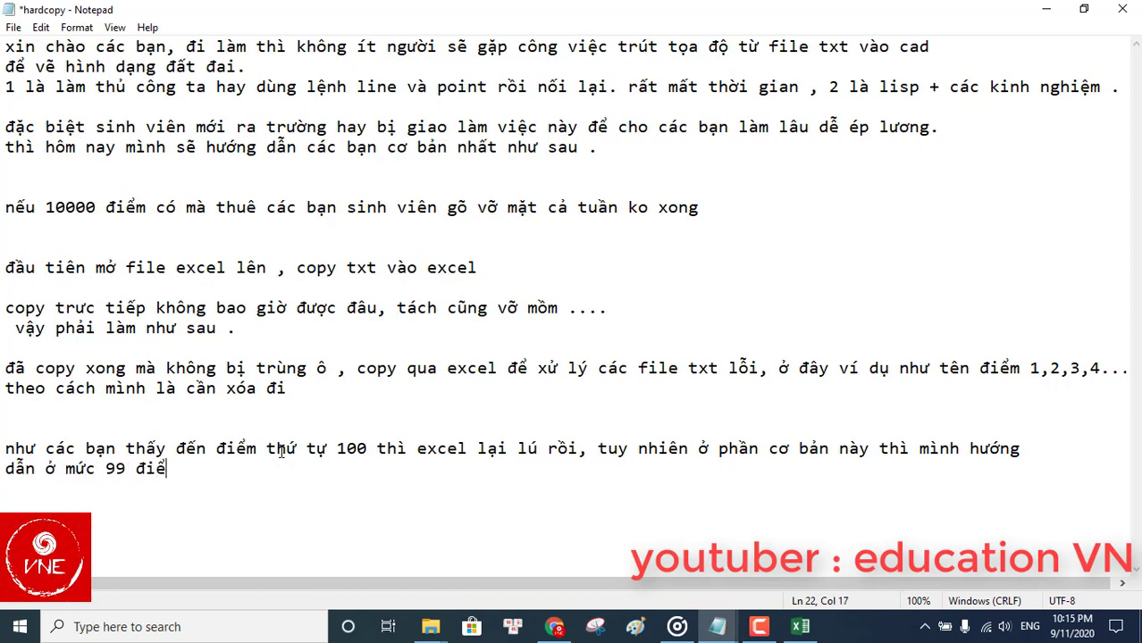
pyautogui.write('m to')
pyautogui.write('ọa d')
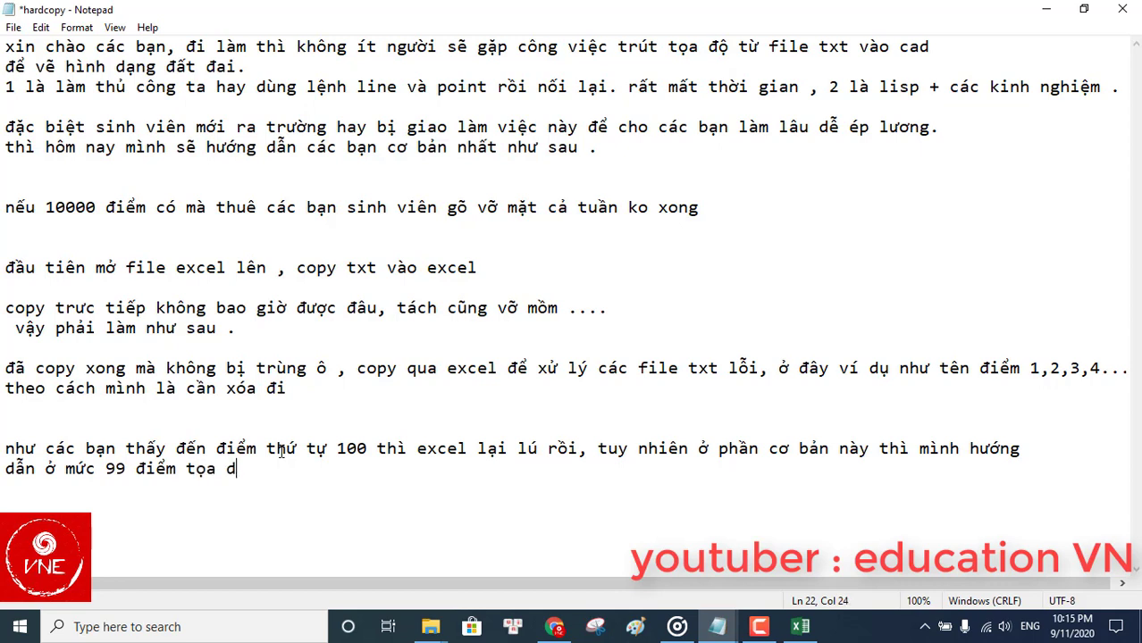
pyautogui.press('BackSpace')
pyautogui.write('ộ để giúp cắc')
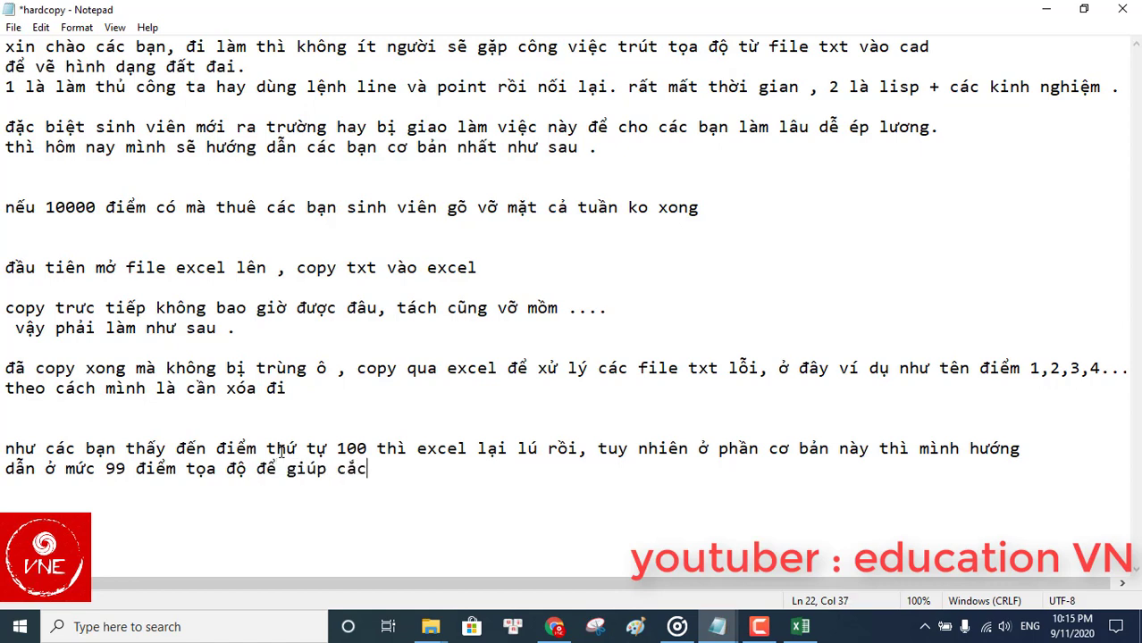
pyautogui.press('BackSpace')
pyautogui.write('ác ba')
pyautogui.write('n có ')
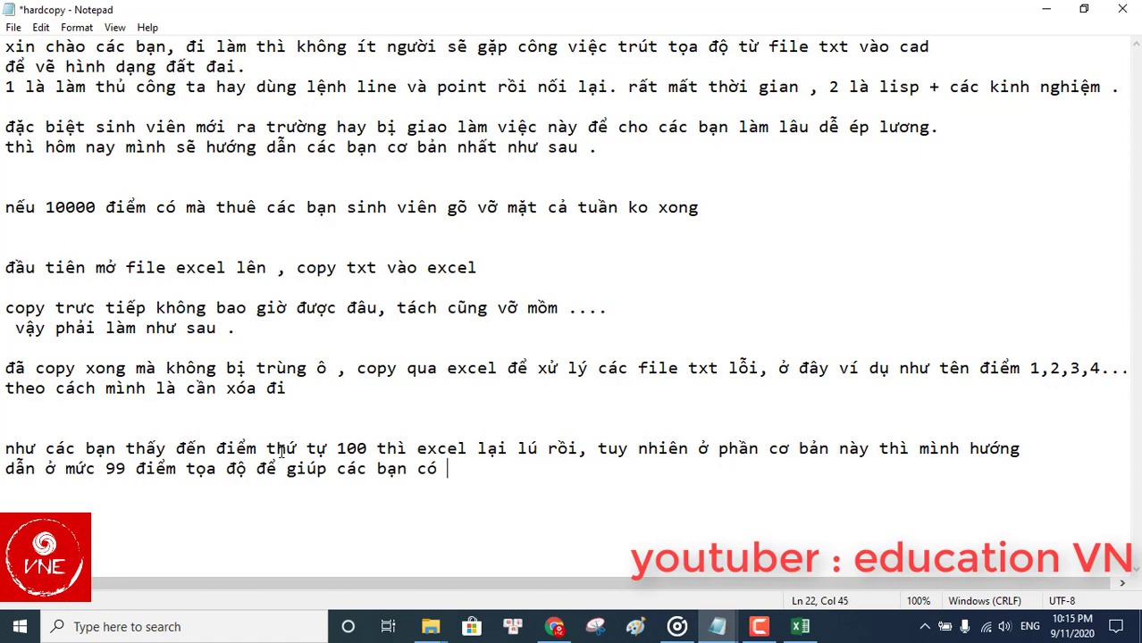
# Step: Finish the line with "tư duy thôi. ở phần nâng cao mình sẽ làm full" and start a new line
pyautogui.write('tư duy thô')
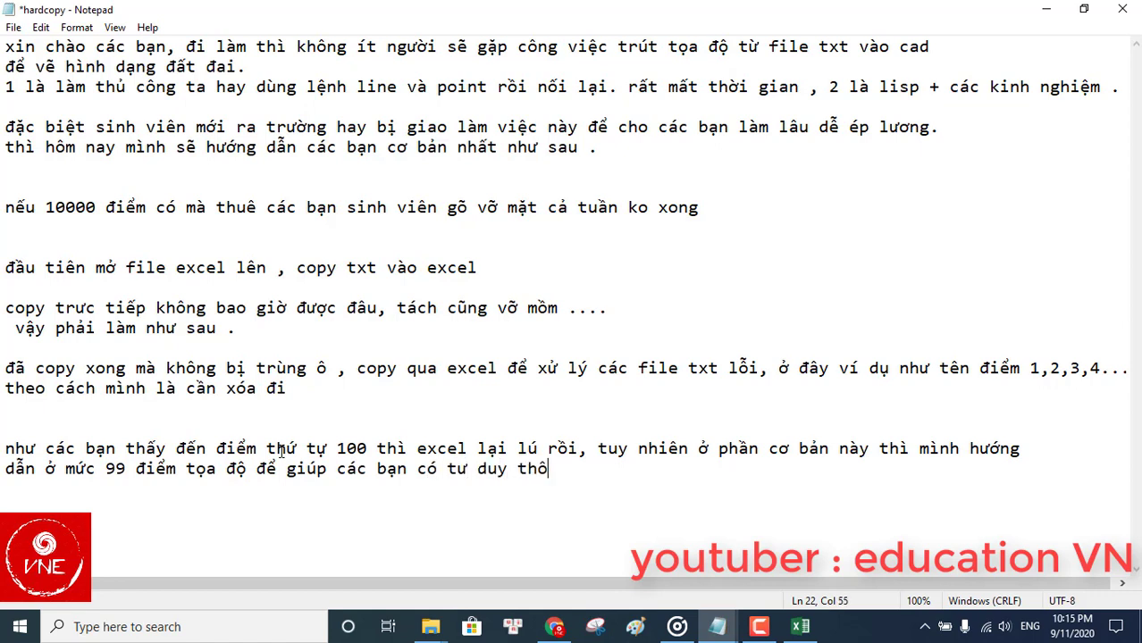
pyautogui.write('i. ở phần nâng ca')
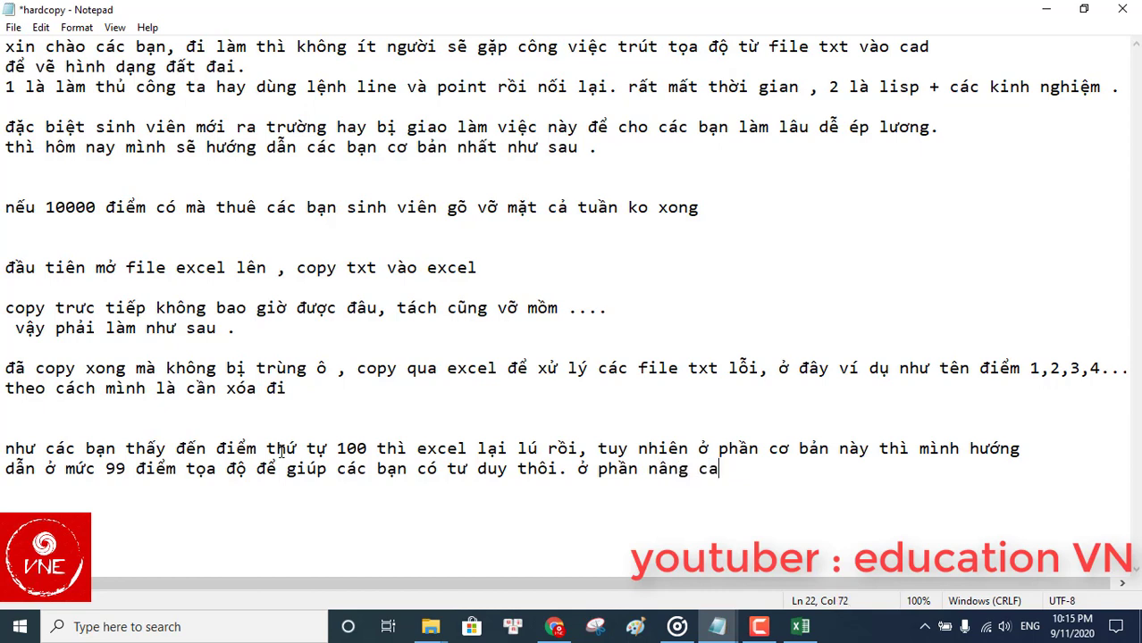
pyautogui.write('o mình sẽ')
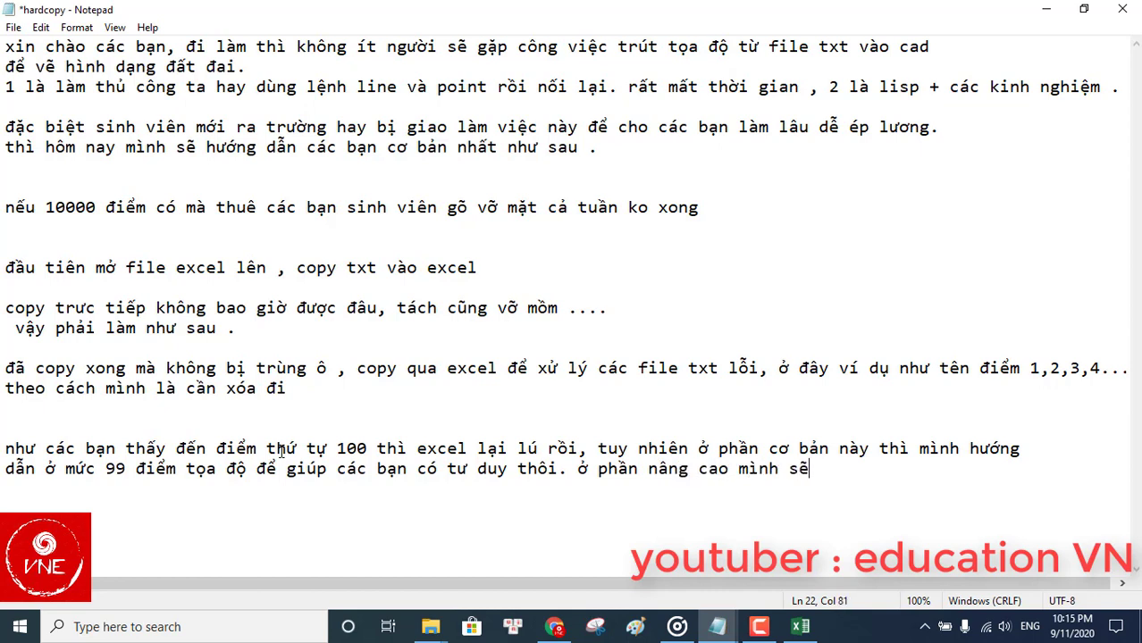
pyautogui.write(' lam full')
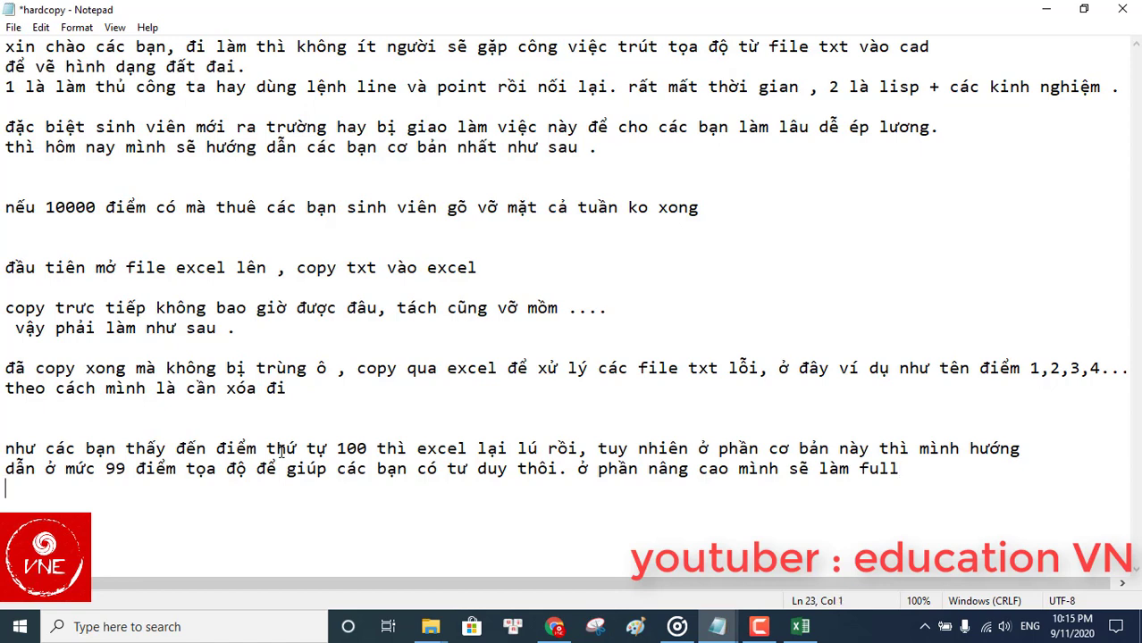
# Step: Write "ok . bắt đầu nào" as the note's closing line
pyautogui.write(' ok . bắt đầu nài')
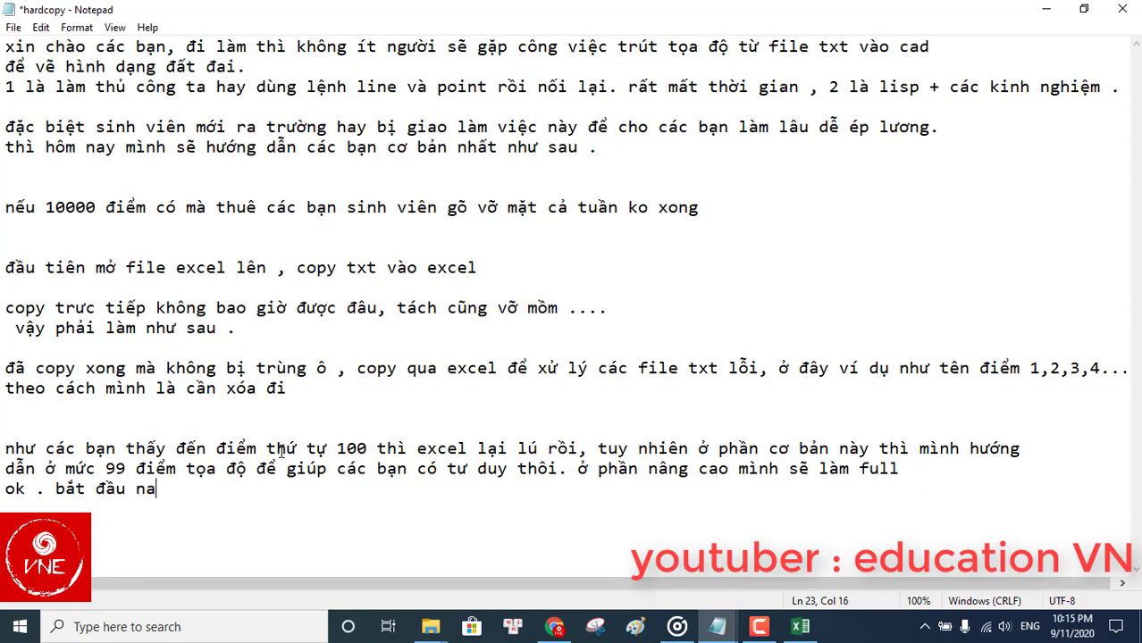
pyautogui.press('BackSpace')
pyautogui.write('o')
# Step: Switch back to the Excel workbook and review the rows around and below the yellow row 100
pyautogui.hotkey('alt', 'Tab')
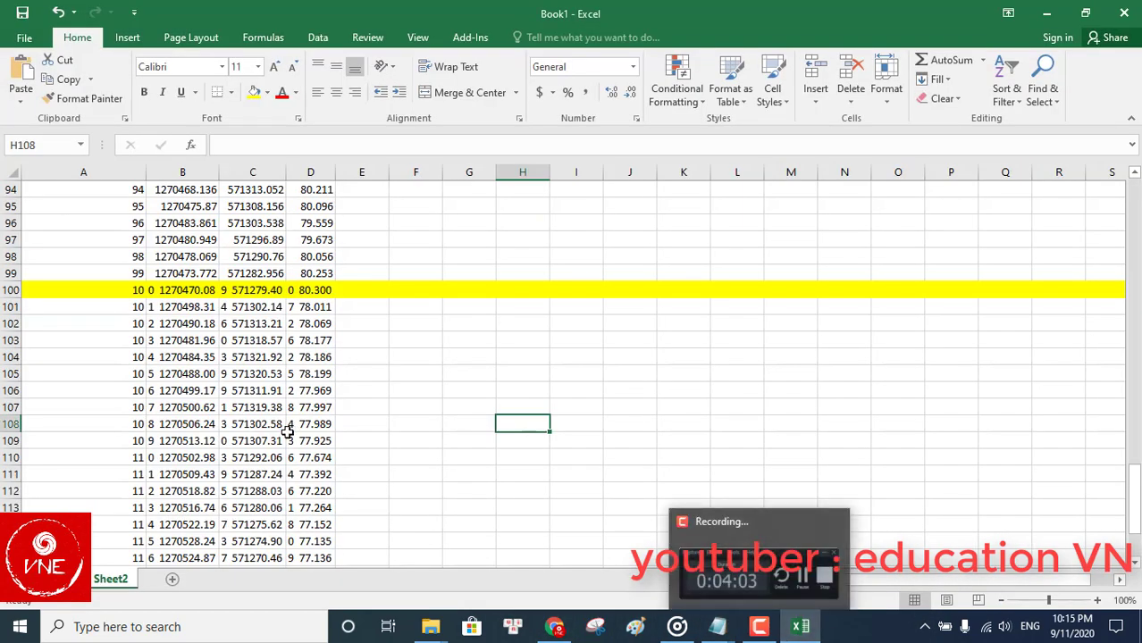
pyautogui.scroll(-6, 287, 433)
pyautogui.scroll(6, 269, 365)
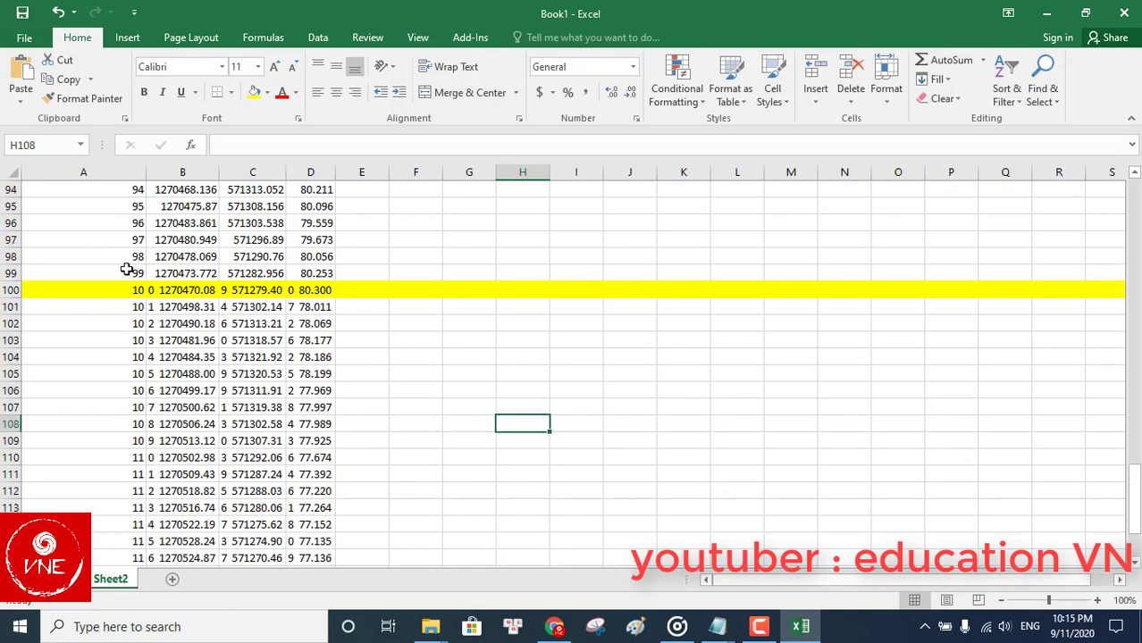
# Step: Clear the point data from the yellow row 100 downward through the visible rows
pyautogui.moveTo(15, 289); pyautogui.dragTo(14, 558)
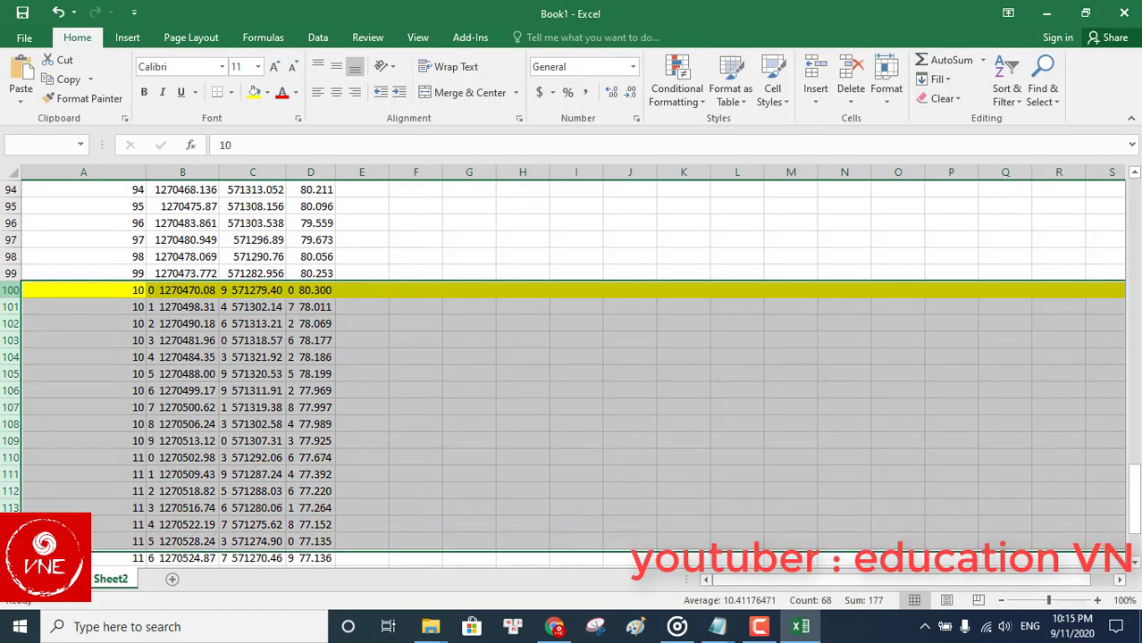
pyautogui.press('Delete')
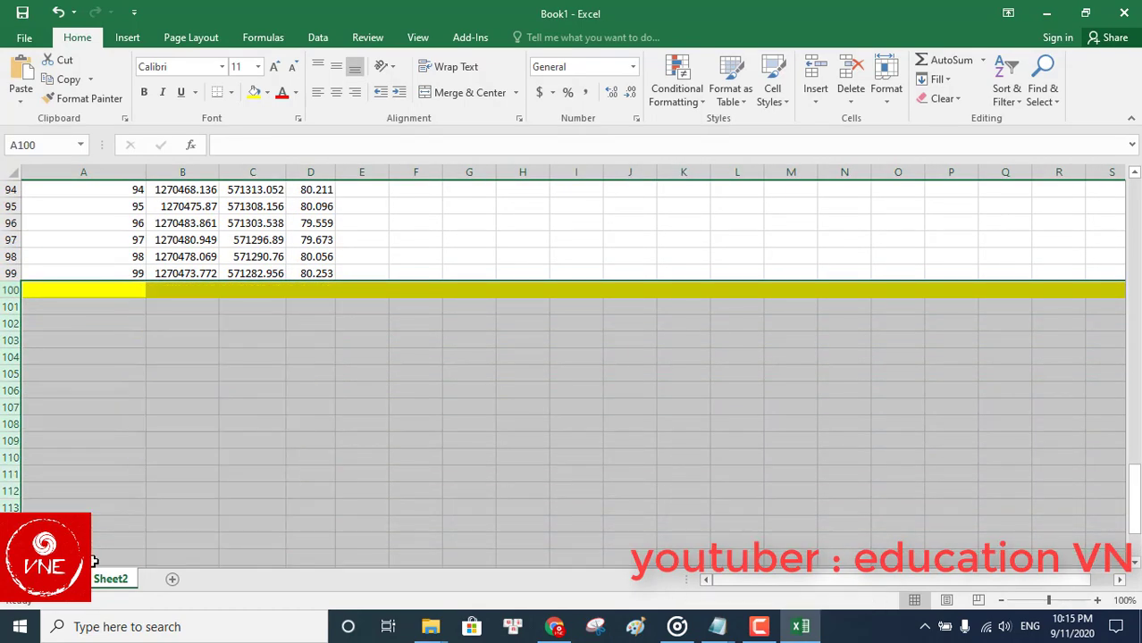
pyautogui.click(230, 424)
# Step: Delete column A, which holds the point numbers
pyautogui.click(121, 166)
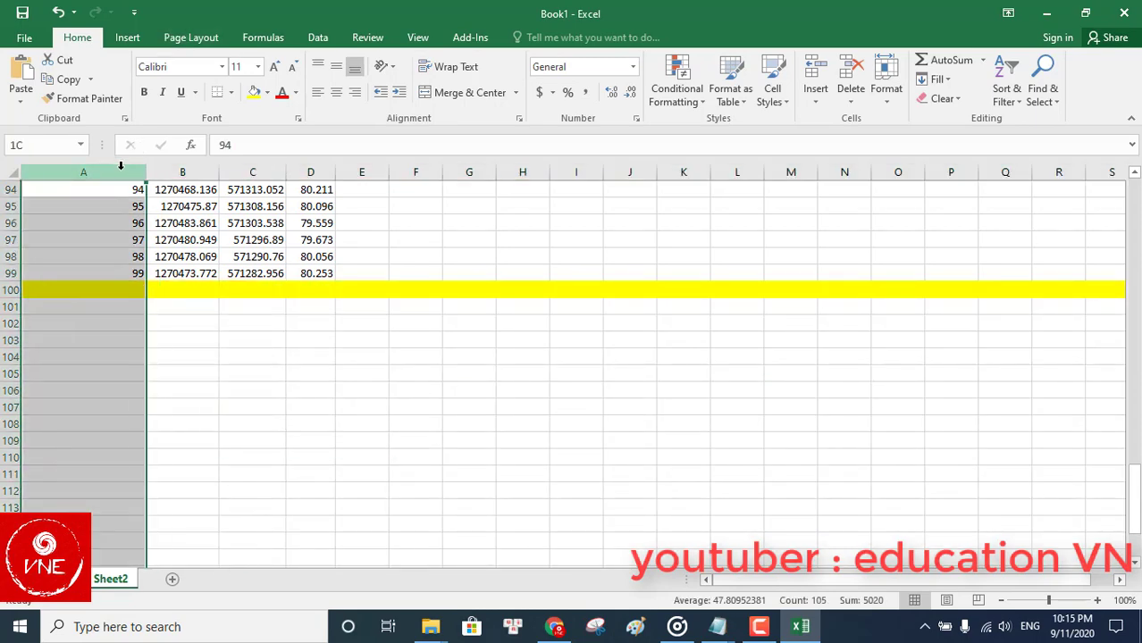
pyautogui.rightClick(121, 167)
pyautogui.click(175, 302)
pyautogui.click(211, 339)
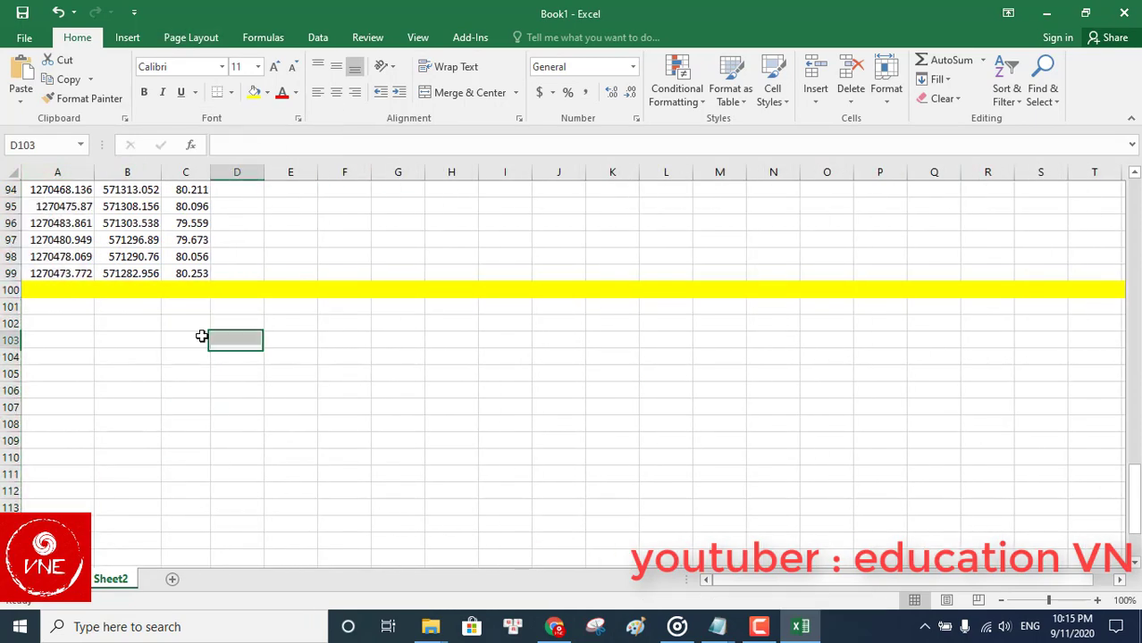
# Step: Examine the coordinate values in columns A to C from the first row of the sheet
pyautogui.scroll(20, 202, 336)
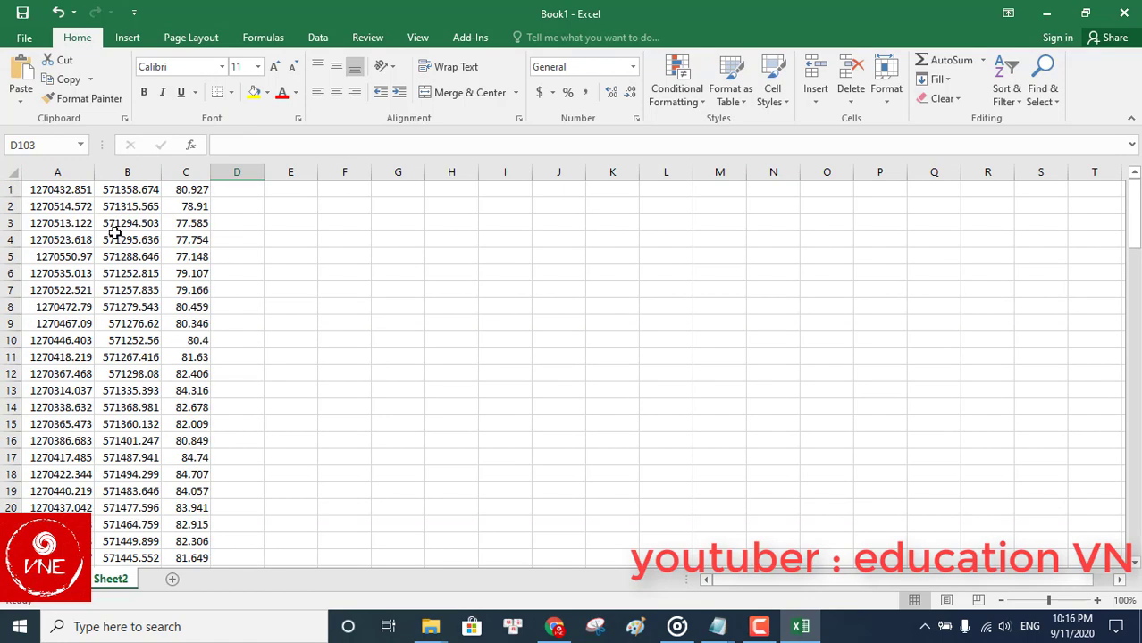
pyautogui.click(78, 204)
pyautogui.click(79, 194)
pyautogui.click(173, 223)
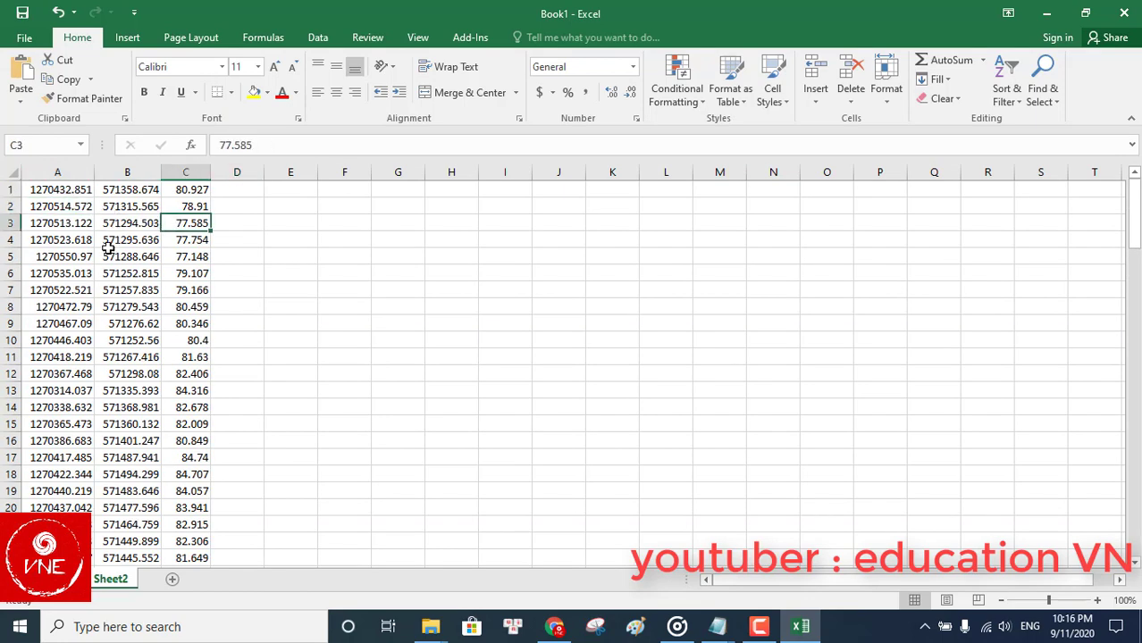
pyautogui.click(125, 256)
pyautogui.click(132, 324)
pyautogui.click(126, 373)
pyautogui.click(116, 225)
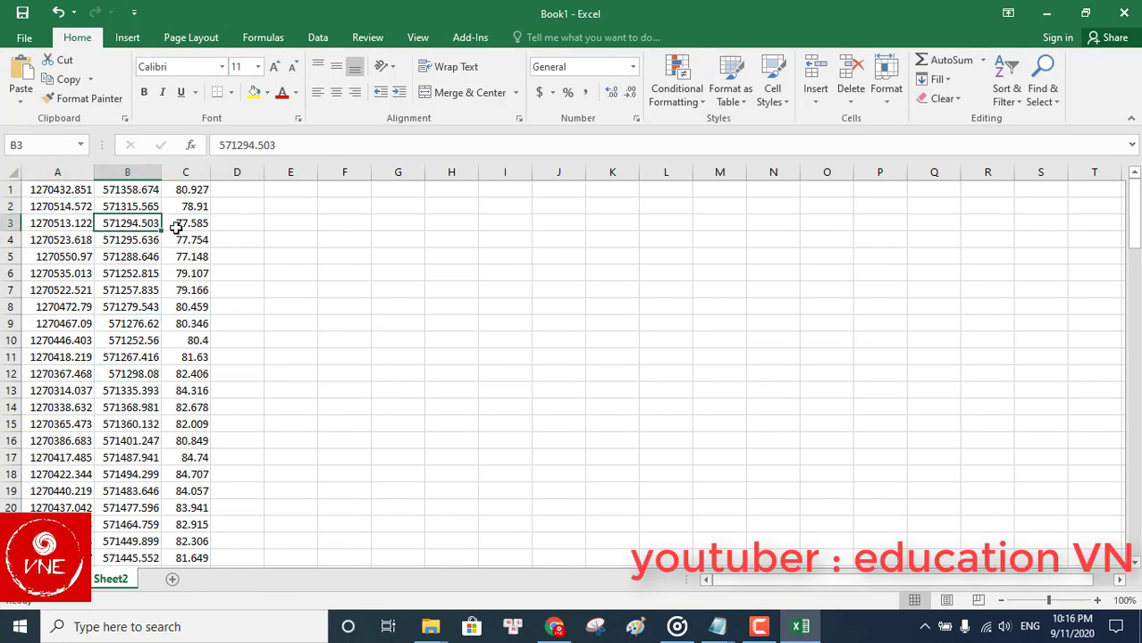
pyautogui.click(377, 240)
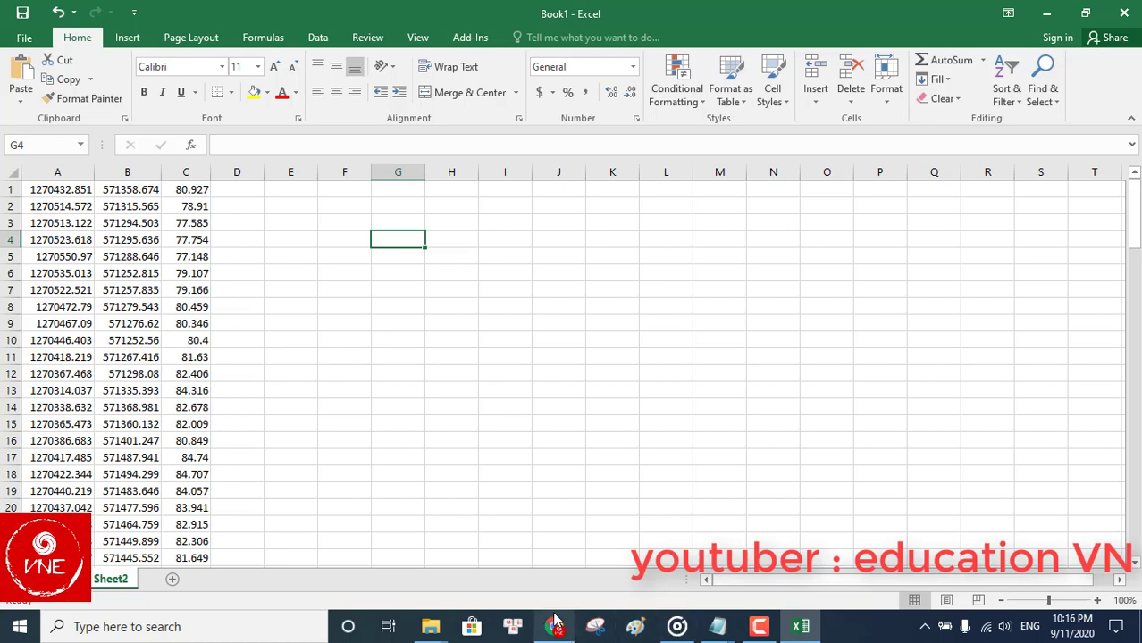
pyautogui.click(391, 338)
pyautogui.click(72, 224)
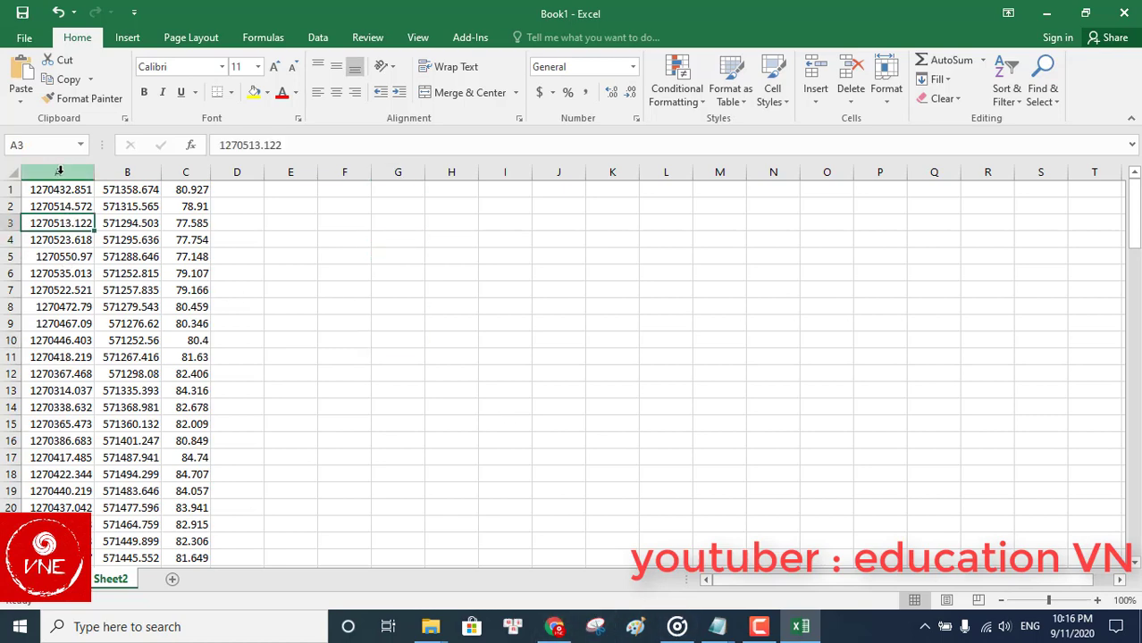
# Step: Apply the Number format to columns A to C
pyautogui.moveTo(59, 169); pyautogui.dragTo(188, 173)
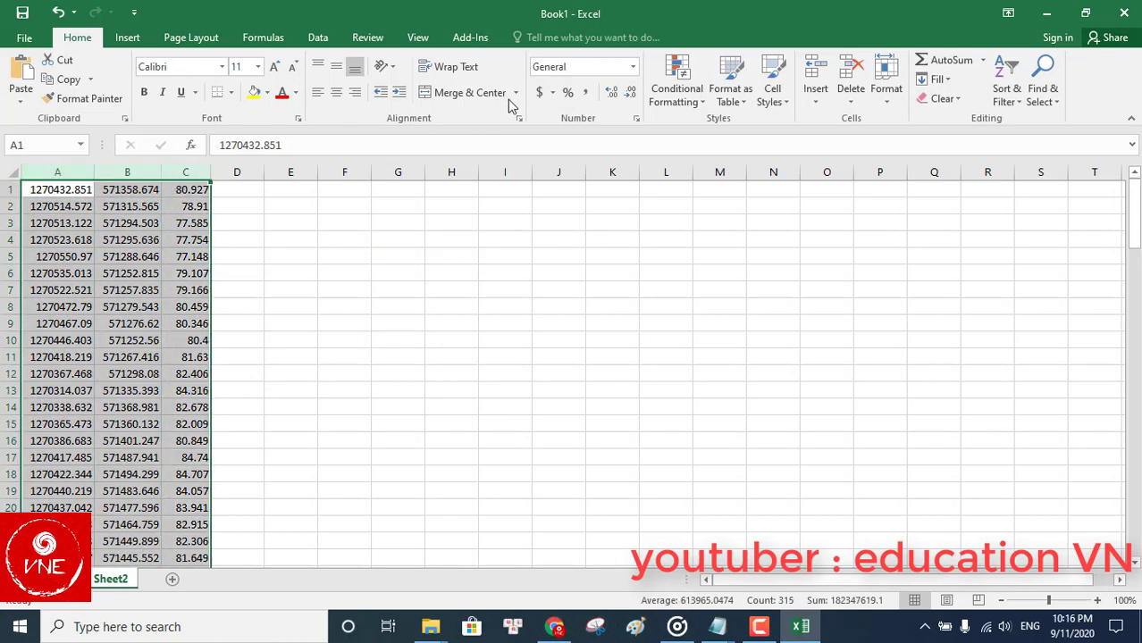
pyautogui.click(632, 66)
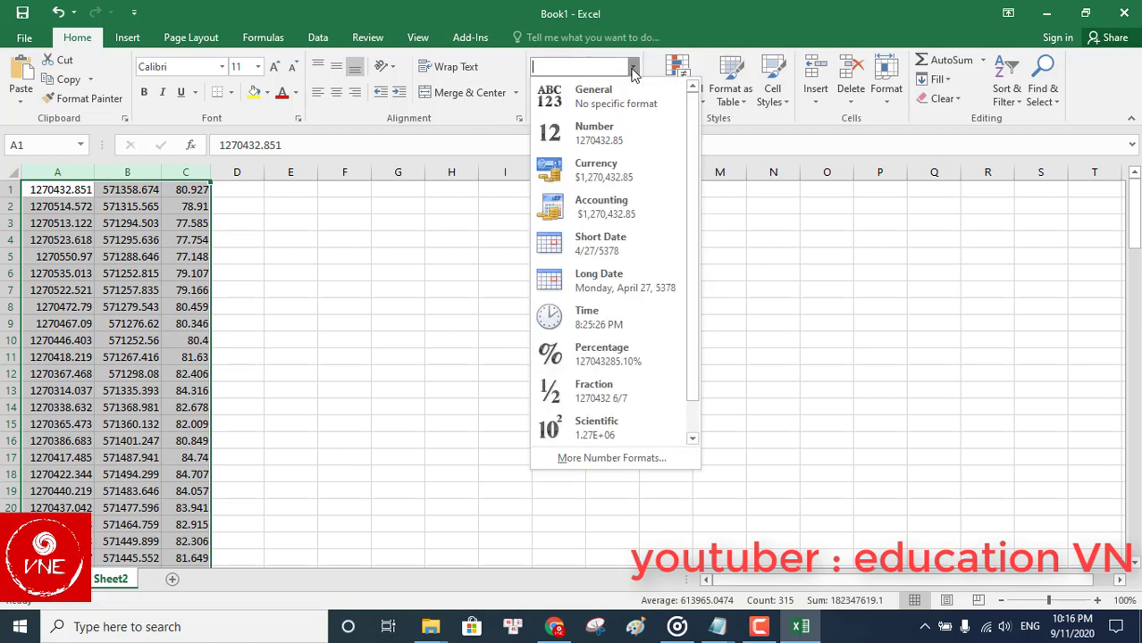
pyautogui.click(622, 150)
pyautogui.click(509, 341)
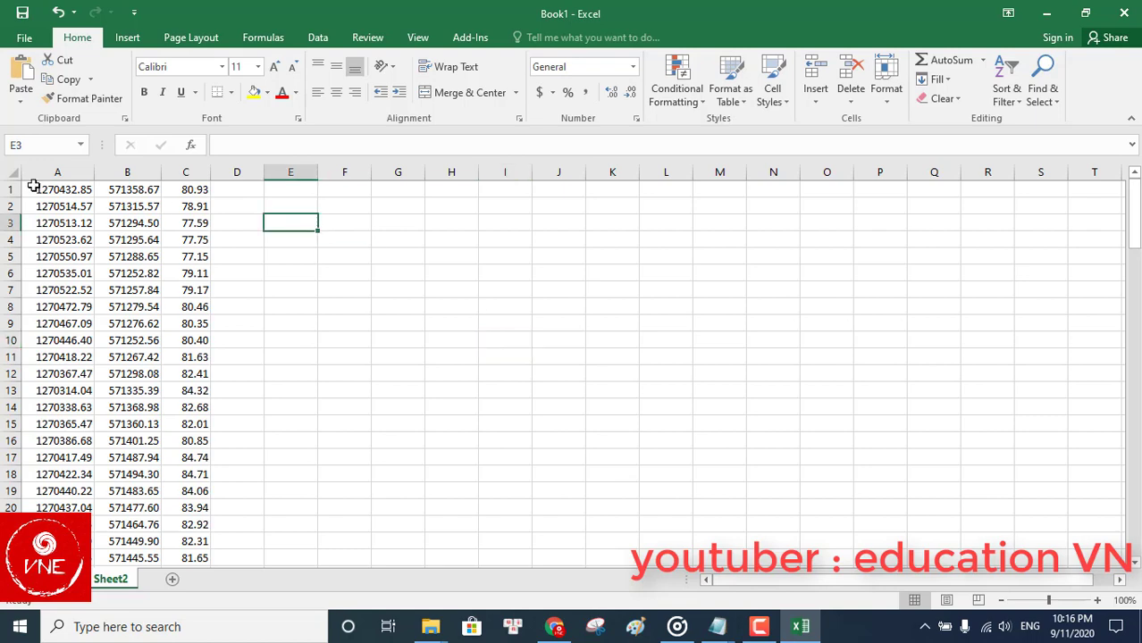
pyautogui.moveTo(70, 170); pyautogui.dragTo(185, 166)
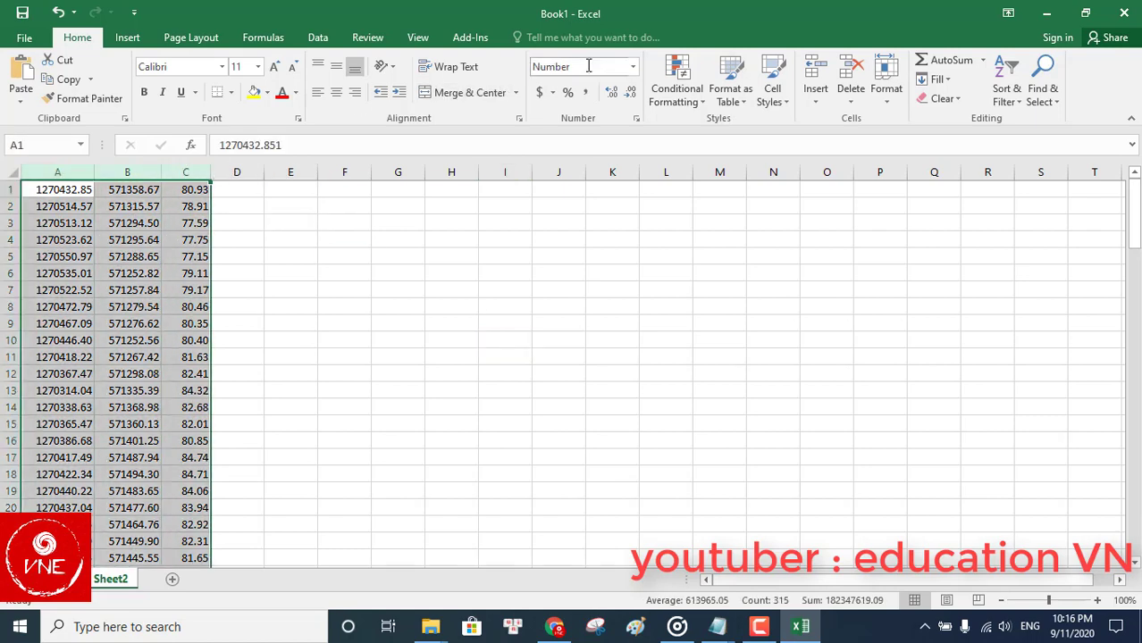
pyautogui.click(632, 66)
pyautogui.click(616, 134)
pyautogui.click(485, 306)
# Step: Switch to the hardcopy note in Notepad and add the line "bước 2 quét chọn các đượng vừa copy vào sang kiểu số"
pyautogui.moveTo(720, 629)
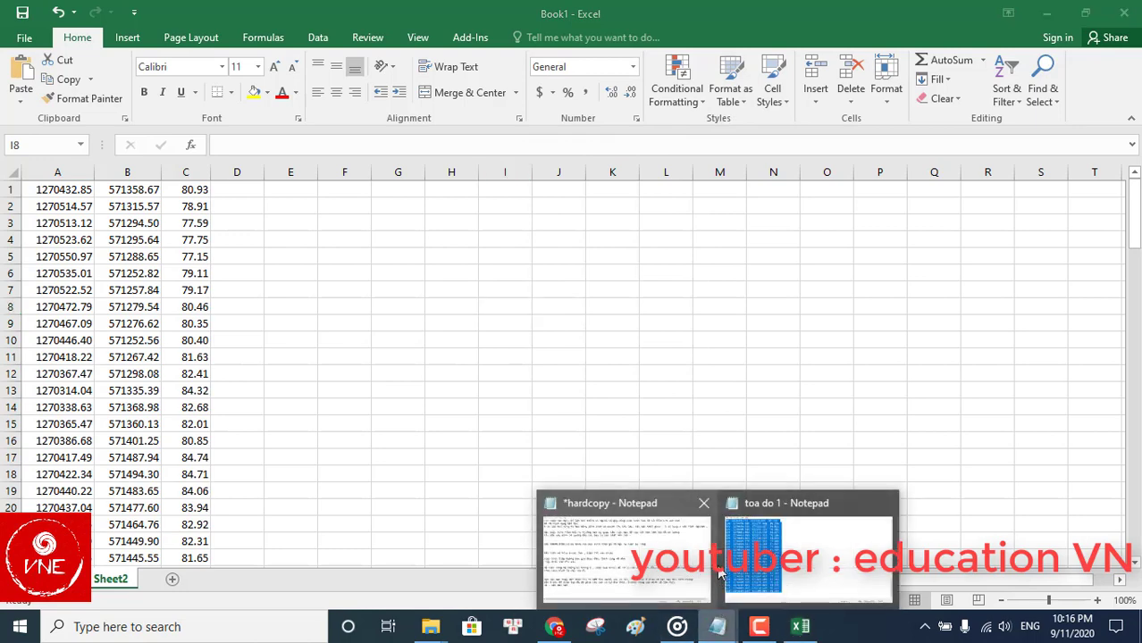
pyautogui.click(625, 558)
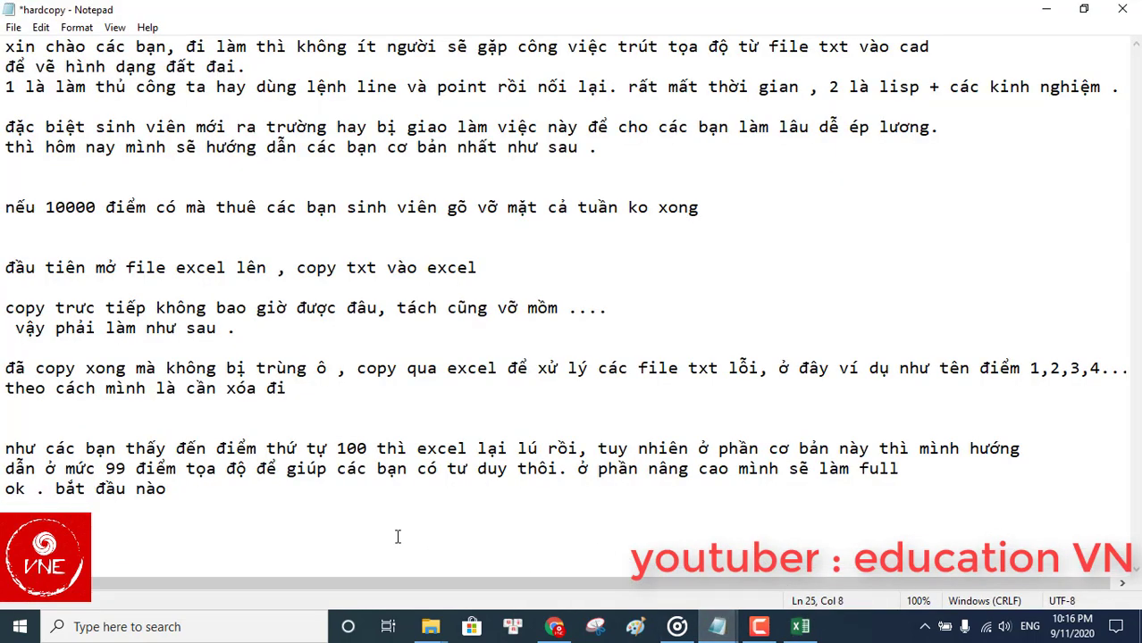
pyautogui.write('ch')
pyautogui.write('o')
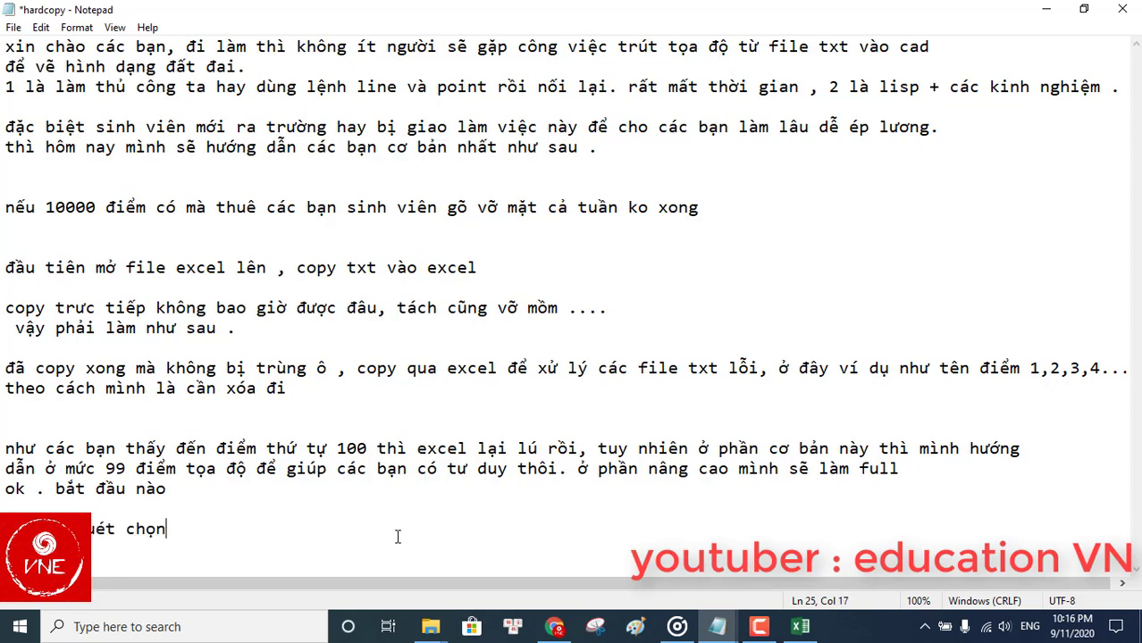
pyautogui.write('n các đượng')
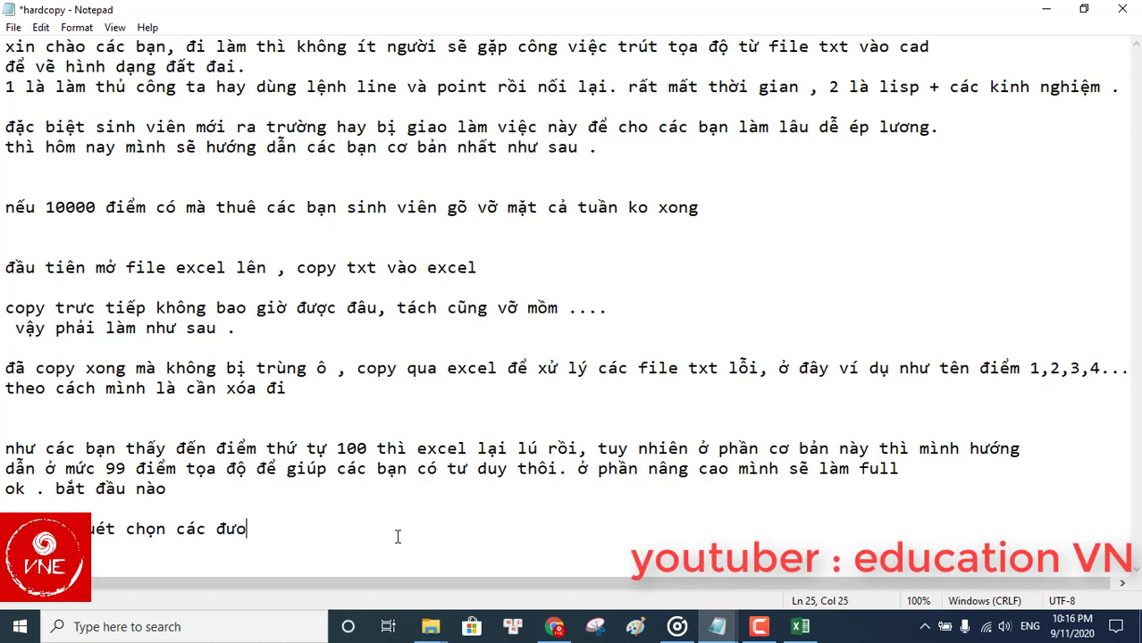
pyautogui.write(' vư')
pyautogui.write('a ')
pyautogui.write('copy ')
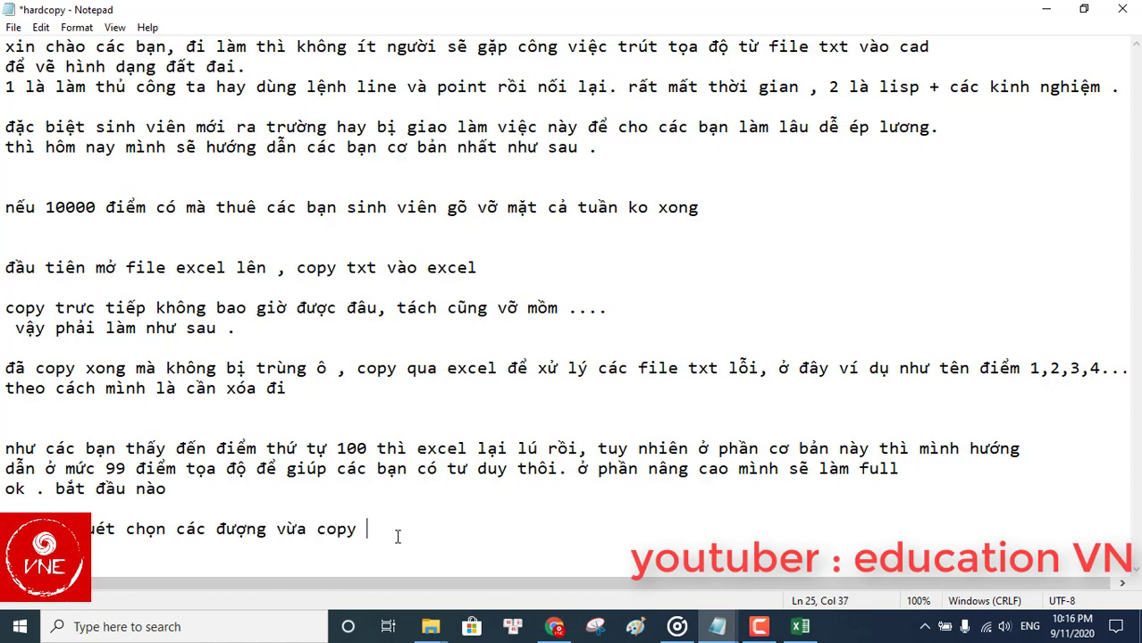
pyautogui.write('vào sang kiểu s')
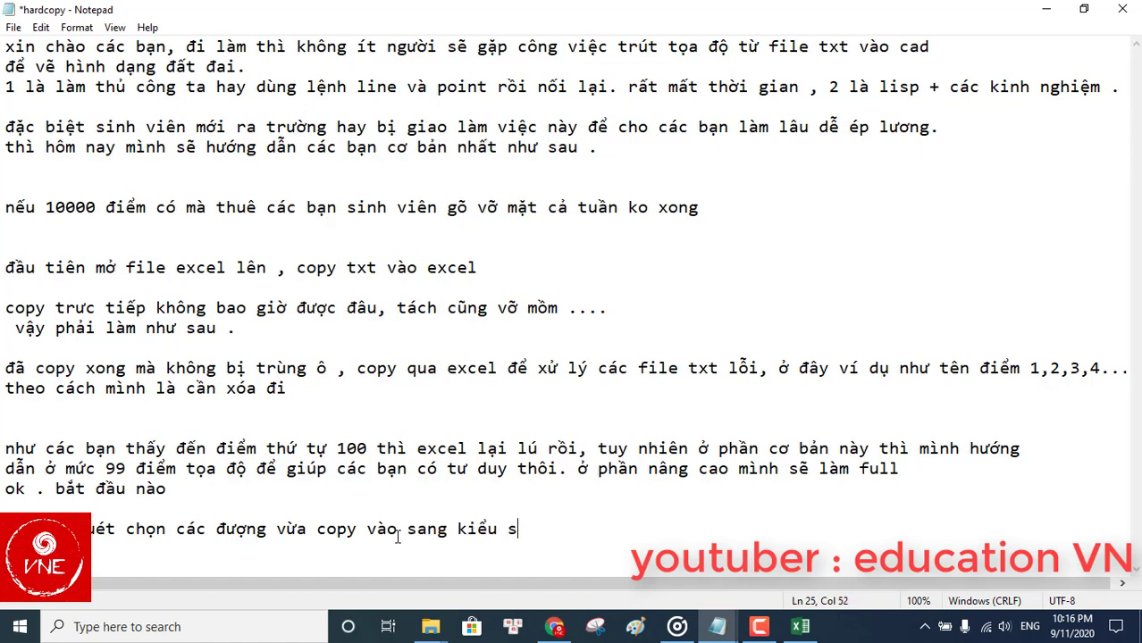
pyautogui.write('ố')
pyautogui.press('Return')
pyautogui.press('Return')
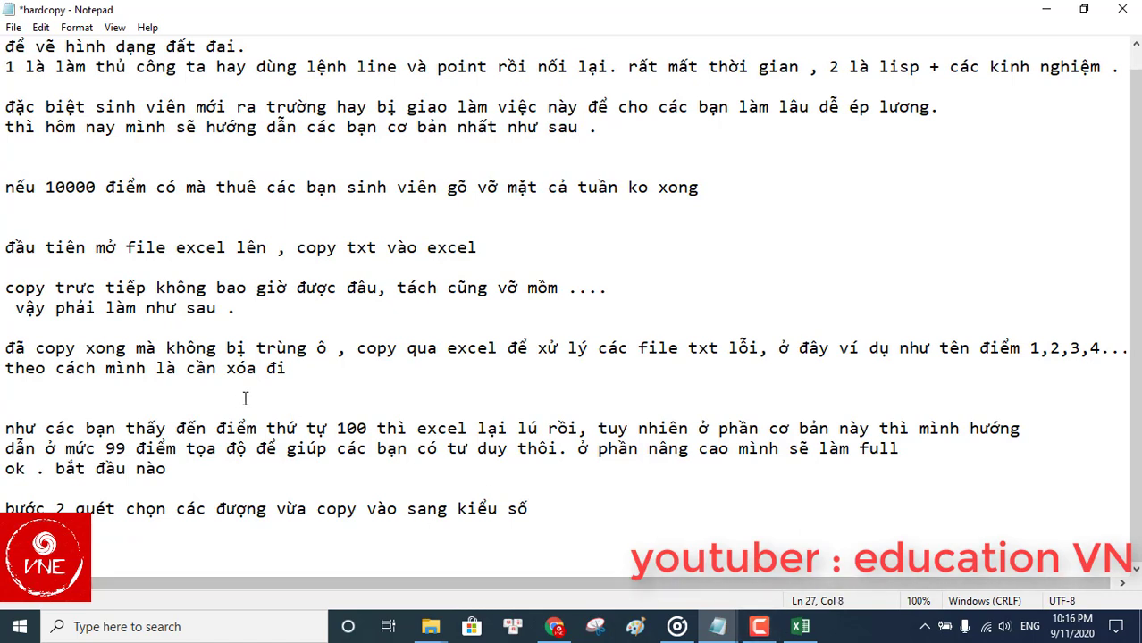
# Step: Write "chia các số đã chọn cho 1000," on the note's new last line and switch back to the Excel workbook
pyautogui.write('chia cá')
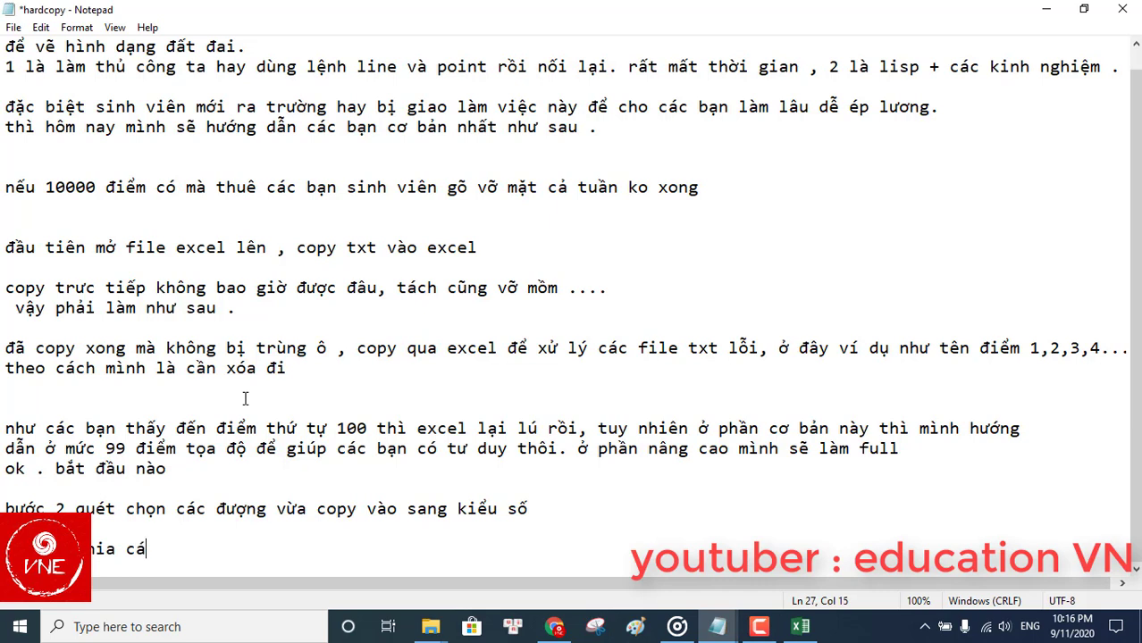
pyautogui.write('c so đac')
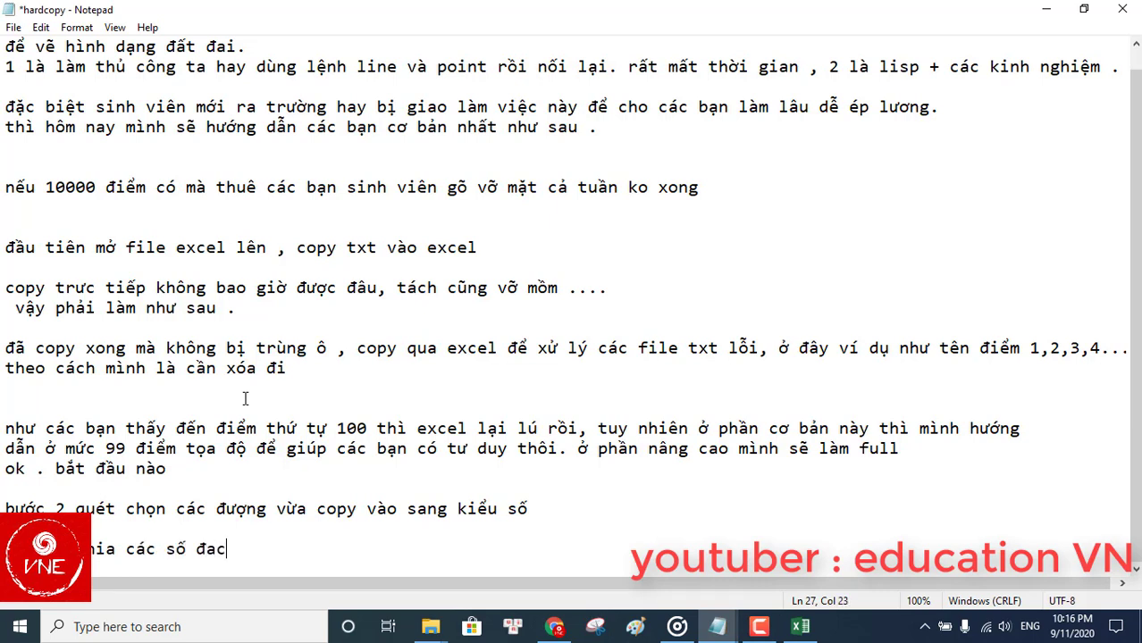
pyautogui.write(' chọn cho 1000')
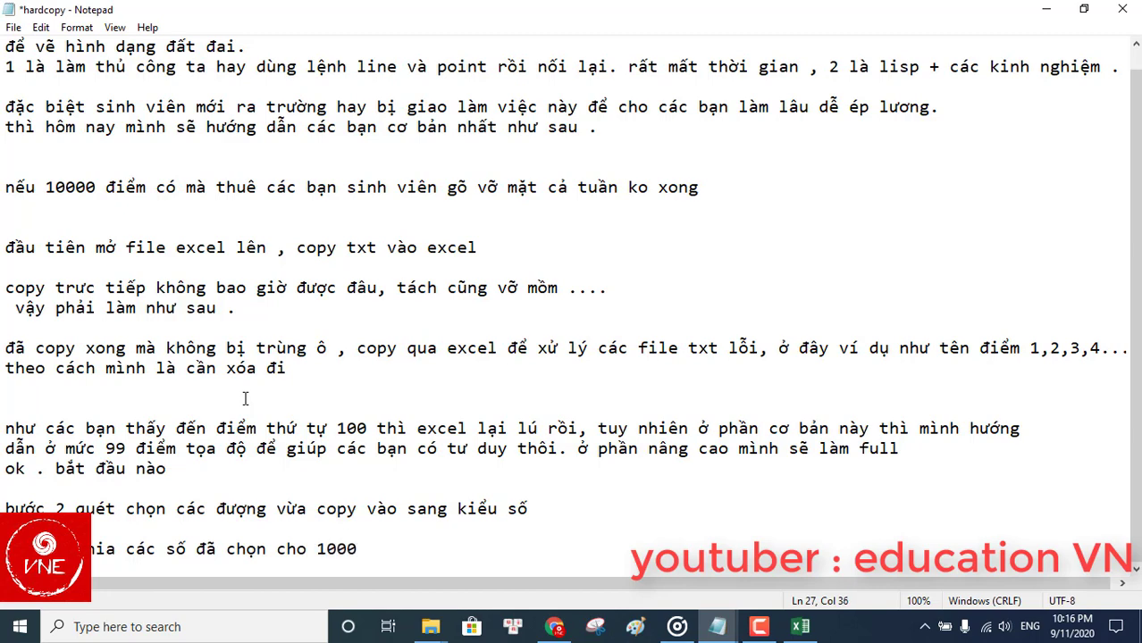
pyautogui.write(',')
pyautogui.click(800, 626)
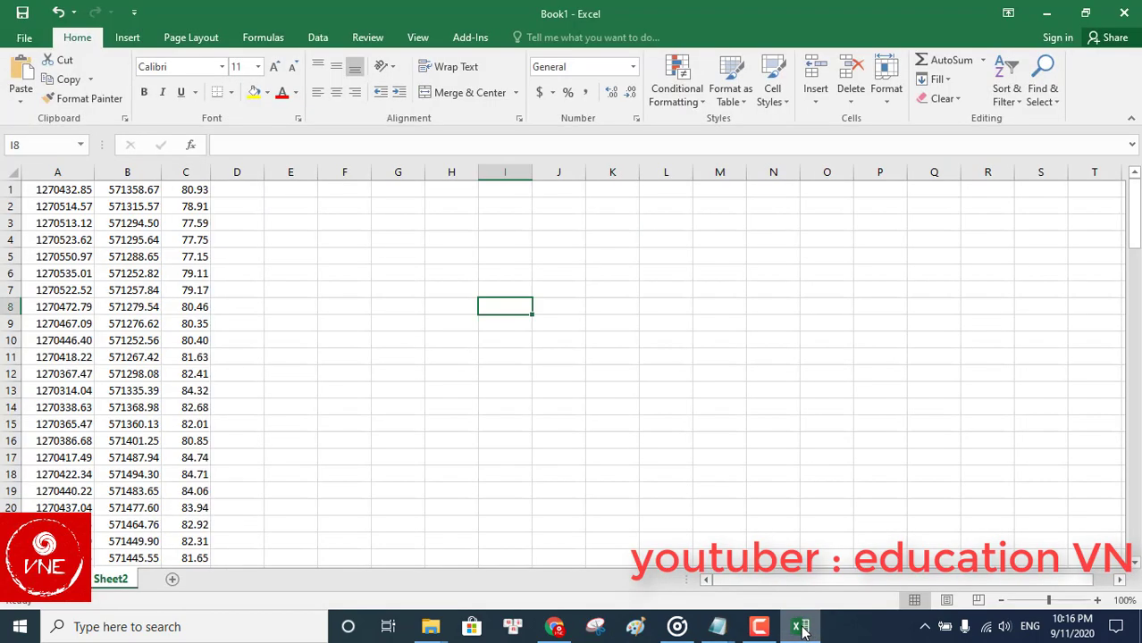
# Step: Try dividing the first coordinate by 1000 with =A1/1000 in cell E1, and undo the entry
pyautogui.click(299, 185)
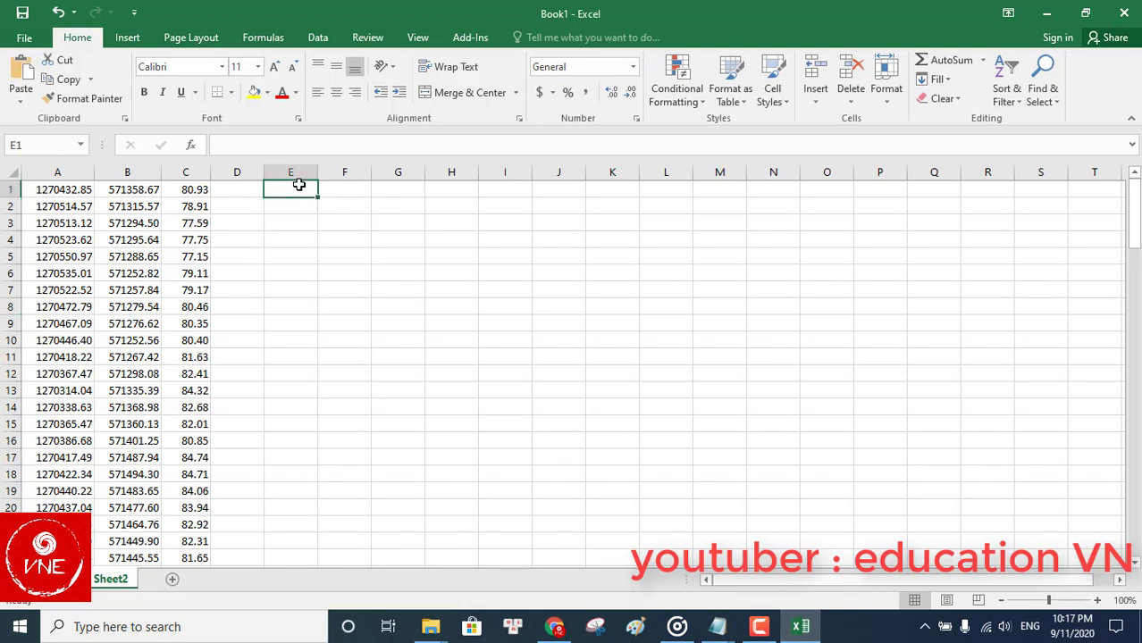
pyautogui.write('=')
pyautogui.click(59, 188)
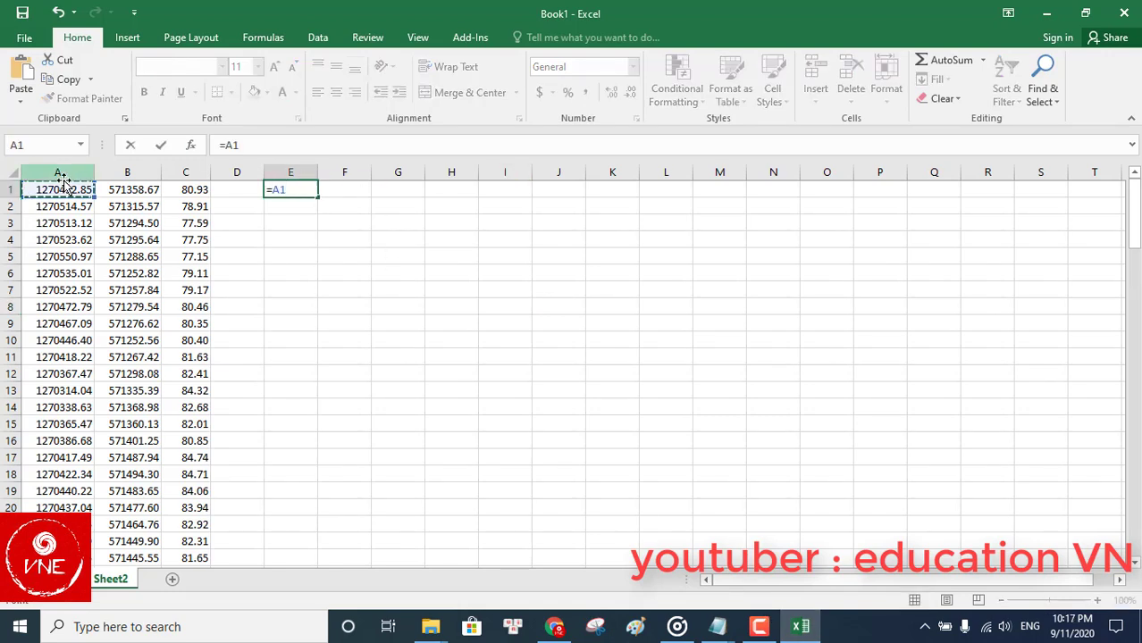
pyautogui.write('/1000')
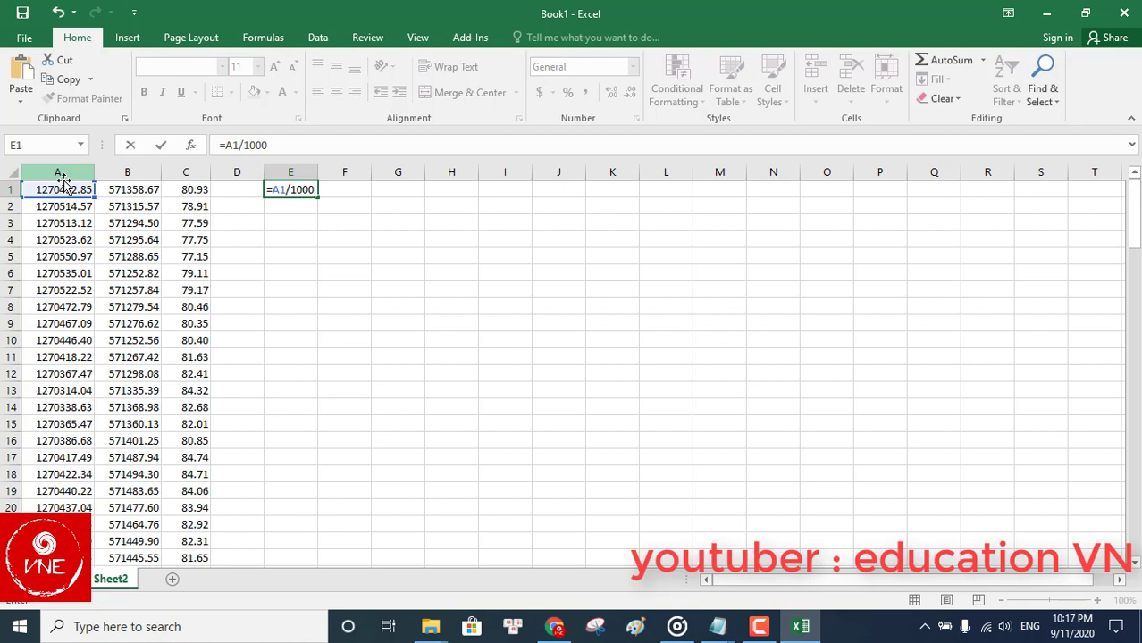
pyautogui.press('Return')
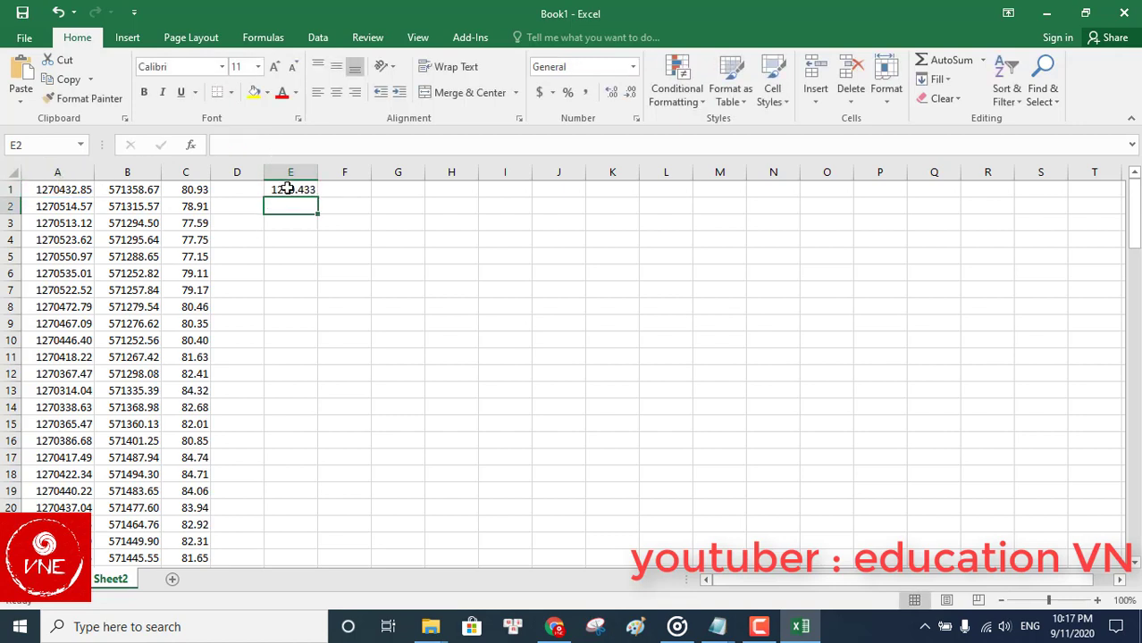
pyautogui.hotkey('ctrl', 'z')
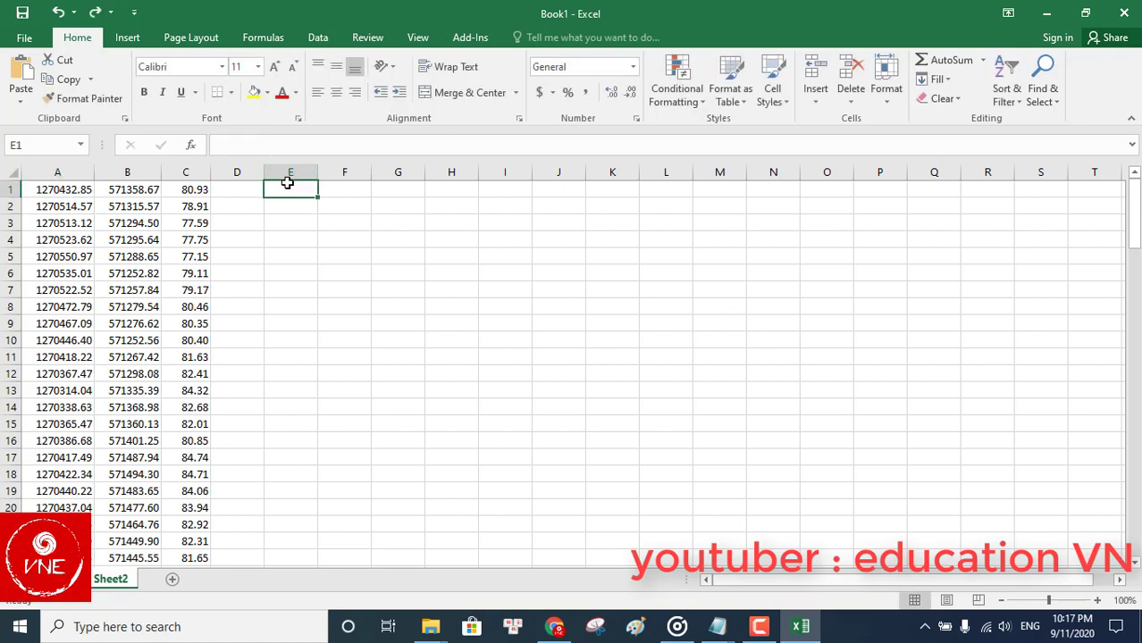
pyautogui.click(272, 209)
pyautogui.click(143, 205)
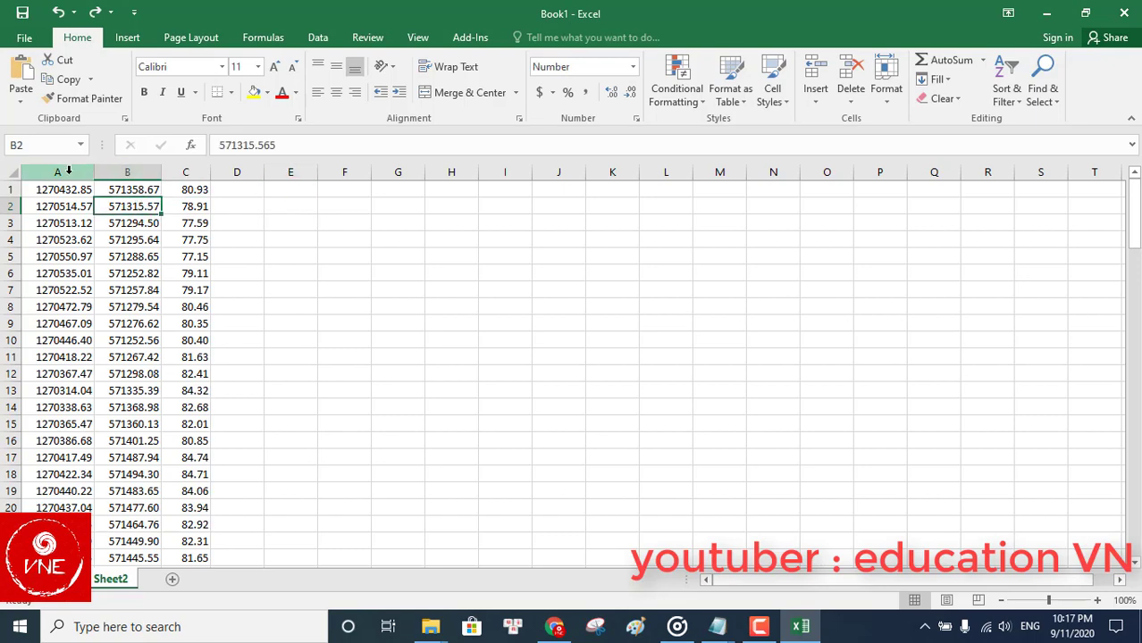
# Step: Set the number format of columns A to C to three decimal places
pyautogui.moveTo(67, 171); pyautogui.dragTo(185, 173)
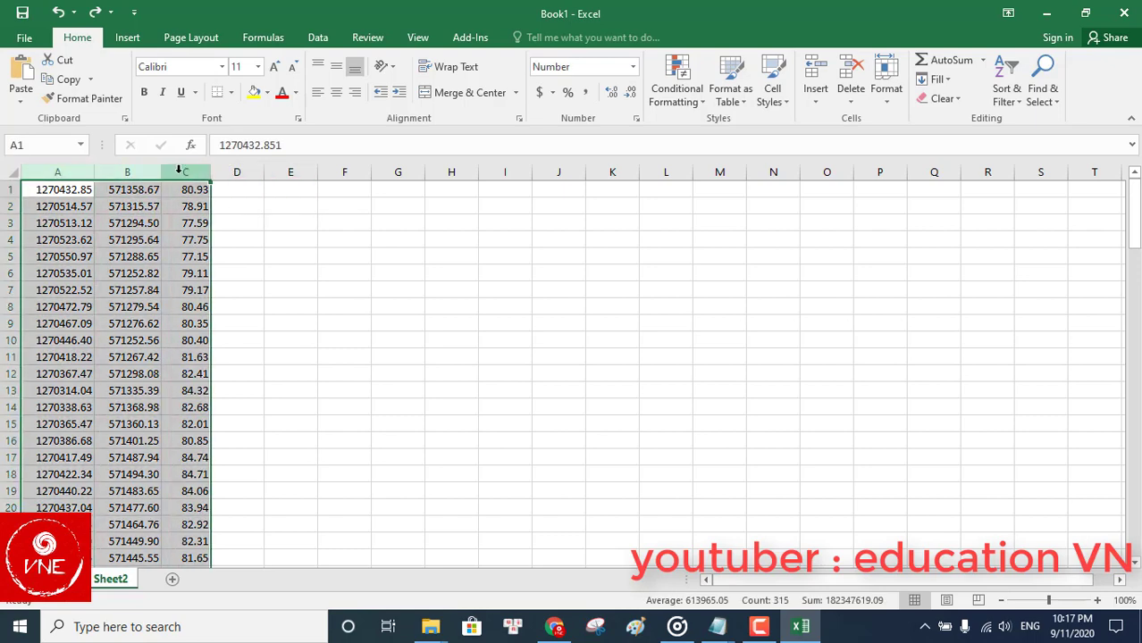
pyautogui.hotkey('ctrl', '1')
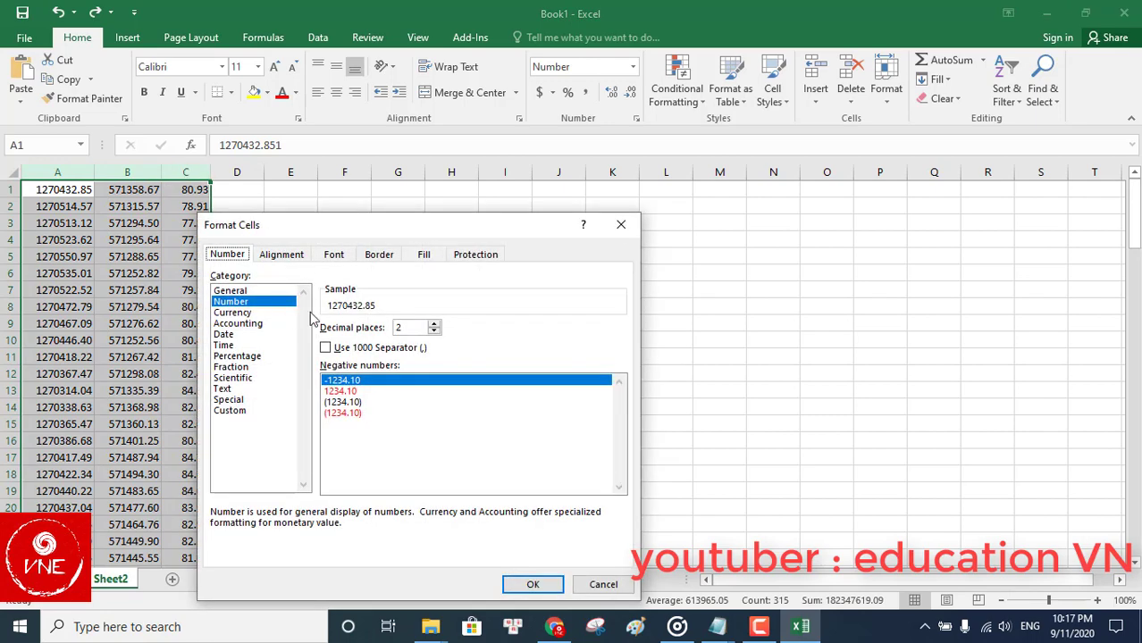
pyautogui.click(435, 326)
pyautogui.click(534, 584)
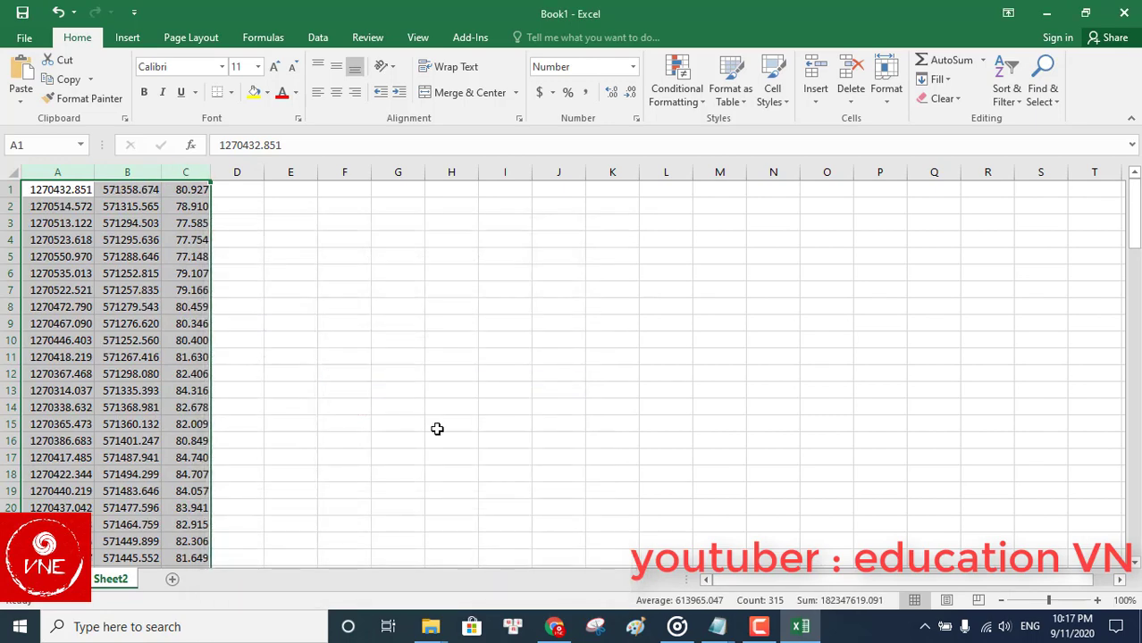
pyautogui.click(438, 426)
pyautogui.click(296, 325)
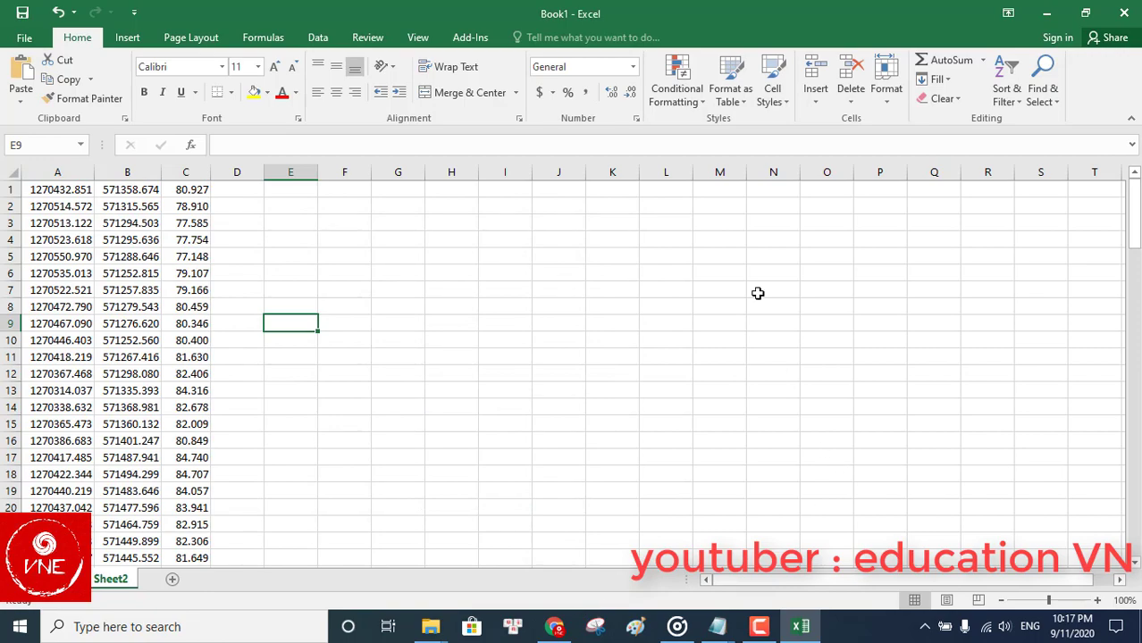
# Step: Switch to the toa do 1 text file and check its first coordinates against the formatted Excel values
pyautogui.click(717, 626)
pyautogui.scroll(10, 148, 40)
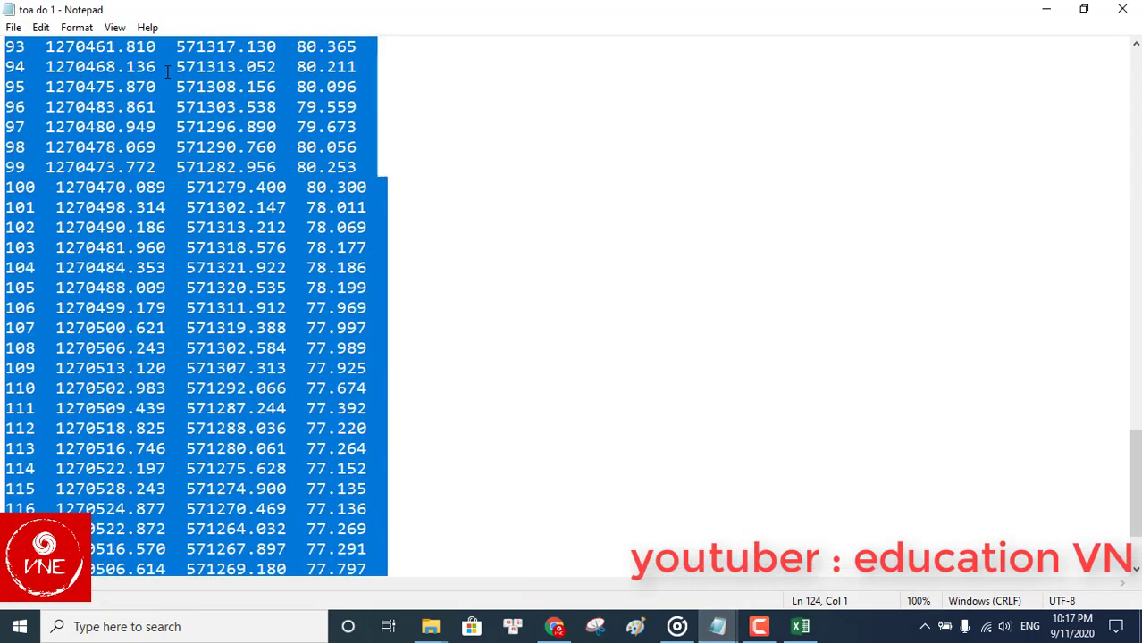
pyautogui.scroll(20, 148, 40)
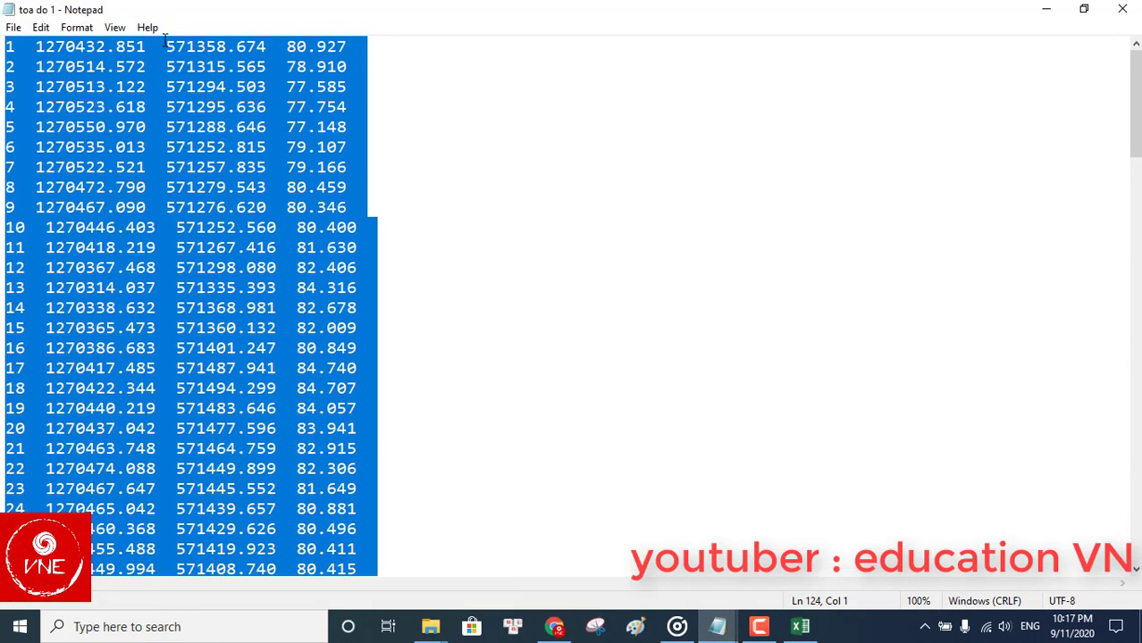
pyautogui.click(166, 86)
pyautogui.click(176, 86)
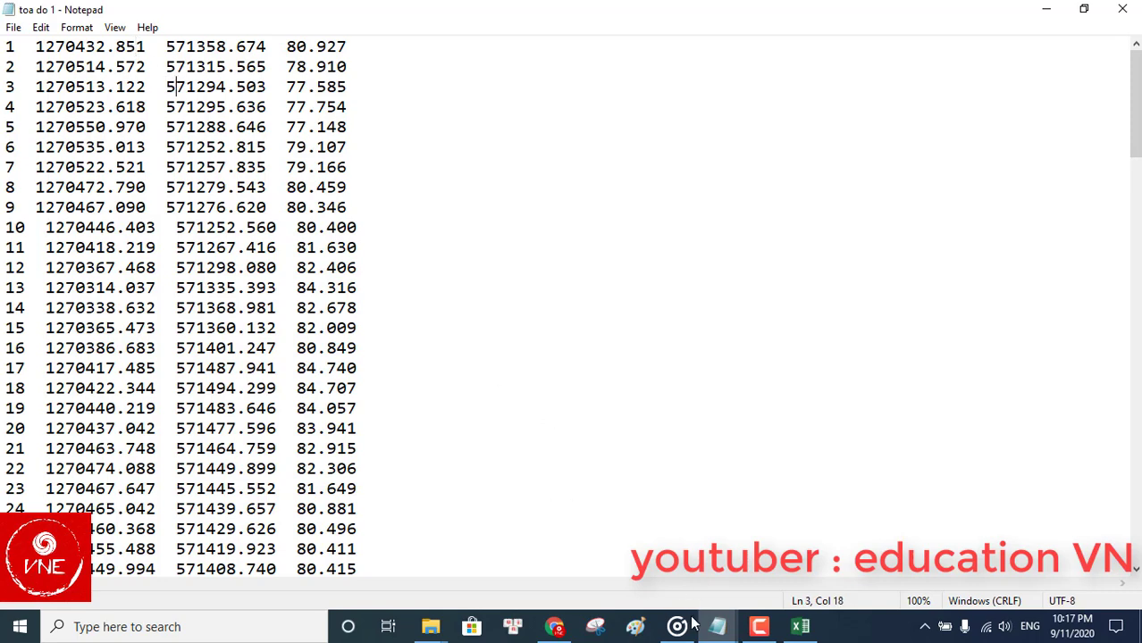
# Step: Extend the hardcopy note's step 3 line with "nếu bạn cài đặt excel dấu , là số đơn vị 1000. còn dấu . thì ok luôn"
pyautogui.moveTo(717, 625)
pyautogui.click(616, 536)
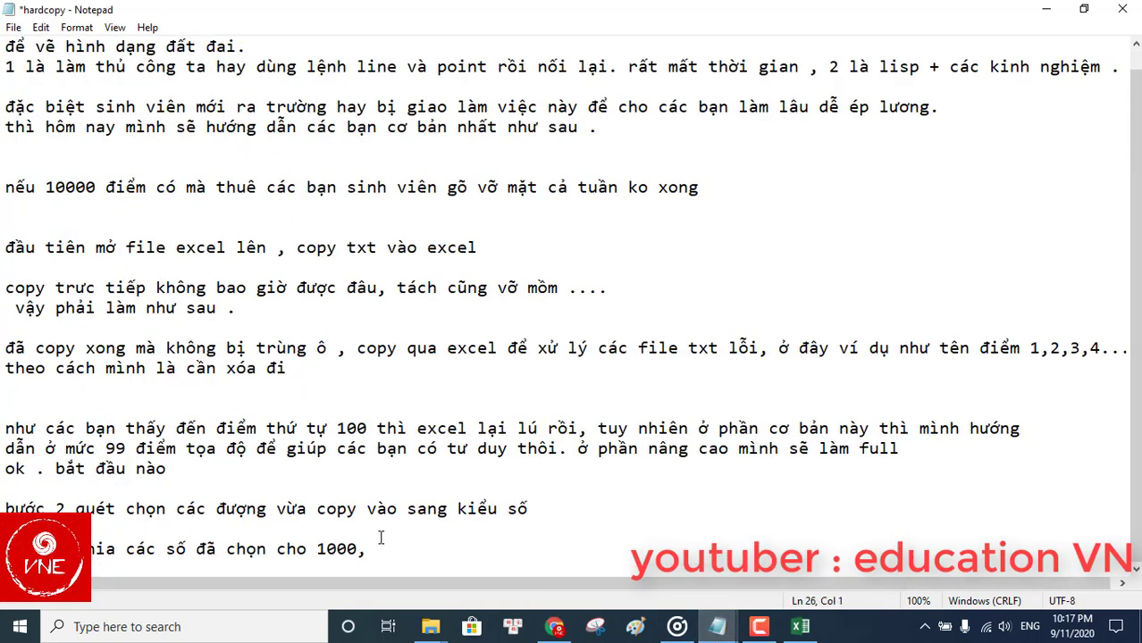
pyautogui.moveTo(79, 550); pyautogui.dragTo(299, 552)
pyautogui.click(404, 552)
pyautogui.press('BackSpace')
pyautogui.press('BackSpace')
pyautogui.press('BackSpace')
pyautogui.press('BackSpace')
pyautogui.press('BackSpace')
pyautogui.press('BackSpace')
pyautogui.press('BackSpace')
pyautogui.press('BackSpace')
pyautogui.press('BackSpace')
pyautogui.press('BackSpace')
pyautogui.press('BackSpace')
pyautogui.press('BackSpace')
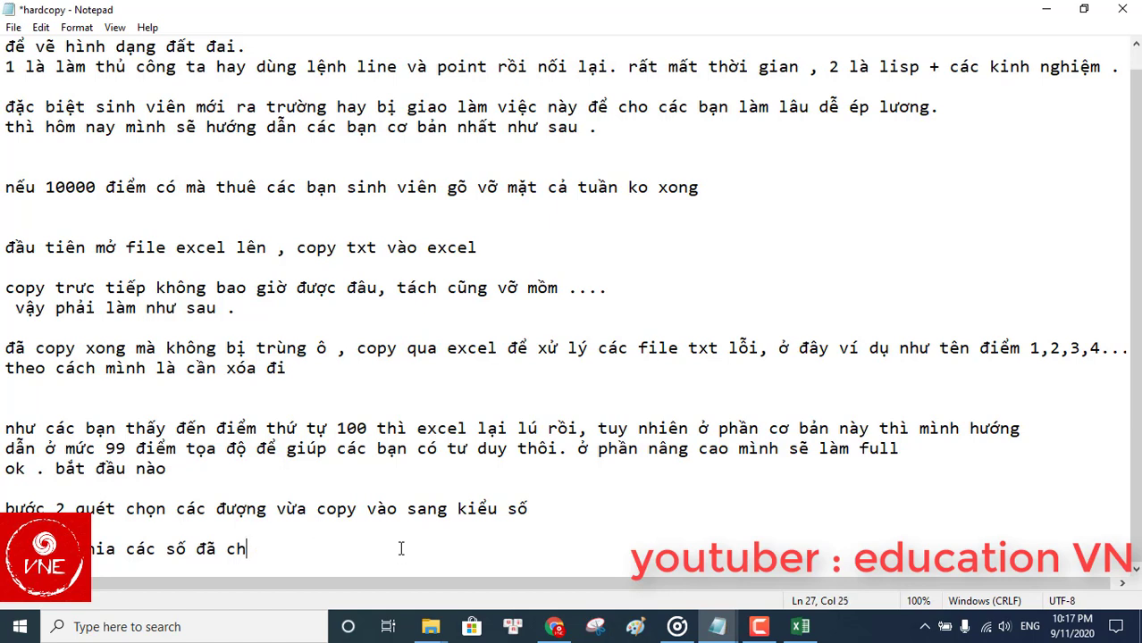
pyautogui.write('ọn cho 1')
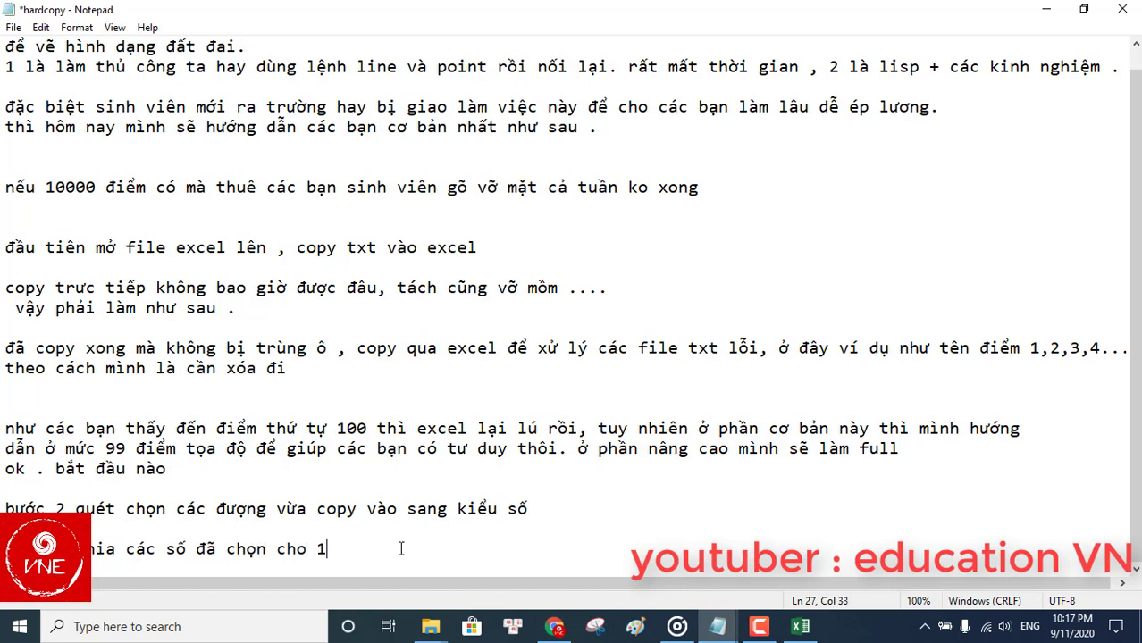
pyautogui.write('000 ne')
pyautogui.write('u bạn ca')
pyautogui.write(' đ')
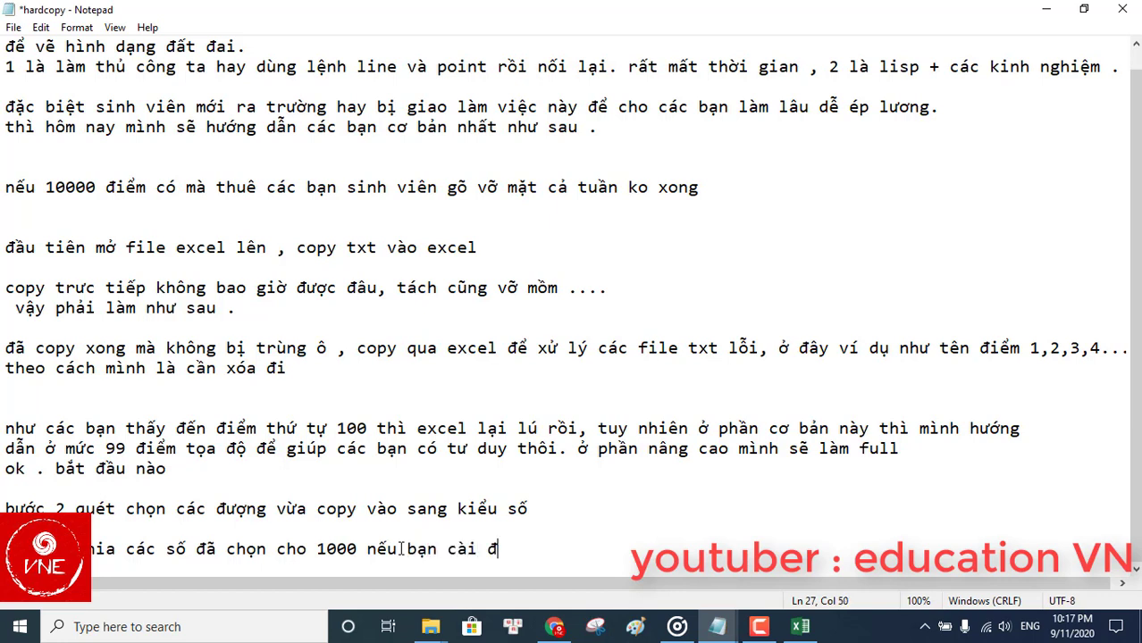
pyautogui.write('ặt excel dấu . là')
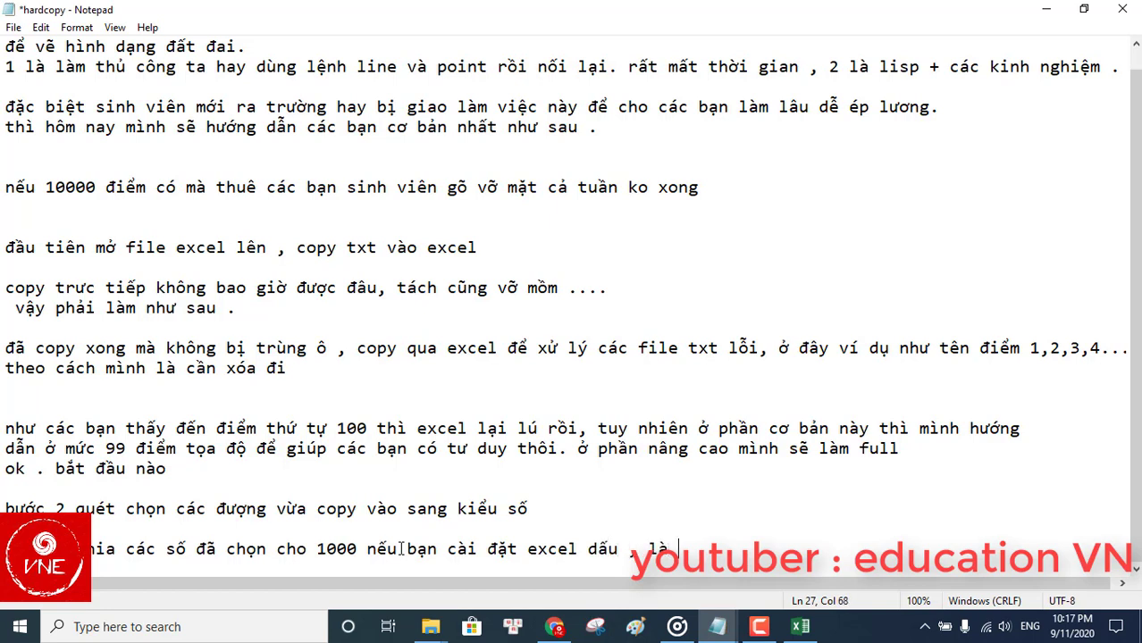
pyautogui.write('số đơn vị 1000. còn')
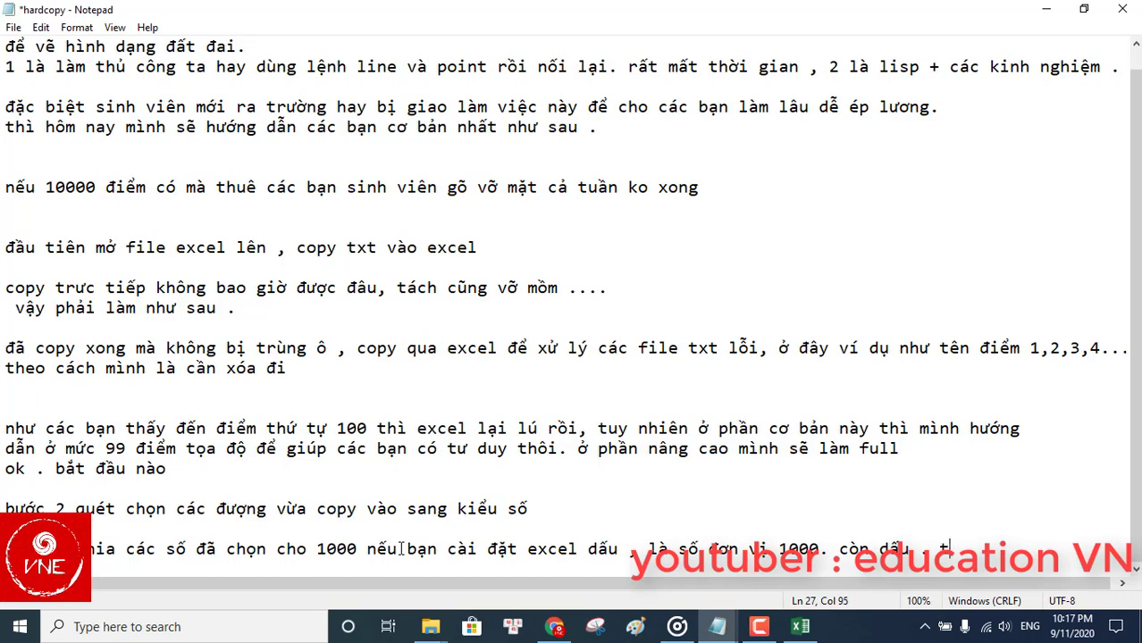
pyautogui.write(' dấu . thì ok luôn')
pyautogui.press('Return')
pyautogui.press('Return')
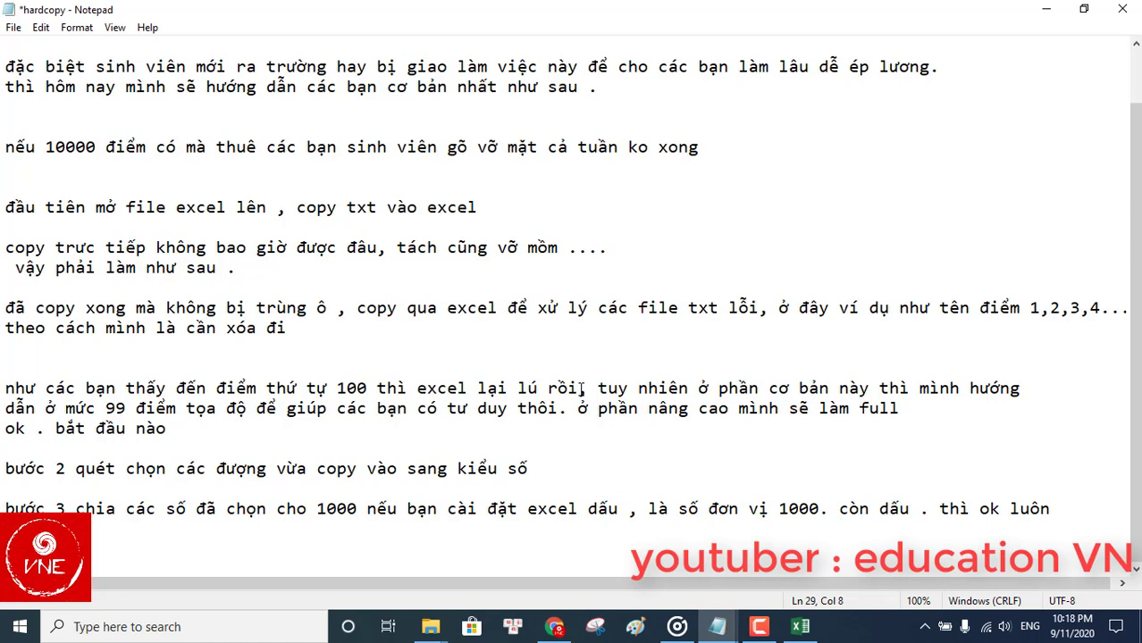
# Step: Add the line "ctrl + 1 cho number về 3 số để giống txt ." to the hardcopy note
pyautogui.write('cho number về ')
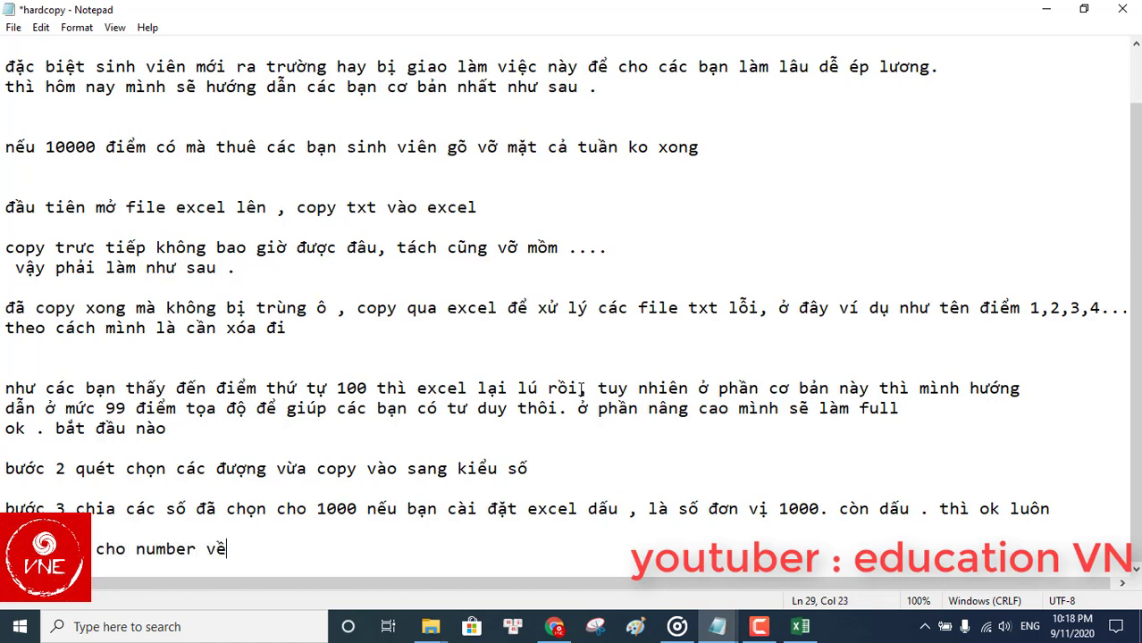
pyautogui.write('3 số để giớ')
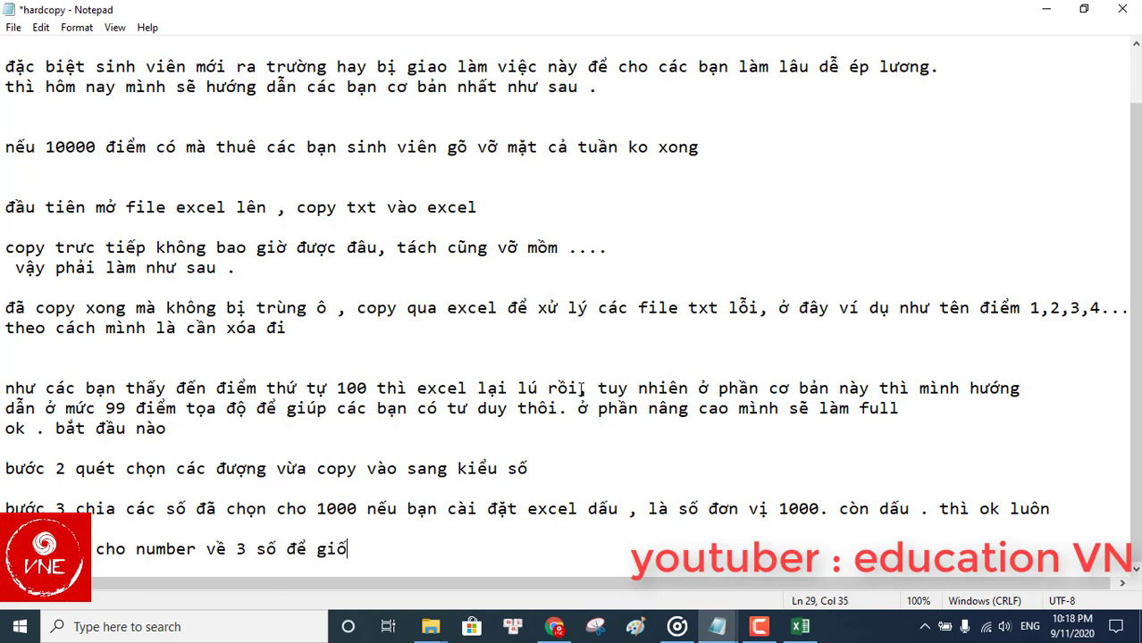
pyautogui.press('BackSpace')
pyautogui.write('ống txt .')
pyautogui.press('Return')
pyautogui.press('Return')
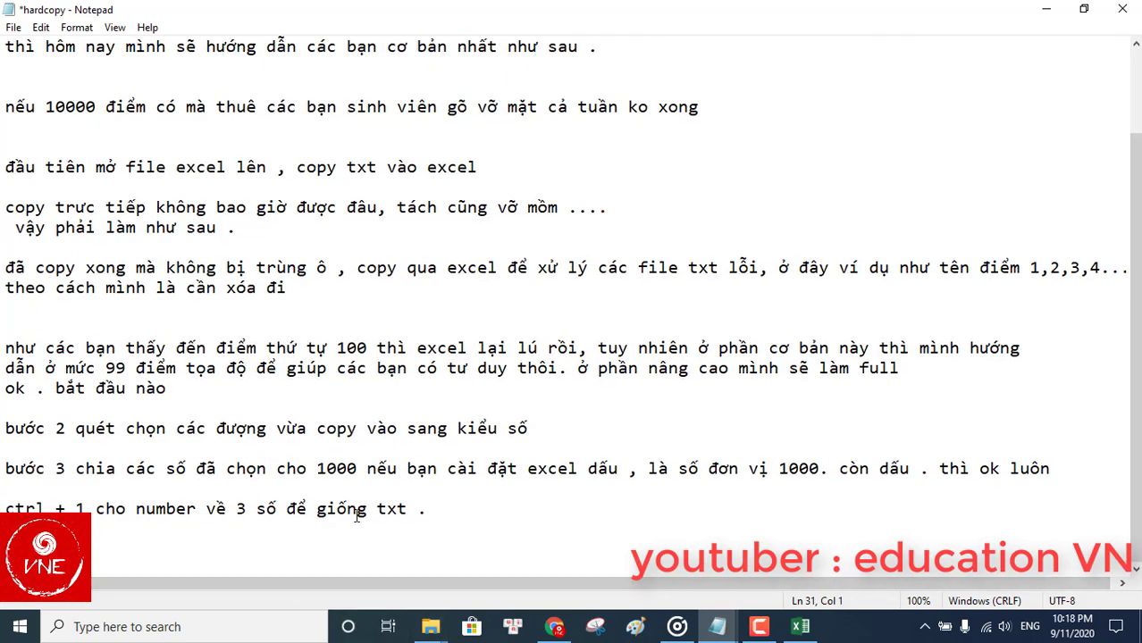
# Step: Switch to the Excel workbook and reapply the Number format with 3 decimal places to columns A to C
pyautogui.click(799, 626)
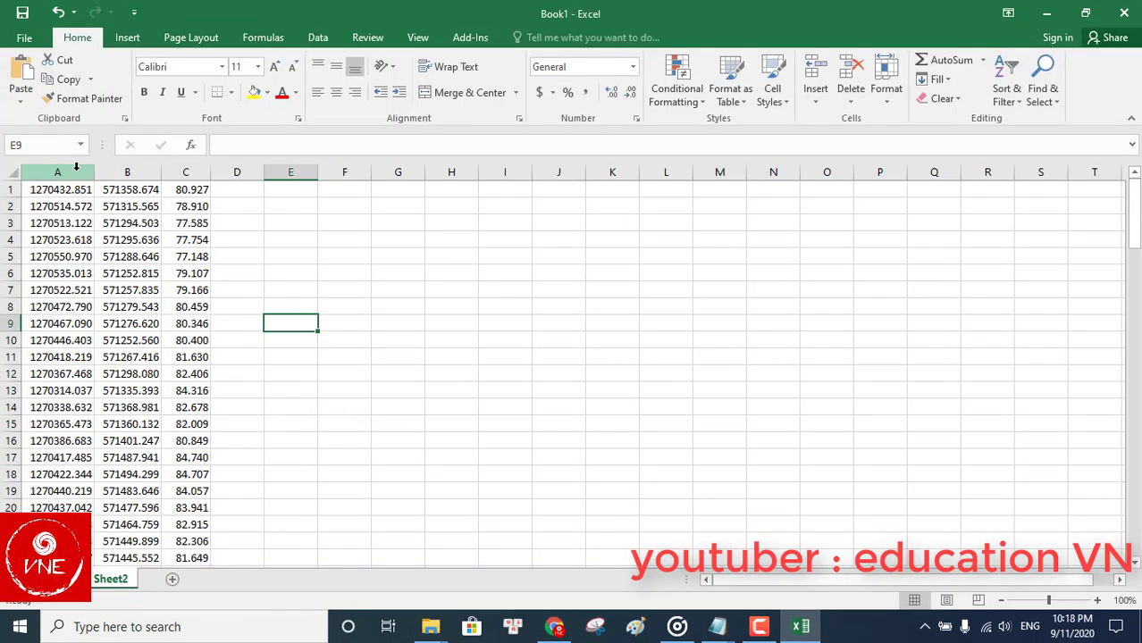
pyautogui.moveTo(79, 173); pyautogui.dragTo(169, 173)
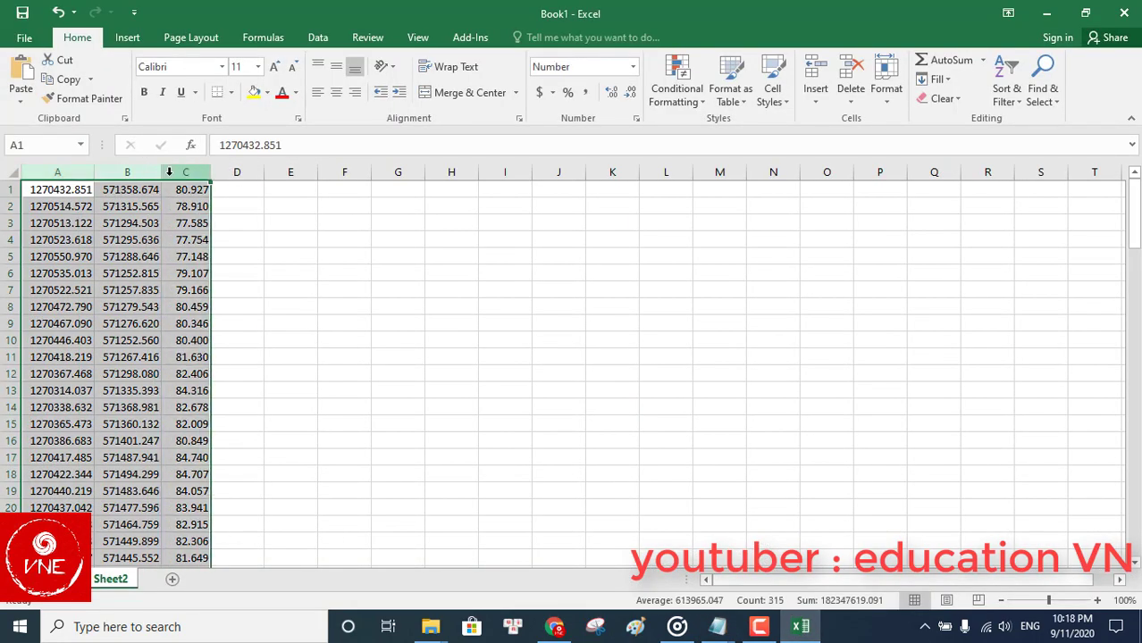
pyautogui.hotkey('ctrl', '1')
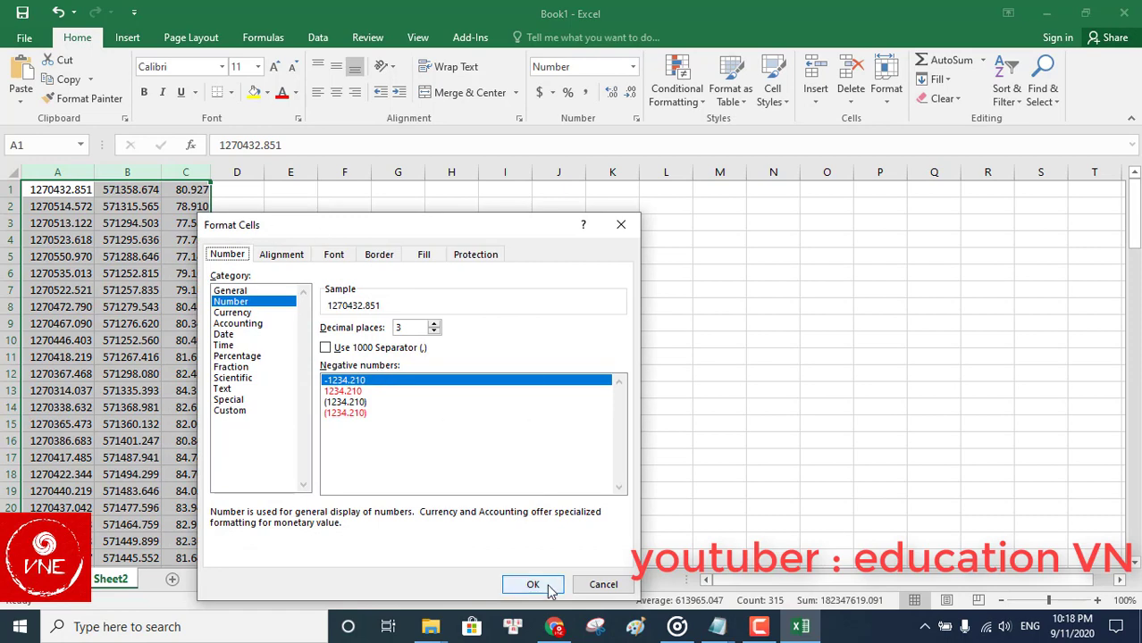
pyautogui.click(532, 584)
pyautogui.click(398, 404)
pyautogui.click(234, 306)
pyautogui.scroll(-2, 218, 369)
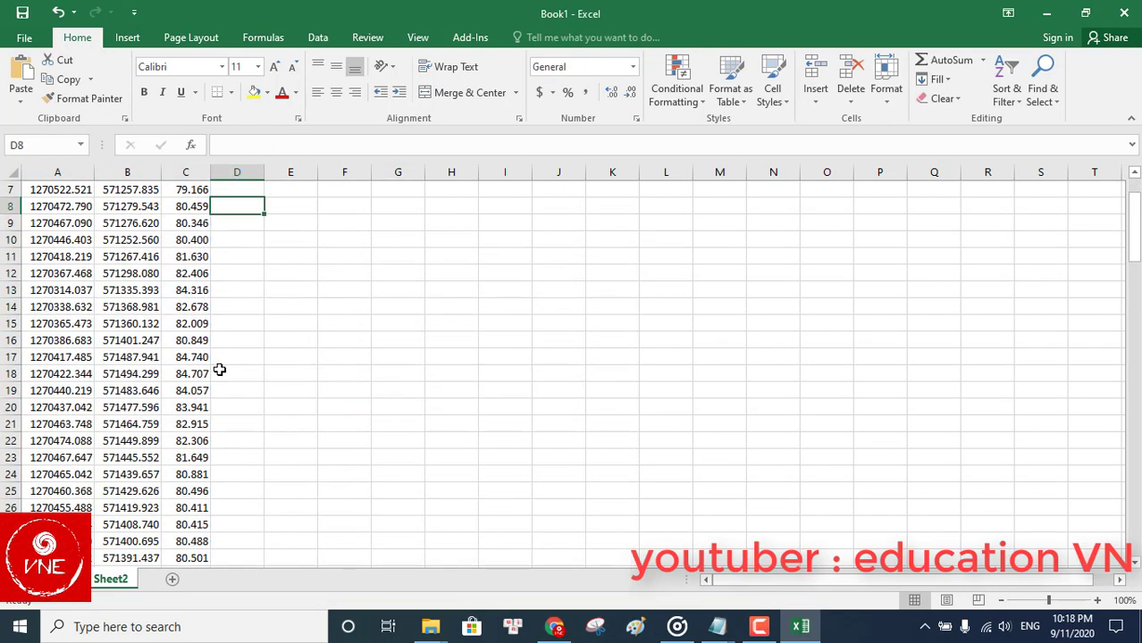
pyautogui.scroll(2, 218, 369)
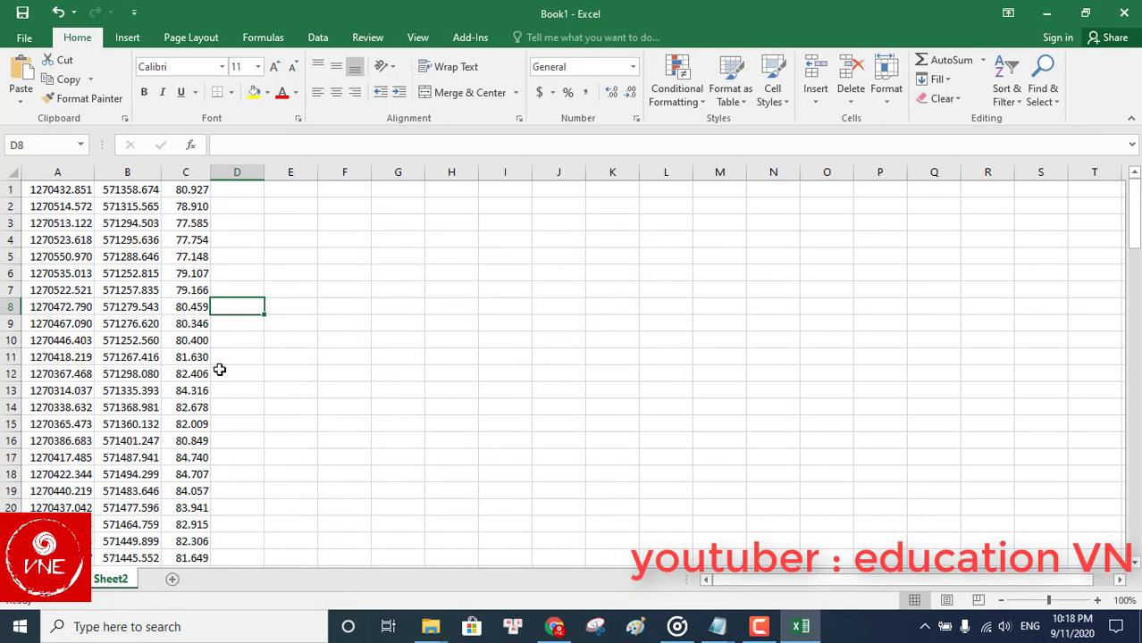
# Step: Start saving a copy of the workbook in the nghich folder, named Book3 with the Unicode Text file type
pyautogui.click(27, 38)
pyautogui.click(63, 206)
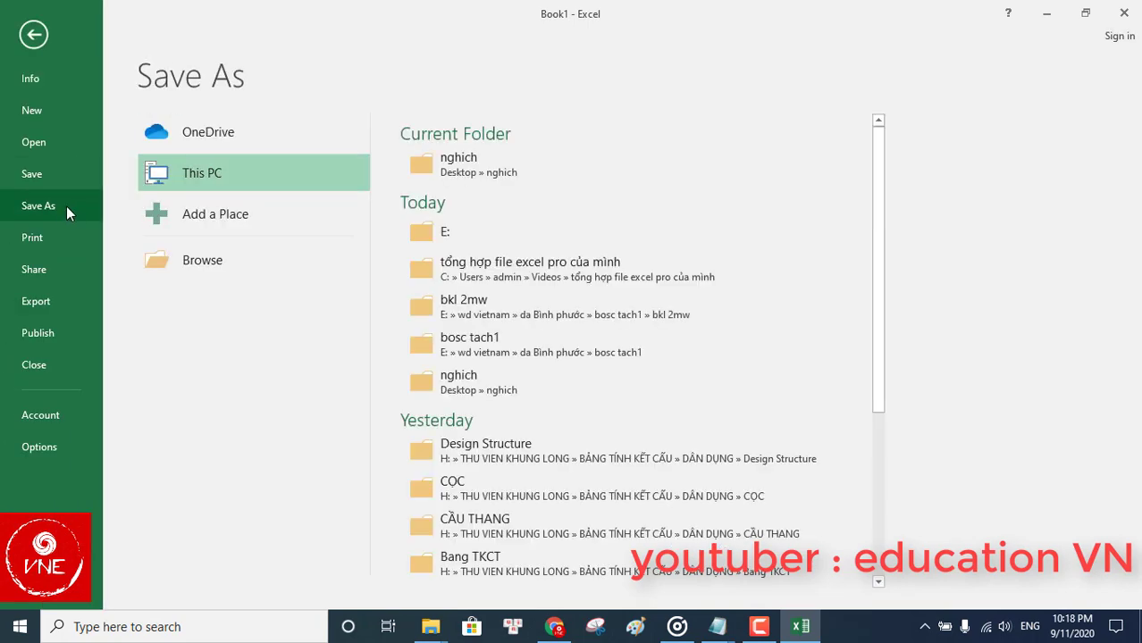
pyautogui.click(472, 170)
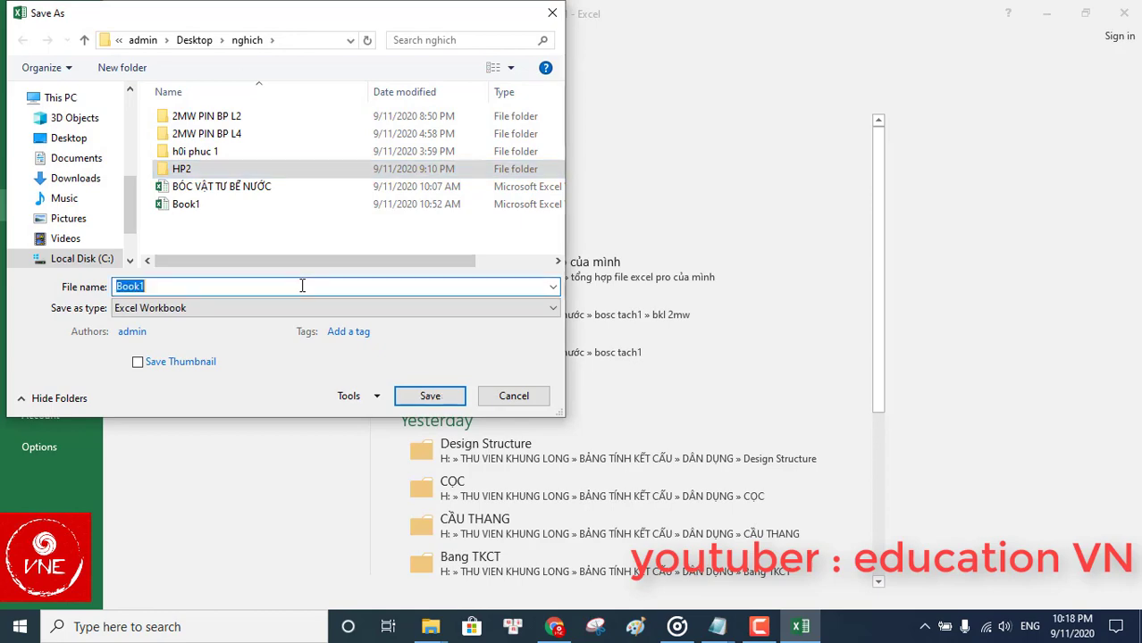
pyautogui.click(302, 286)
pyautogui.press('BackSpace')
pyautogui.write('3')
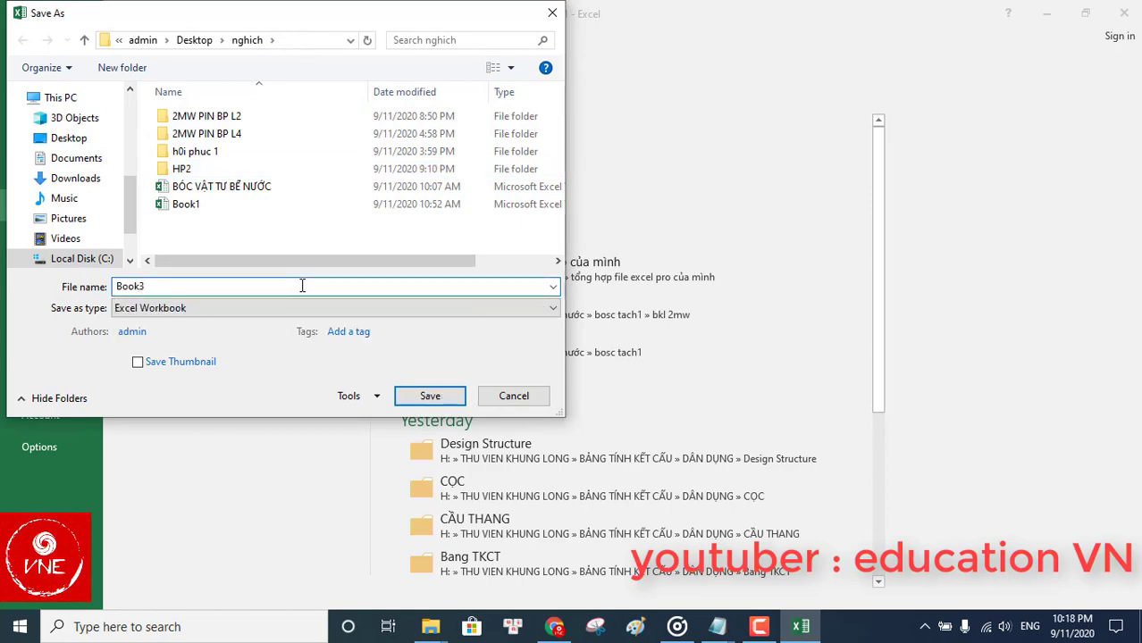
pyautogui.click(259, 307)
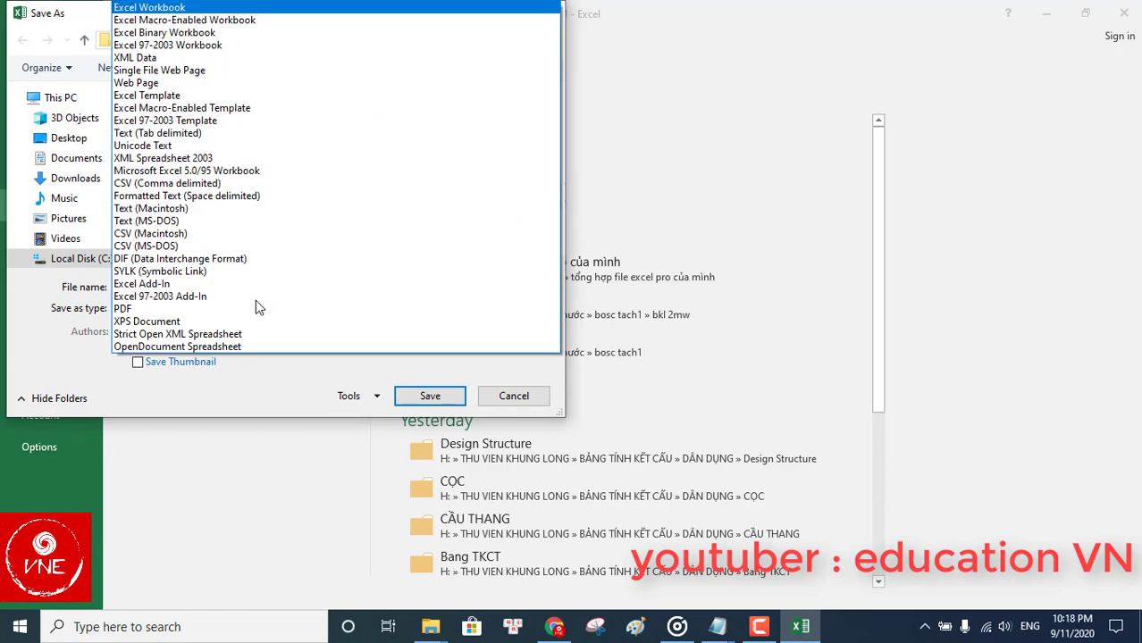
pyautogui.click(183, 149)
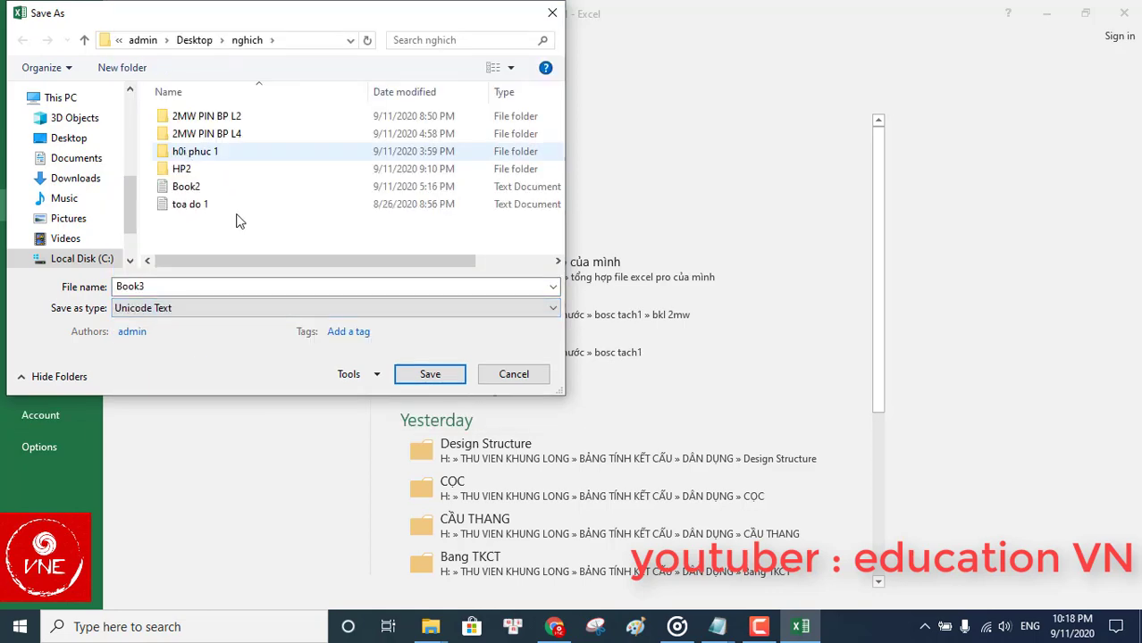
# Step: Switch to the hardcopy note in Notepad and add the line "nhớ lưu dạng text nhé"
pyautogui.moveTo(731, 630)
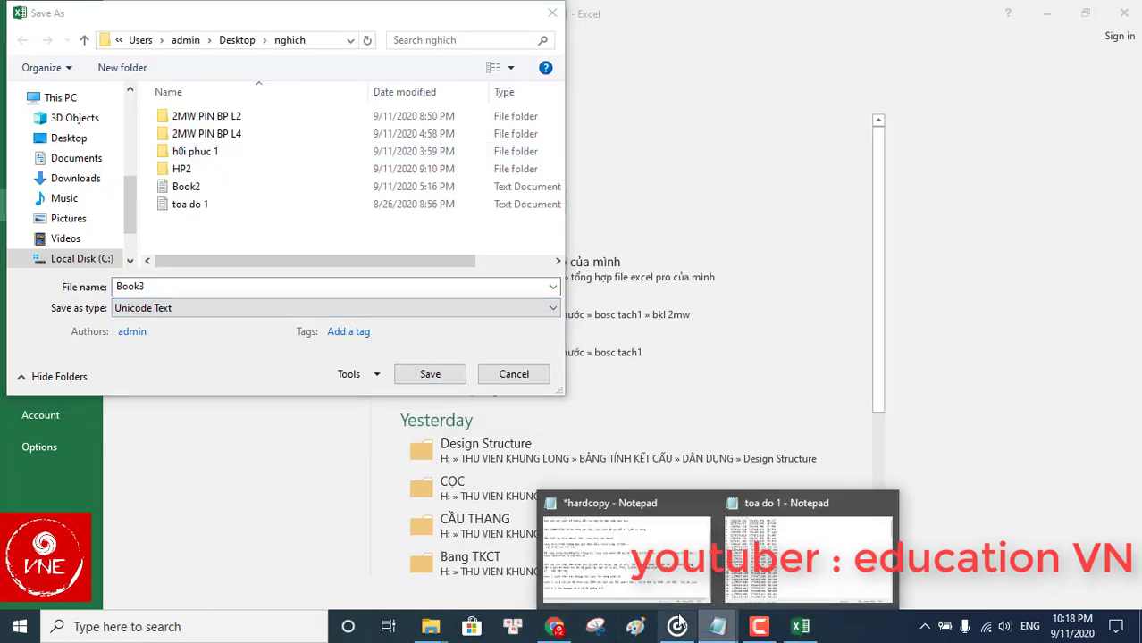
pyautogui.click(803, 583)
pyautogui.click(625, 563)
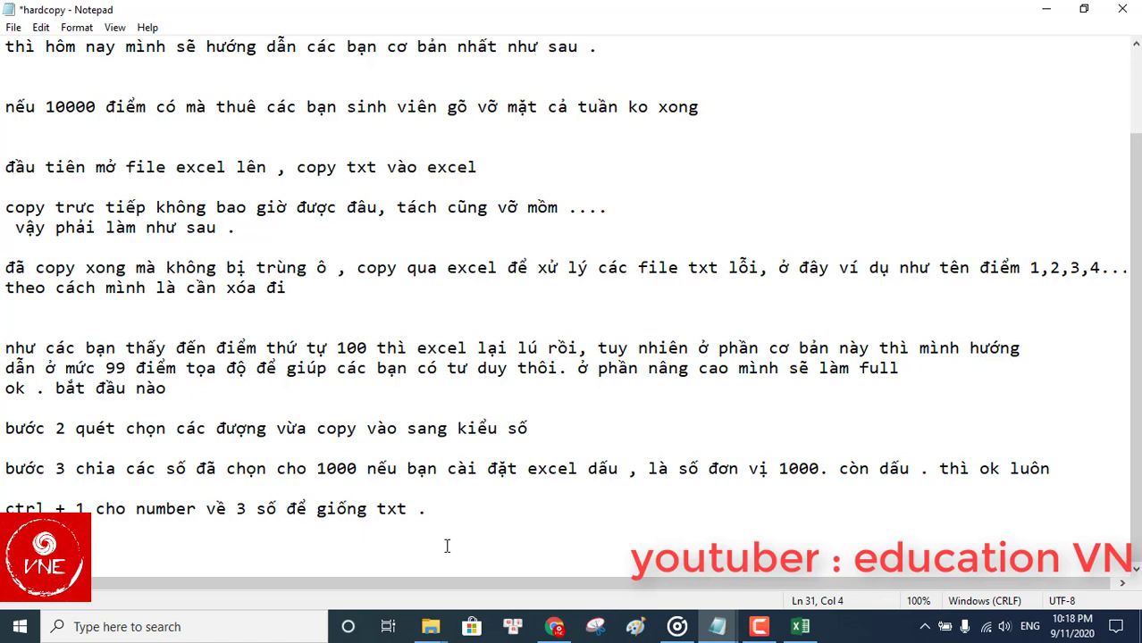
pyautogui.write('dạng têtx')
pyautogui.press('BackSpace')
pyautogui.press('BackSpace')
pyautogui.press('BackSpace')
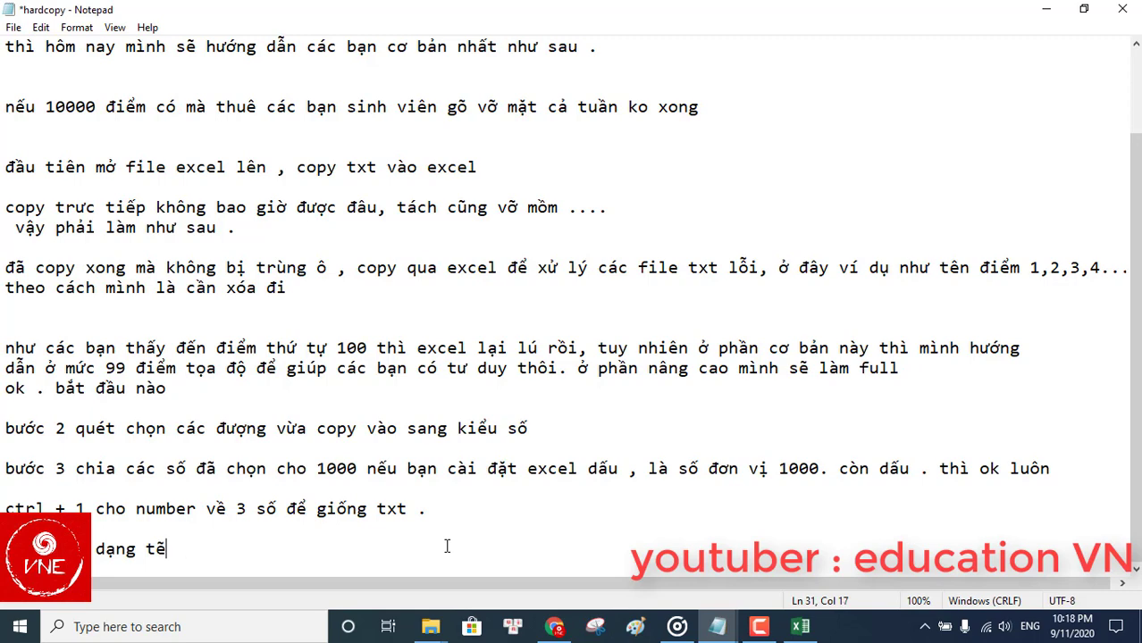
pyautogui.write('ext nhé')
pyautogui.press('Return')
pyautogui.press('Return')
pyautogui.press('Return')
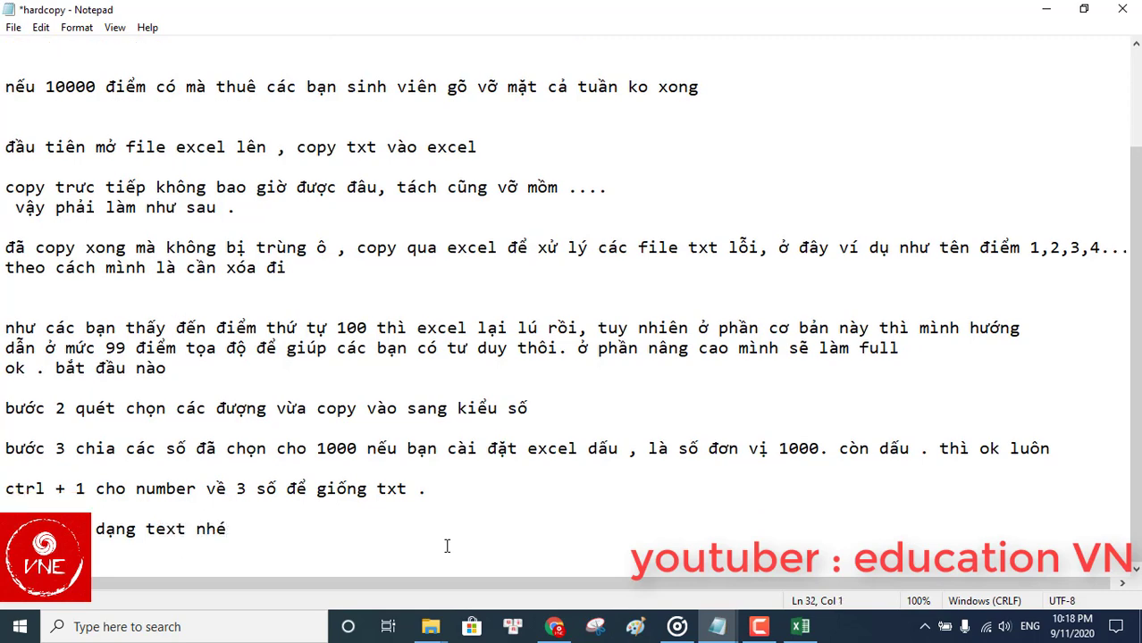
# Step: Return to Excel's pending save dialog and save the Book3 Unicode Text file
pyautogui.click(717, 626)
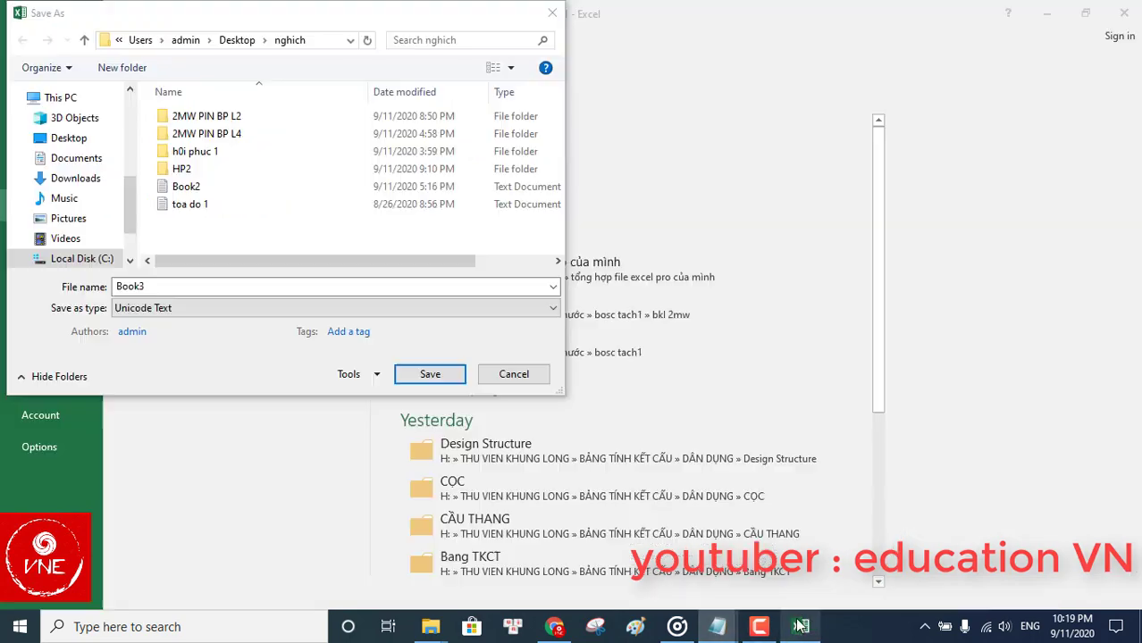
pyautogui.click(801, 628)
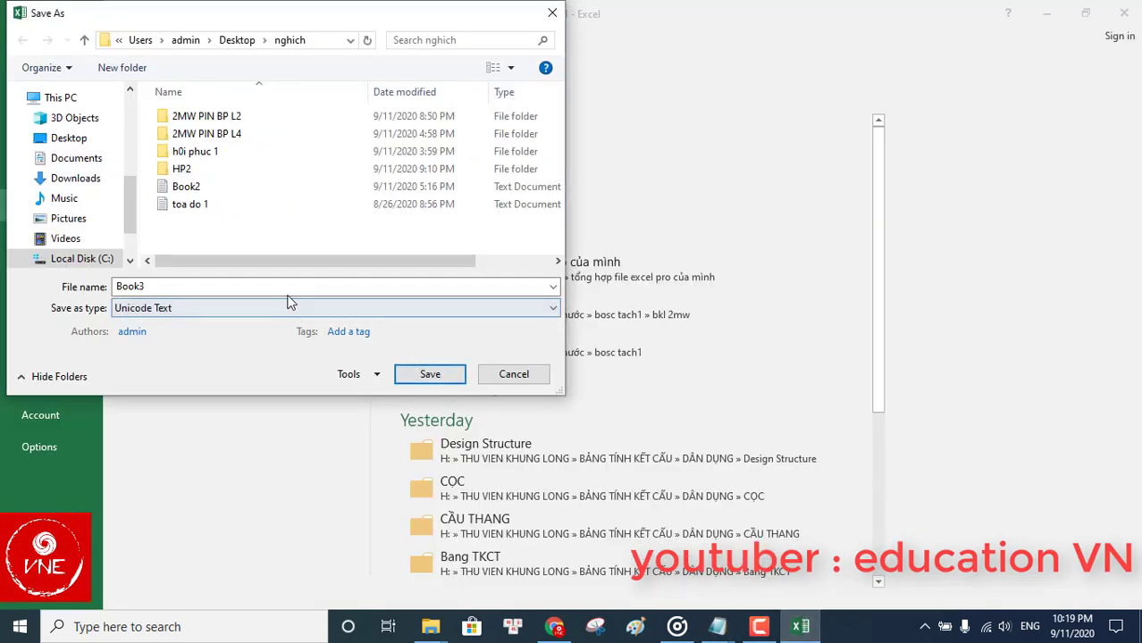
pyautogui.click(431, 376)
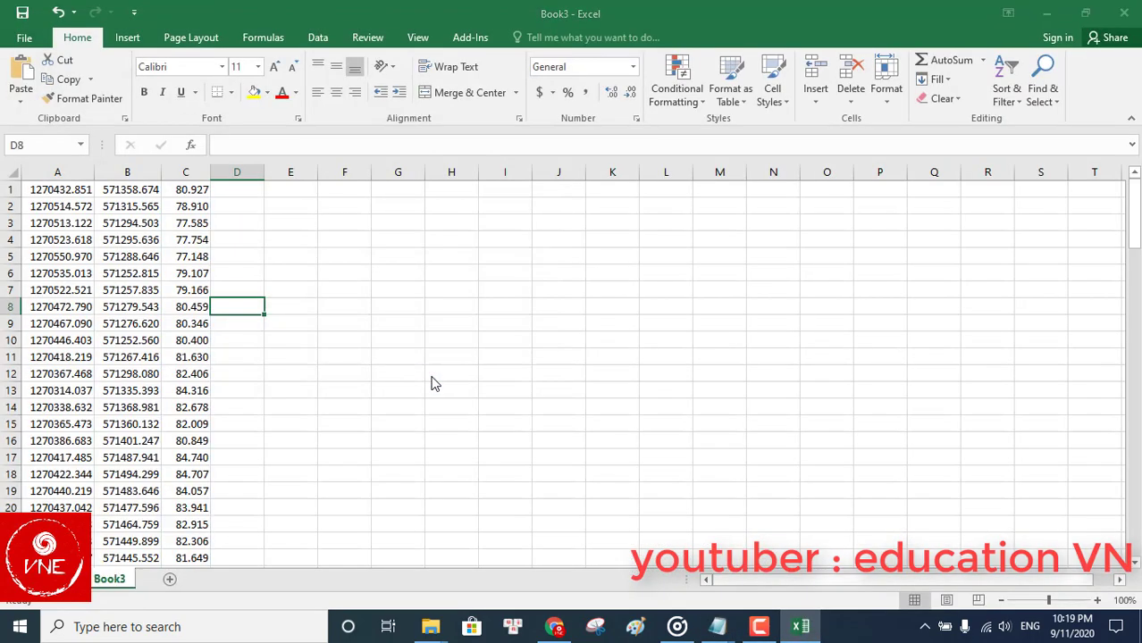
pyautogui.click(505, 367)
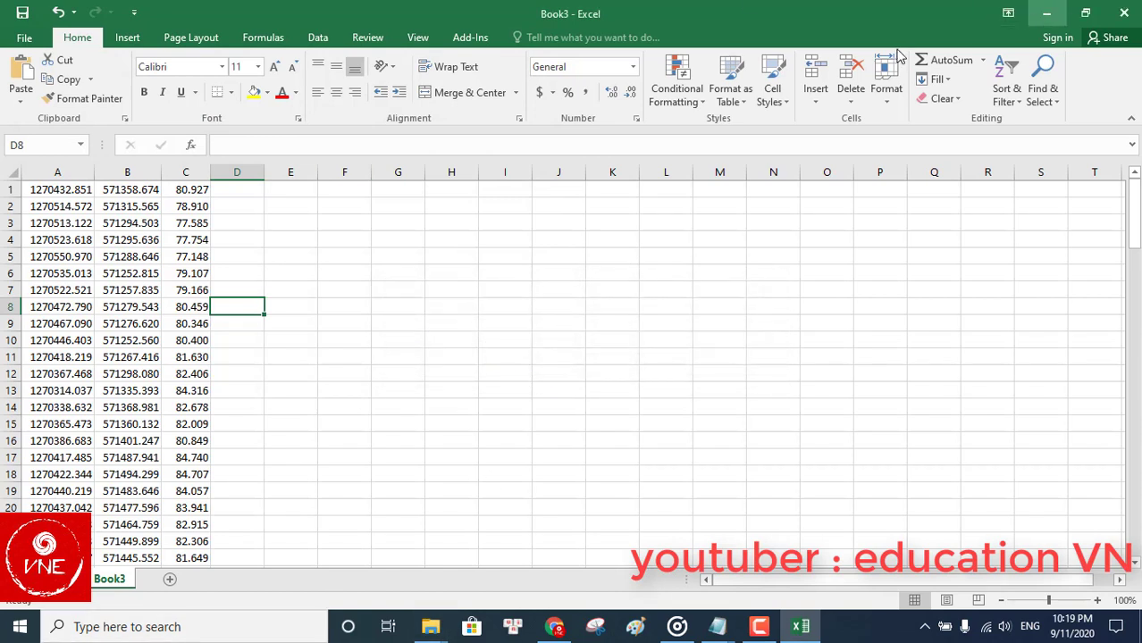
# Step: Close Book3 in Excel, cancelling the repeated save and discarding further changes
pyautogui.click(1124, 13)
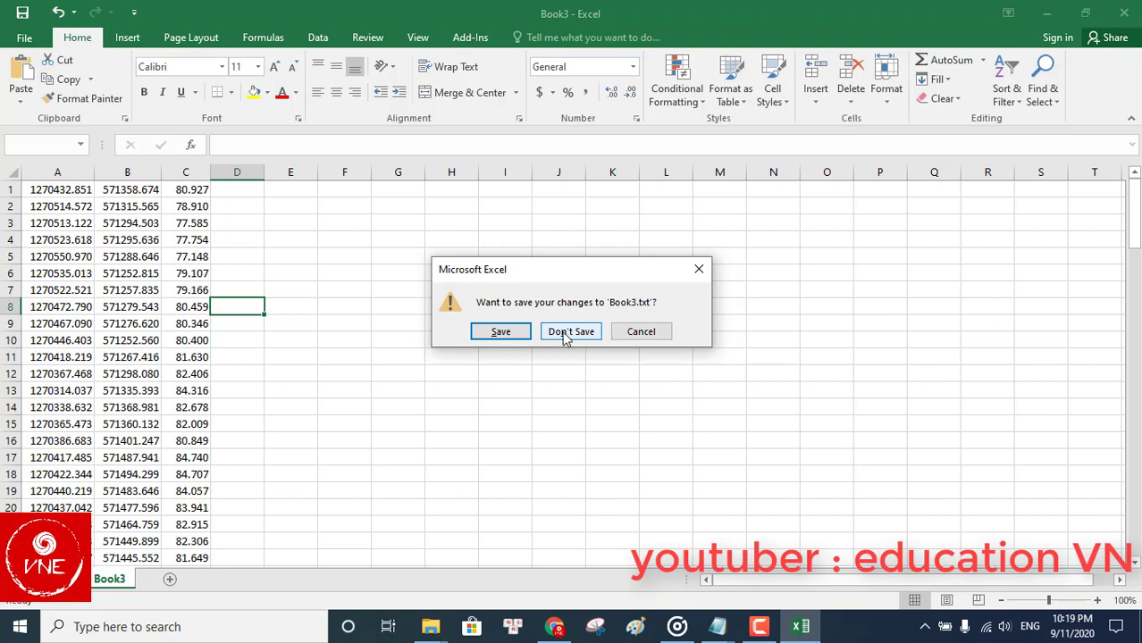
pyautogui.click(500, 331)
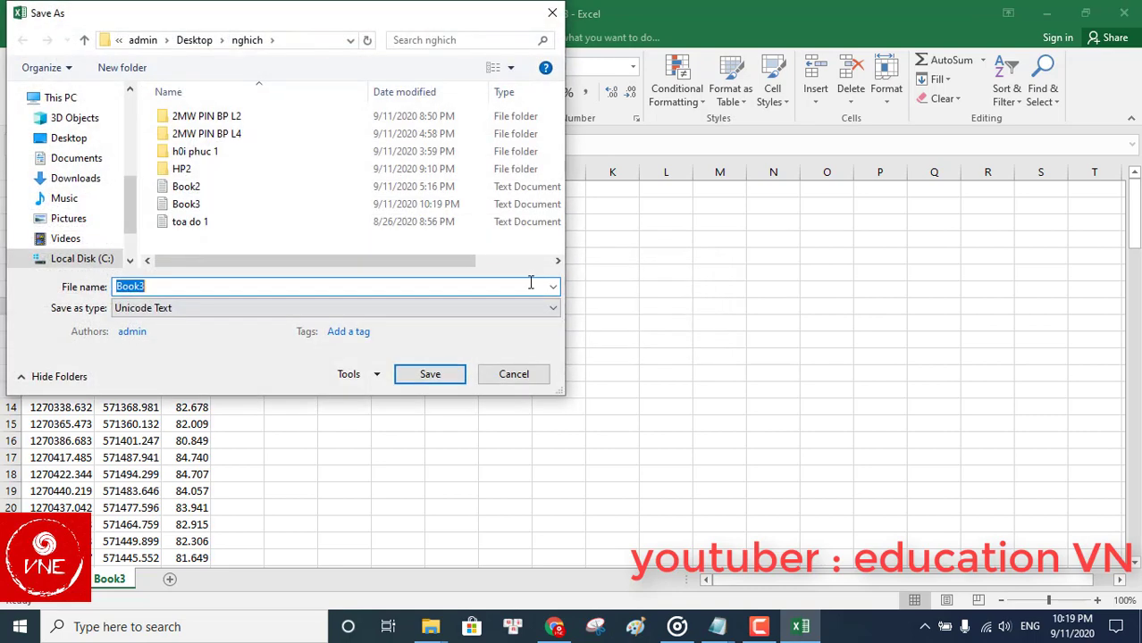
pyautogui.click(516, 373)
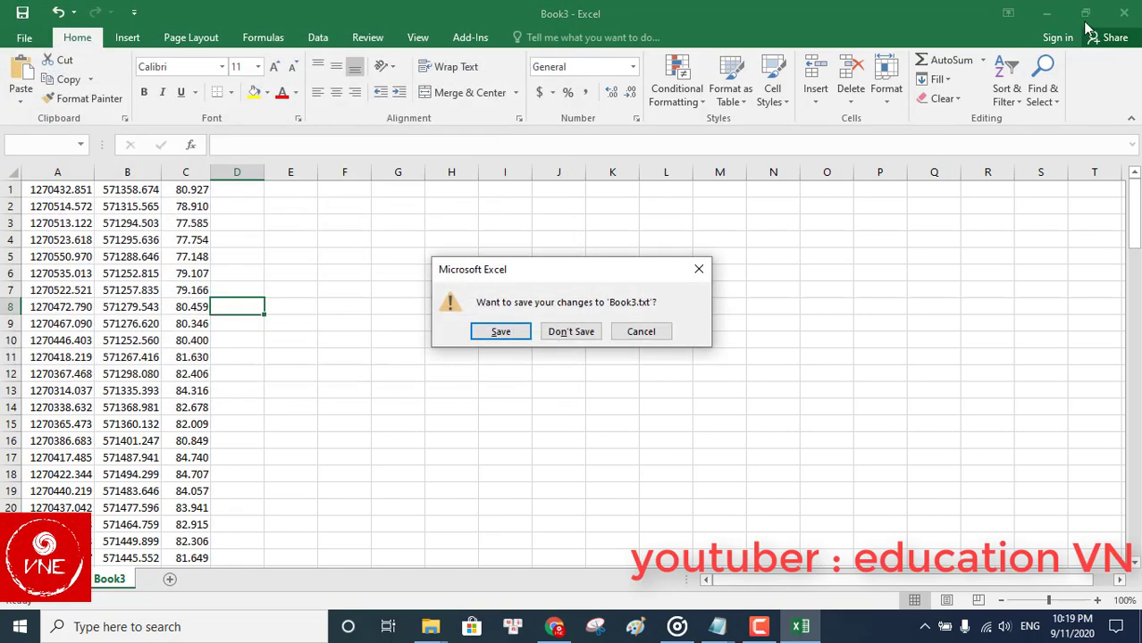
pyautogui.click(587, 331)
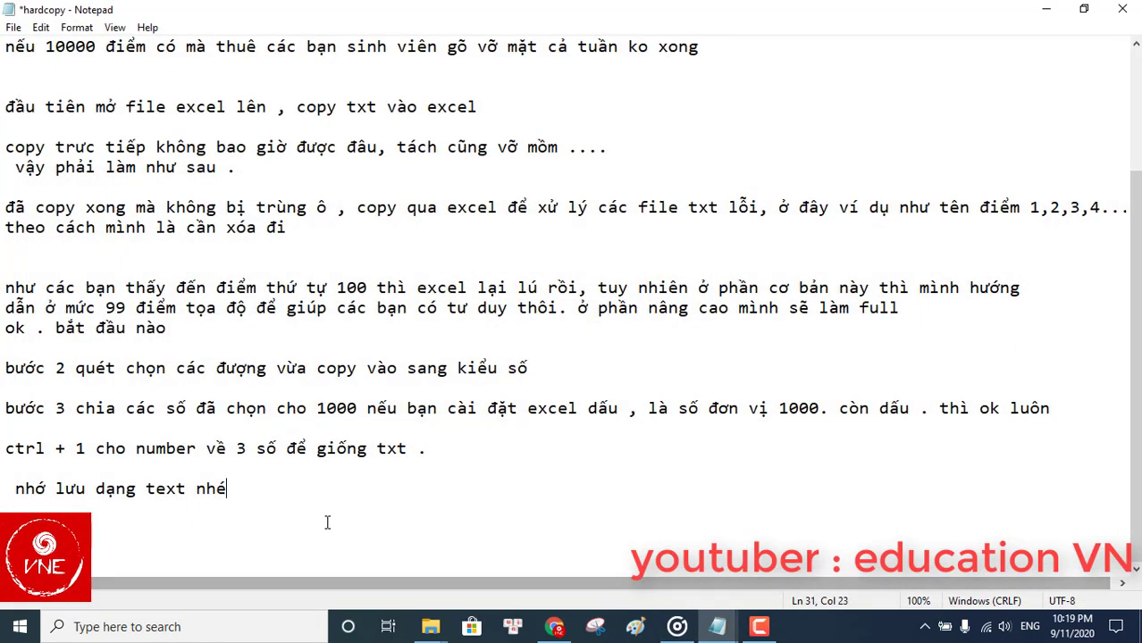
# Step: Add the line "bước 4 mở cad lên , tìm trên mạng lisp importxyz nhé các bạn." to the end of the hardcopy note
pyautogui.press('Return')
pyautogui.press('Return')
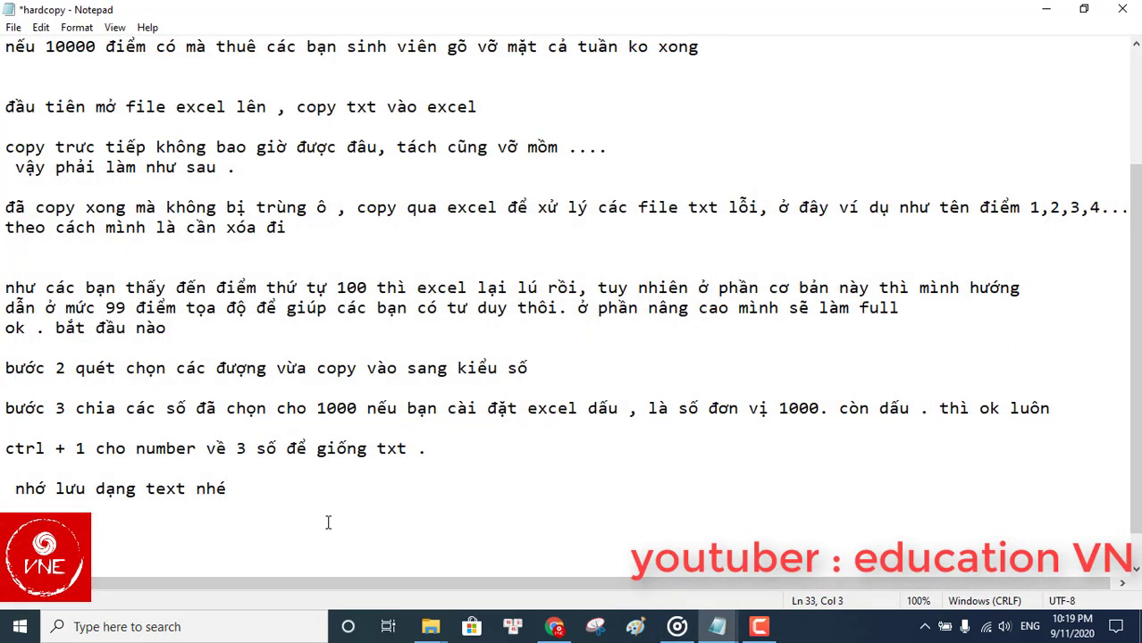
pyautogui.click(759, 627)
pyautogui.write('cad lên , ')
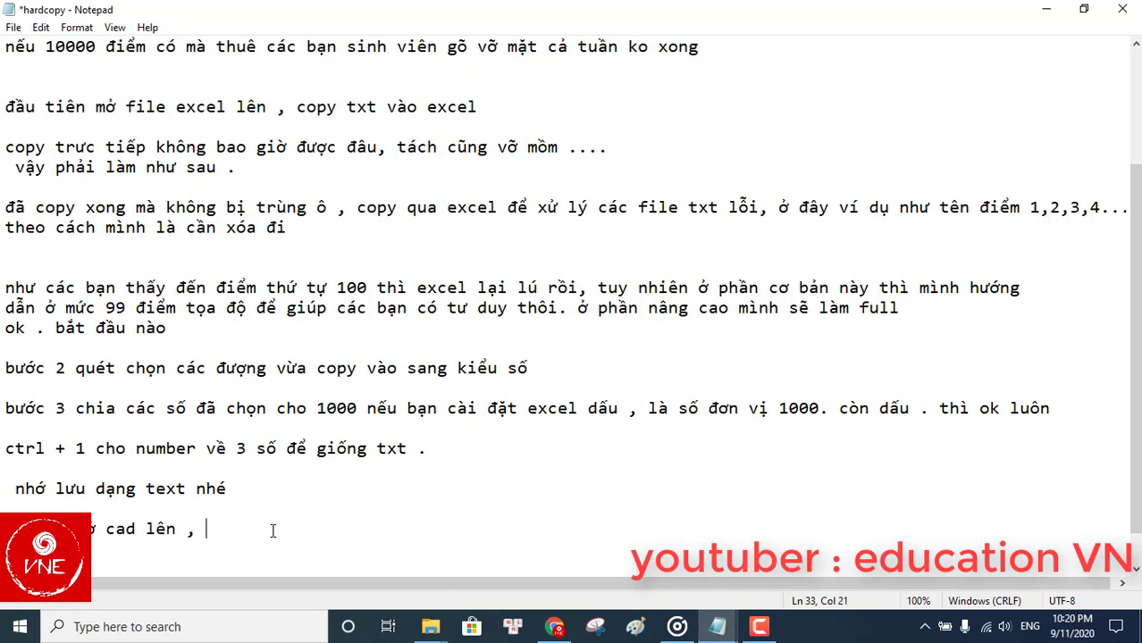
pyautogui.write('tìm trẹn mạng lisp u')
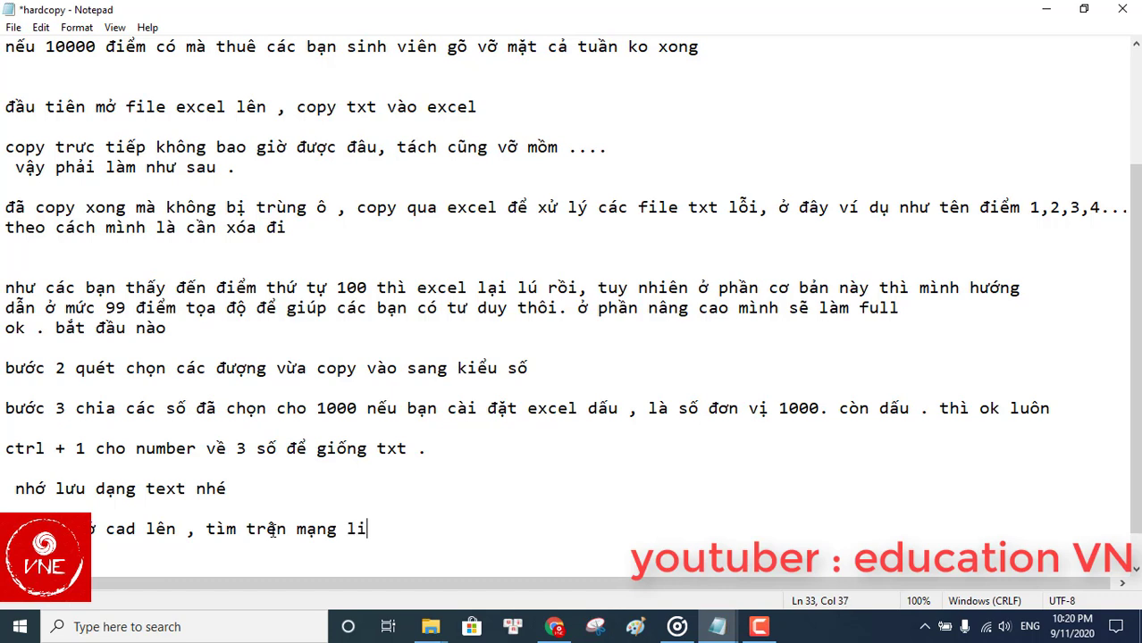
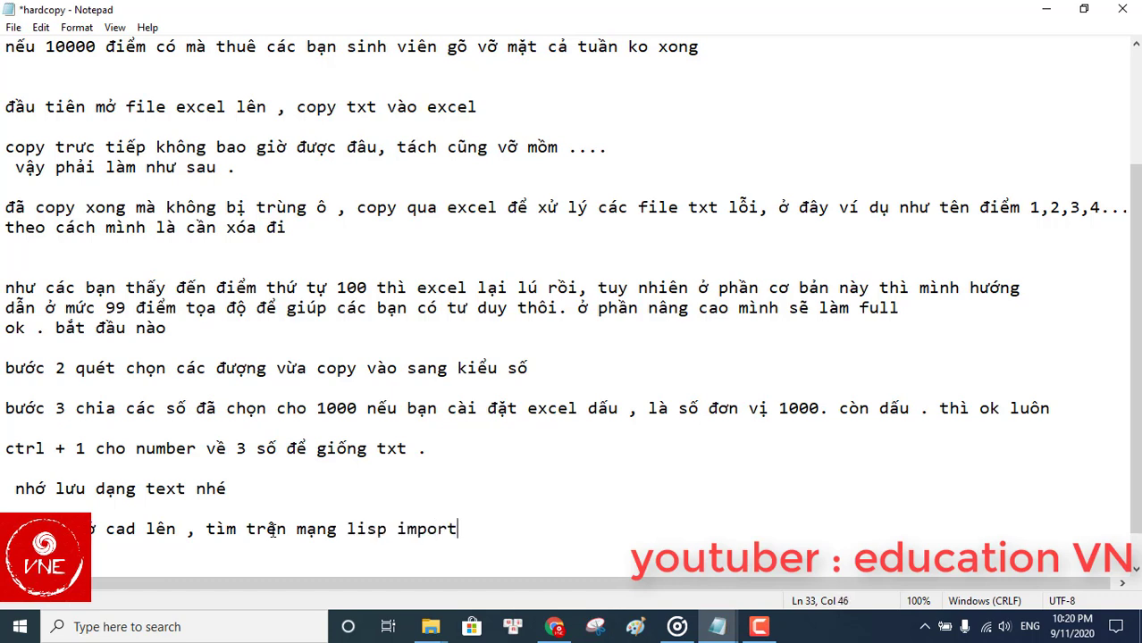
pyautogui.write('nhe')
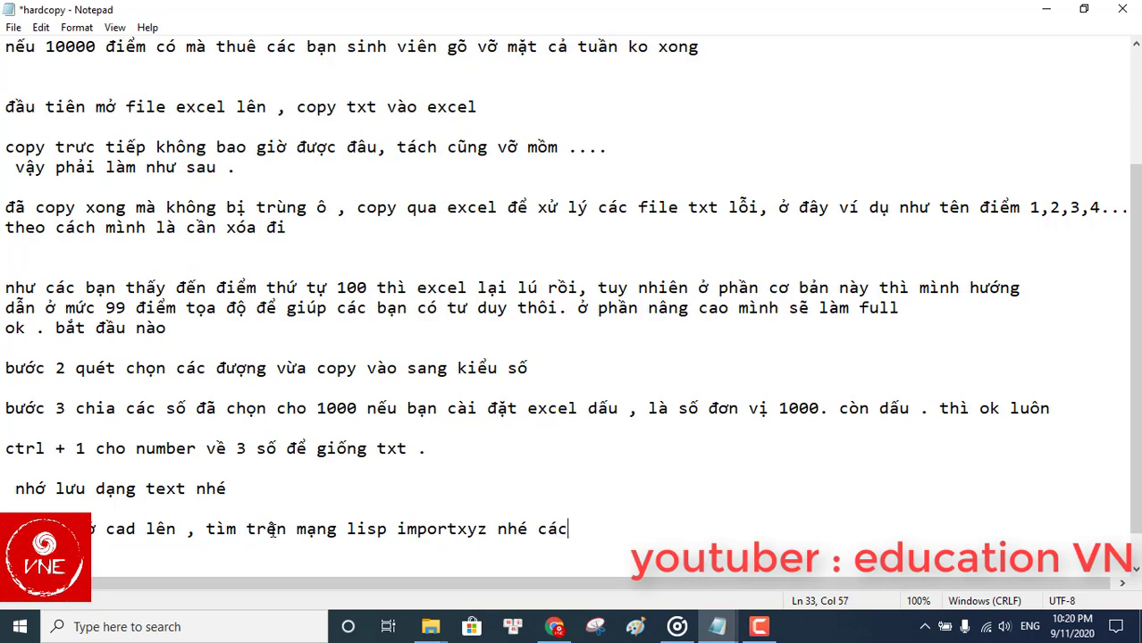
pyautogui.write(' ba.')
pyautogui.press('Return')
pyautogui.press('Return')
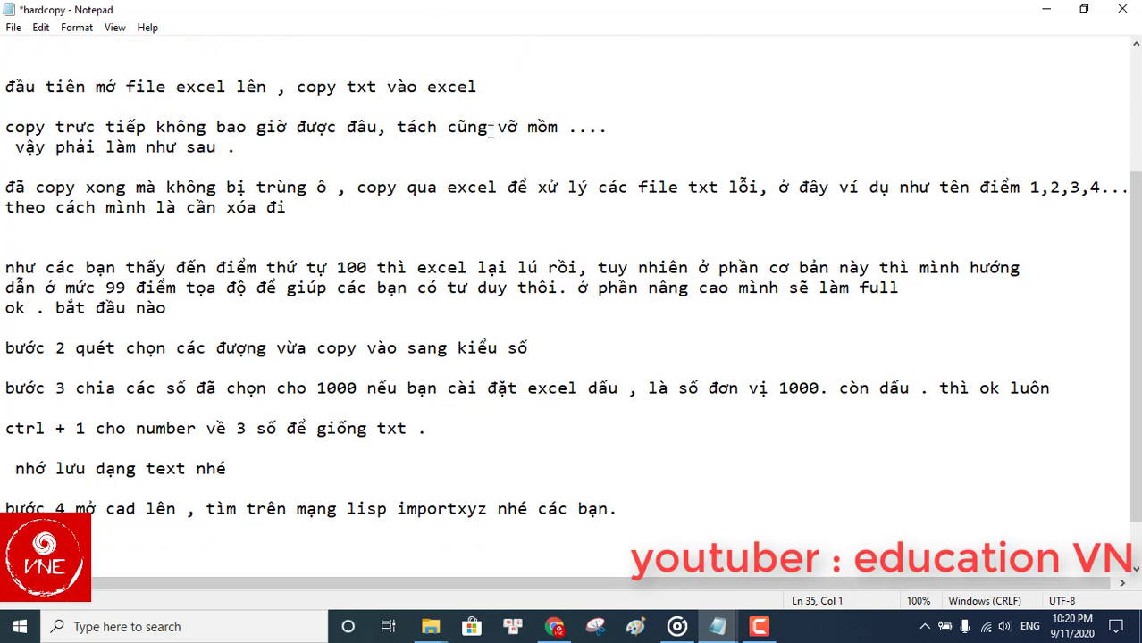
# Step: Minimize the note and the nghich folder window, and launch AutoCAD 2021 from the desktop
pyautogui.click(1047, 11)
pyautogui.click(1049, 13)
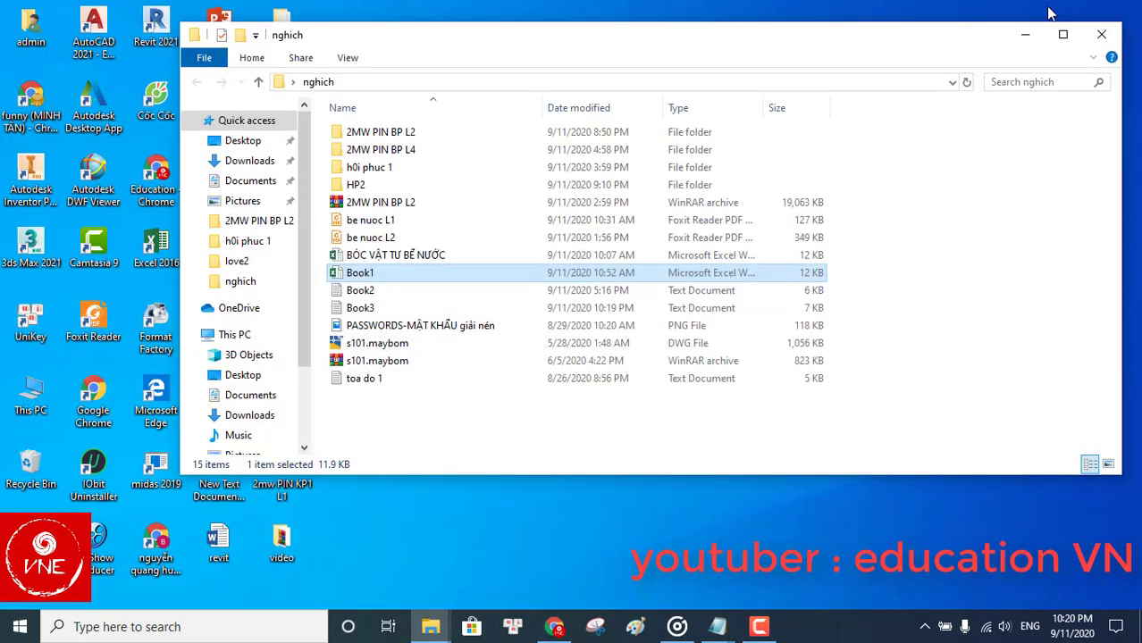
pyautogui.click(1023, 35)
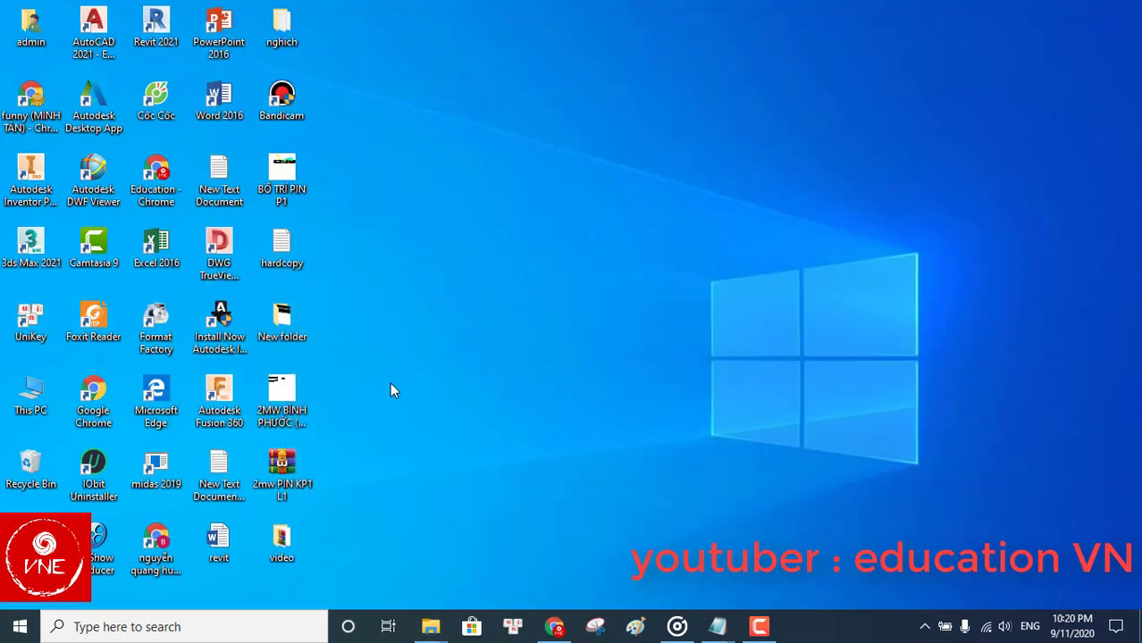
pyautogui.click(87, 24)
pyautogui.rightClick(87, 24)
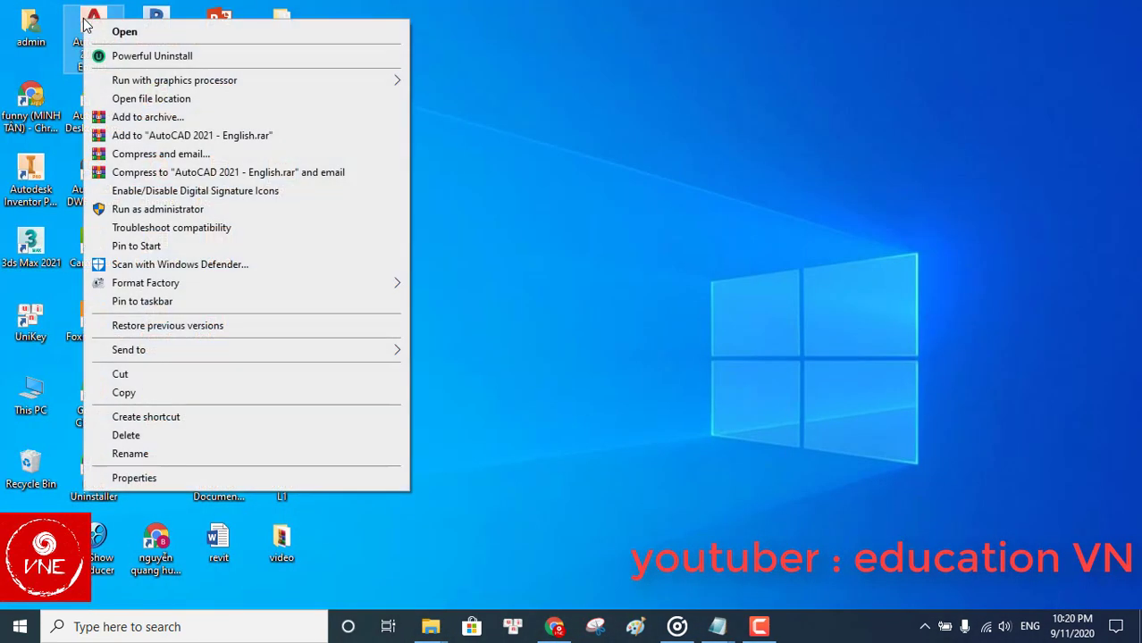
pyautogui.click(152, 33)
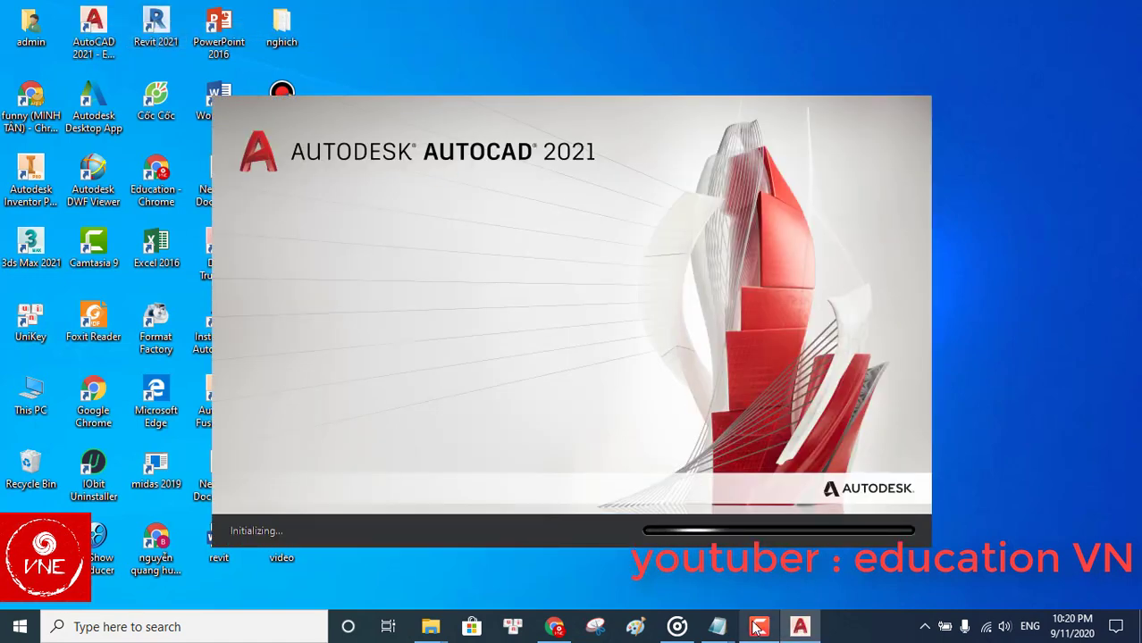
pyautogui.moveTo(757, 627)
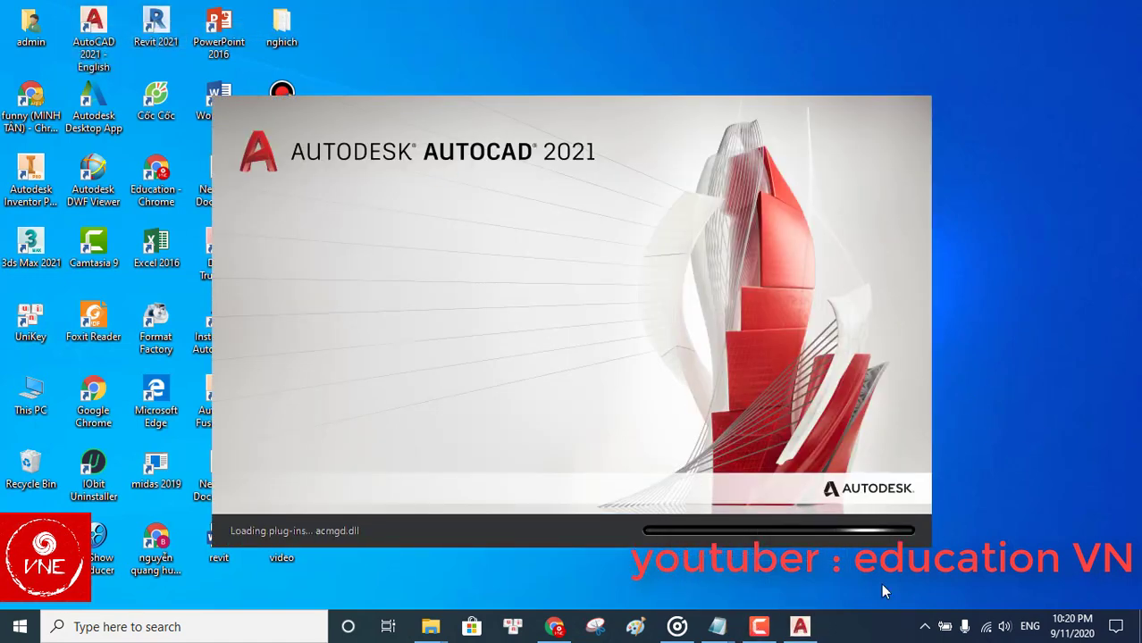
pyautogui.click(756, 628)
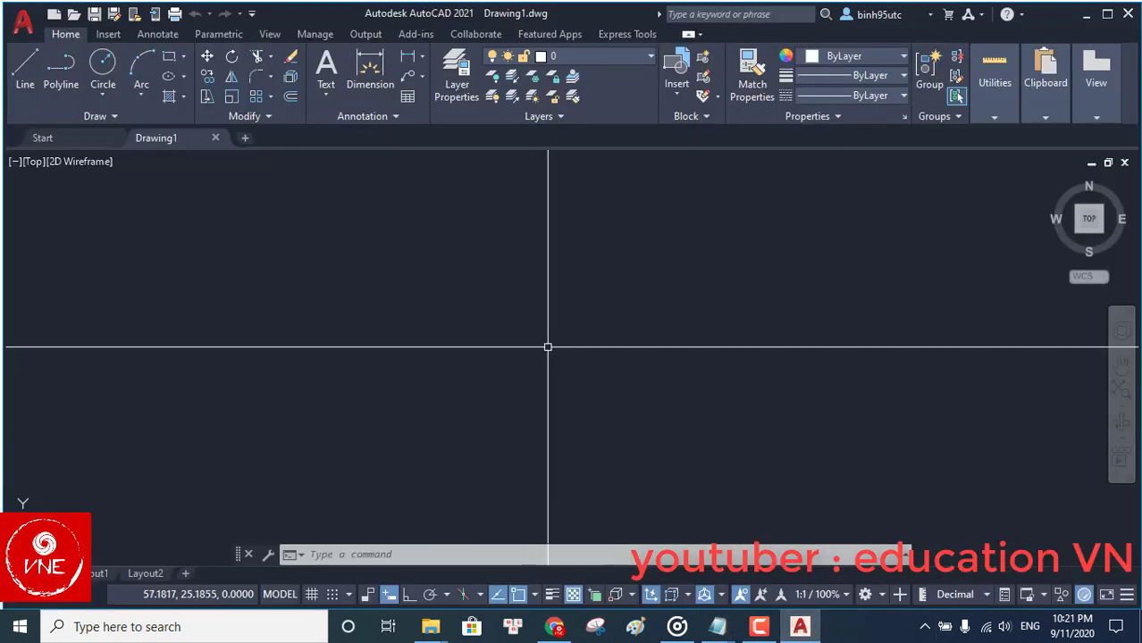
# Step: Load the IMPORTXYZ LISP routine from the lipbinhdung folder into the drawing with APPLOAD
pyautogui.moveTo(603, 339)
pyautogui.mouseDown(button='middle')
pyautogui.moveTo(406, 319)
pyautogui.moveTo(419, 345)
pyautogui.mouseUp(button='middle')
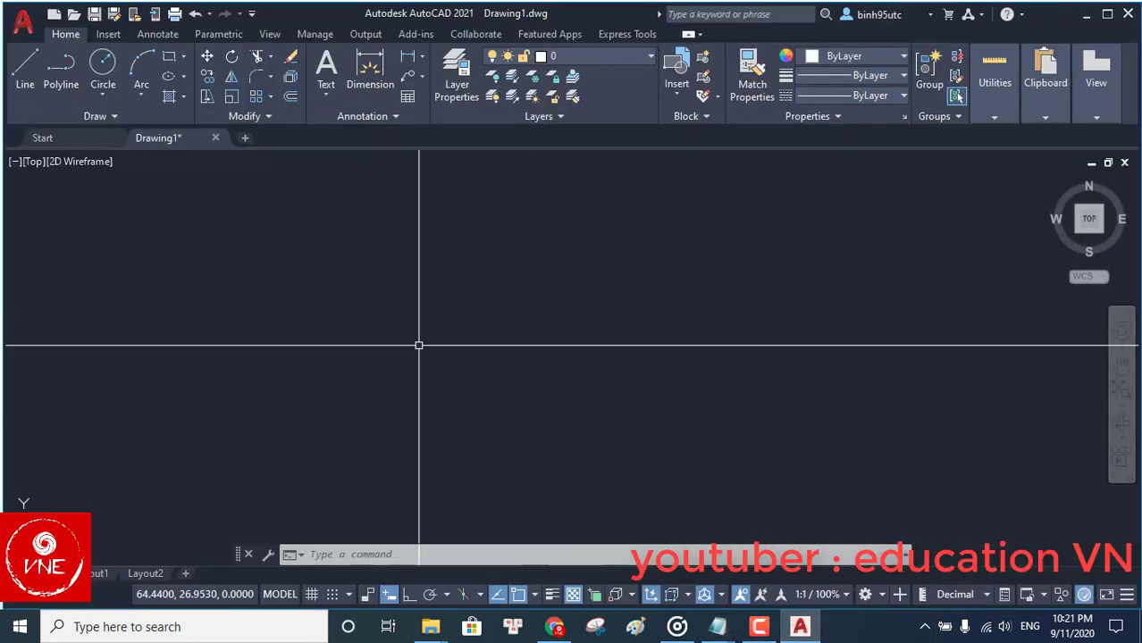
pyautogui.write('ap')
pyautogui.press('Return')
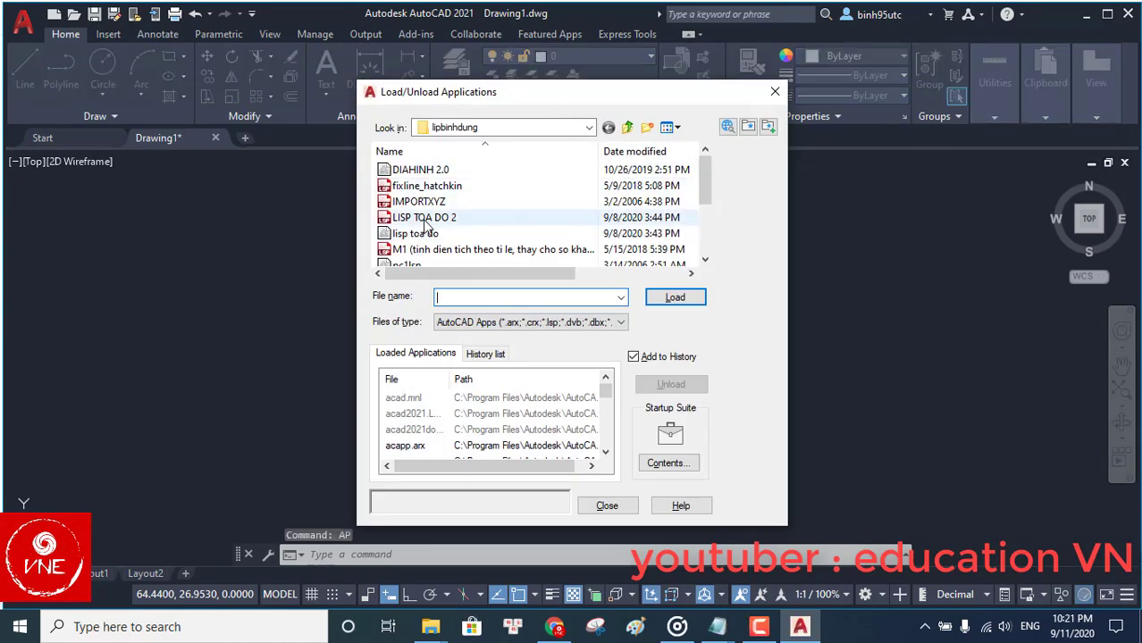
pyautogui.scroll(-1, 398, 207)
pyautogui.scroll(1, 420, 210)
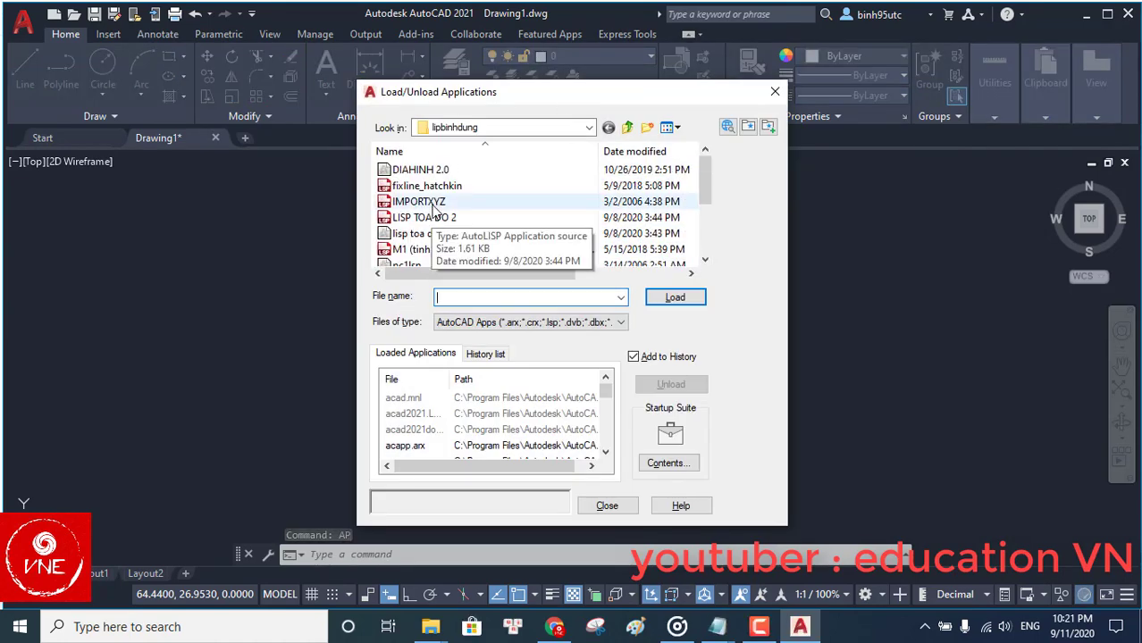
pyautogui.click(417, 202)
pyautogui.click(674, 297)
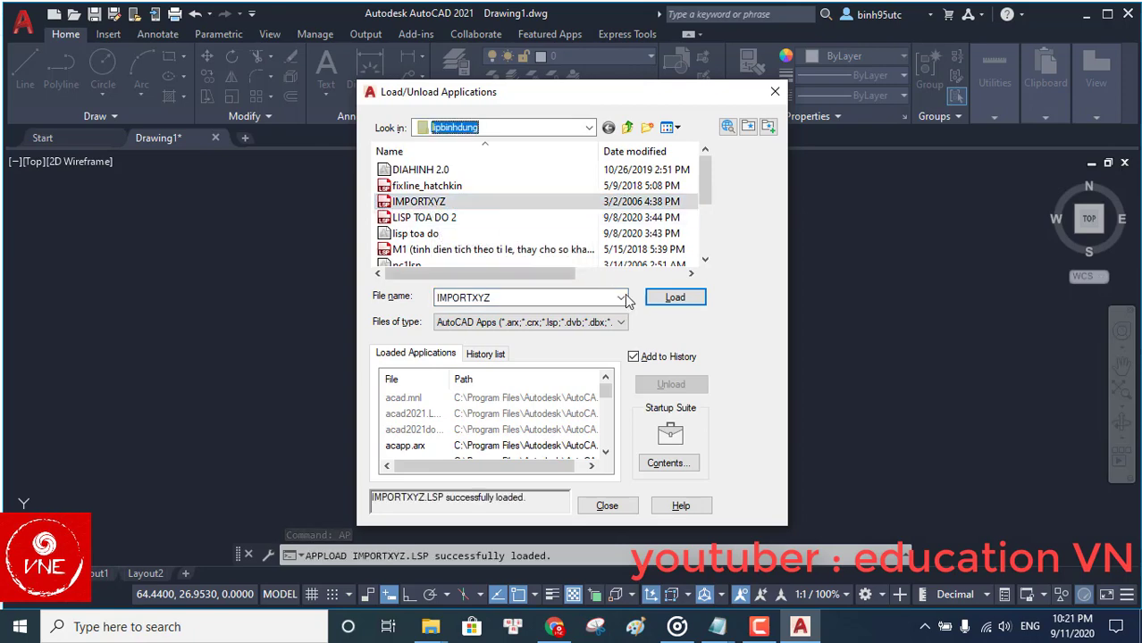
pyautogui.click(607, 506)
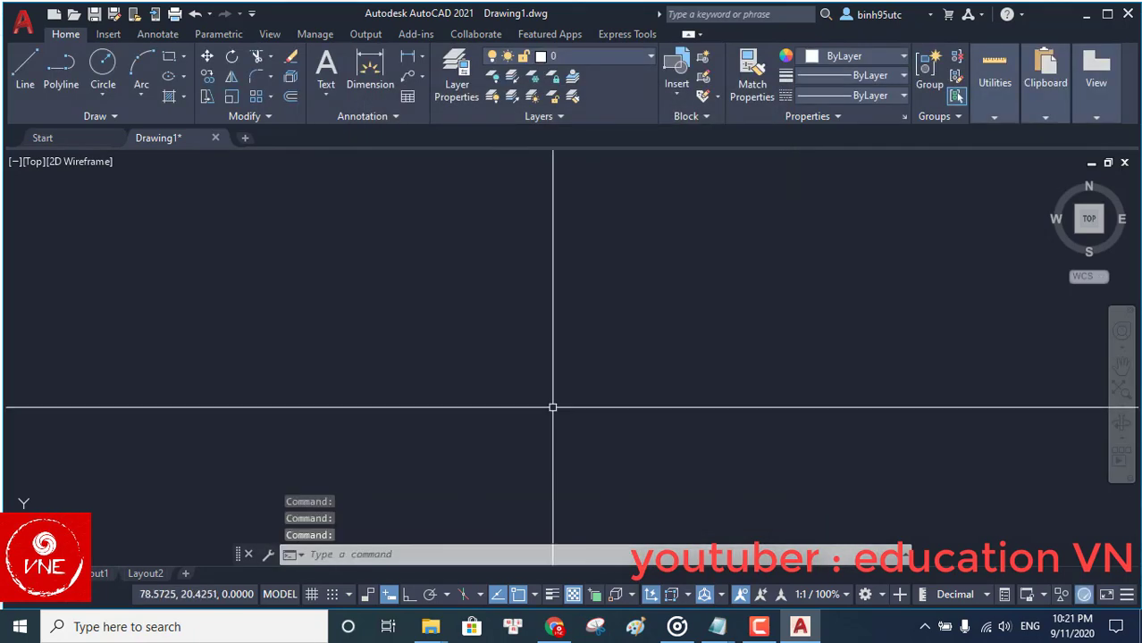
pyautogui.write('ap')
pyautogui.press('Return')
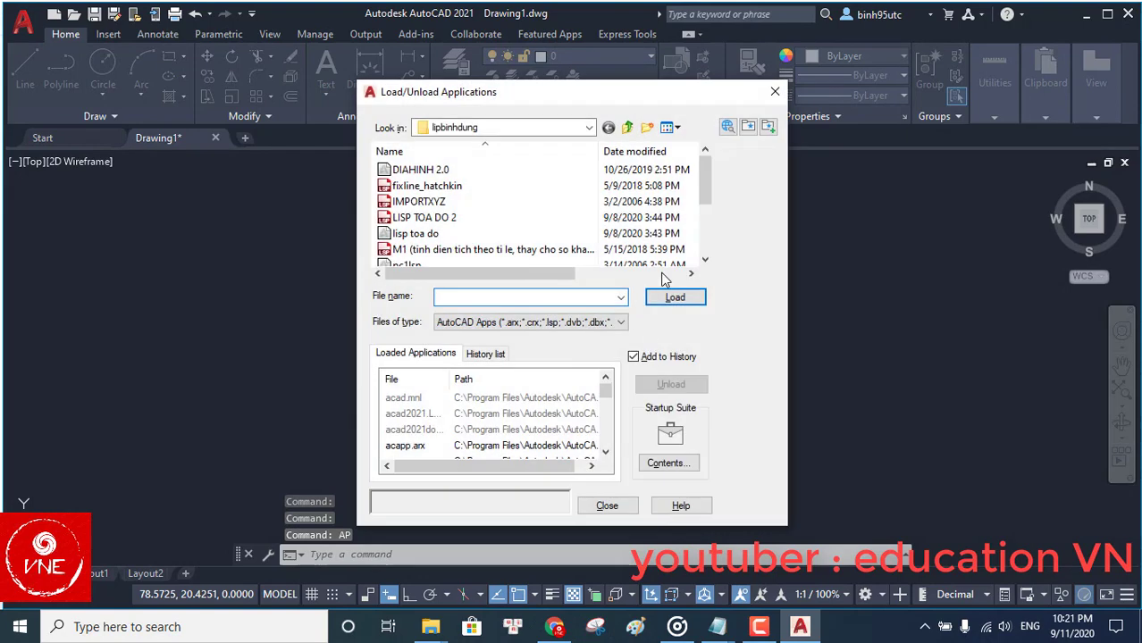
pyautogui.press('Escape')
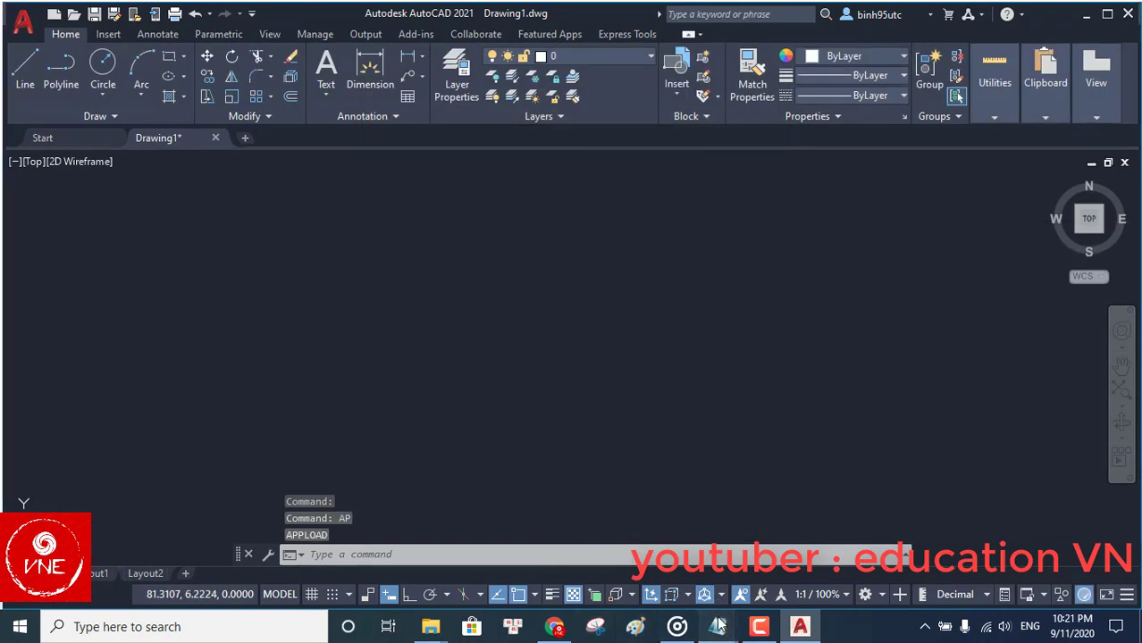
# Step: Switch to the hardcopy note in Notepad and add a line ending in "importxyz" below step 4
pyautogui.moveTo(717, 626)
pyautogui.click(625, 585)
pyautogui.press('Return')
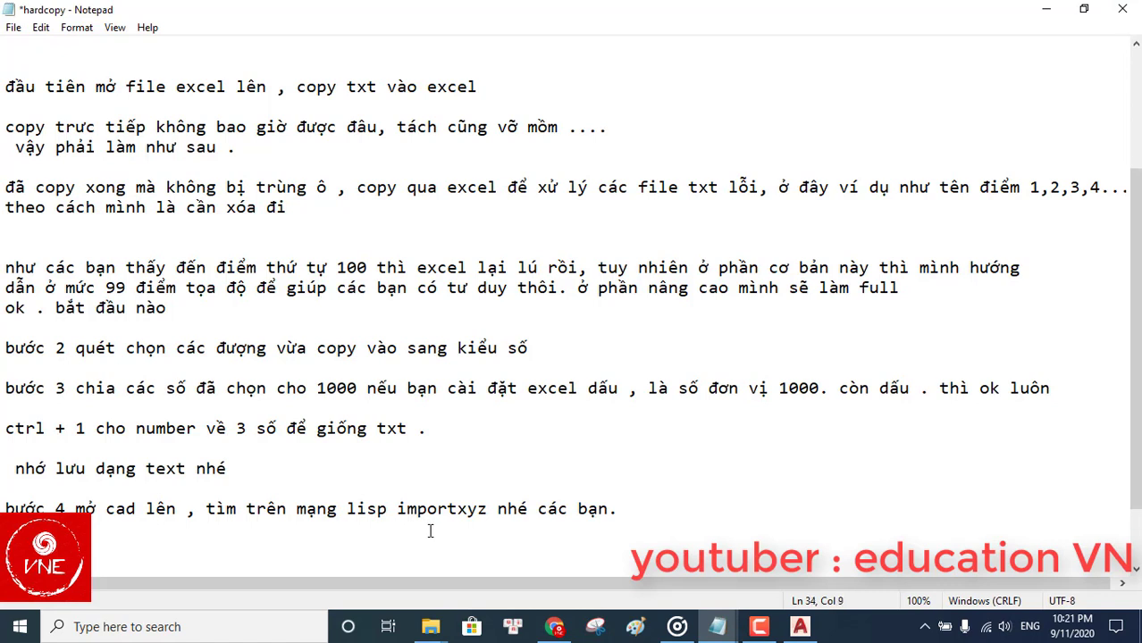
pyautogui.write('portxyz')
pyautogui.press('Return')
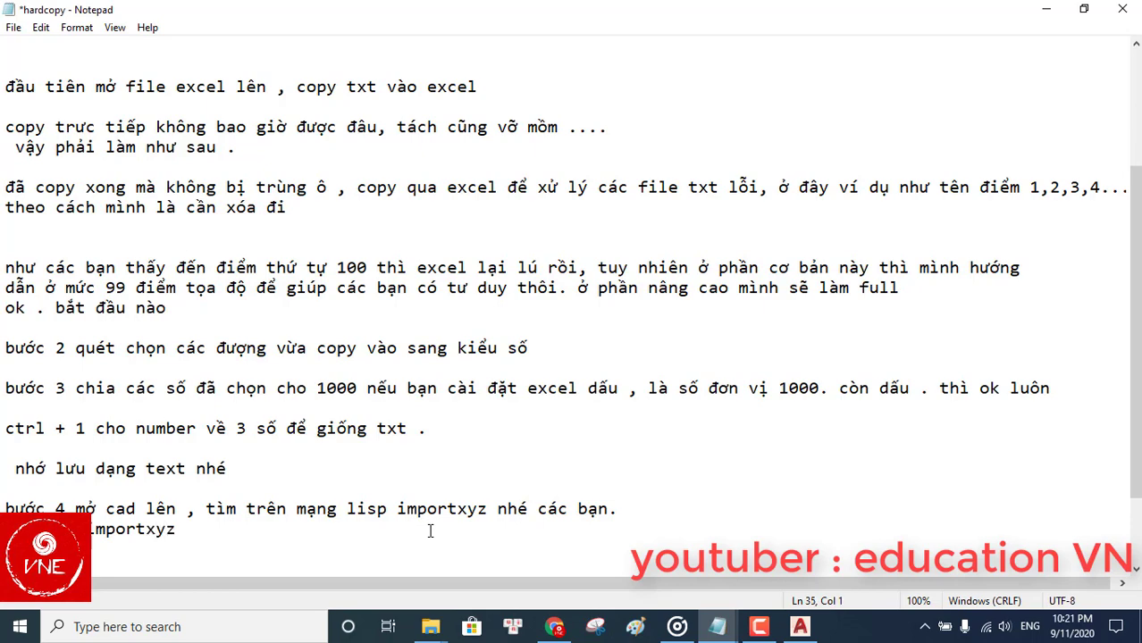
# Step: Switch to AutoCAD, run the IMPORTXYZ command and start browsing for the file to import
pyautogui.click(800, 627)
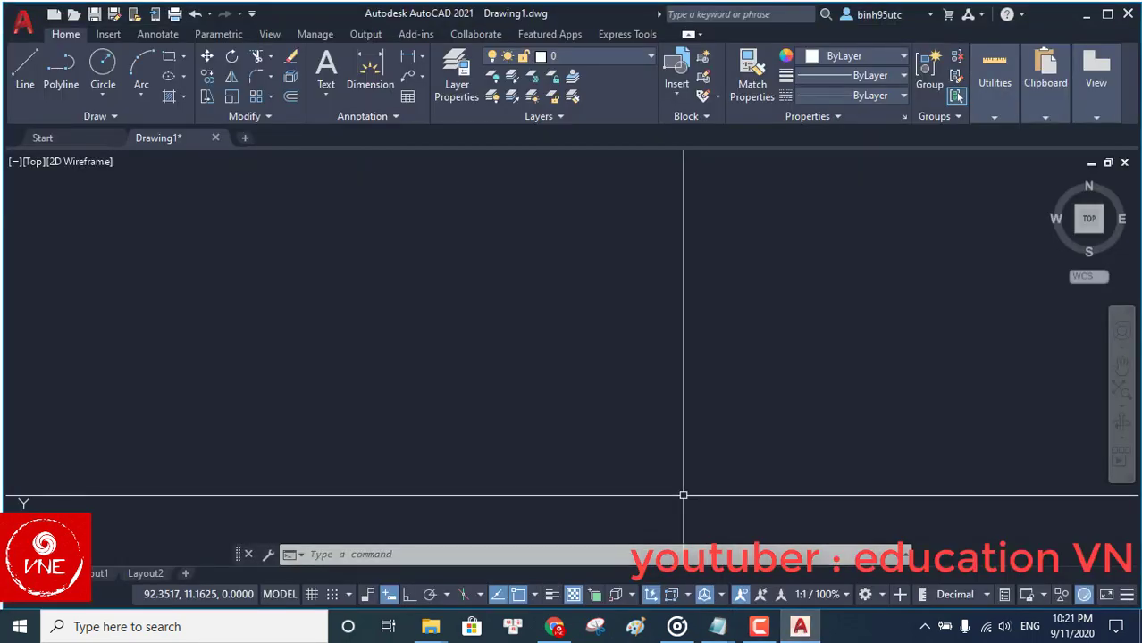
pyautogui.write('im')
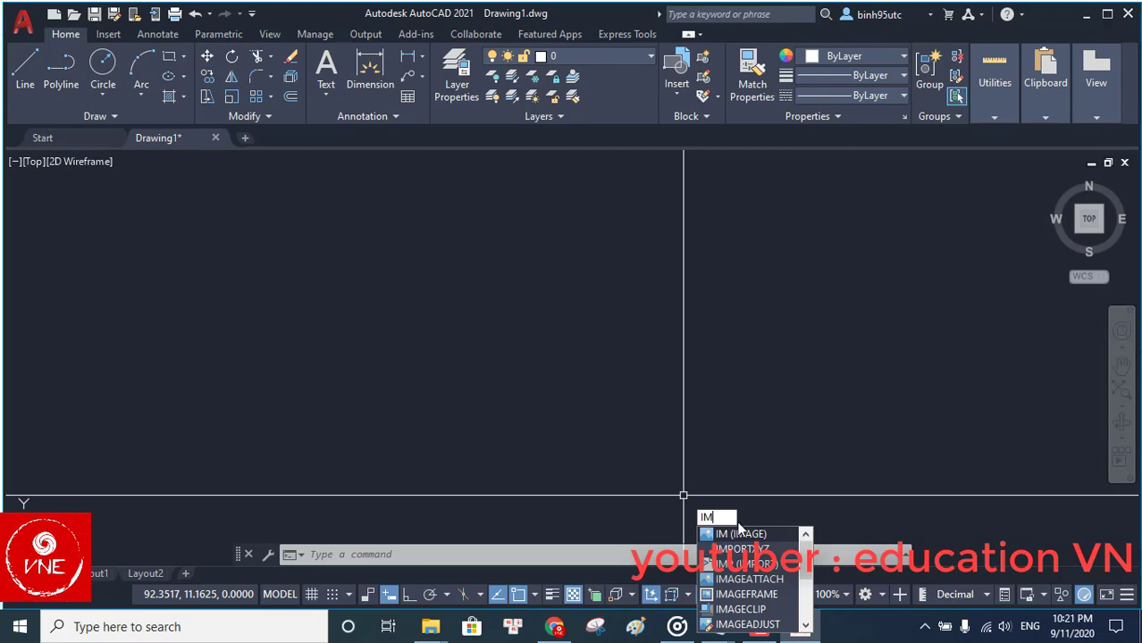
pyautogui.click(741, 549)
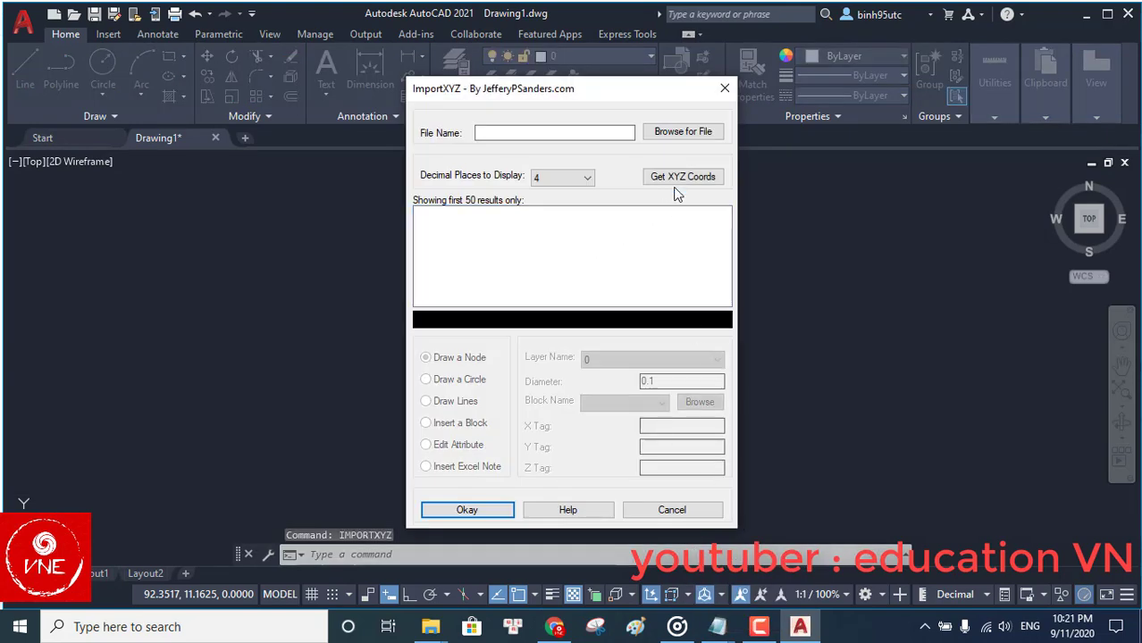
pyautogui.click(676, 133)
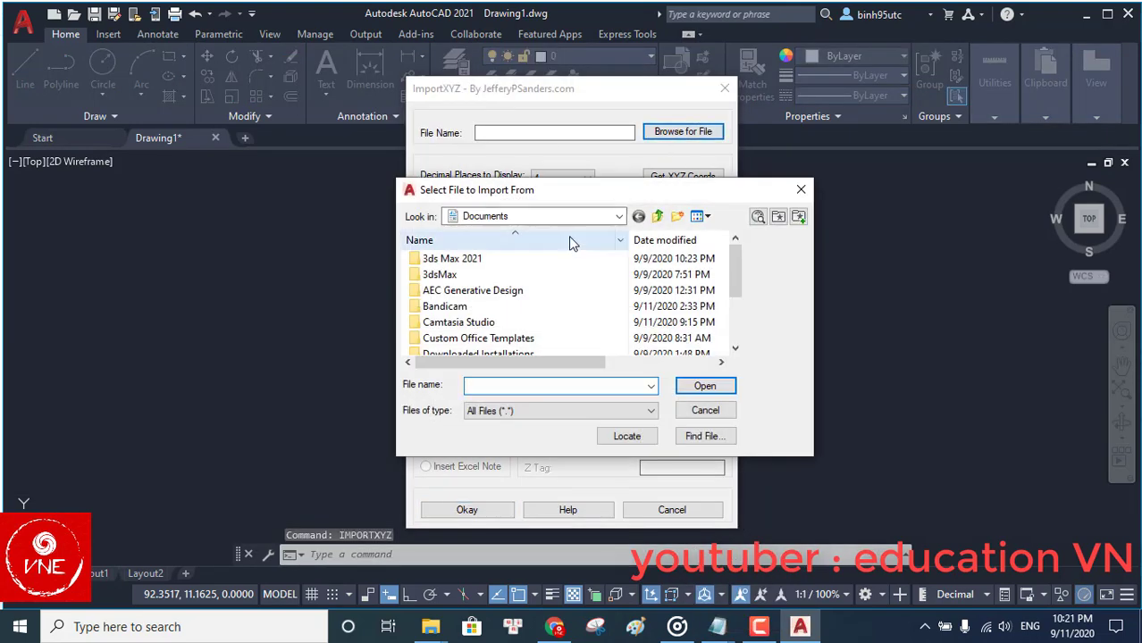
# Step: Switch to the hardcopy note in Notepad and add a line ending in "vừa lưu" below the importxyz line
pyautogui.click(718, 626)
pyautogui.click(625, 554)
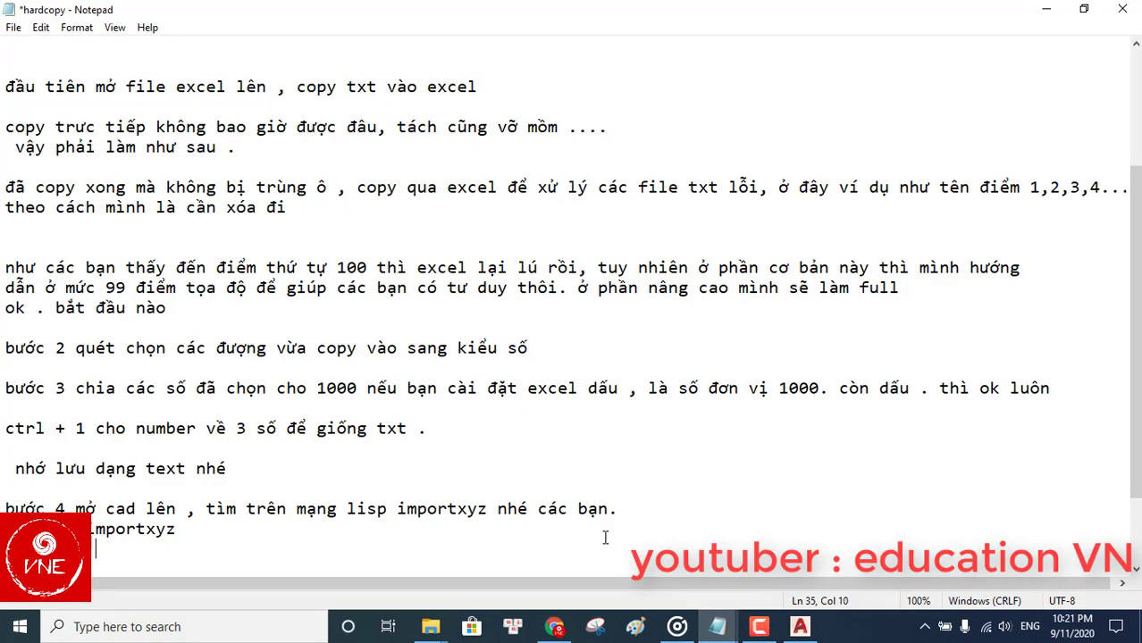
pyautogui.write('iuw')
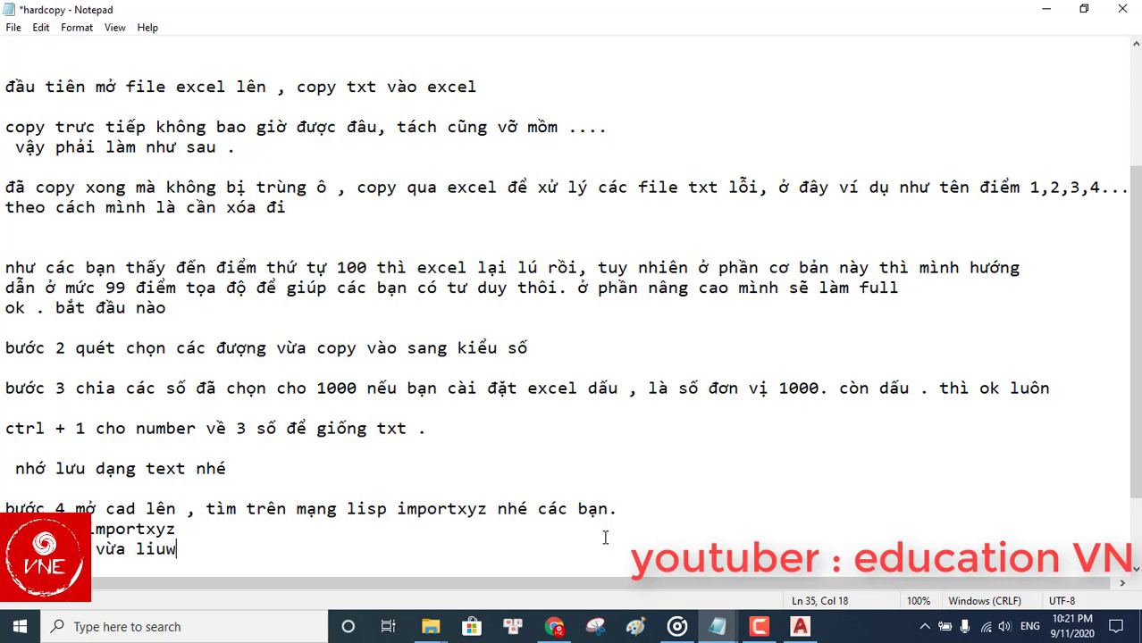
pyautogui.write('wu')
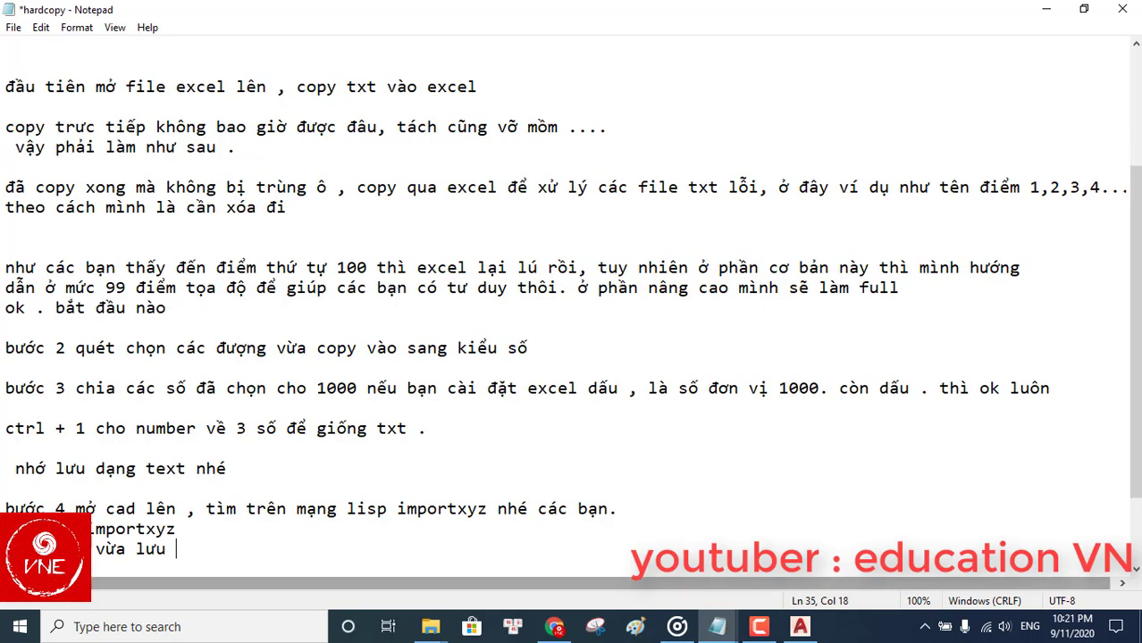
# Step: Return to AutoCAD's pending file selection and choose the saved Book coordinate file from the nghich folder on the Desktop
pyautogui.click(810, 629)
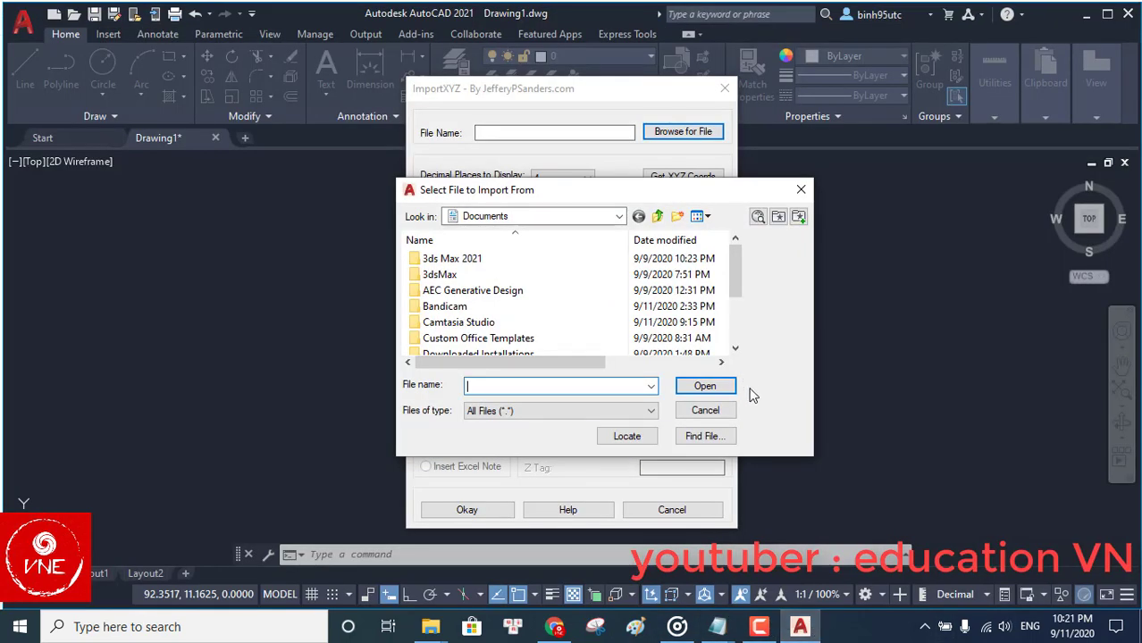
pyautogui.click(516, 217)
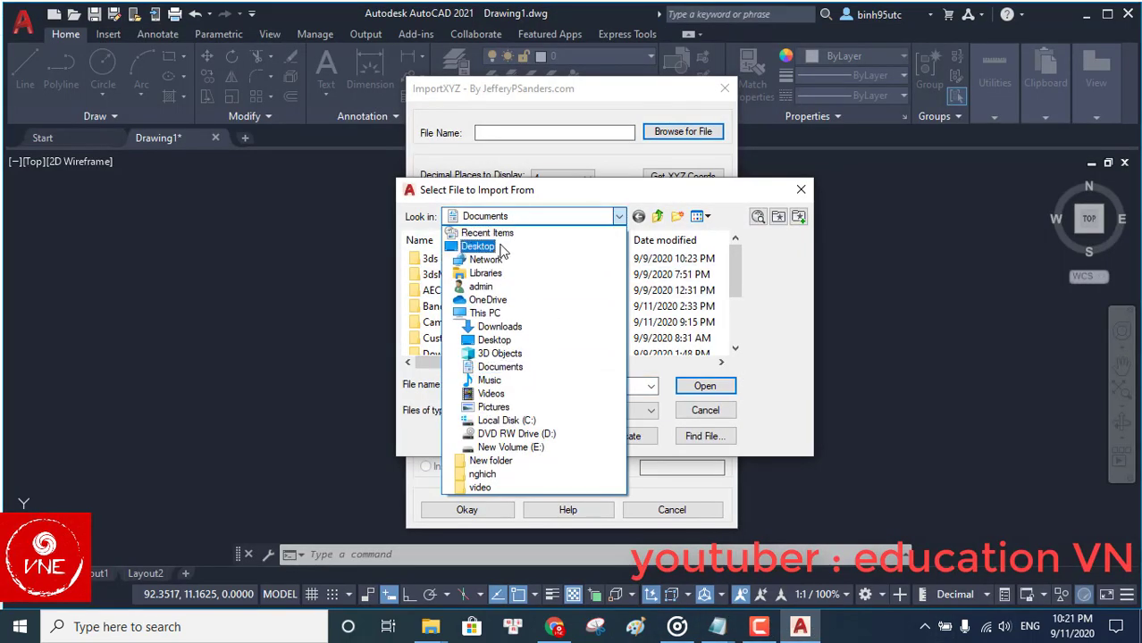
pyautogui.click(497, 247)
pyautogui.scroll(-5, 505, 338)
pyautogui.scroll(-4, 508, 347)
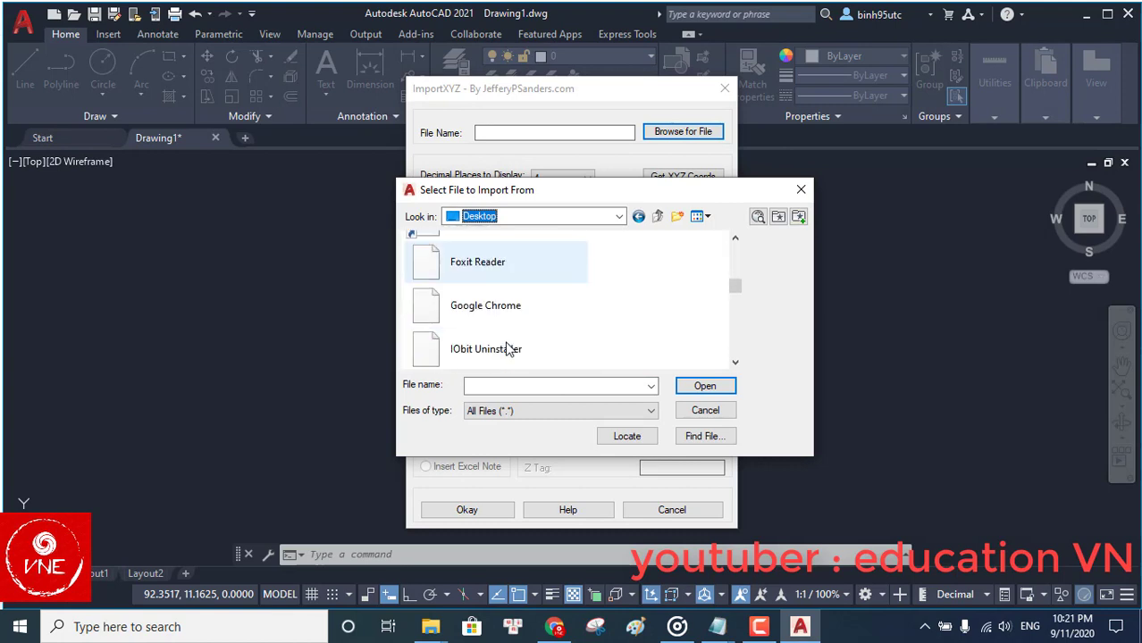
pyautogui.click(522, 385)
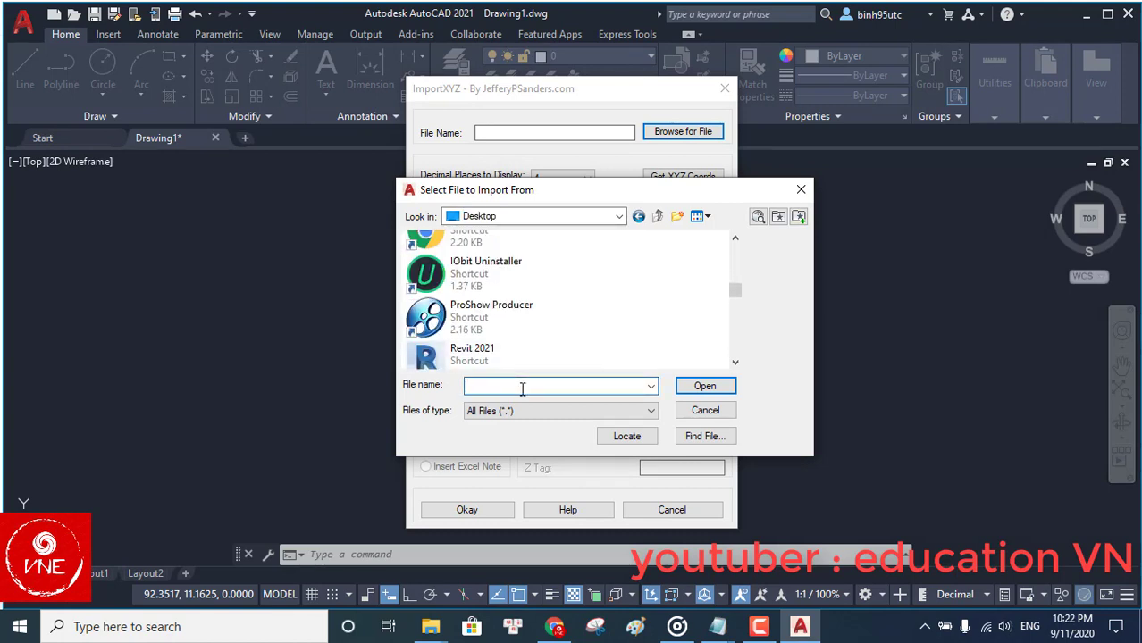
pyautogui.write('n')
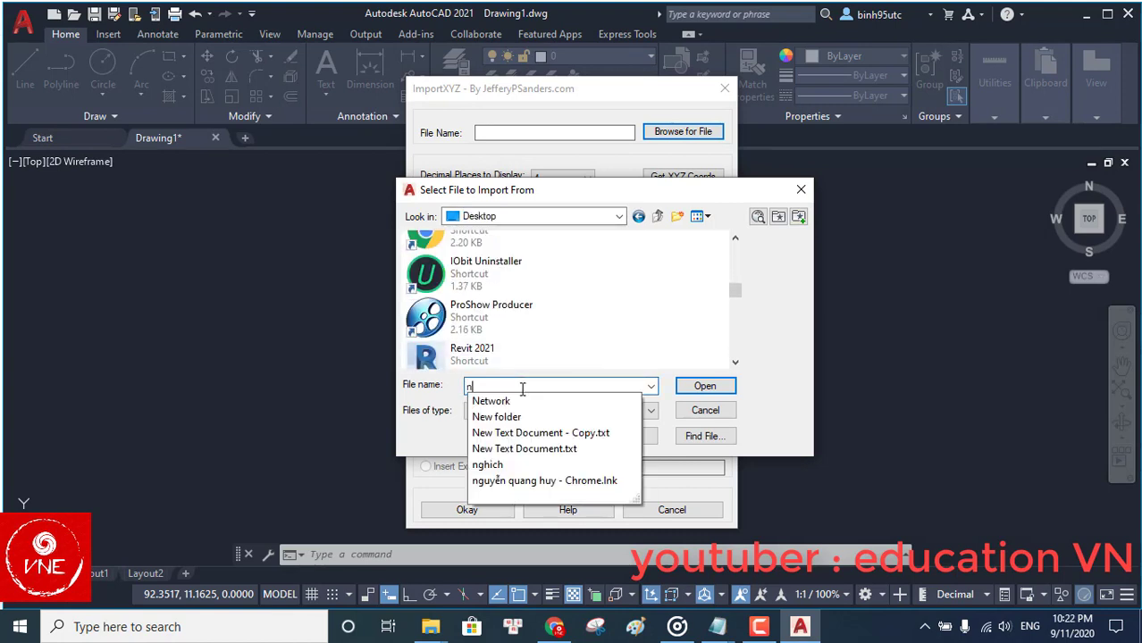
pyautogui.click(500, 466)
pyautogui.click(699, 395)
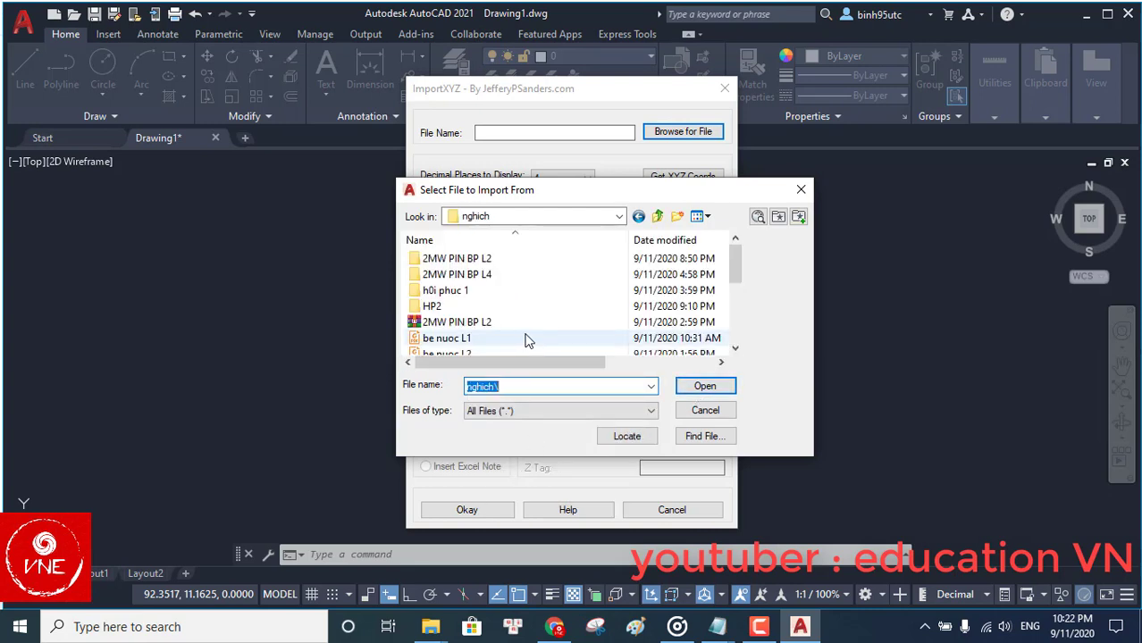
pyautogui.scroll(-5, 513, 335)
pyautogui.click(451, 277)
pyautogui.doubleClick(453, 280)
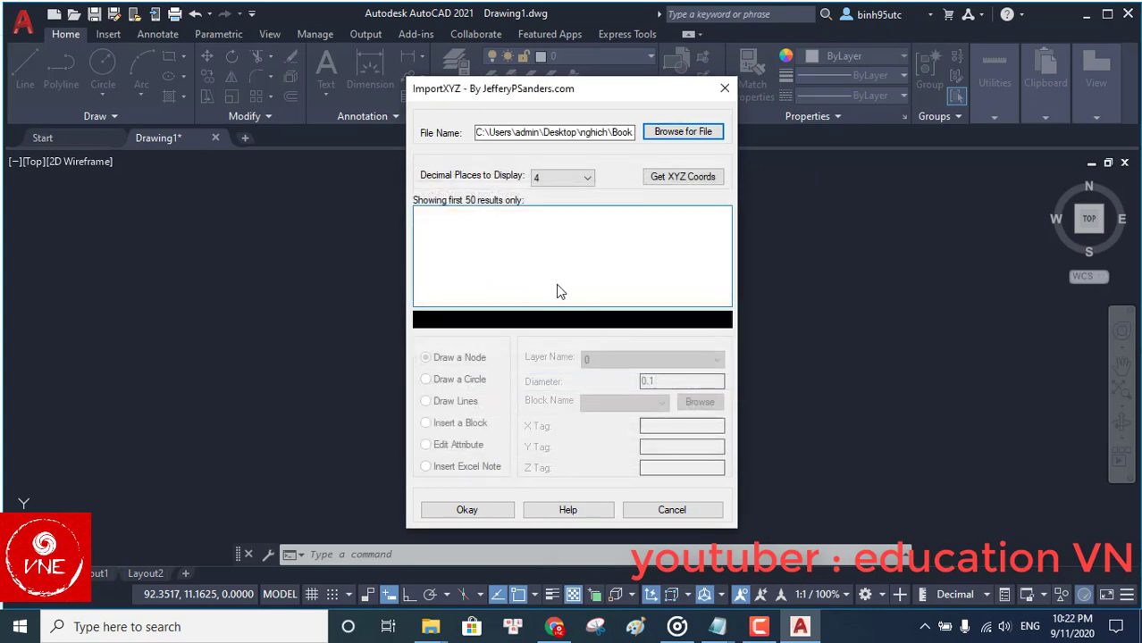
# Step: Switch to the hardcopy note in Notepad and complete the last line with "rồi ấn get xyz"
pyautogui.click(720, 625)
pyautogui.click(676, 538)
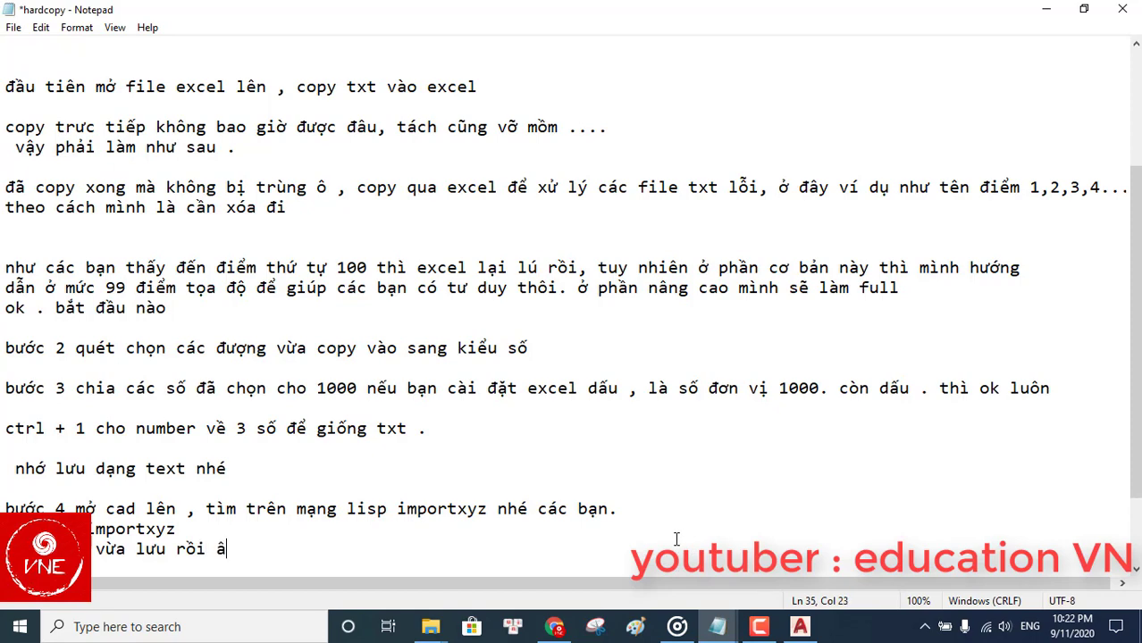
pyautogui.write('get xy')
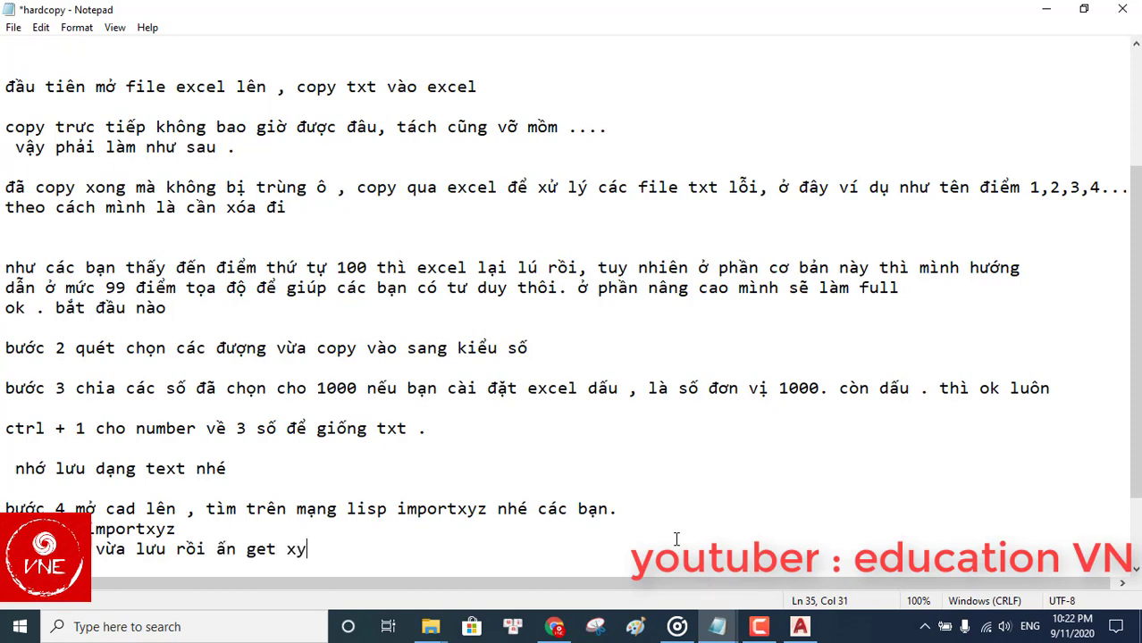
pyautogui.write('z')
pyautogui.press('Return')
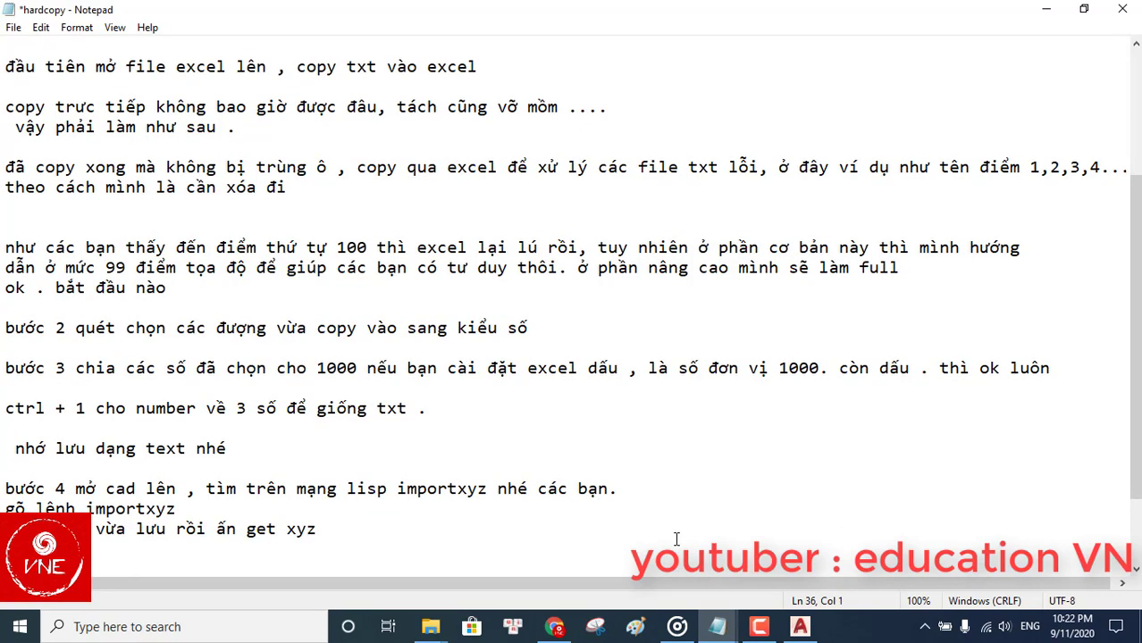
# Step: Return to AutoCAD's ImportXYZ dialog, load the file's XYZ coordinates and choose to draw lines
pyautogui.click(800, 626)
pyautogui.click(704, 178)
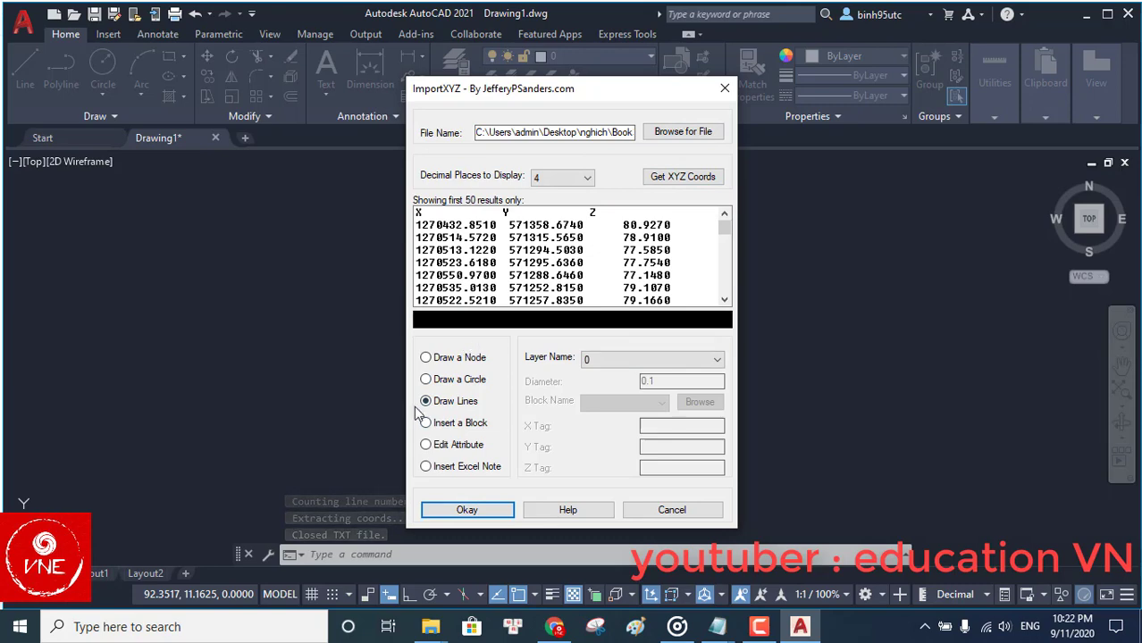
# Step: Switch to the hardcopy note in Notepad and add a line ending in "line nếu muốn vẽ hiện trạng nhá" below the get xyz line
pyautogui.click(738, 630)
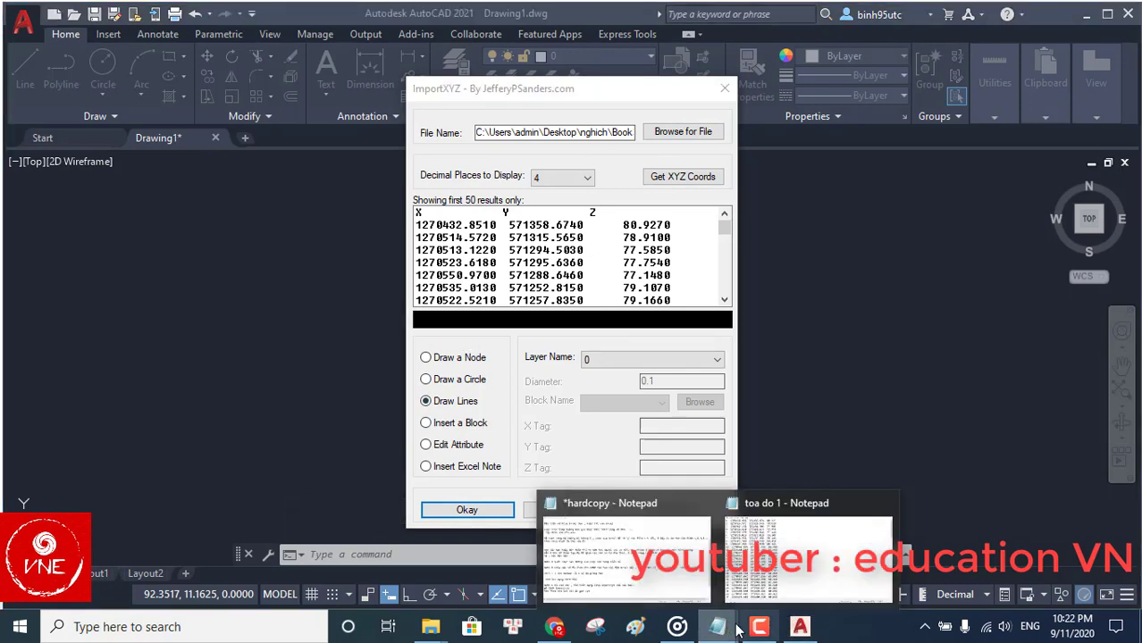
pyautogui.click(577, 539)
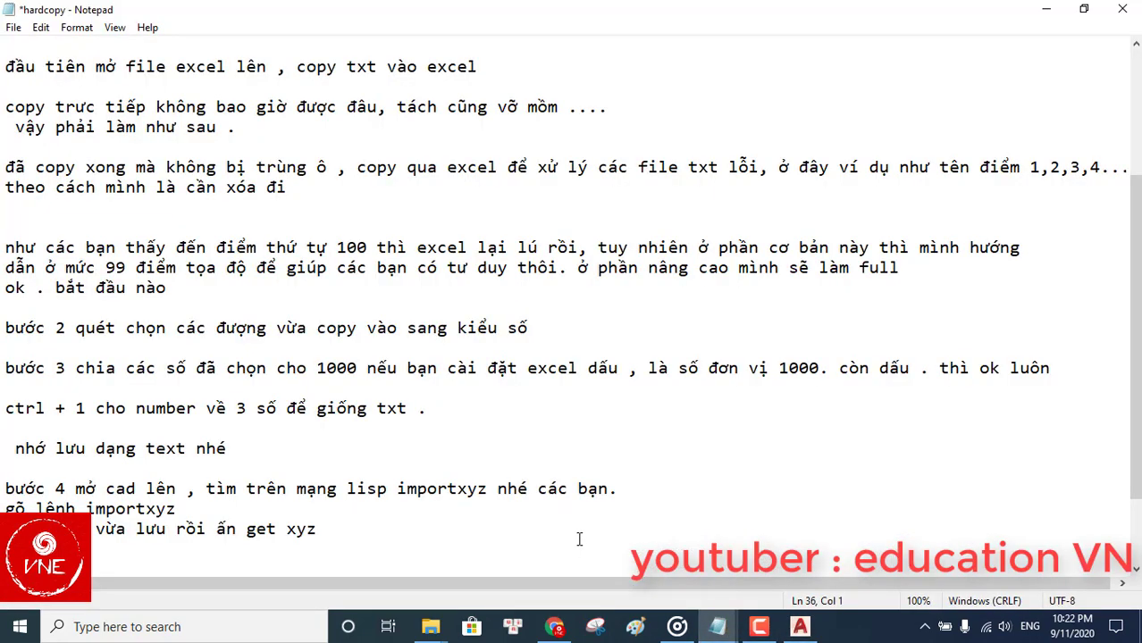
pyautogui.press('Down')
pyautogui.press('Down')
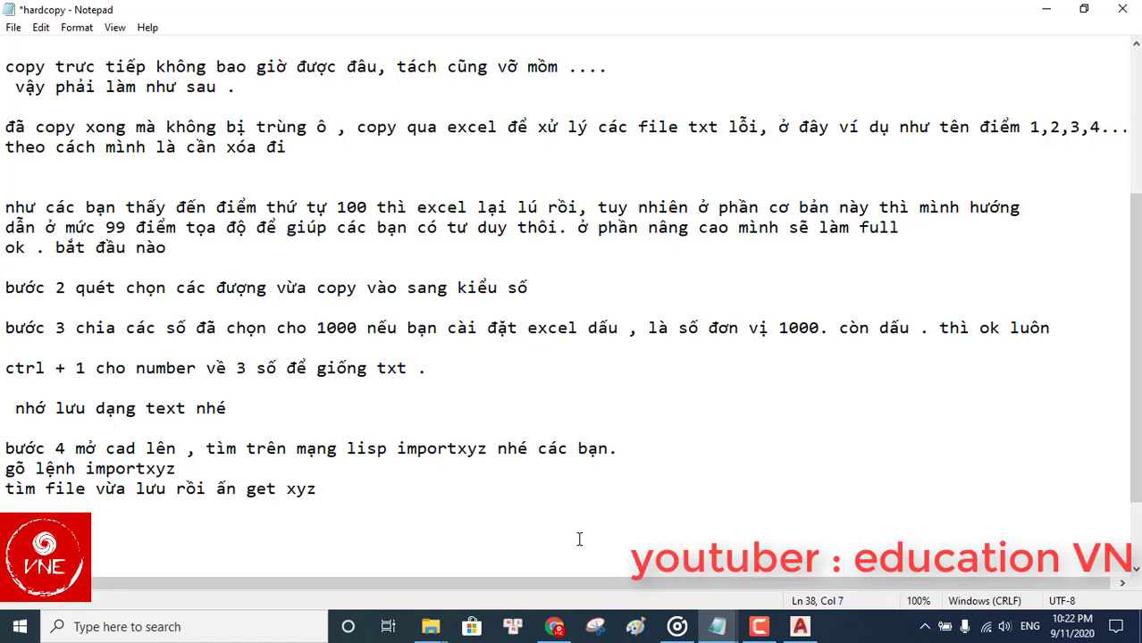
pyautogui.write('ne ')
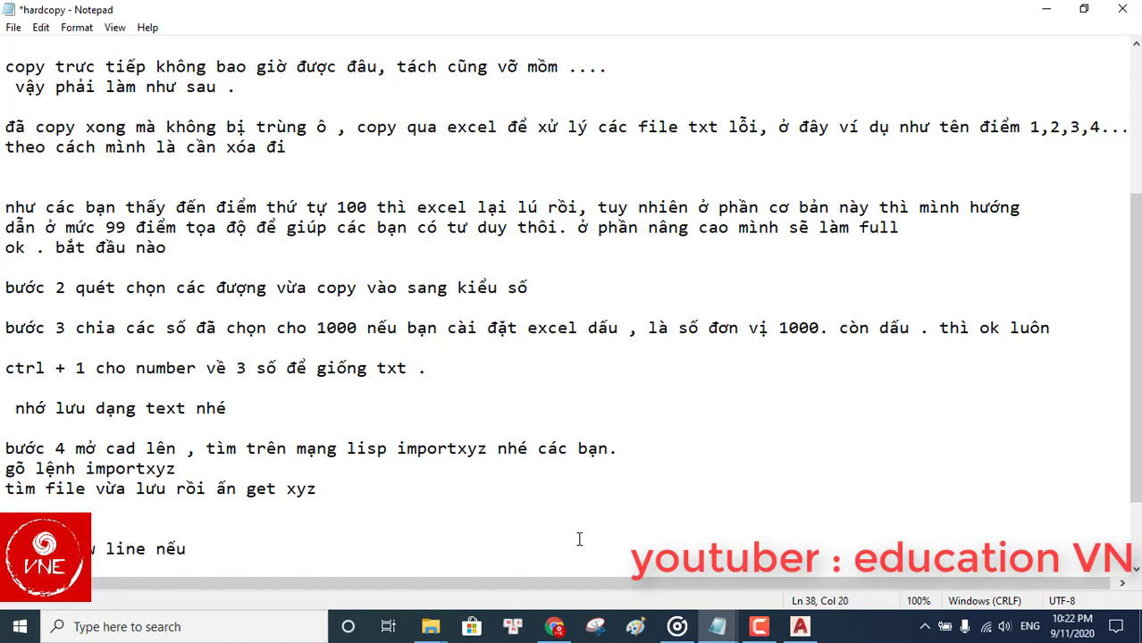
pyautogui.write('nếu muốn vẽ hie')
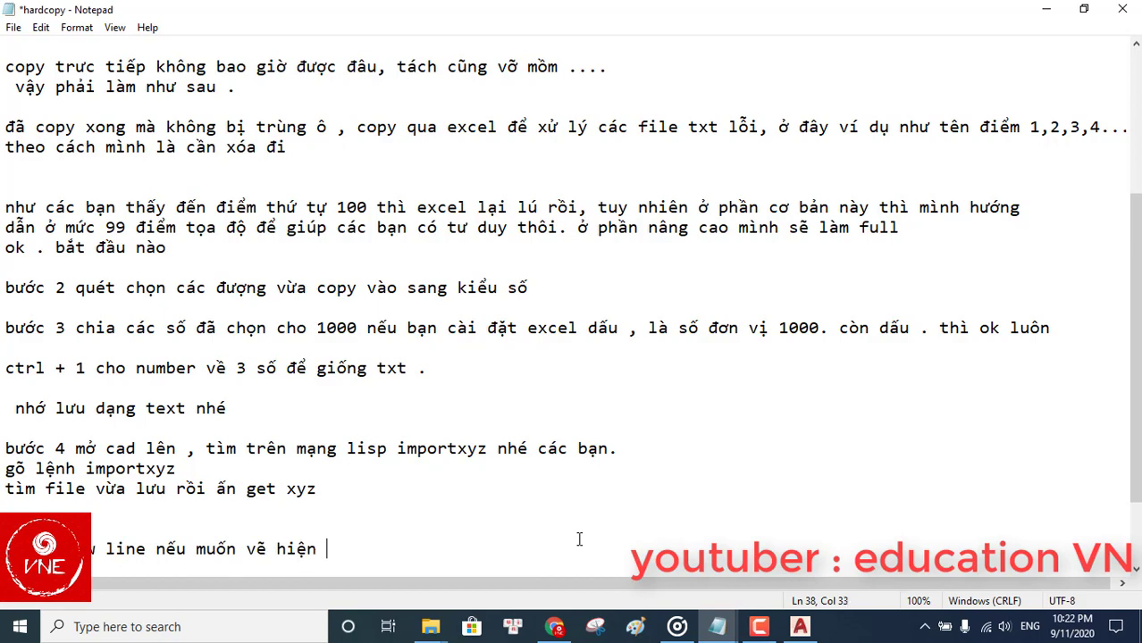
pyautogui.write('ện traạng n')
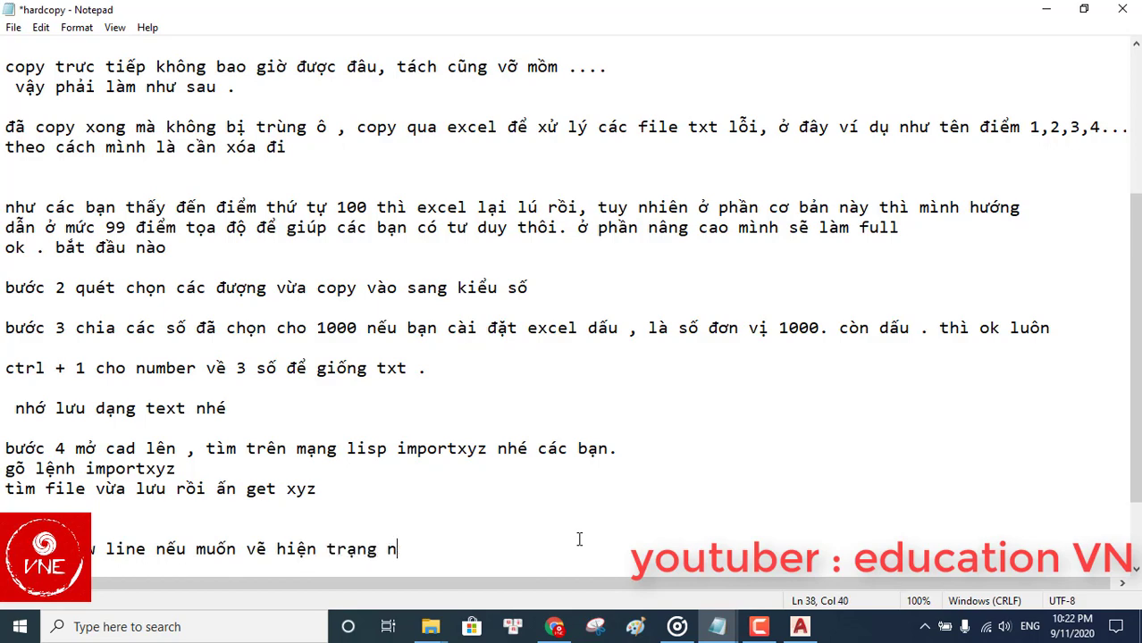
pyautogui.write('há')
pyautogui.press('Return')
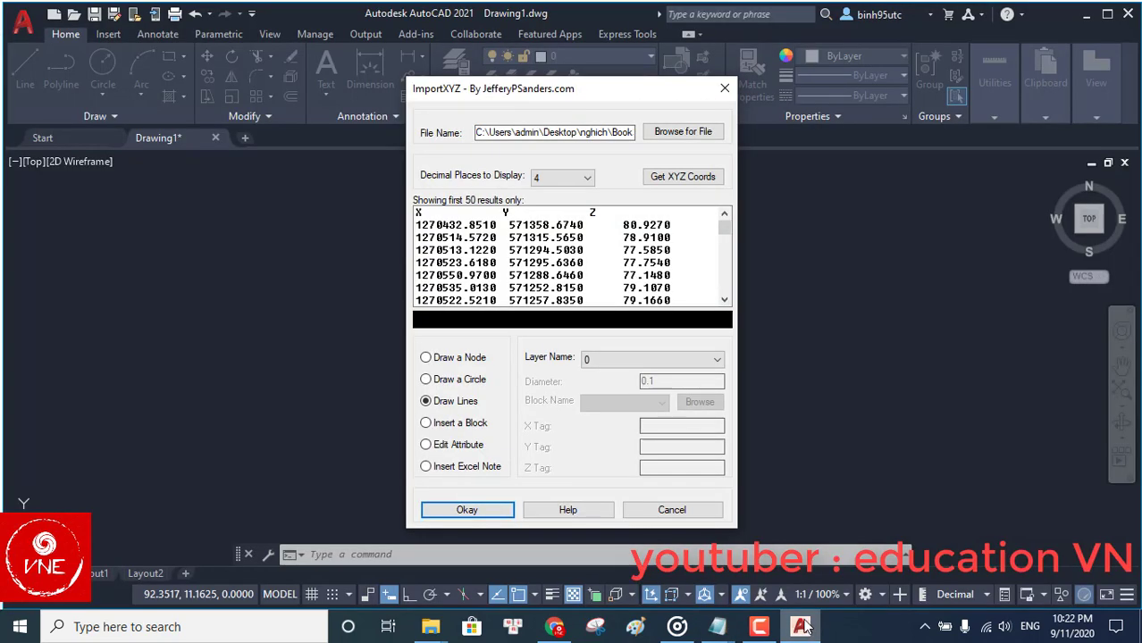
# Step: Return to AutoCAD, confirm the import of the coordinates as lines and zoom to the drawing extents
pyautogui.click(799, 626)
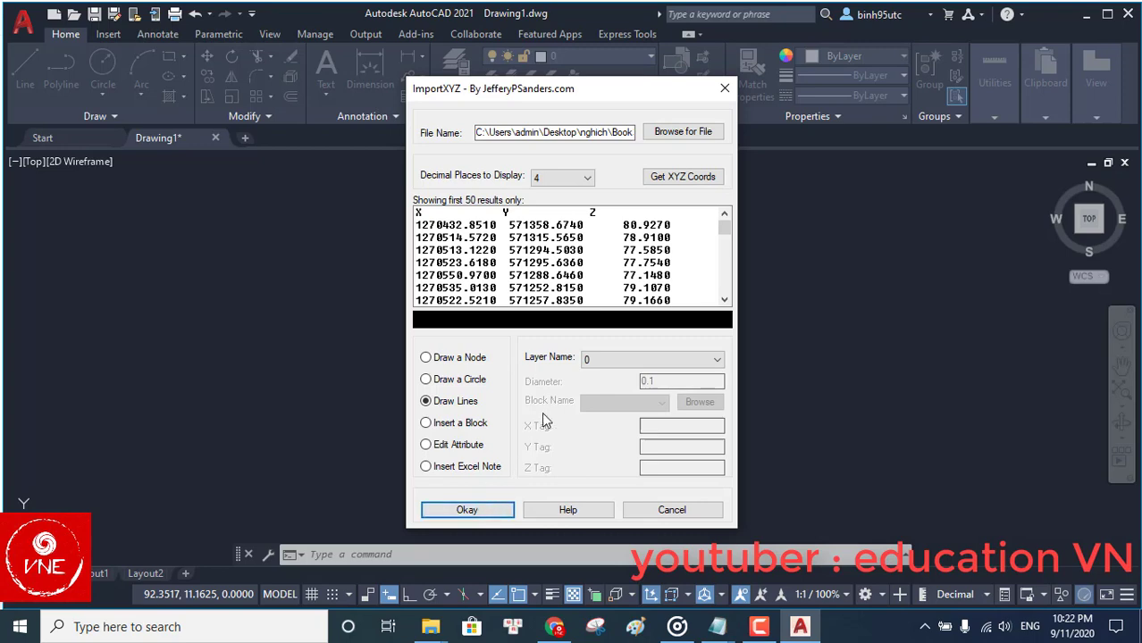
pyautogui.click(466, 509)
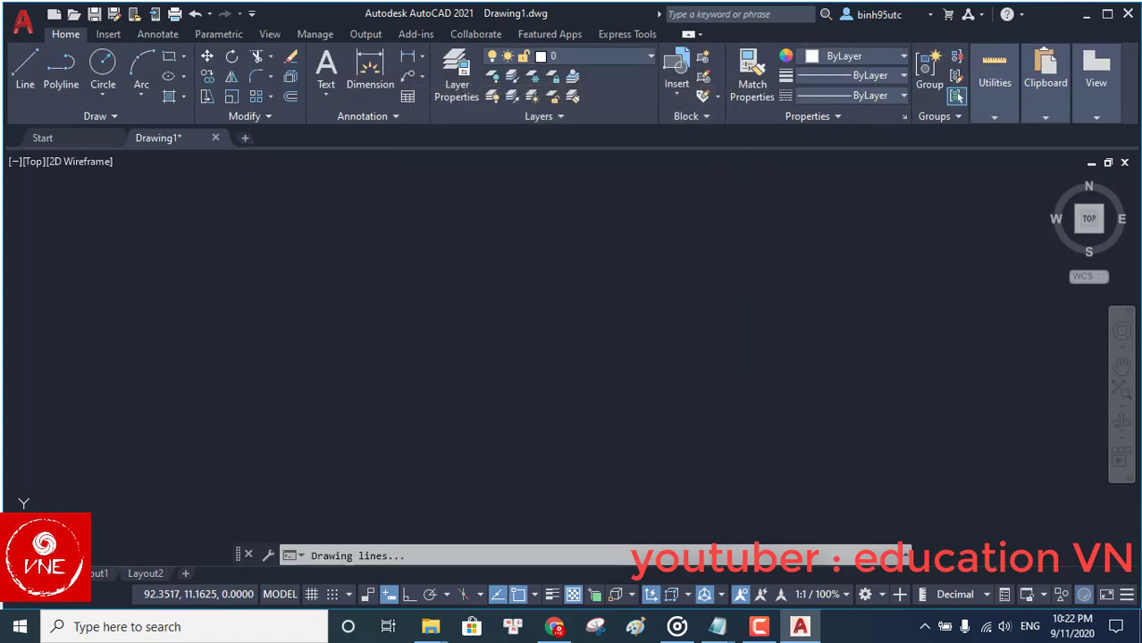
pyautogui.scroll(-20, 493, 344)
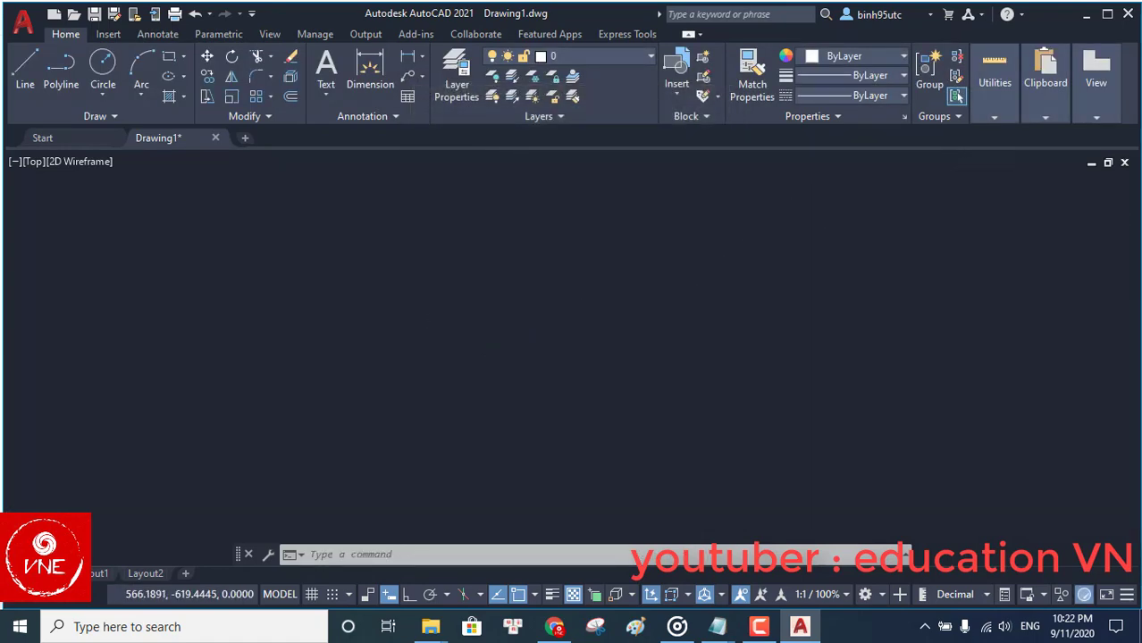
pyautogui.middleClick(516, 363)
pyautogui.middleClick(517, 363)
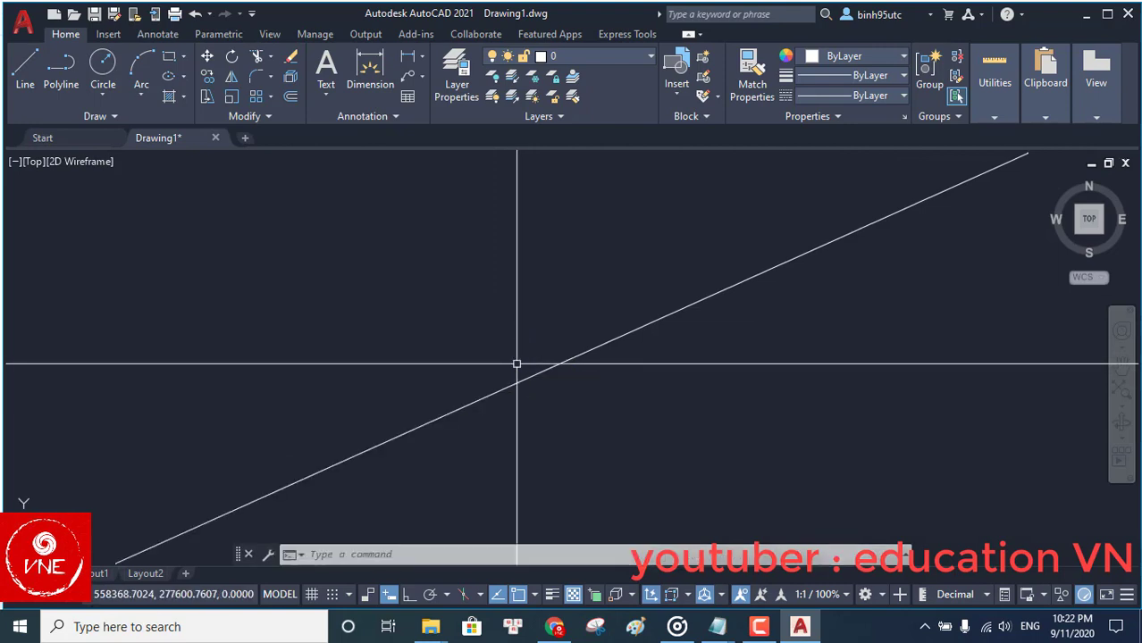
pyautogui.scroll(-16, 513, 356)
pyautogui.moveTo(599, 351); pyautogui.dragTo(261, 359, button='middle')
pyautogui.scroll(-4, 418, 314)
pyautogui.scroll(-10, 402, 327)
pyautogui.moveTo(362, 362); pyautogui.dragTo(312, 389, button='middle')
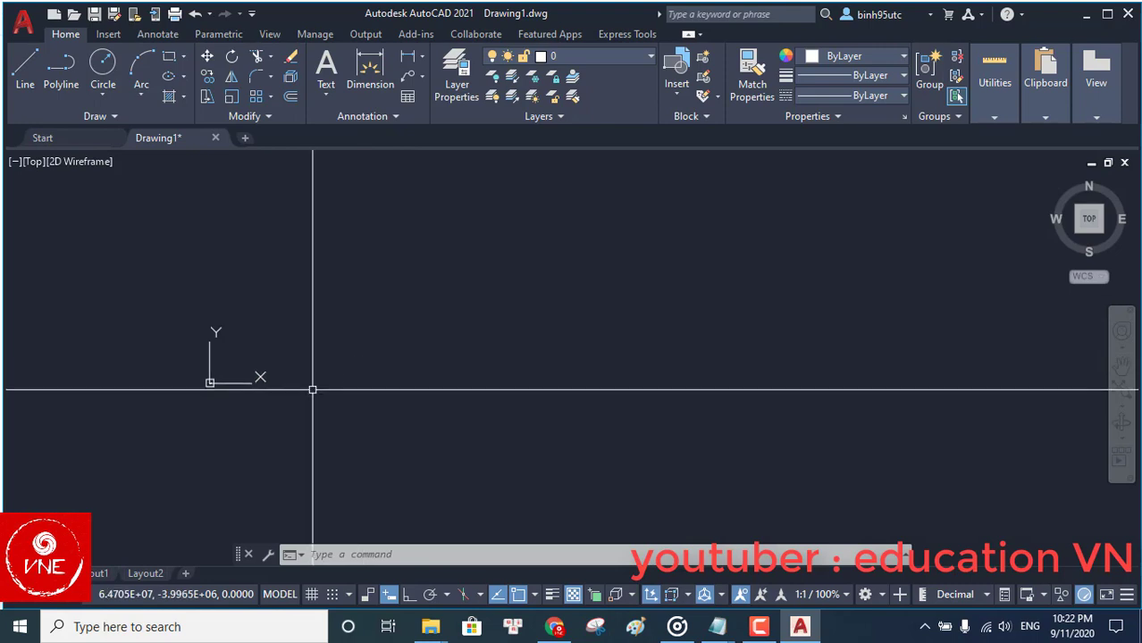
pyautogui.write('z')
pyautogui.press('Return')
pyautogui.write('e')
pyautogui.press('Return')
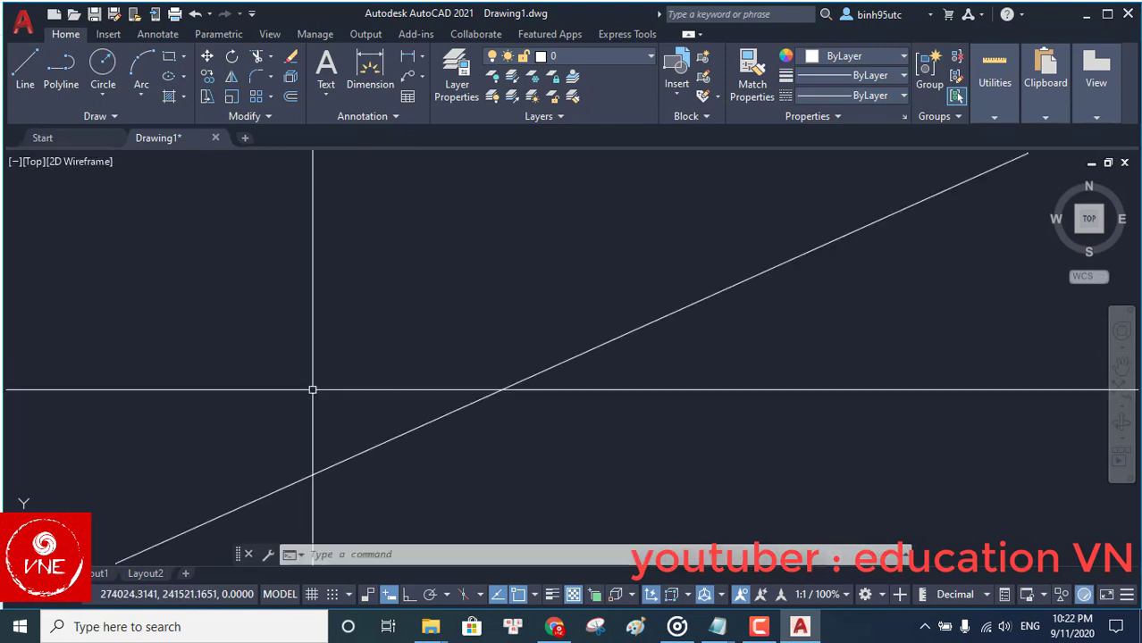
# Step: Delete the long diagonal line that runs from the origin to the imported points
pyautogui.scroll(-8, 353, 405)
pyautogui.scroll(6, 334, 424)
pyautogui.click(257, 438)
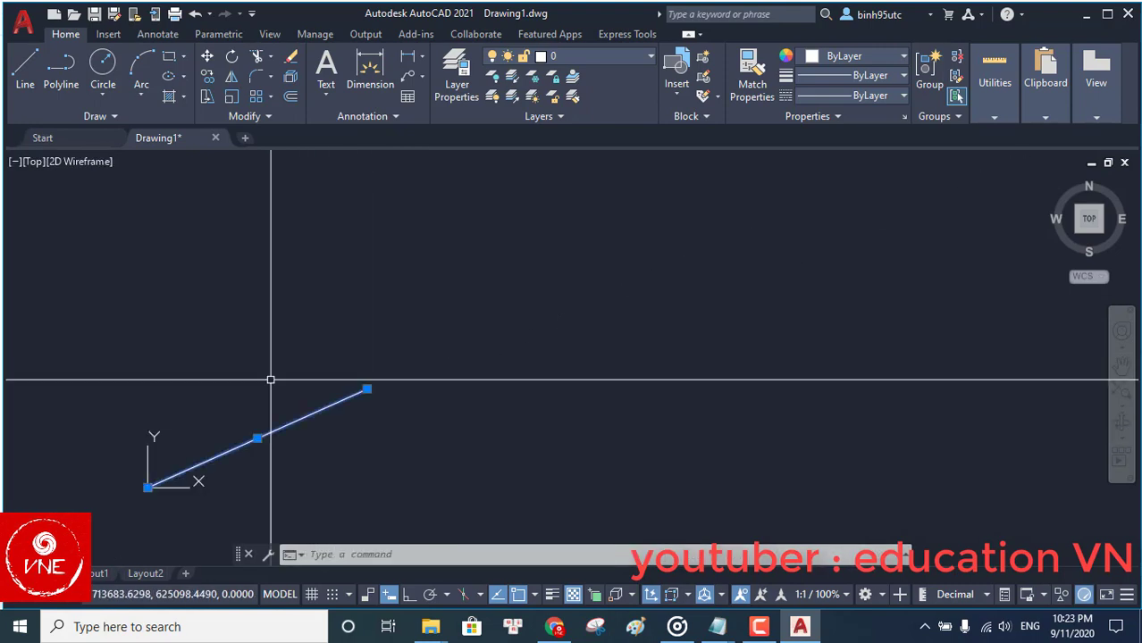
pyautogui.scroll(4, 279, 390)
pyautogui.press('Delete')
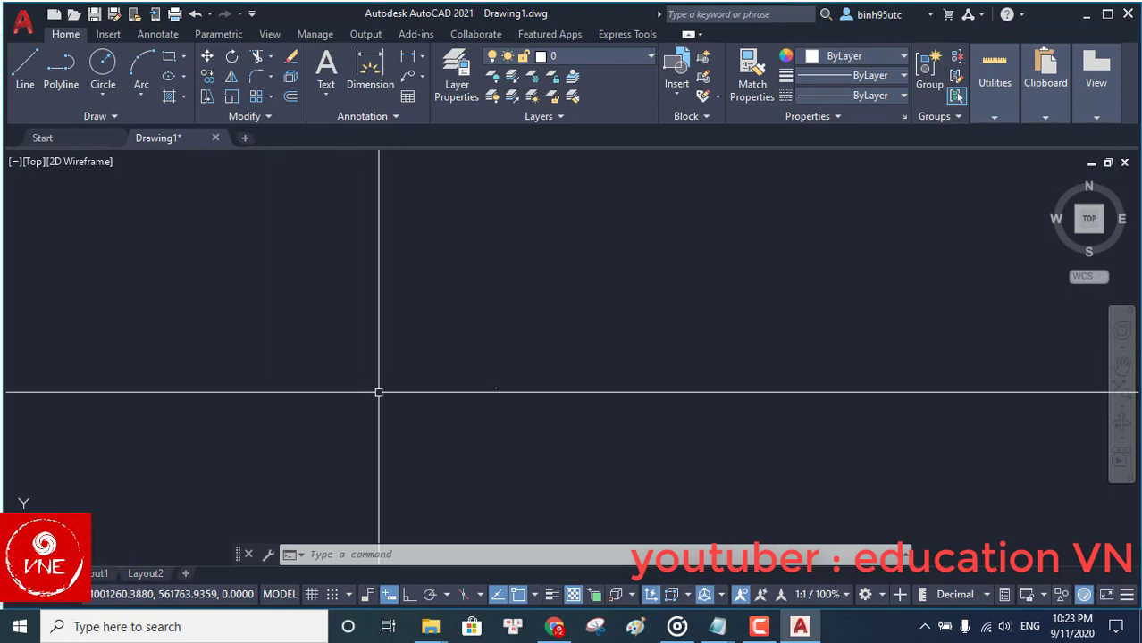
# Step: Run IMPORTXYZ again and choose the Book3 file from the nghich folder on the Desktop
pyautogui.write('imp')
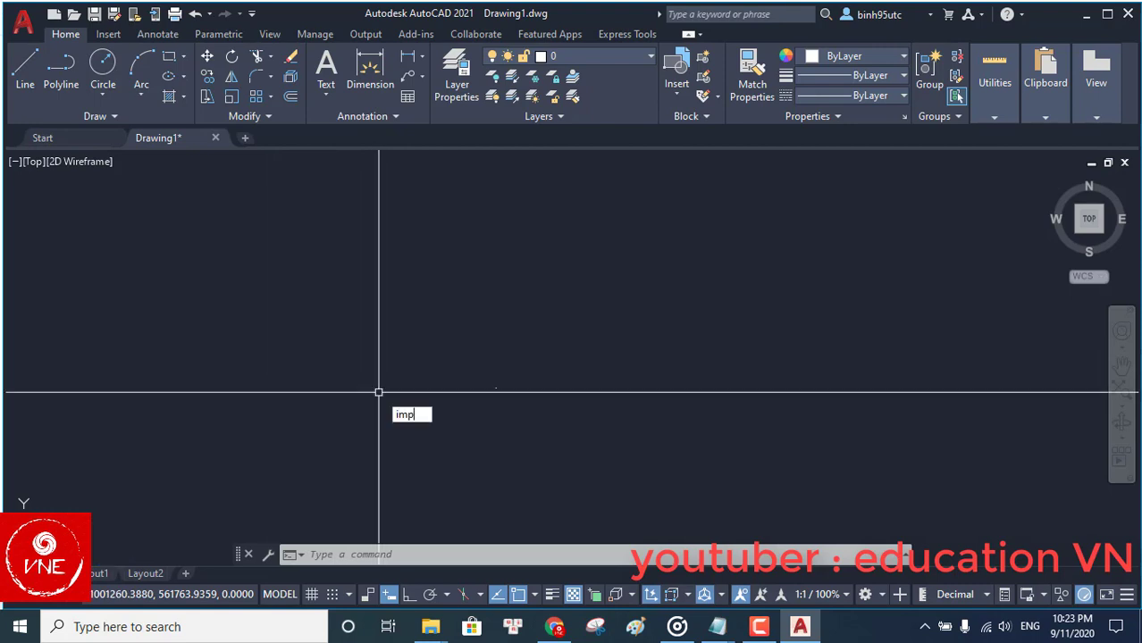
pyautogui.write('o')
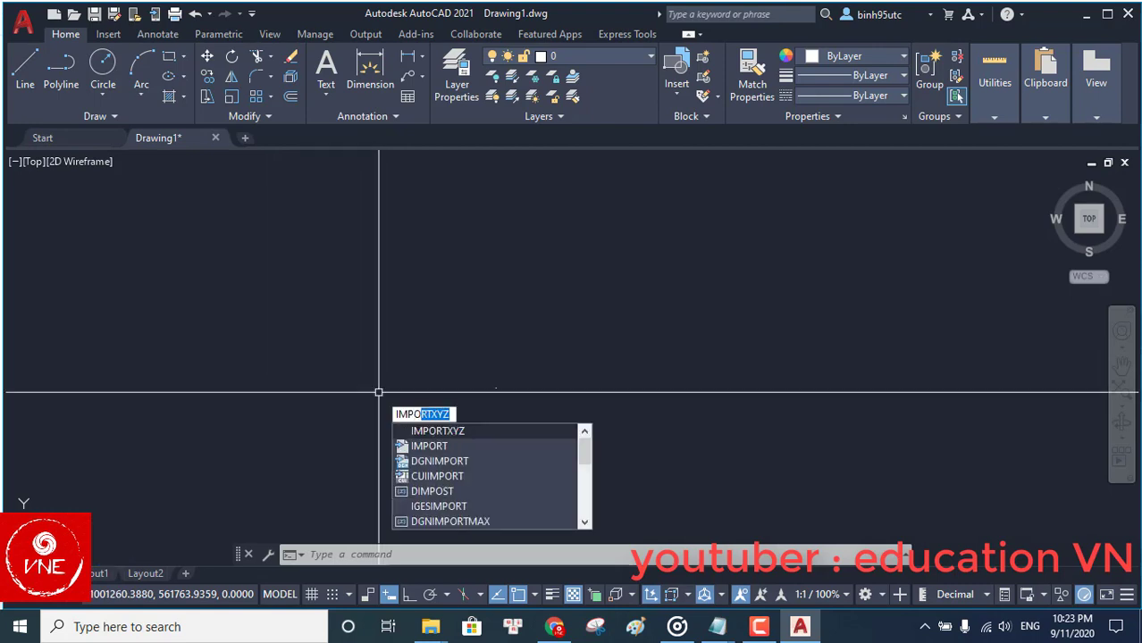
pyautogui.click(437, 432)
pyautogui.click(682, 132)
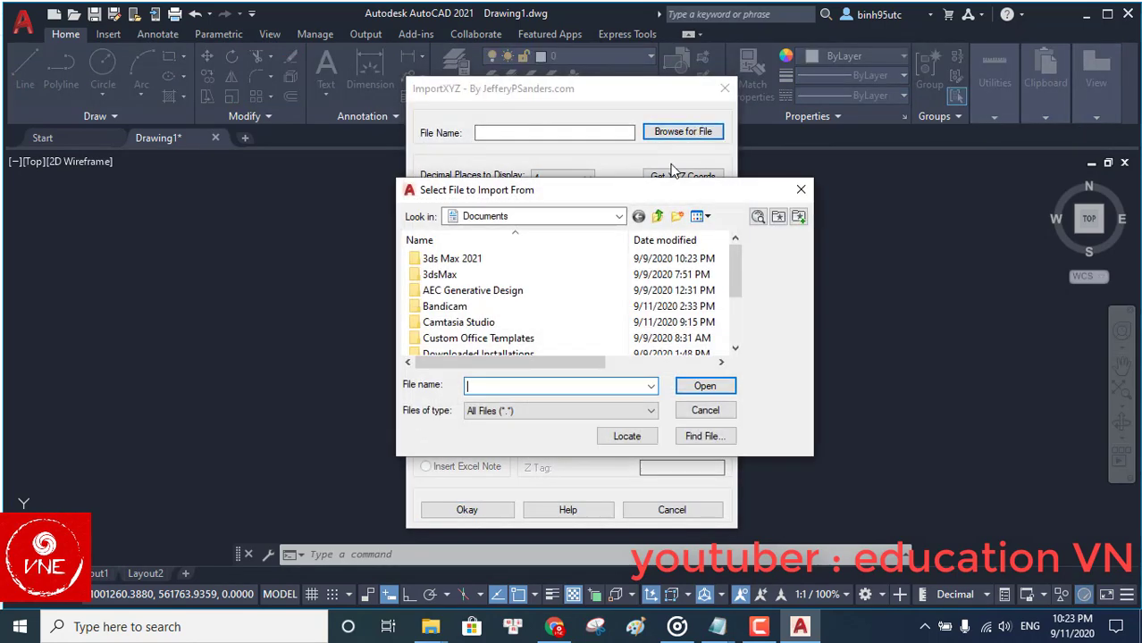
pyautogui.scroll(-2, 500, 286)
pyautogui.click(518, 216)
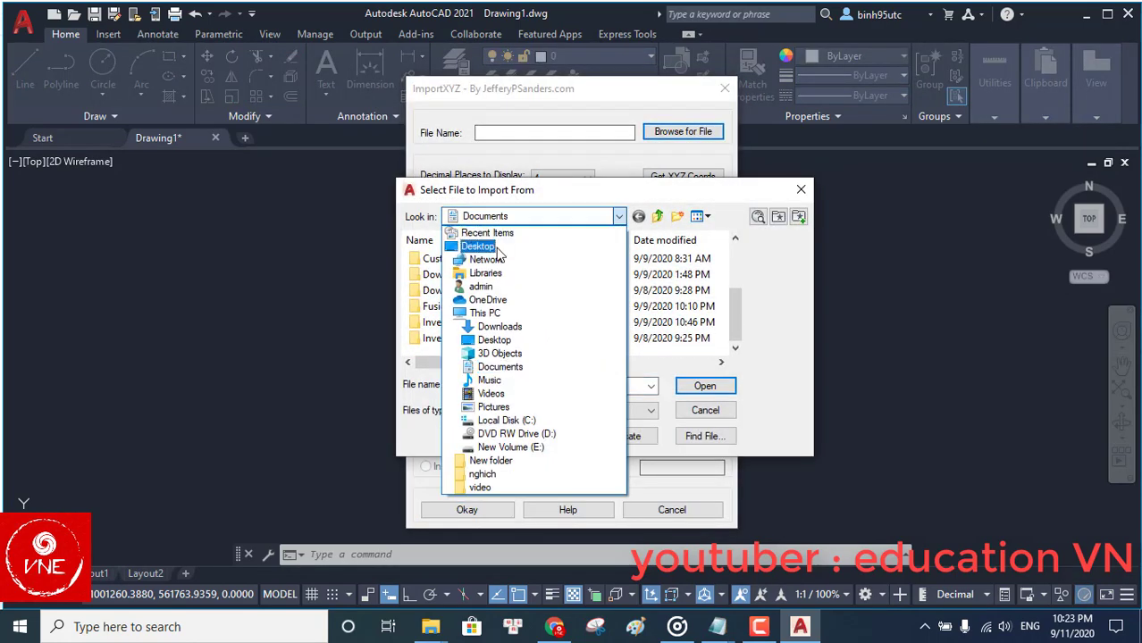
pyautogui.click(501, 253)
pyautogui.scroll(-6, 502, 283)
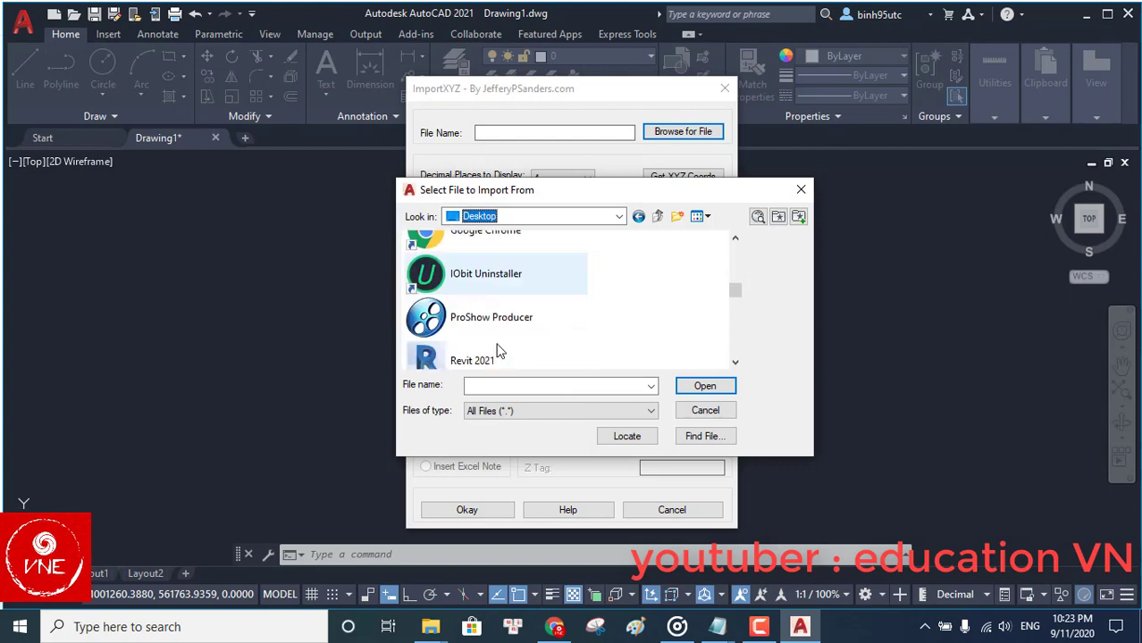
pyautogui.scroll(-3, 499, 351)
pyautogui.doubleClick(496, 348)
pyautogui.scroll(-3, 485, 341)
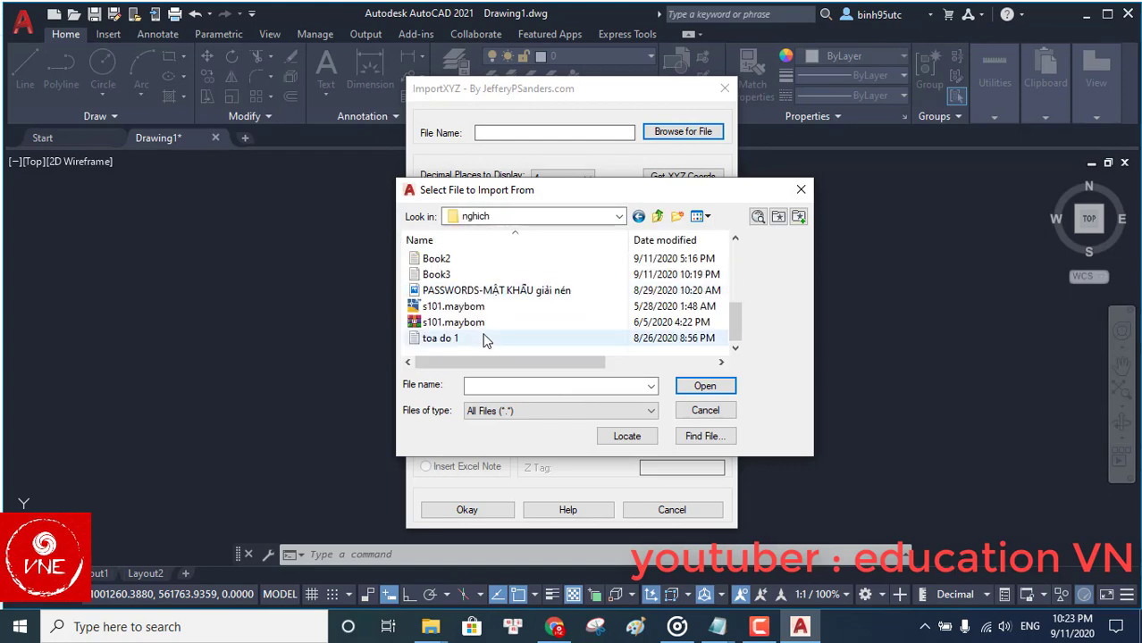
pyautogui.doubleClick(438, 274)
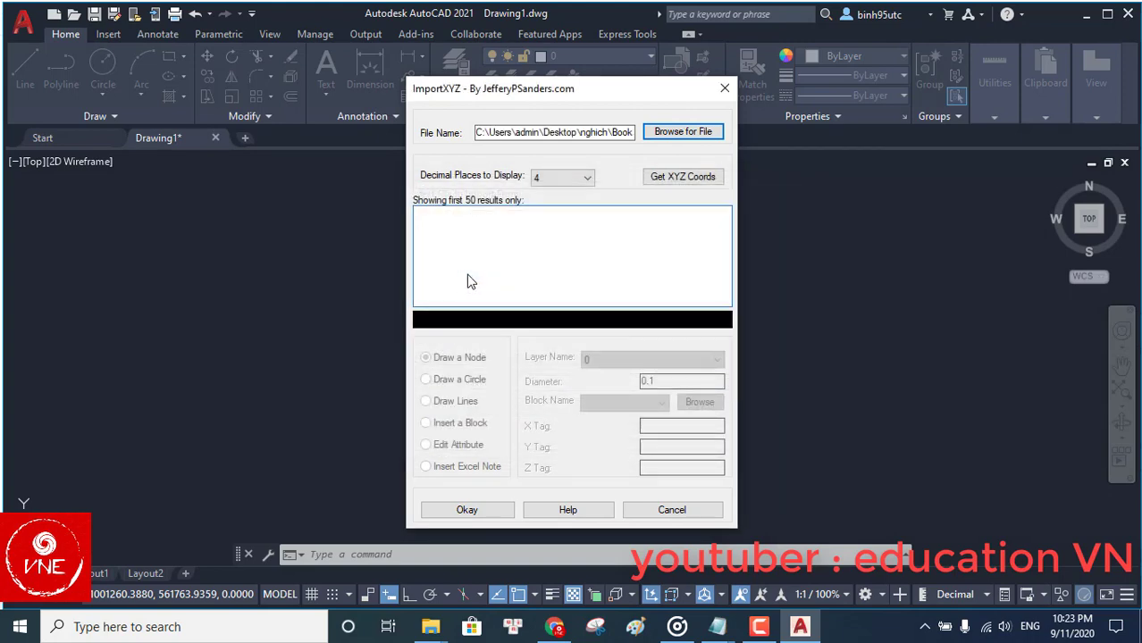
# Step: Load the XYZ coordinates from Book3 and import them as drawn lines
pyautogui.click(691, 176)
pyautogui.click(456, 401)
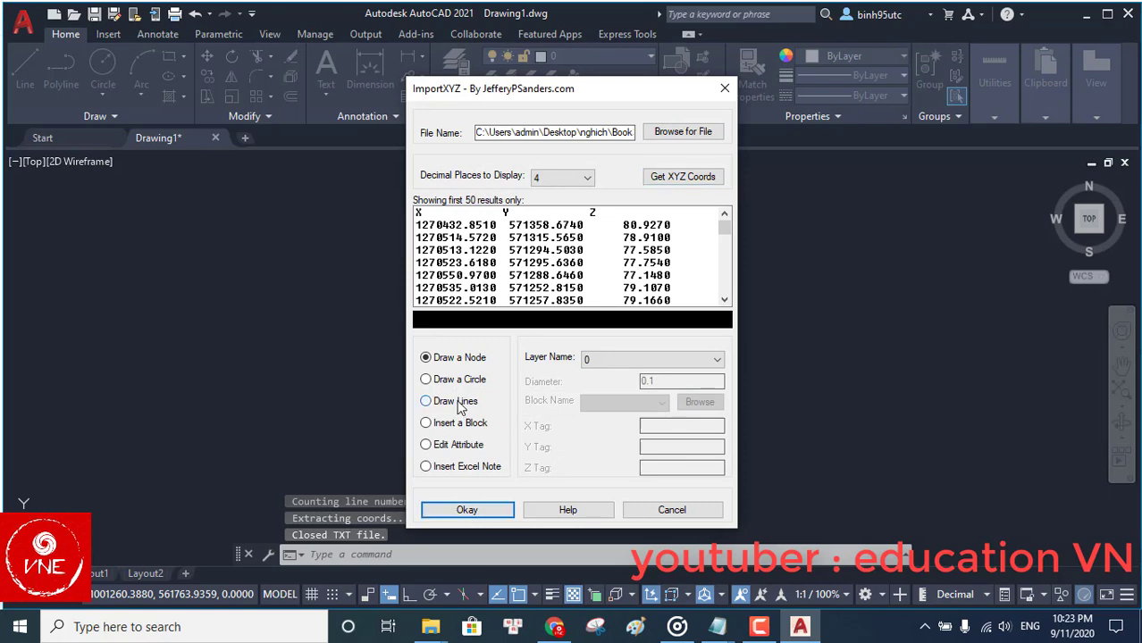
pyautogui.click(478, 510)
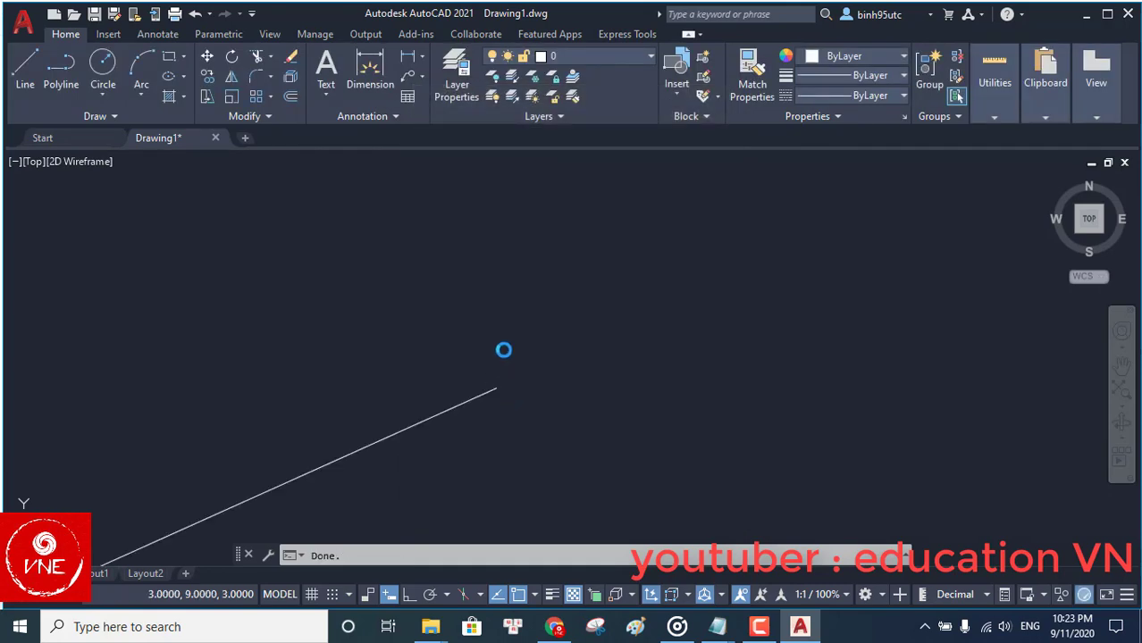
# Step: Examine the imported land parcel outlines at the far end of the long diagonal line
pyautogui.scroll(-7, 506, 345)
pyautogui.scroll(8, 507, 358)
pyautogui.scroll(5, 508, 424)
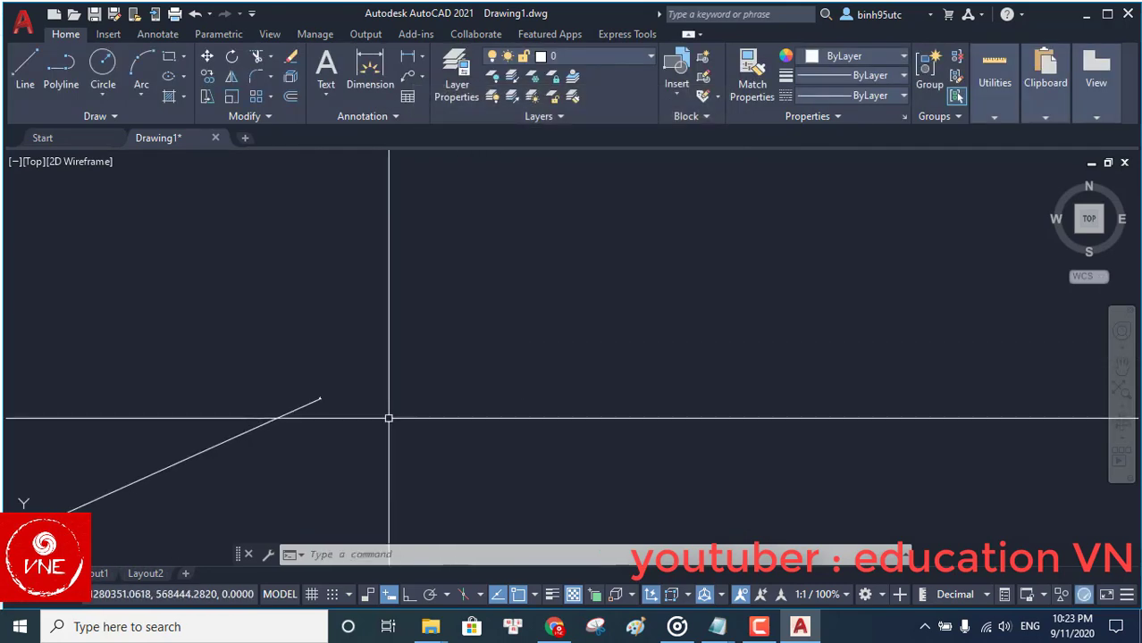
pyautogui.scroll(8, 308, 394)
pyautogui.scroll(2, 485, 521)
pyautogui.moveTo(485, 521); pyautogui.dragTo(478, 356, button='middle')
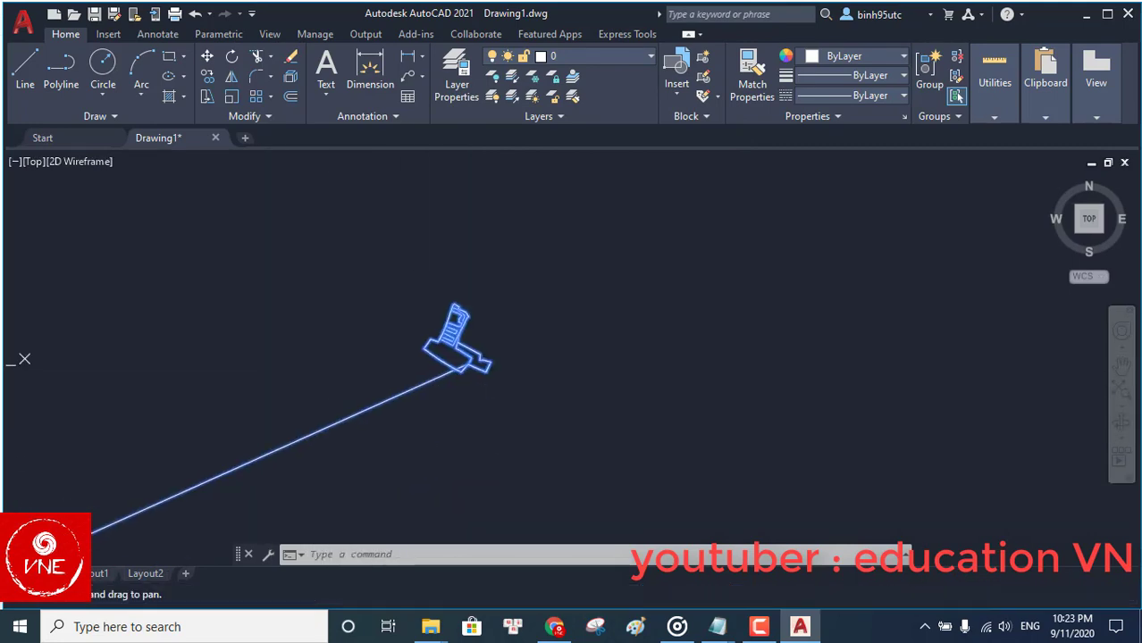
pyautogui.scroll(4, 478, 356)
pyautogui.scroll(6, 420, 336)
pyautogui.scroll(-6, 420, 305)
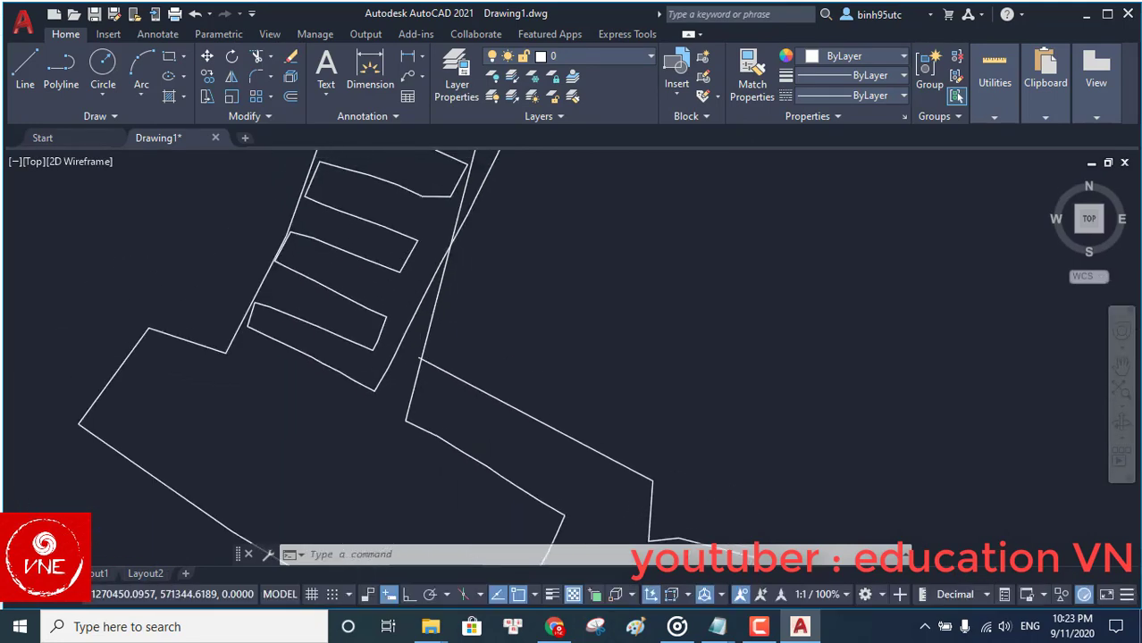
pyautogui.scroll(6, 510, 358)
pyautogui.scroll(-2, 522, 370)
pyautogui.moveTo(688, 516); pyautogui.dragTo(563, 365, button='middle')
pyautogui.scroll(-3, 563, 364)
pyautogui.scroll(3, 516, 286)
pyautogui.scroll(2, 388, 352)
pyautogui.scroll(-2, 407, 362)
pyautogui.scroll(4, 406, 363)
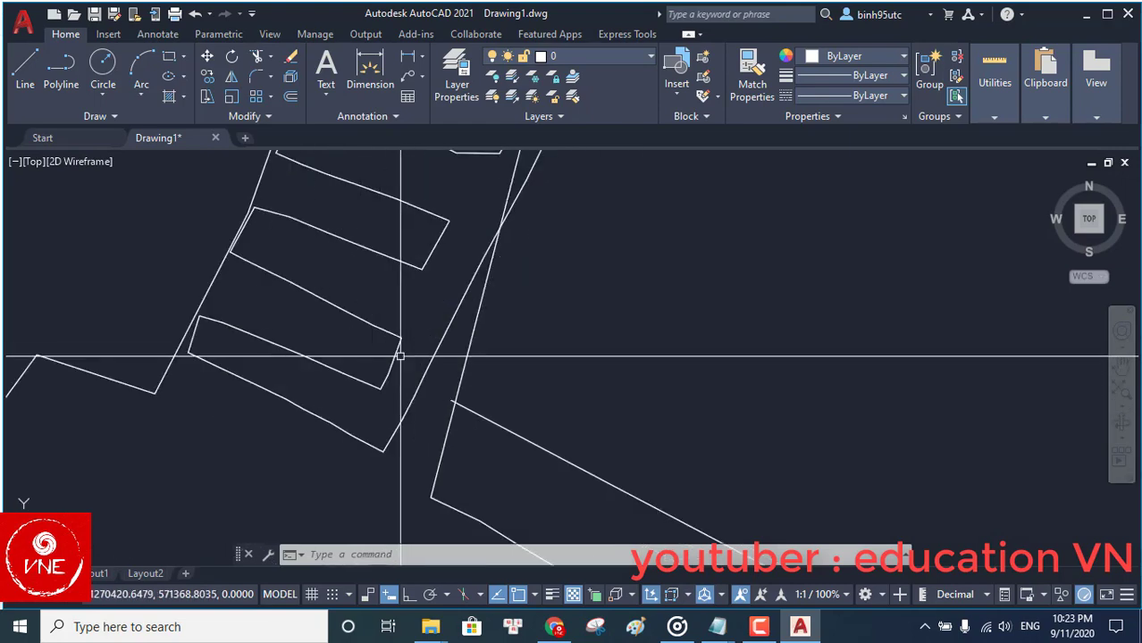
pyautogui.scroll(-6, 465, 340)
pyautogui.scroll(4, 489, 319)
pyautogui.scroll(-4, 489, 319)
pyautogui.scroll(4, 536, 375)
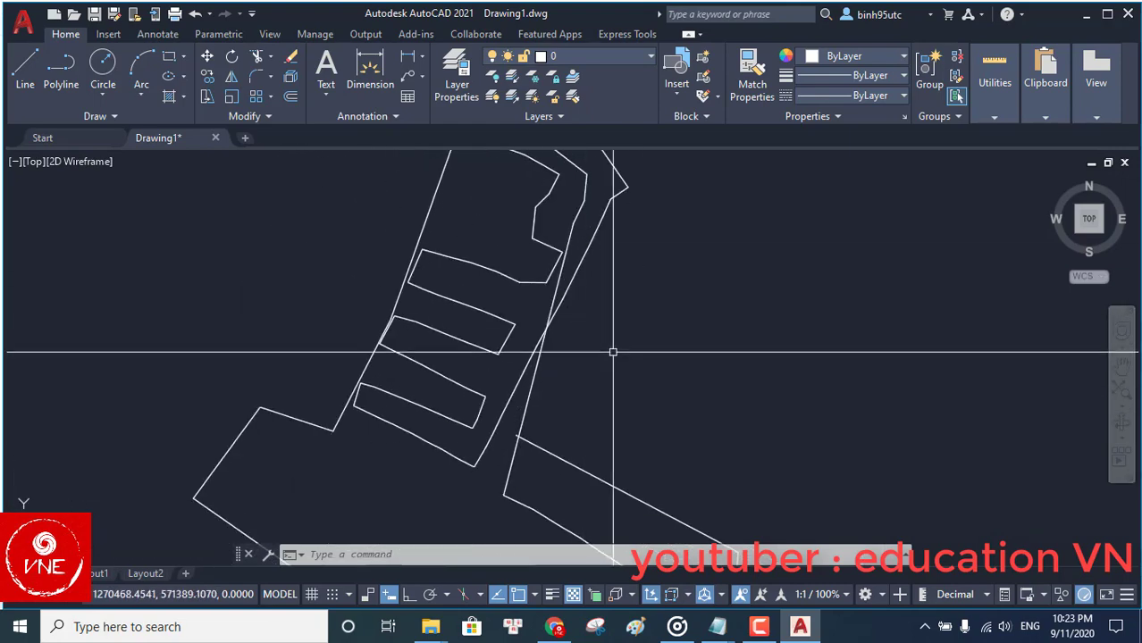
pyautogui.scroll(-4, 612, 352)
pyautogui.moveTo(612, 351); pyautogui.dragTo(569, 309, button='middle')
pyautogui.scroll(4, 584, 326)
pyautogui.scroll(-2, 583, 327)
pyautogui.moveTo(570, 349)
pyautogui.mouseDown(button='middle')
pyautogui.moveTo(662, 326)
pyautogui.moveTo(623, 402)
pyautogui.moveTo(631, 387)
pyautogui.mouseUp(button='middle')
# Step: Switch to the hardcopy note in Notepad and add "đó đã vẽ ra hình dạng hiện trạng rồi, quá nhanh luôn, nãy mình nhầm ko tắt"
pyautogui.moveTo(726, 627)
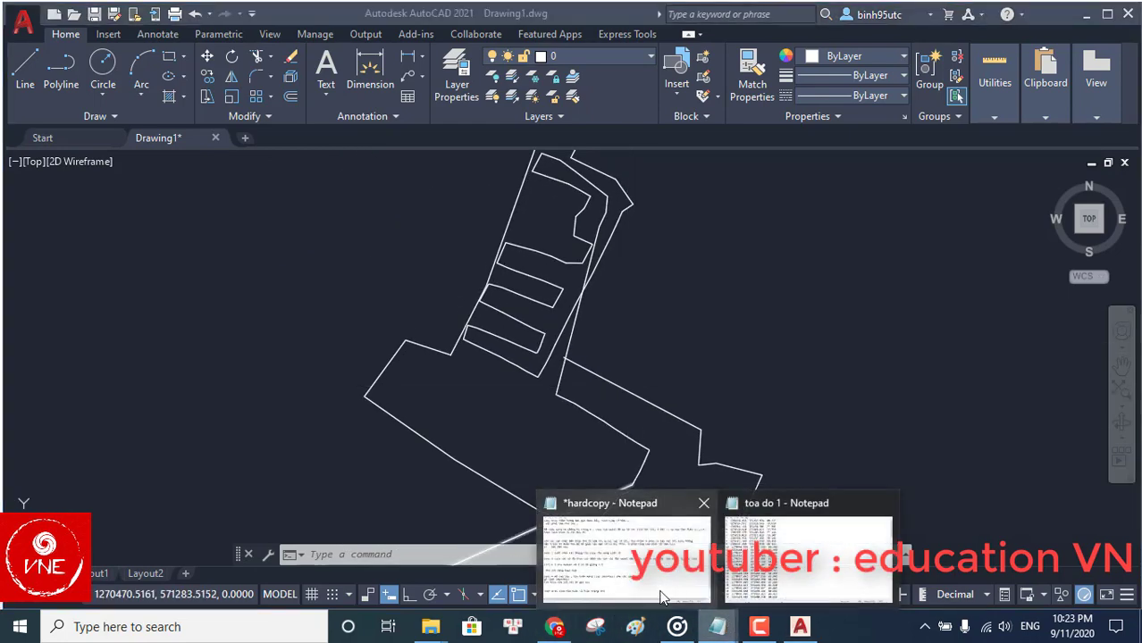
pyautogui.click(614, 539)
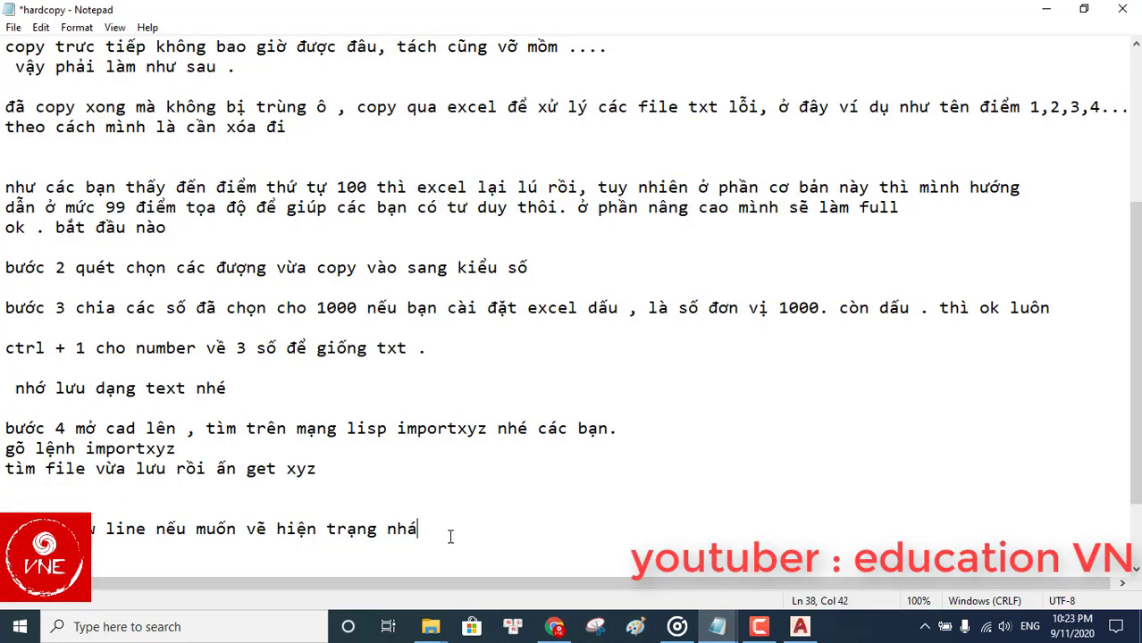
pyautogui.press('Down')
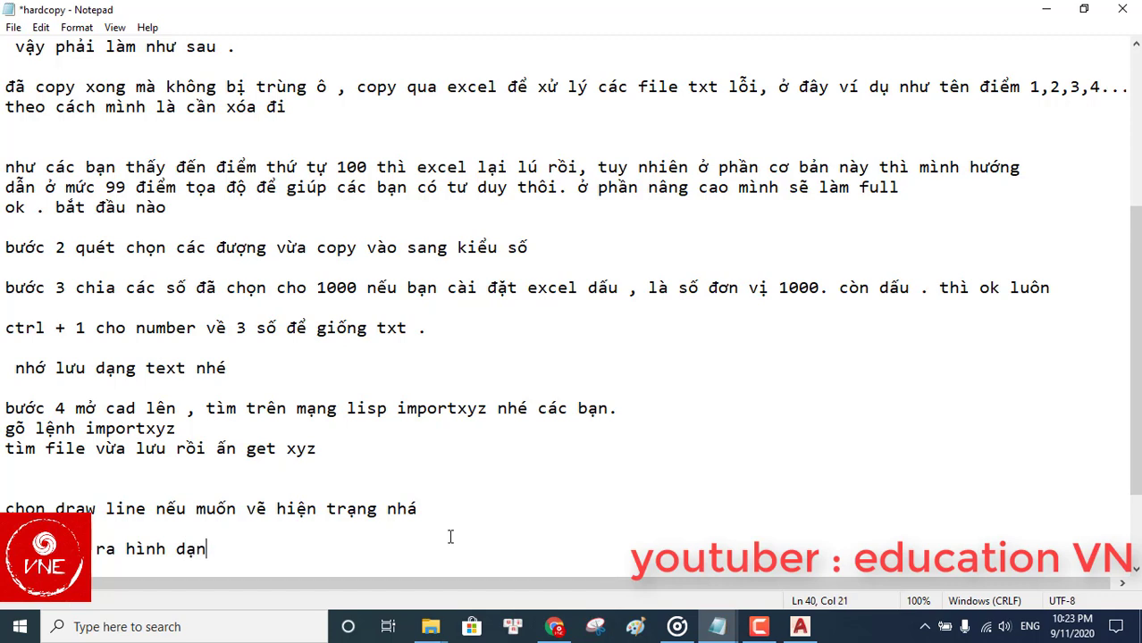
pyautogui.write('hiệ')
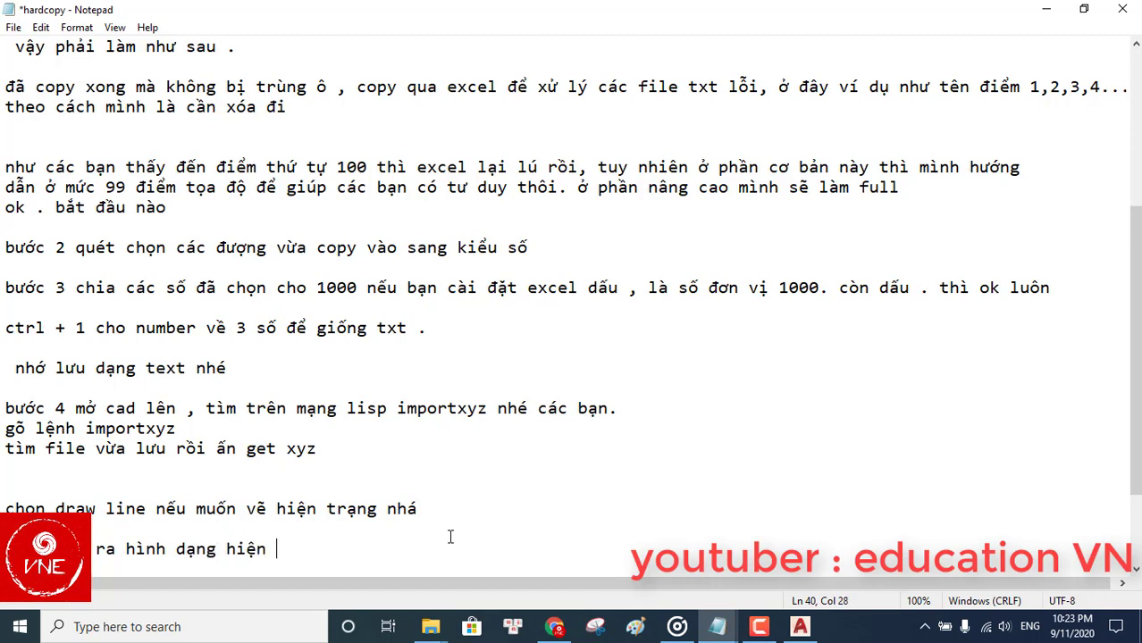
pyautogui.write('n trạng ')
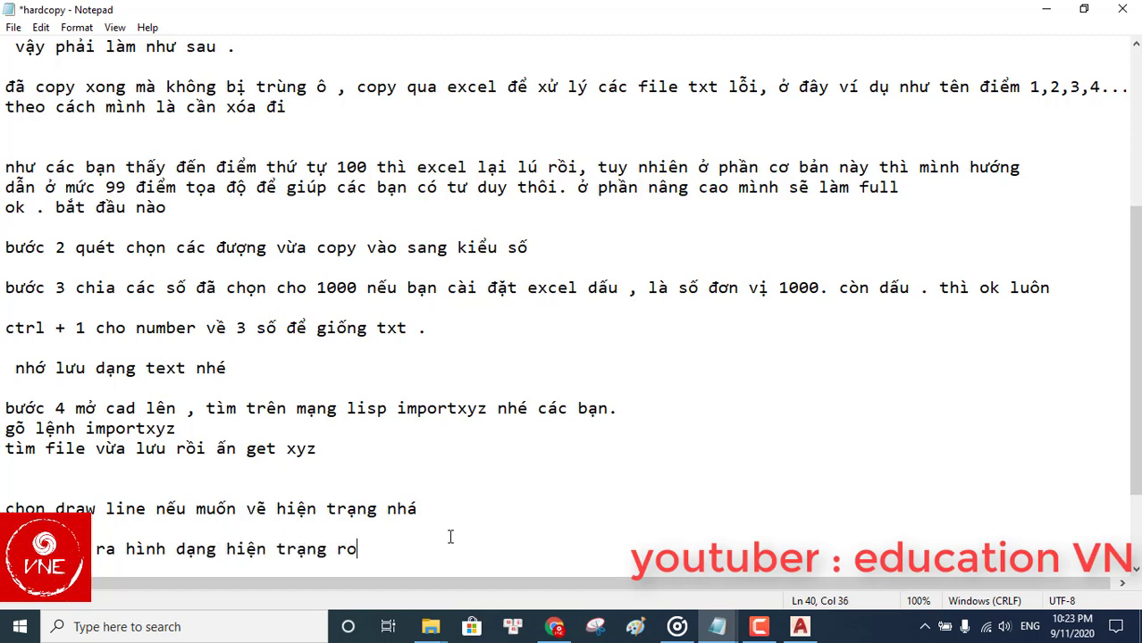
pyautogui.write('rồi, quá nhá')
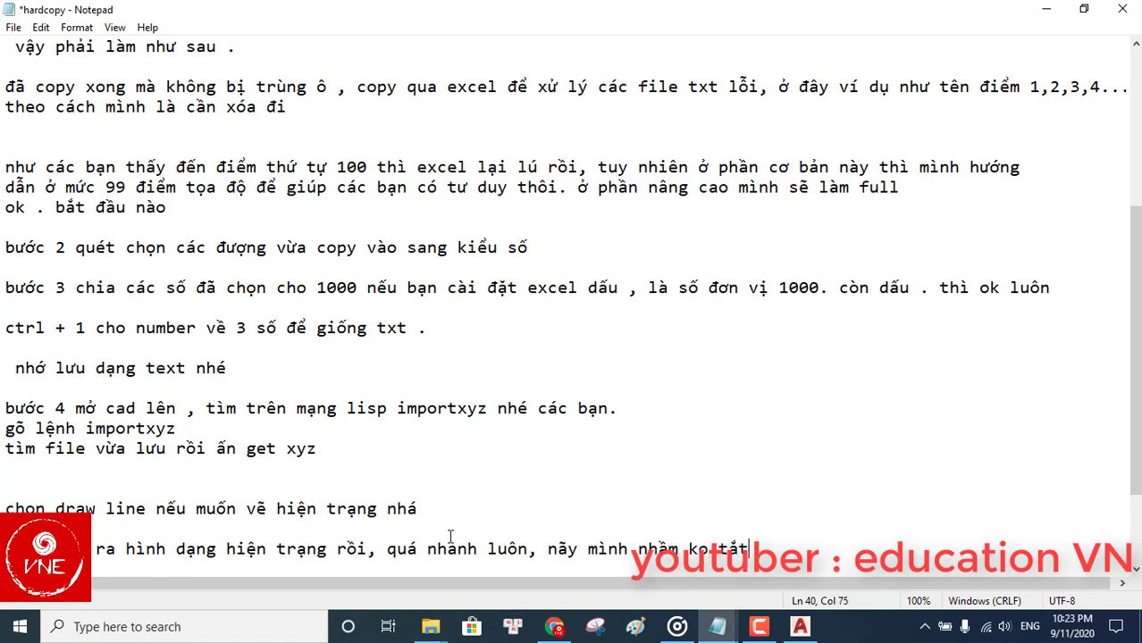
# Step: Complete the sentence about the drawn outline with "oxy nên cad nó bắt điểm ." and leave a blank line below it
pyautogui.press('BackSpace')
pyautogui.press('BackSpace')
pyautogui.write('xy nên cad nó bắt điệ')
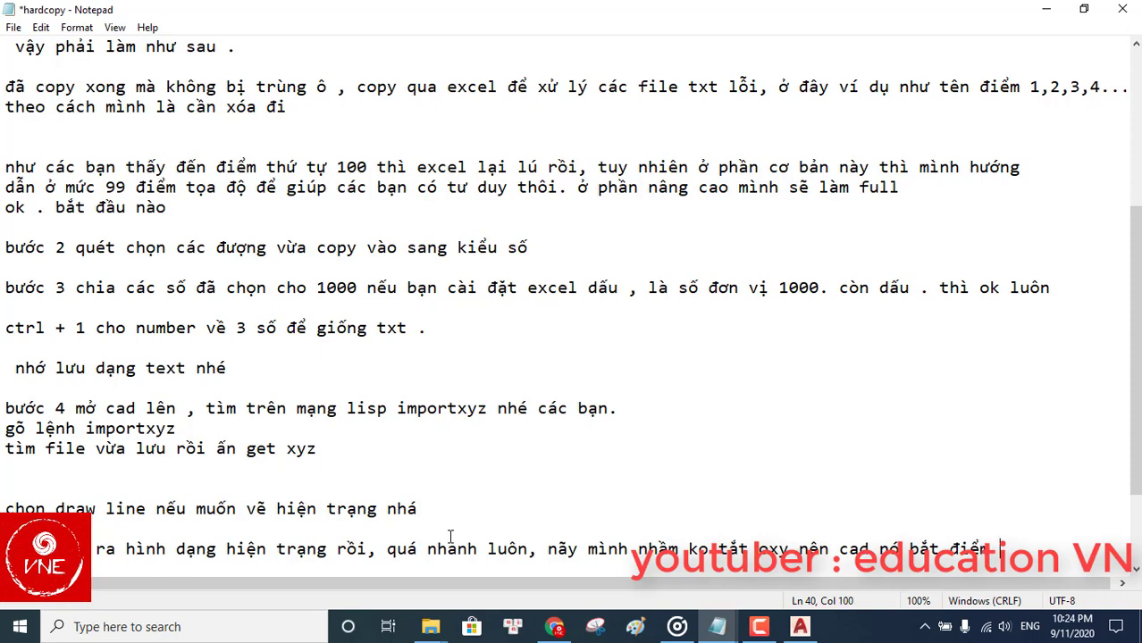
pyautogui.press('Return')
pyautogui.press('Return')
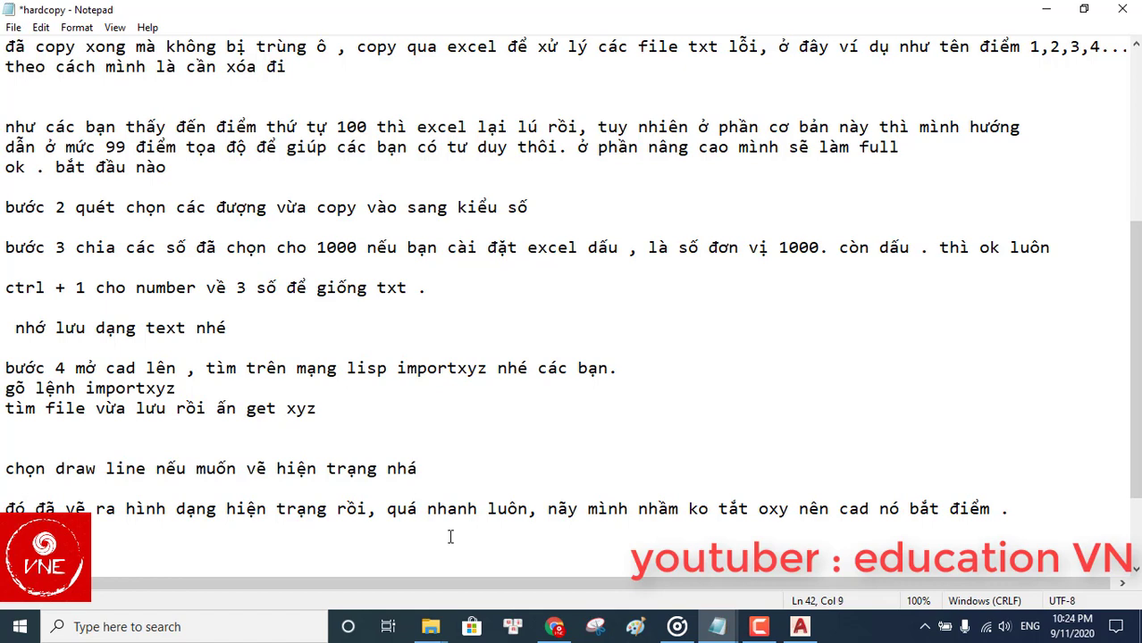
# Step: Add the closing line "đơn giản vậy thôi, còn muốn trên 100 điểm thì chờ phần pro của mình." to the note
pyautogui.write('va')
pyautogui.write('yt\\')
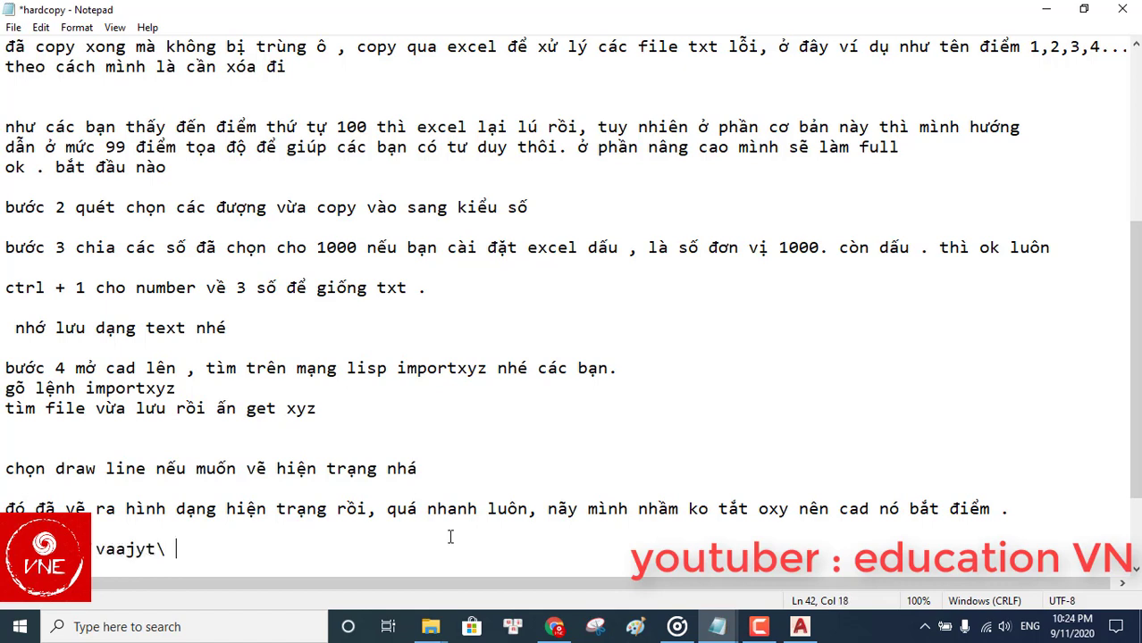
pyautogui.press('BackSpace')
pyautogui.press('BackSpace')
pyautogui.press('BackSpace')
pyautogui.press('BackSpace')
pyautogui.press('BackSpace')
pyautogui.press('BackSpace')
pyautogui.press('BackSpace')
pyautogui.write('ật')
pyautogui.press('BackSpace')
pyautogui.write('y thôi, còn')
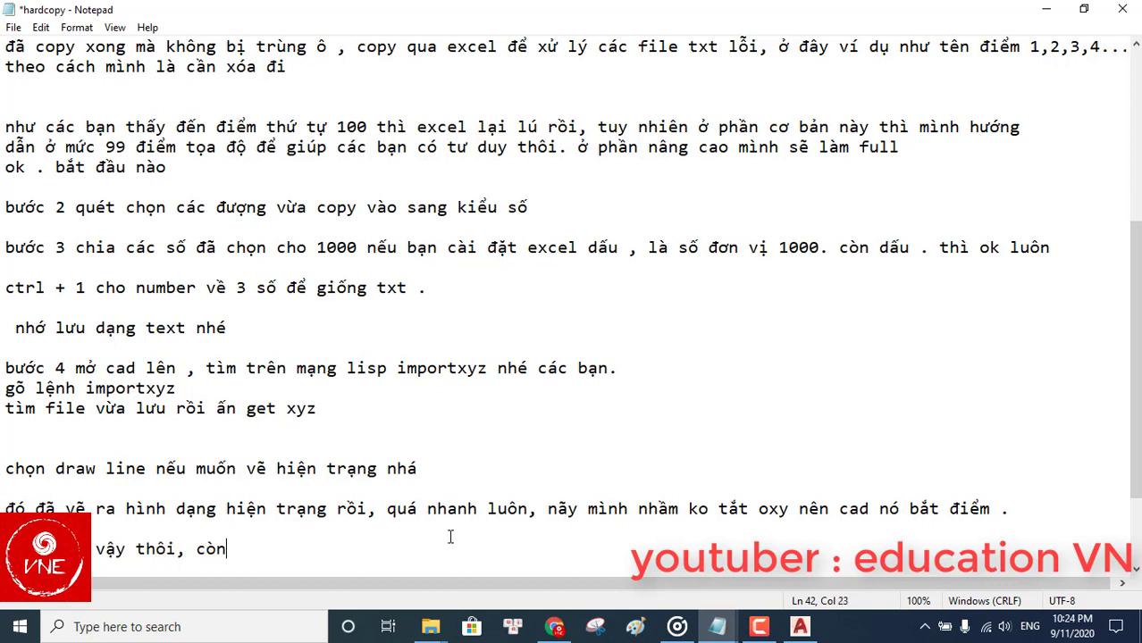
pyautogui.write(' muôn trê')
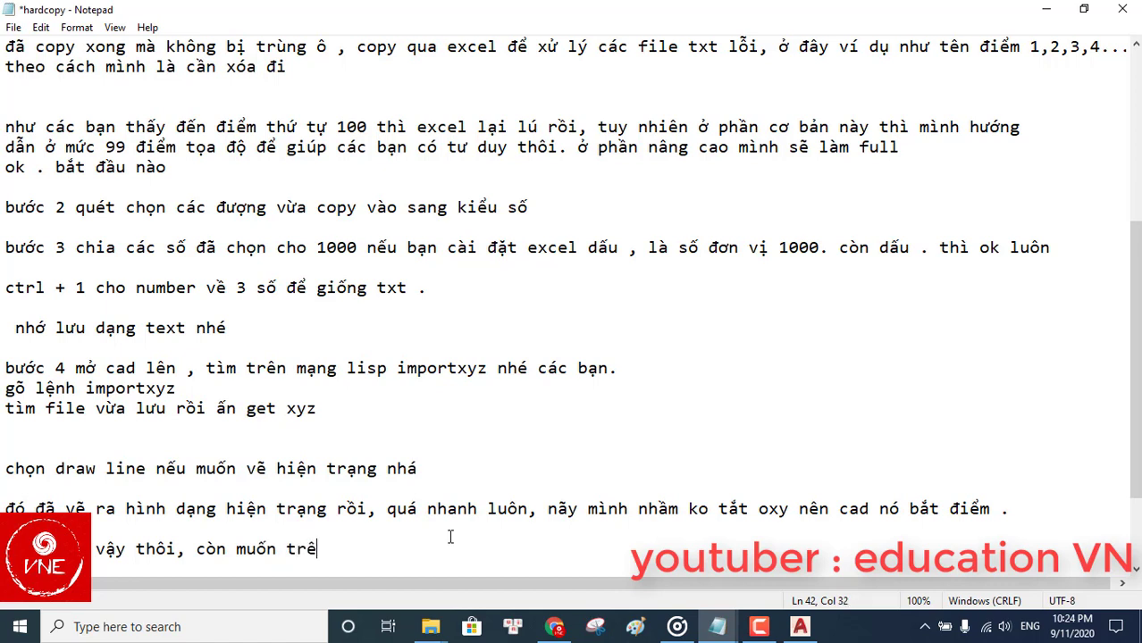
pyautogui.write('n 100 điể')
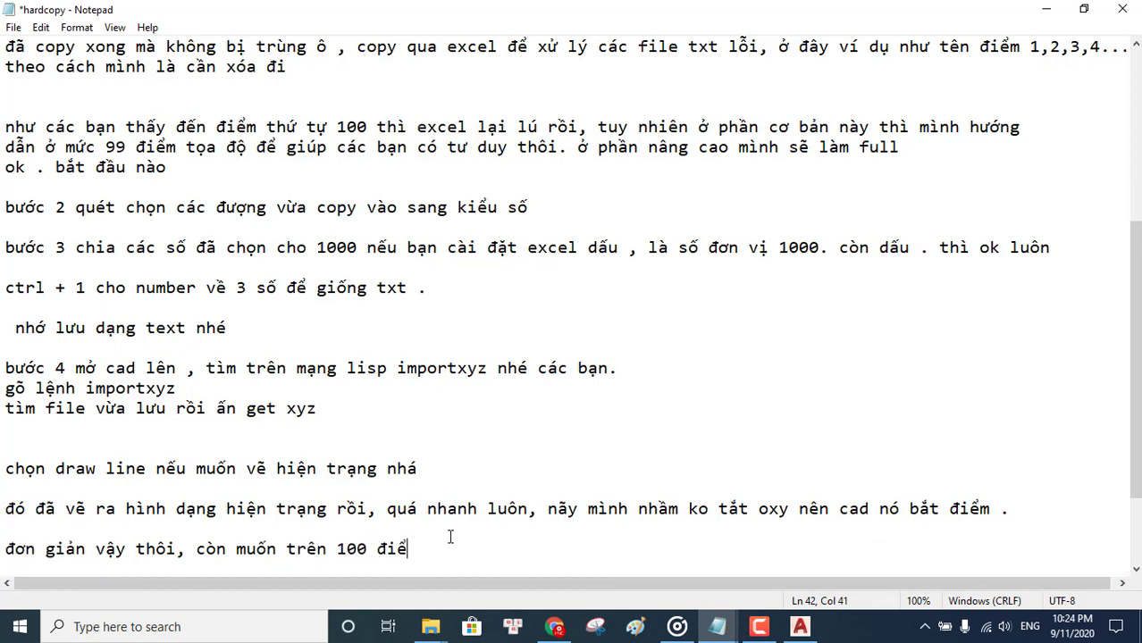
pyautogui.write('m thì cho')
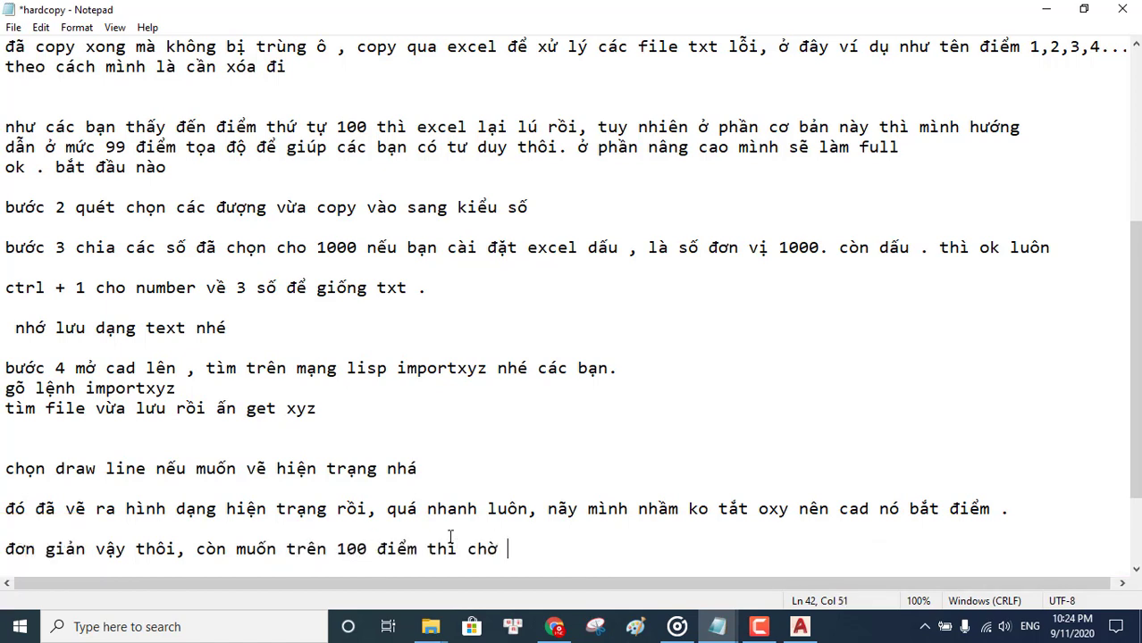
pyautogui.write(' phần pro của mìn')
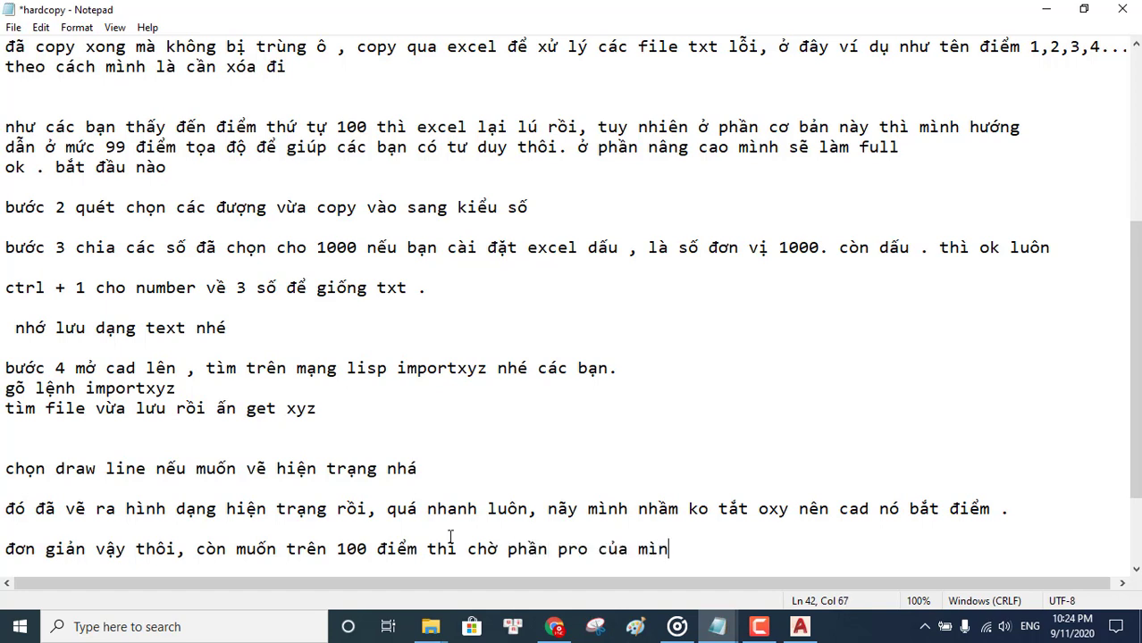
pyautogui.write('h.')
pyautogui.press('Return')
pyautogui.write('th')
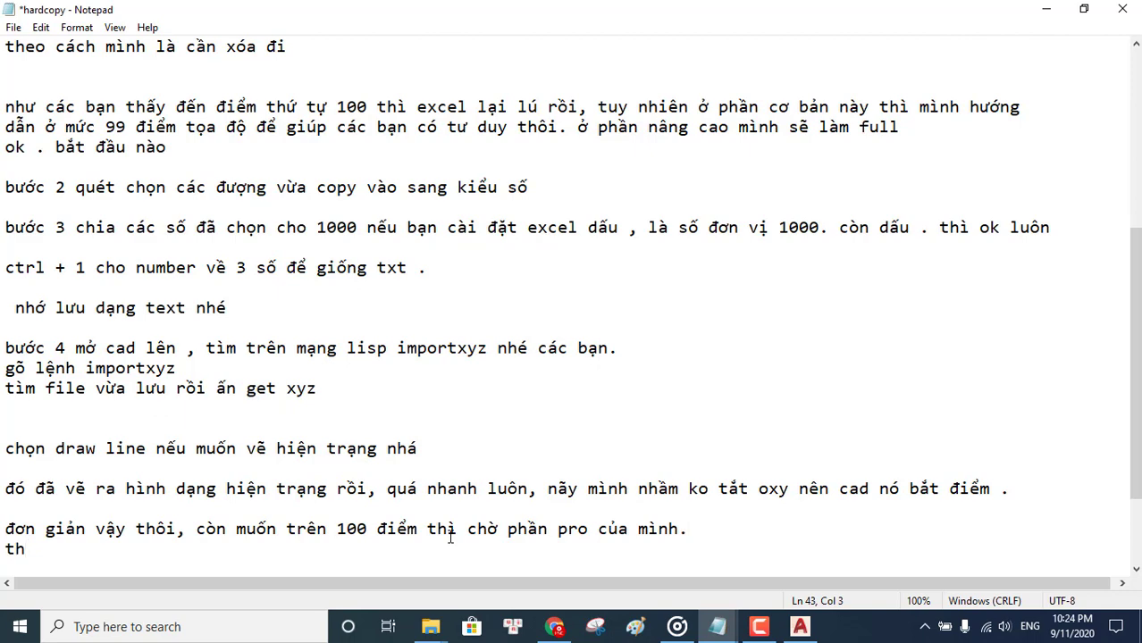
pyautogui.press('BackSpace')
pyautogui.press('BackSpace')
pyautogui.click(758, 626)
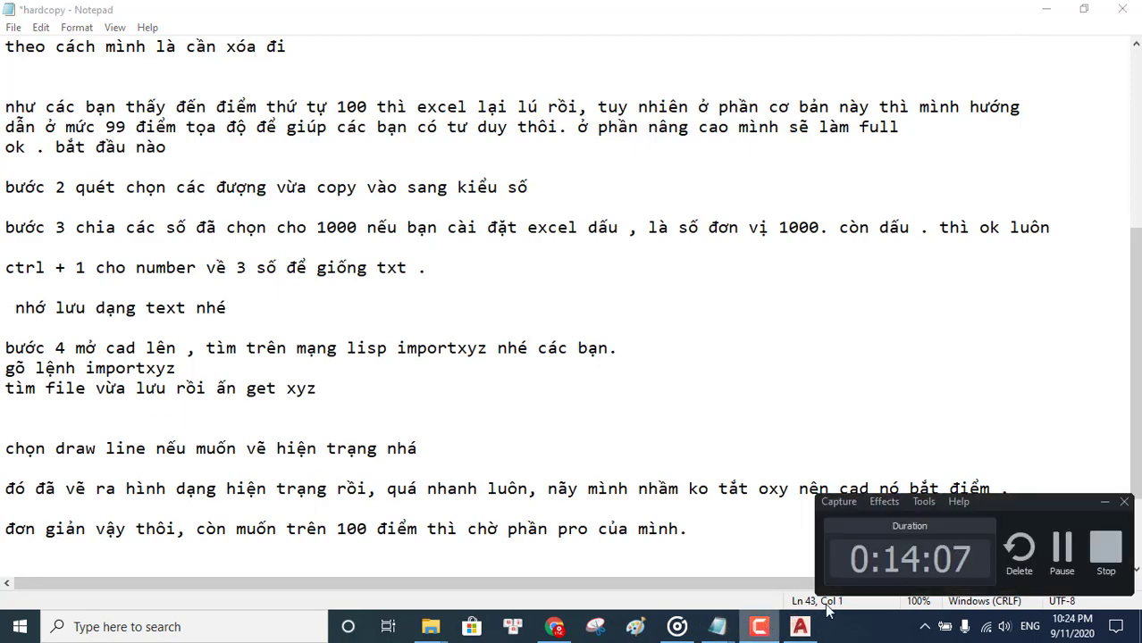